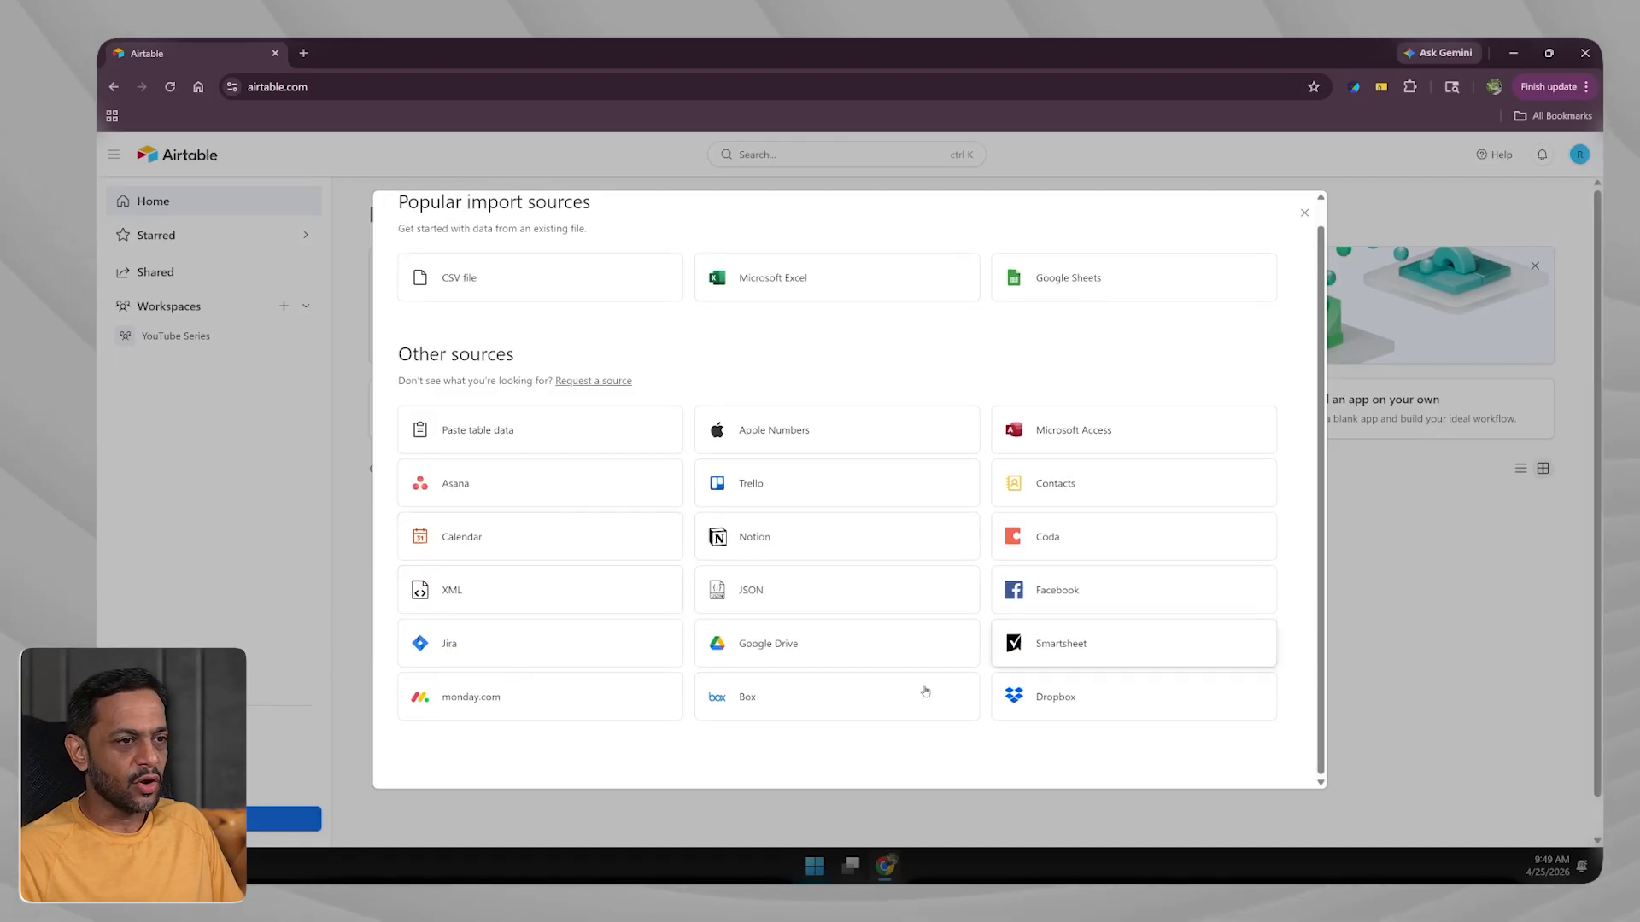
Scroll up through the Popular import sources before moving to the Customer support Google Sheet.
{"action": "scroll", "coordinate": [897, 604], "scroll_direction": "up", "scroll_amount": 1}
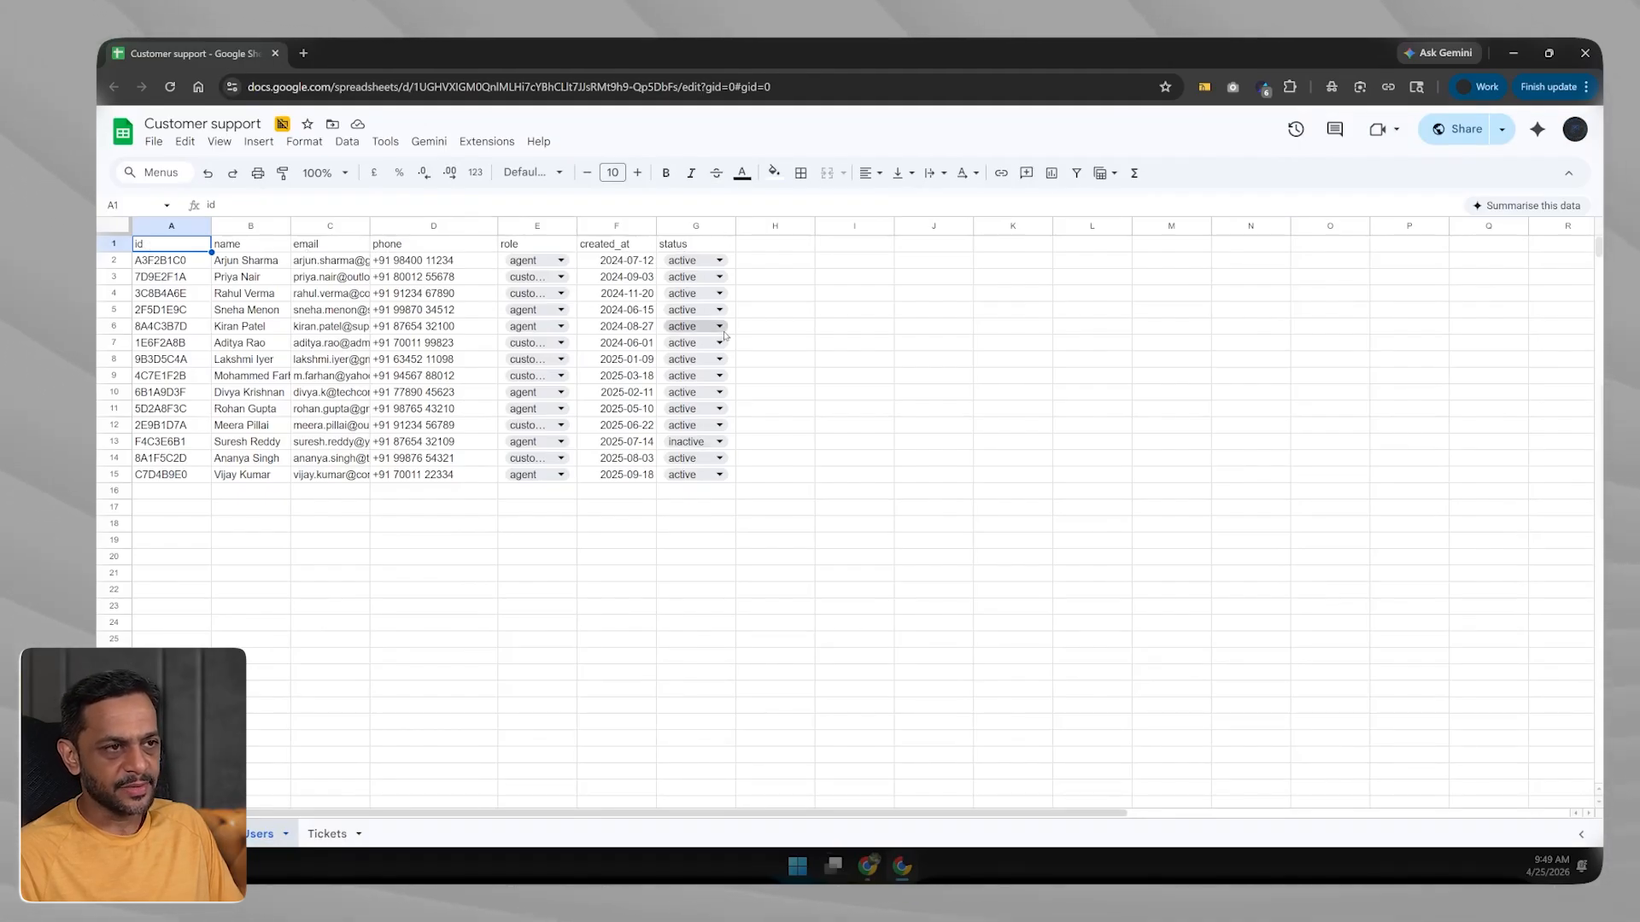
Switch to the Tickets sheet and select the id, subject and description columns.
{"action": "left_click", "coordinate": [327, 833]}
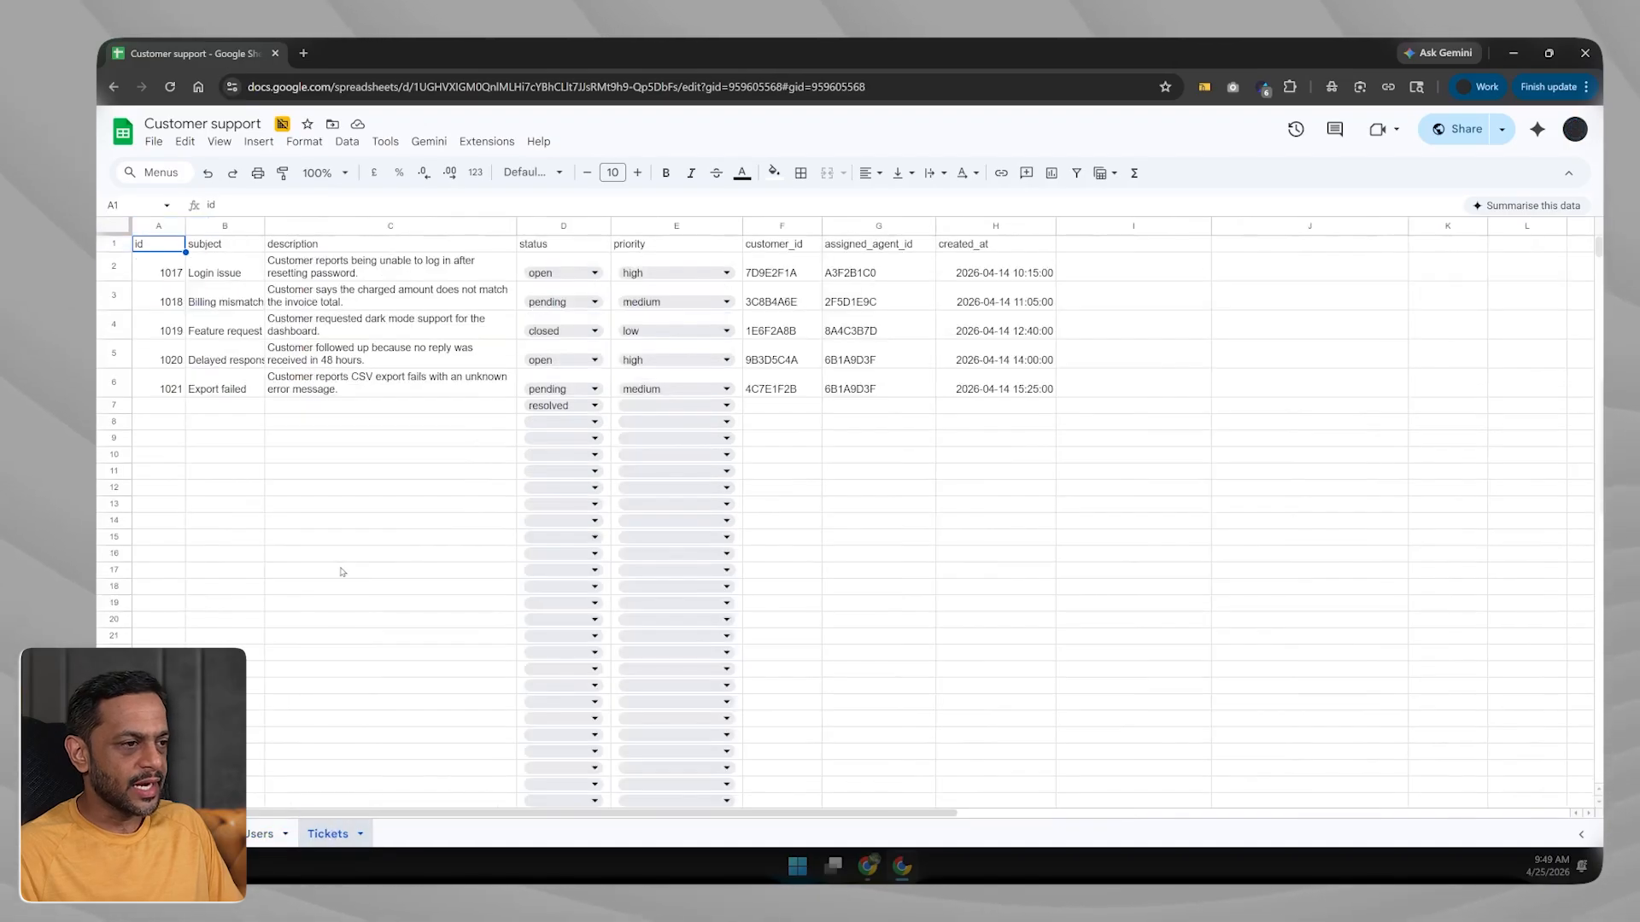
{"action": "left_click_drag", "start_coordinate": [158, 267], "coordinate": [164, 386]}
{"action": "left_click_drag", "start_coordinate": [216, 245], "coordinate": [221, 390]}
{"action": "left_click_drag", "start_coordinate": [318, 245], "coordinate": [321, 411]}
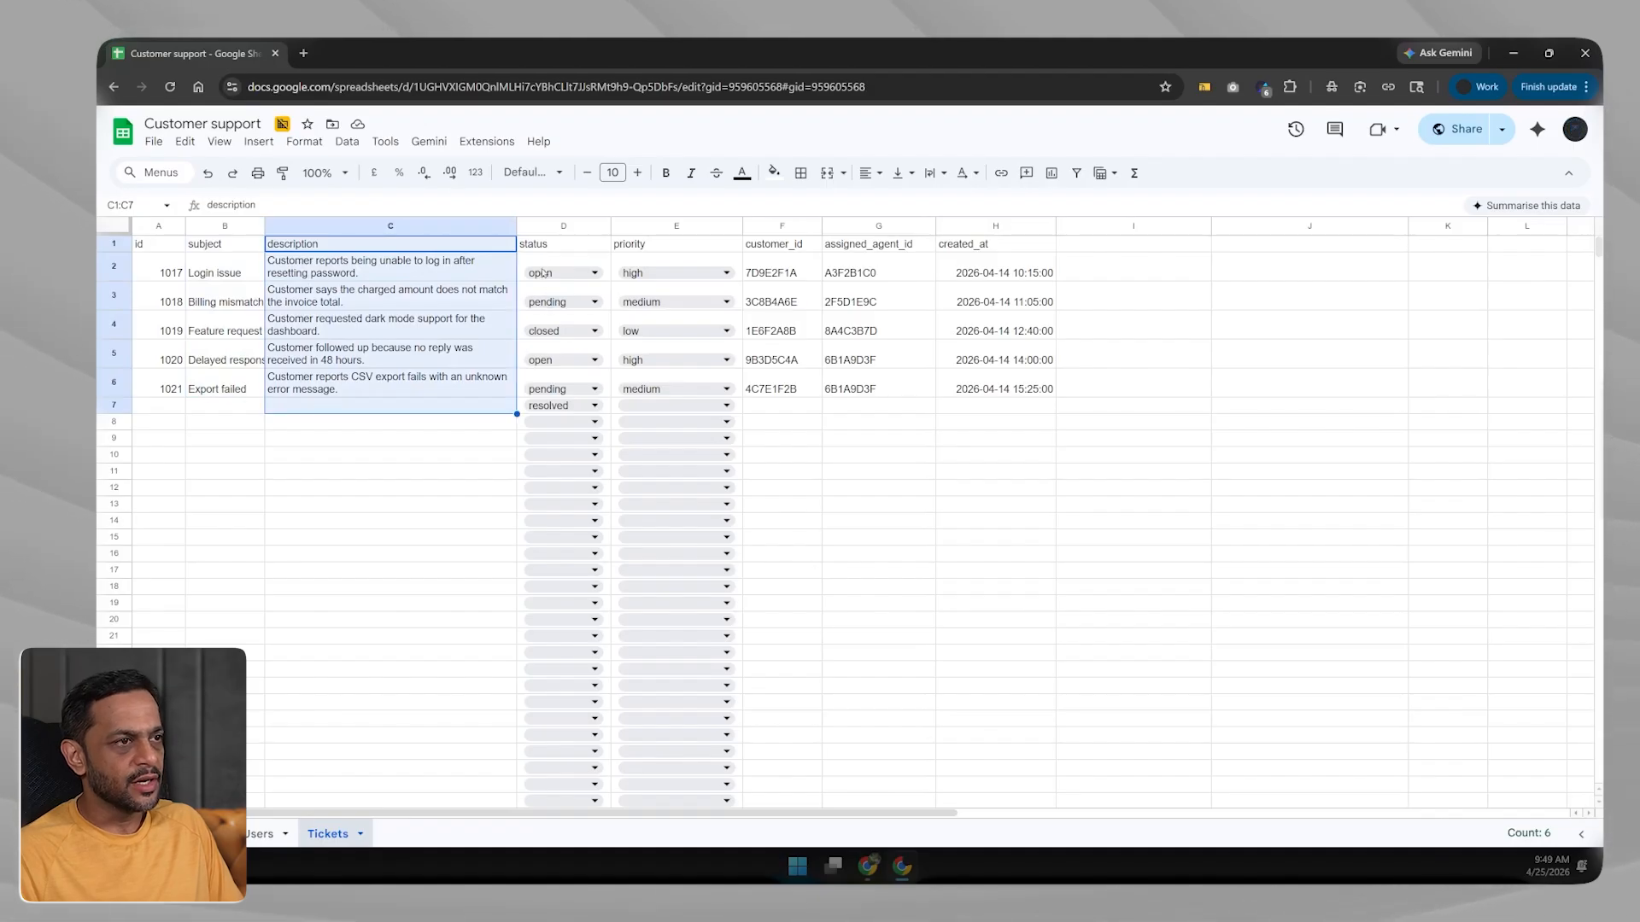
Peek at the first ticket's status choices, then select the customer_id, assigned_agent_id and created_at values.
{"action": "left_click", "coordinate": [567, 273]}
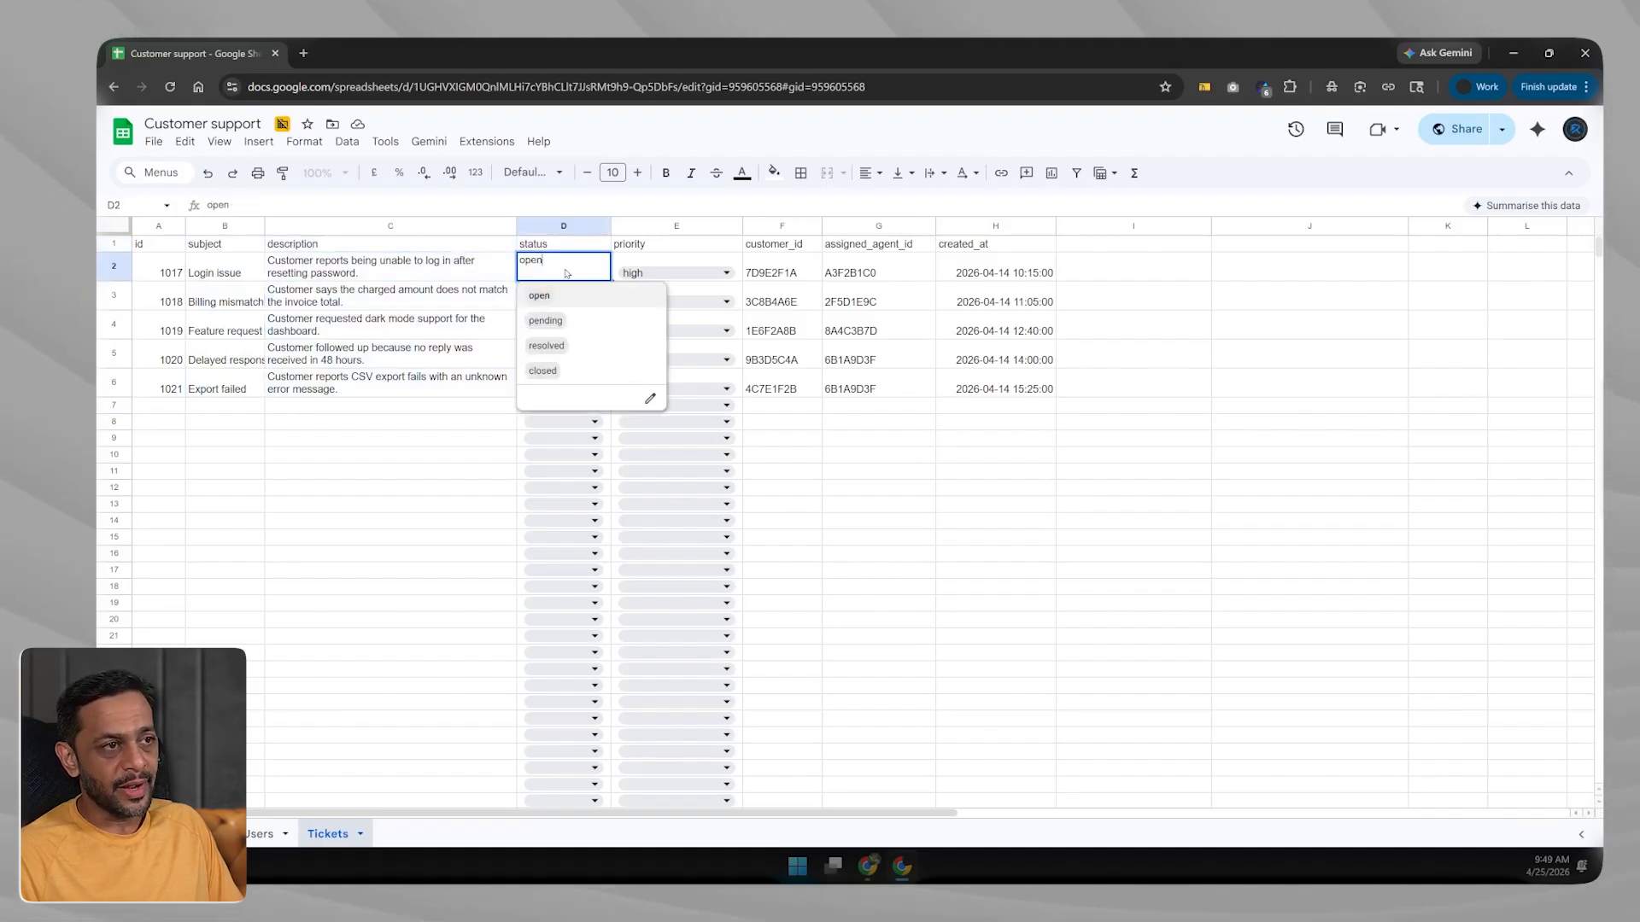
{"action": "left_click", "coordinate": [472, 439]}
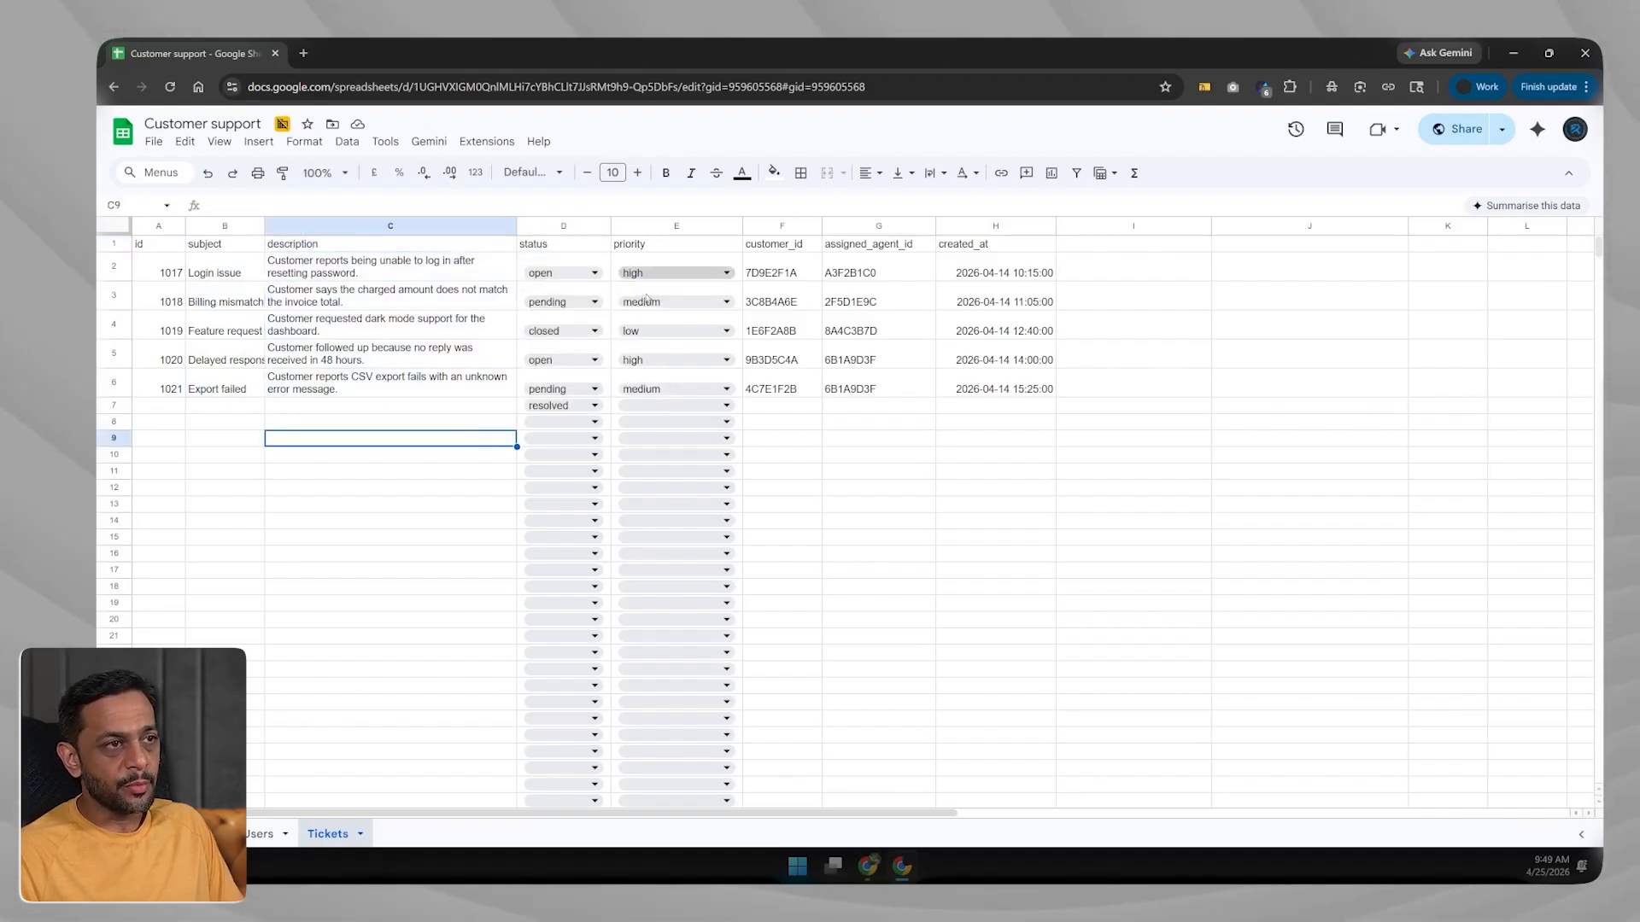
{"action": "left_click_drag", "start_coordinate": [768, 272], "coordinate": [771, 331]}
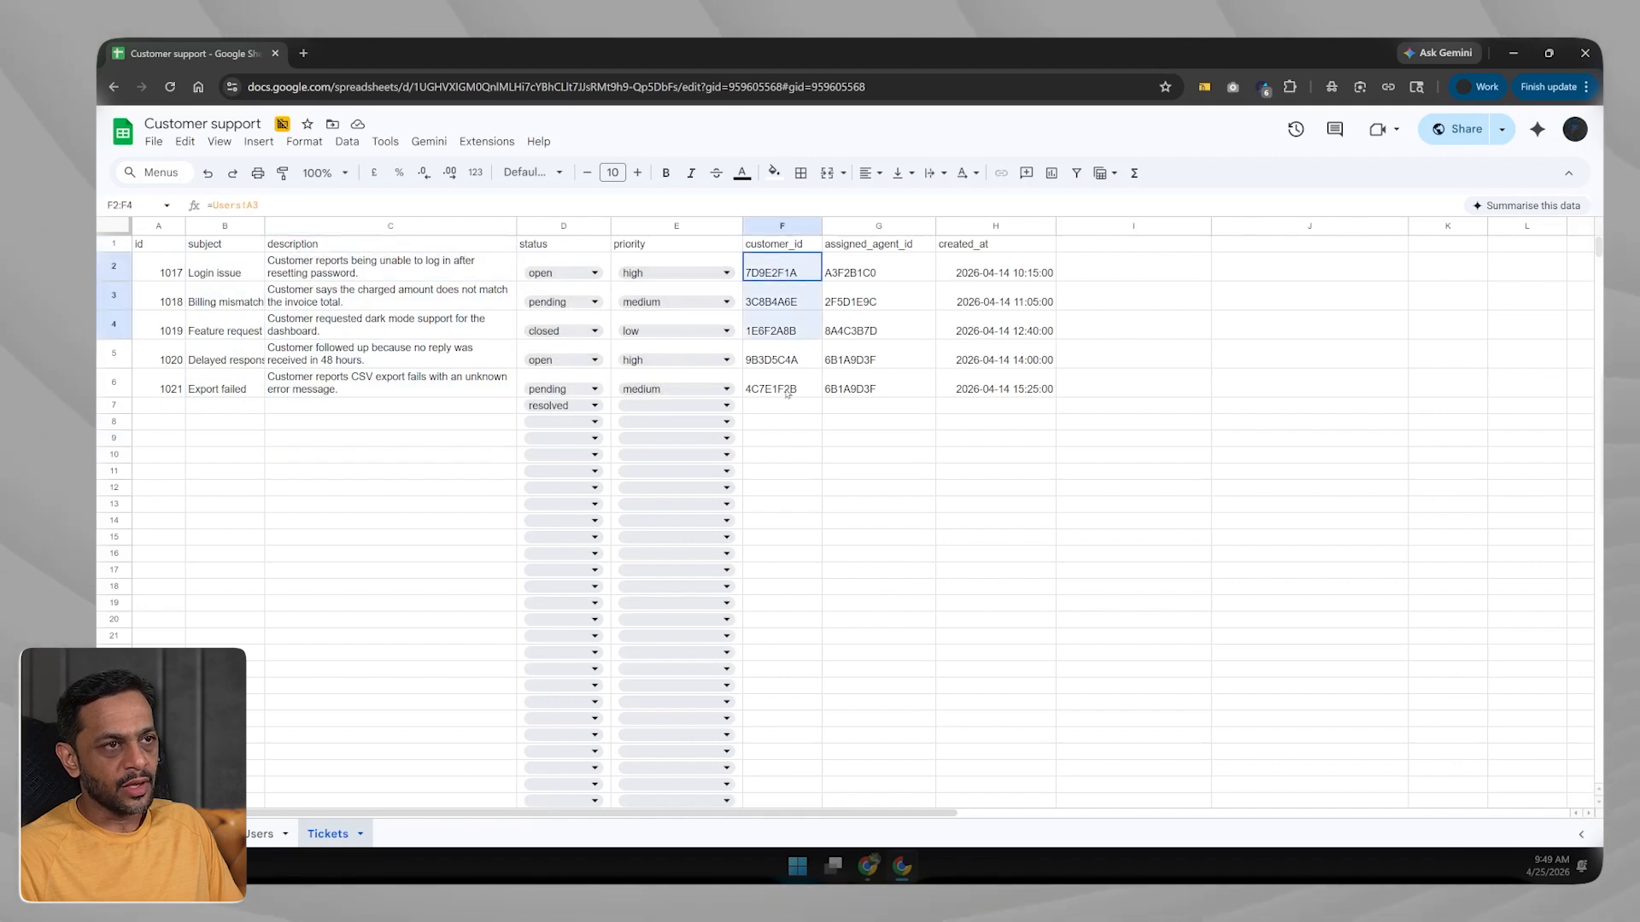
{"action": "left_click_drag", "start_coordinate": [787, 393], "coordinate": [786, 392]}
{"action": "left_click_drag", "start_coordinate": [854, 273], "coordinate": [873, 407]}
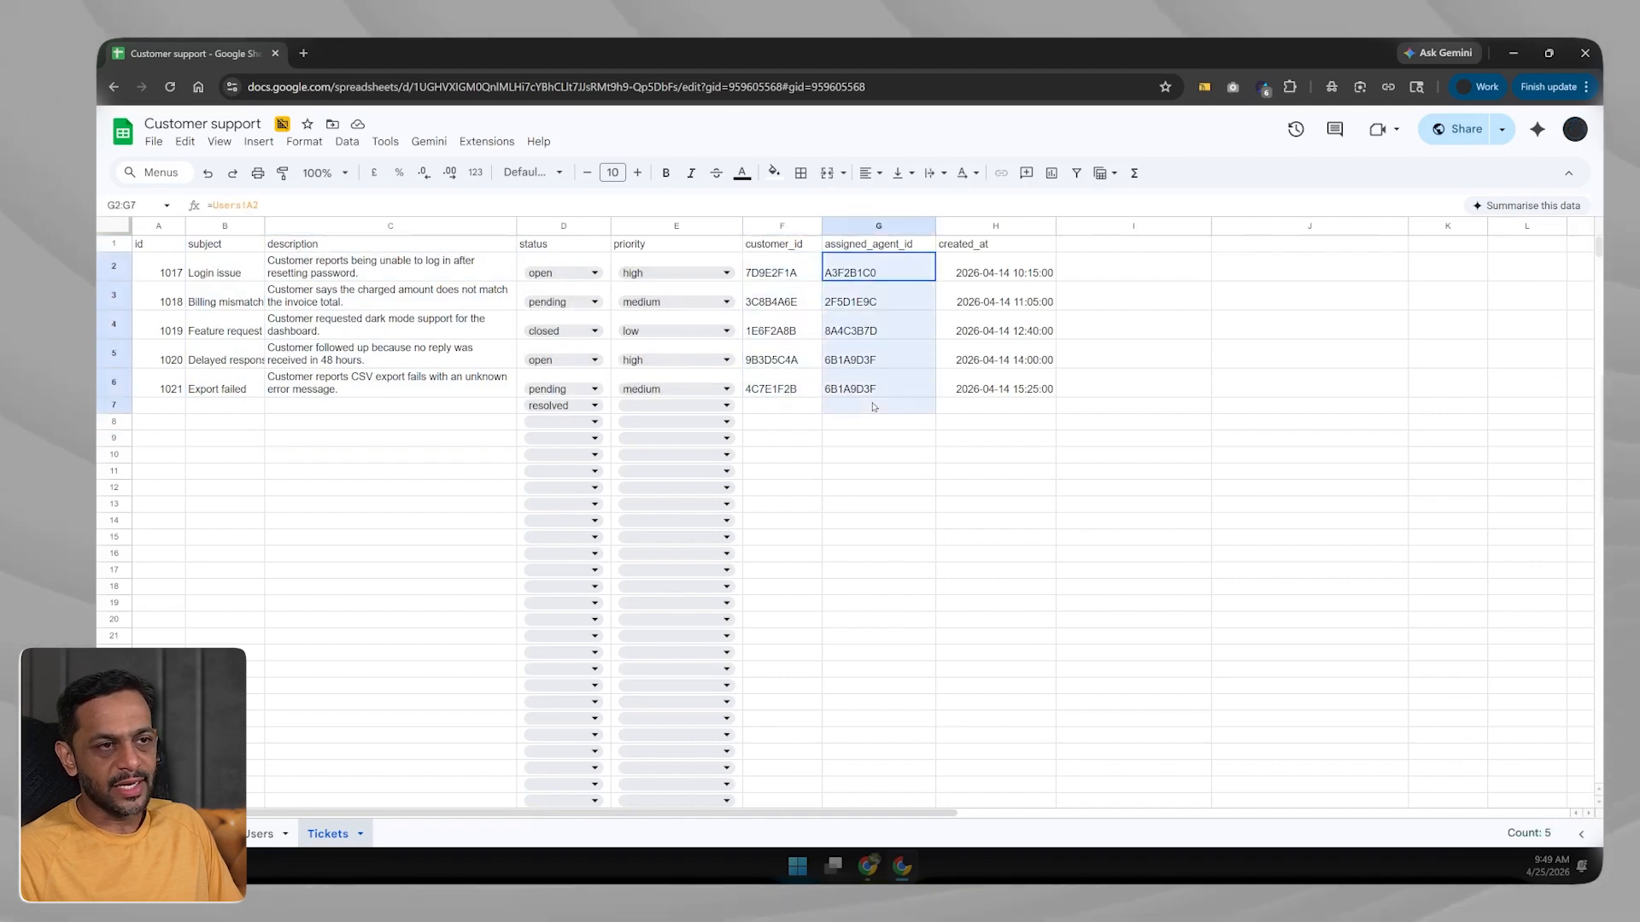
{"action": "left_click_drag", "start_coordinate": [976, 276], "coordinate": [988, 390]}
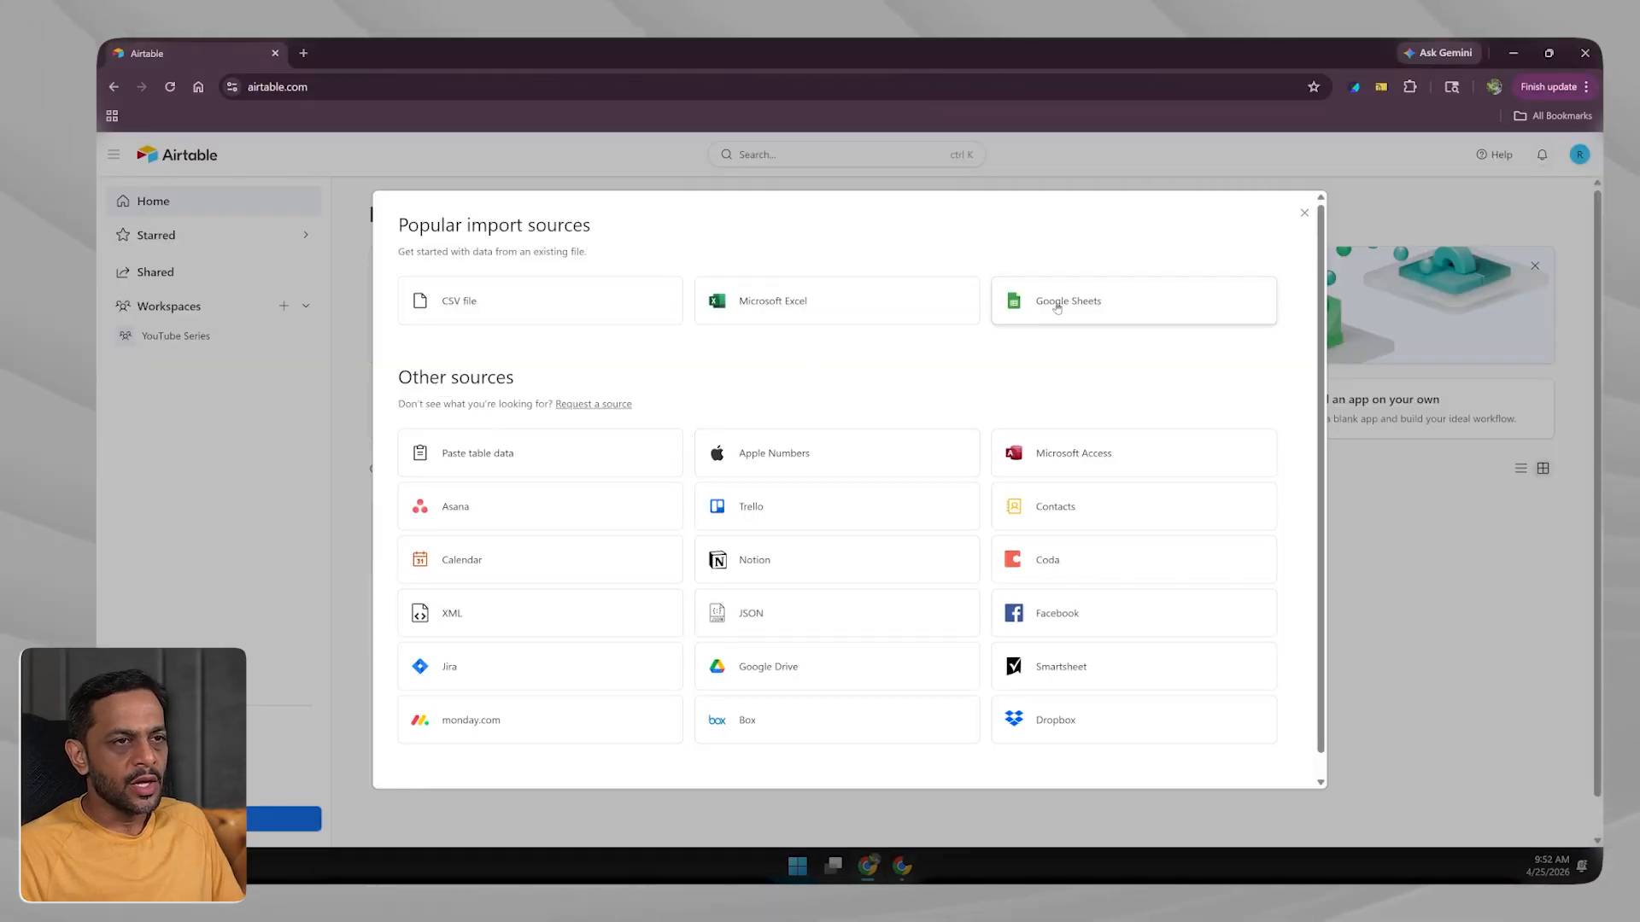
Choose Google Sheets, connect a new Google account, and select the Customer support spreadsheet.
{"action": "left_click", "coordinate": [1058, 306]}
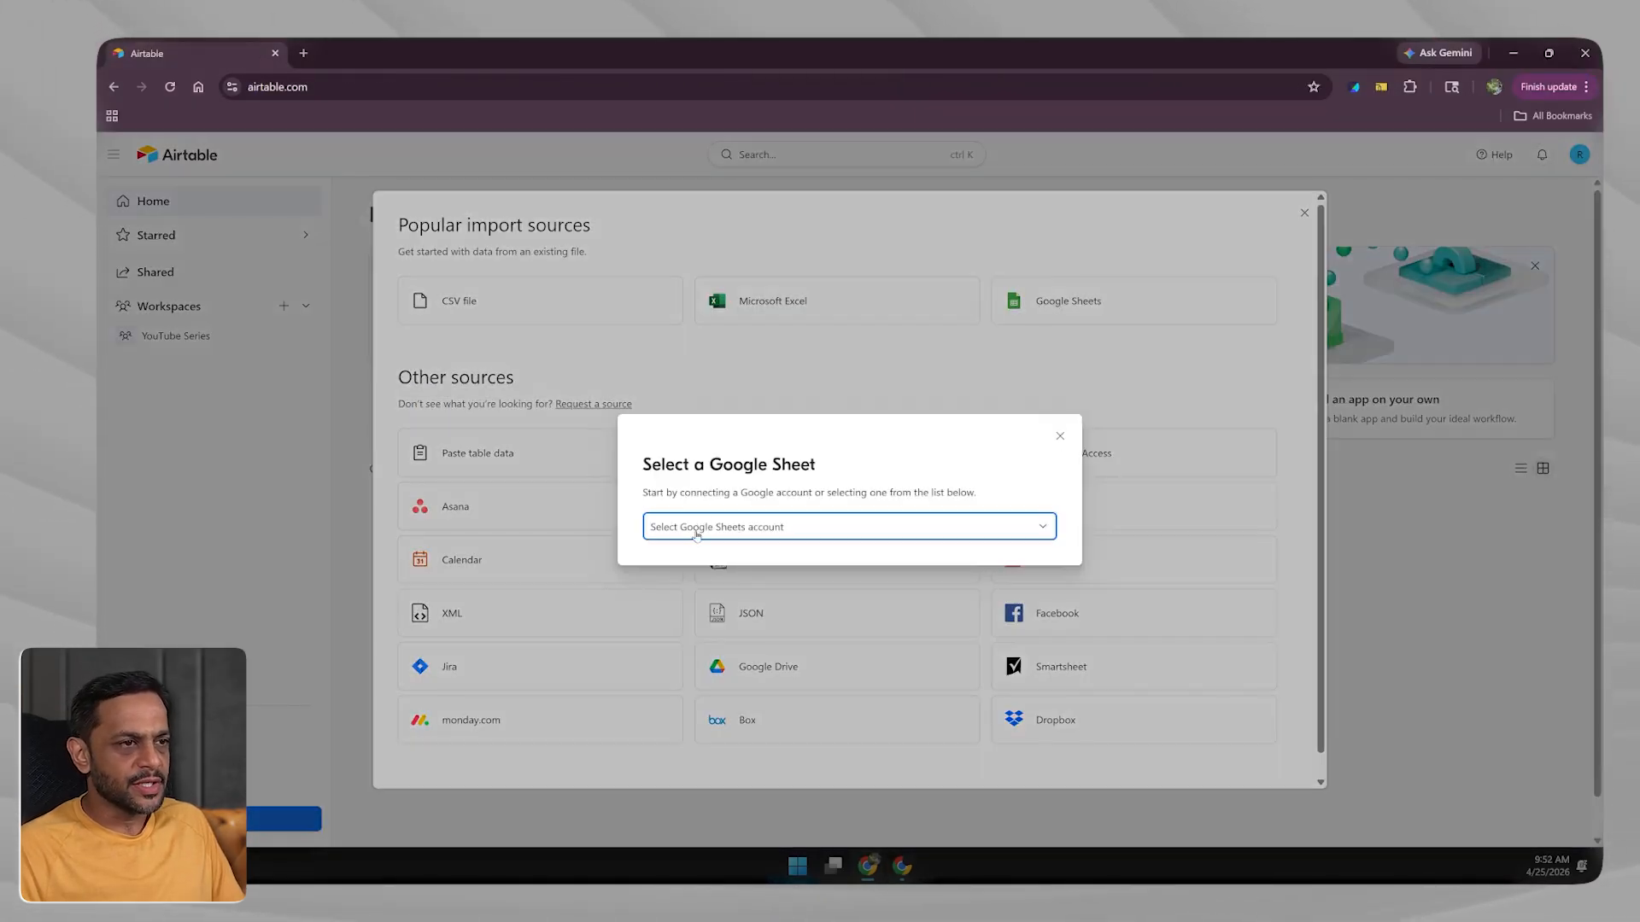
{"action": "left_click", "coordinate": [697, 535]}
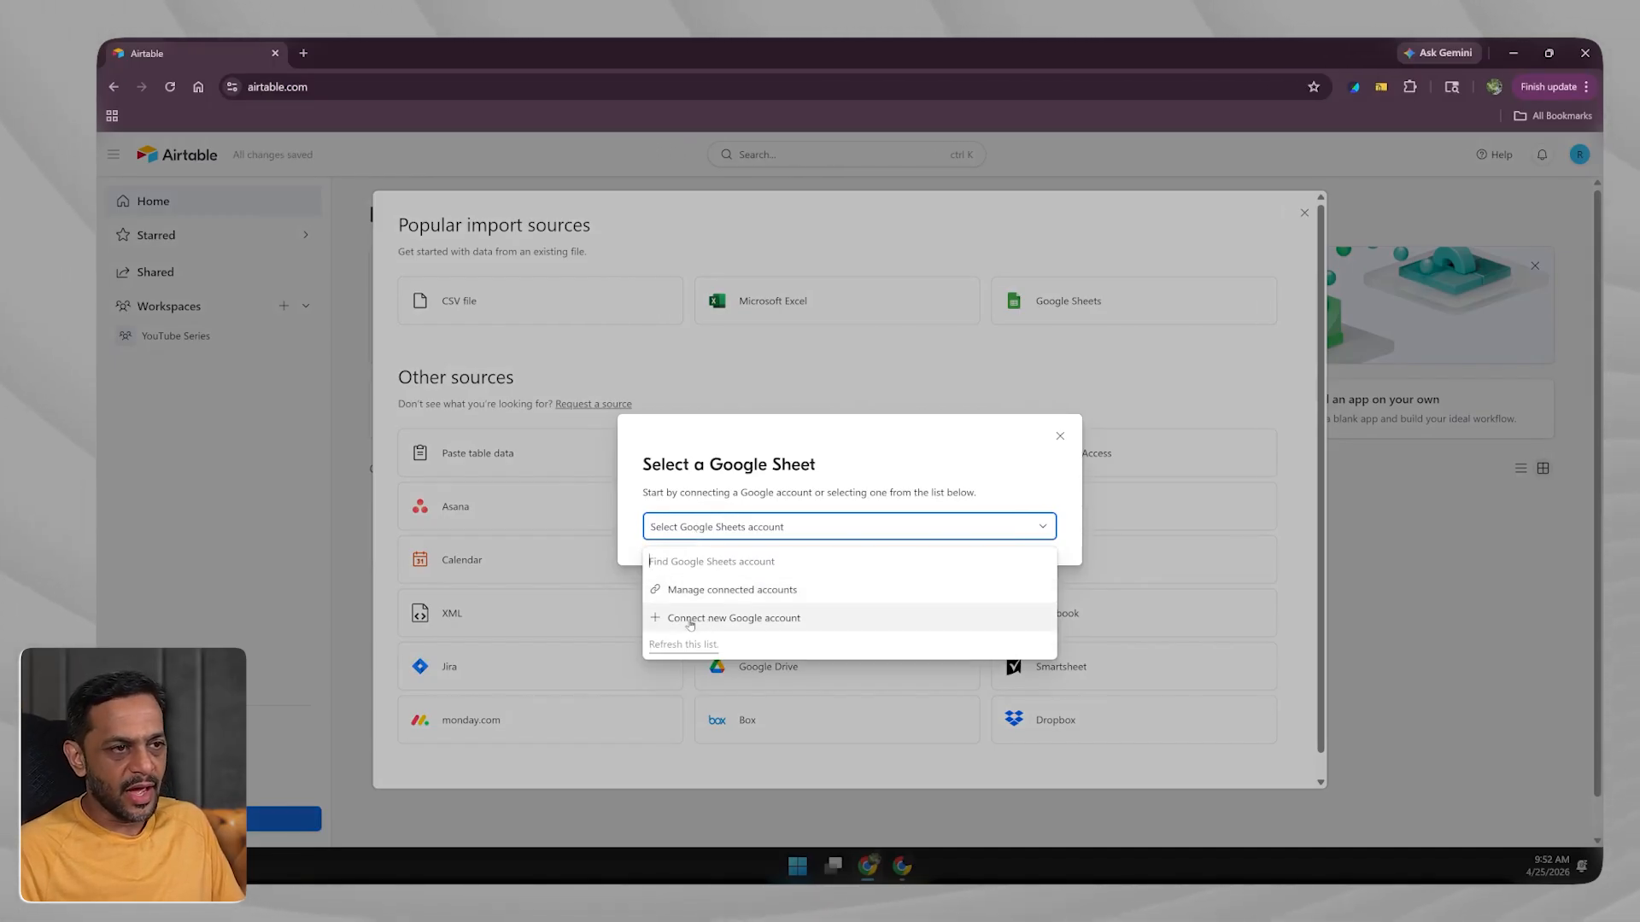
{"action": "left_click", "coordinate": [719, 622]}
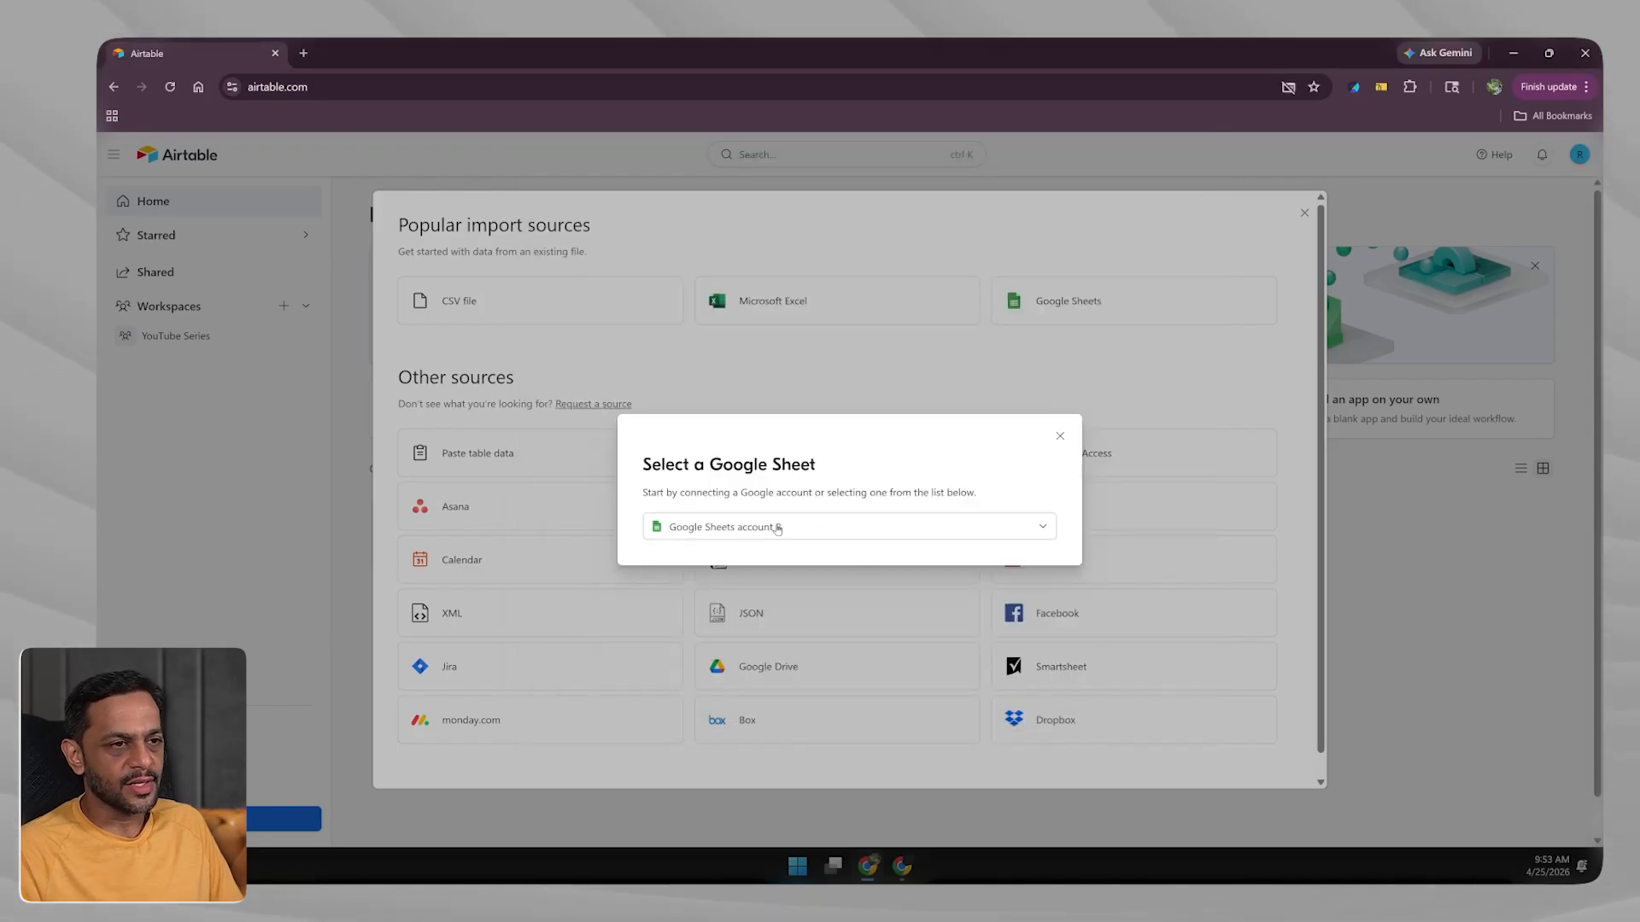
{"action": "left_click", "coordinate": [778, 527]}
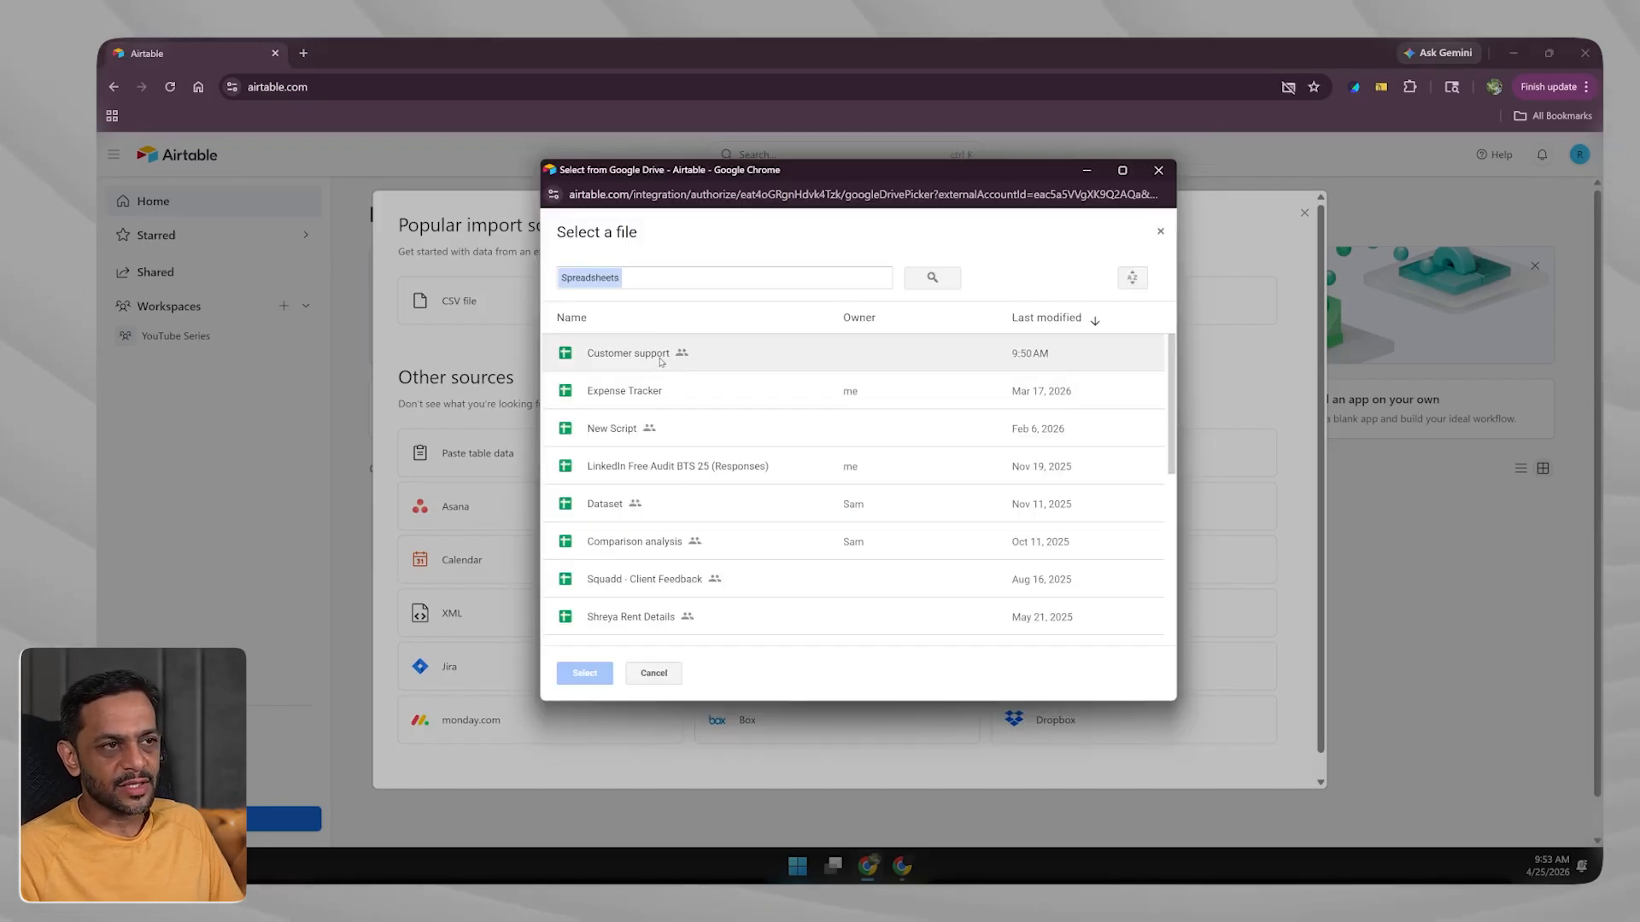
{"action": "left_click", "coordinate": [891, 877]}
{"action": "left_click", "coordinate": [891, 877]}
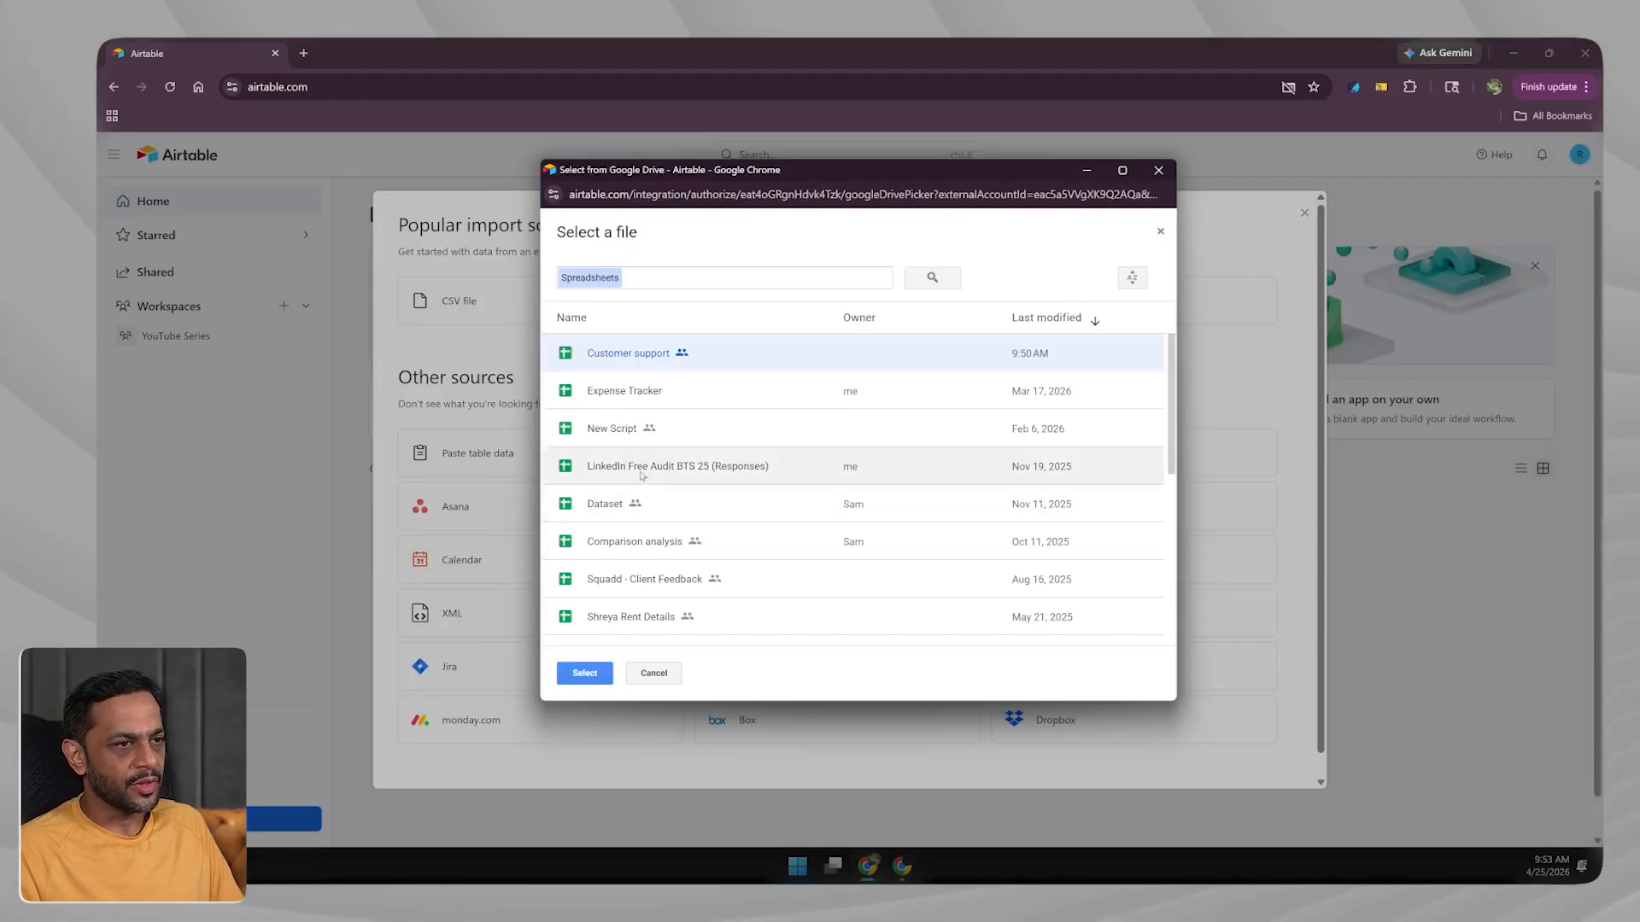
{"action": "left_click", "coordinate": [585, 675]}
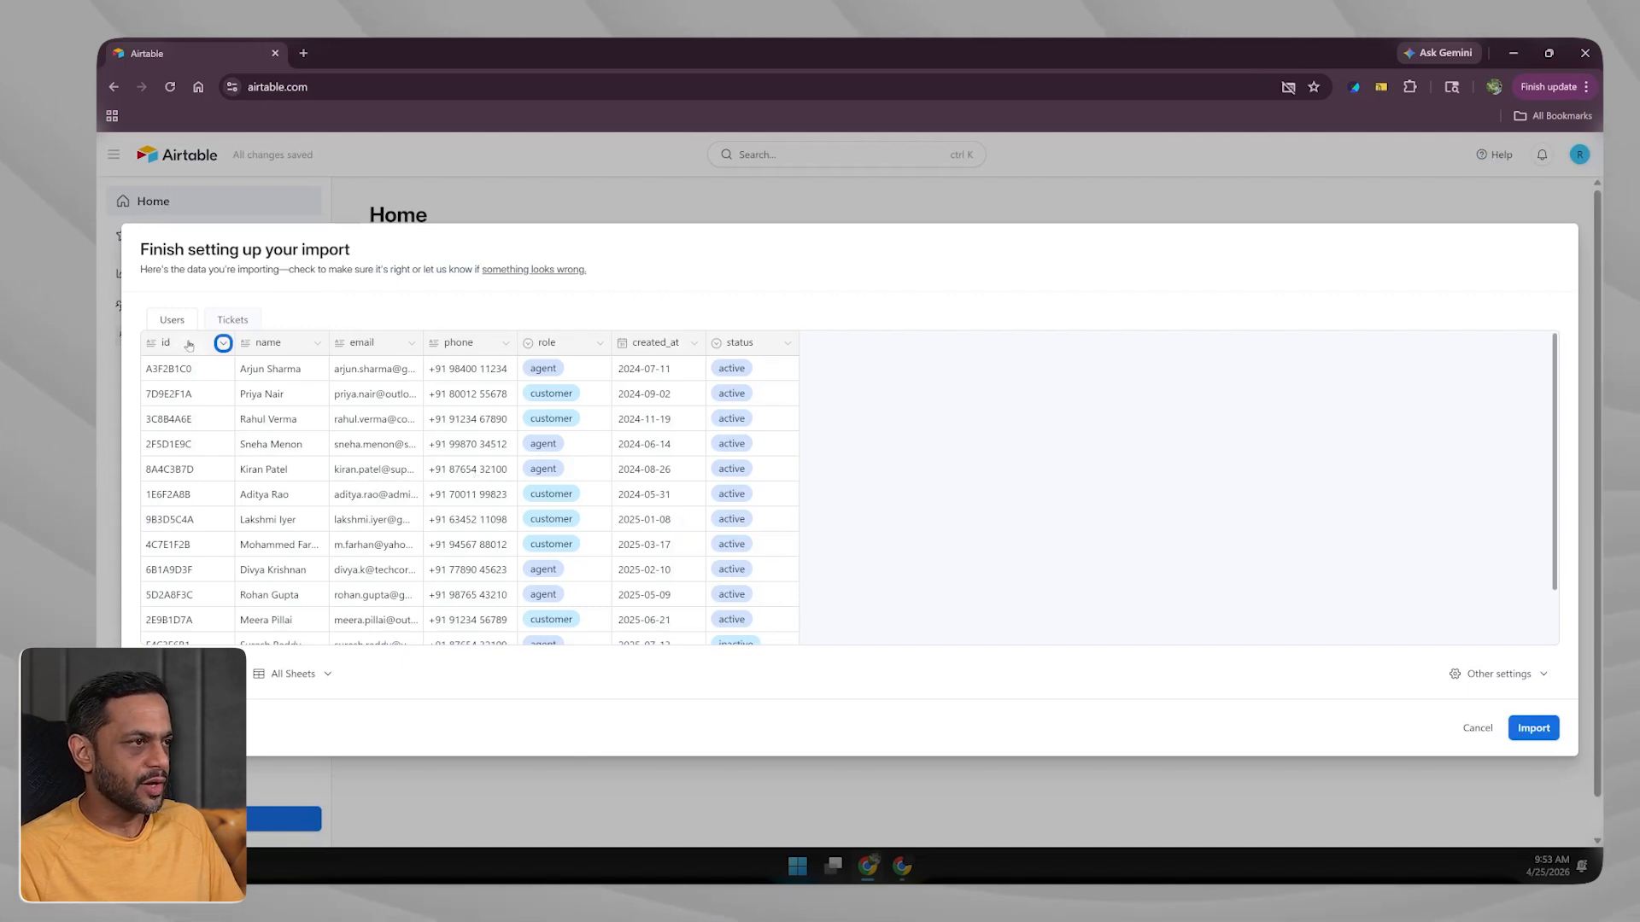
Compare the Users and Tickets previews, toggle the name field off and on, then open its type options.
{"action": "left_click", "coordinate": [231, 320]}
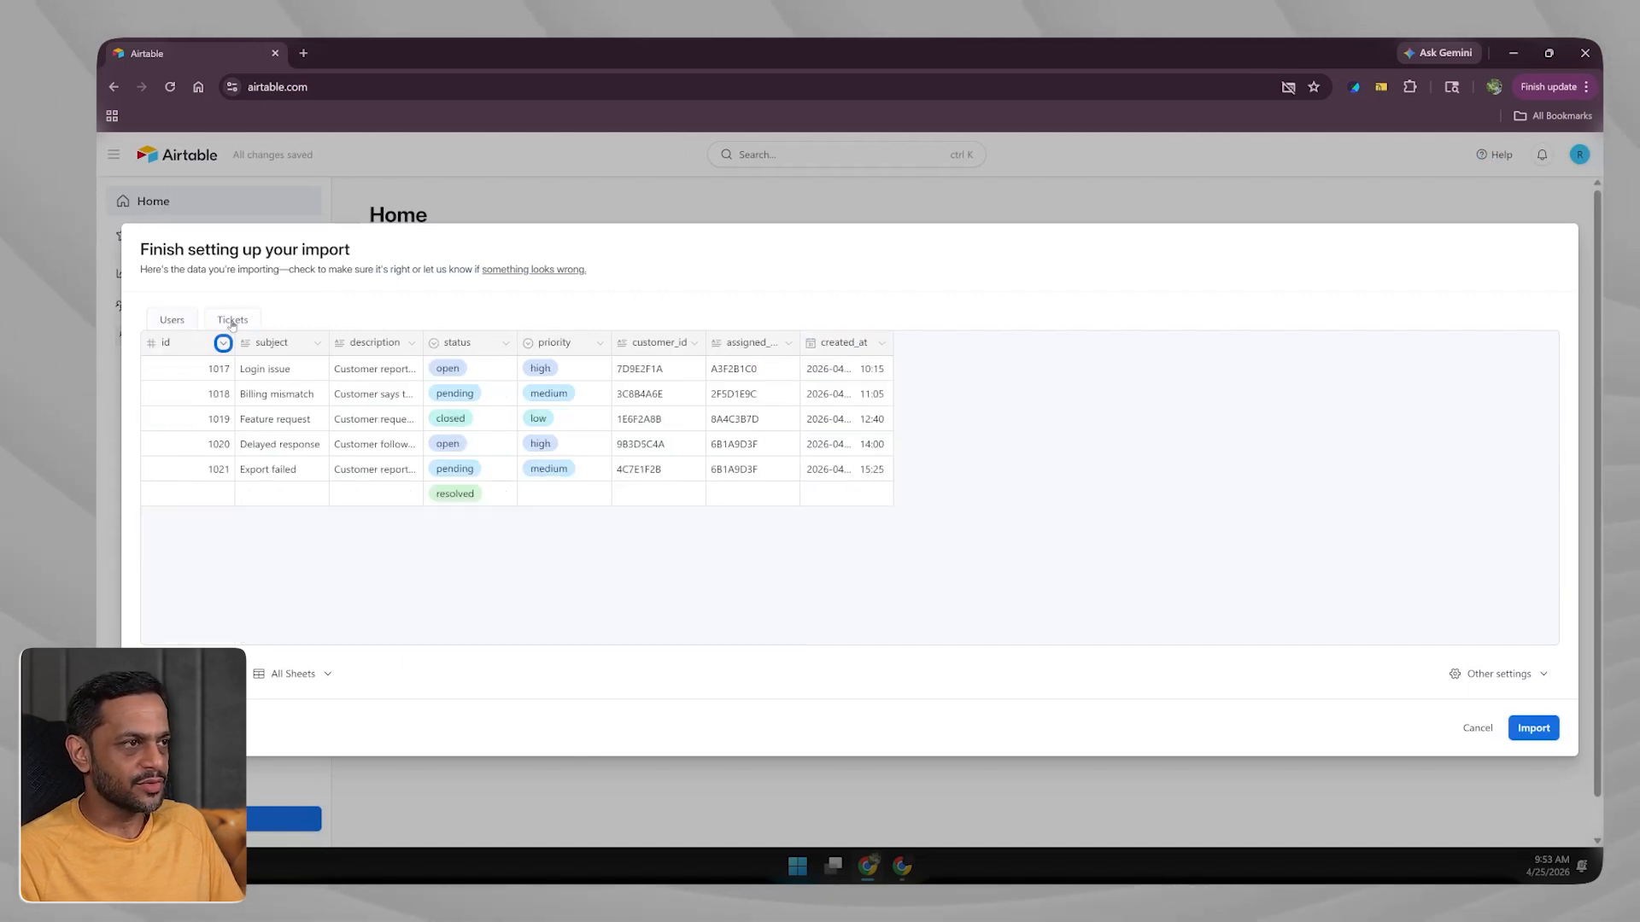
{"action": "left_click", "coordinate": [189, 323]}
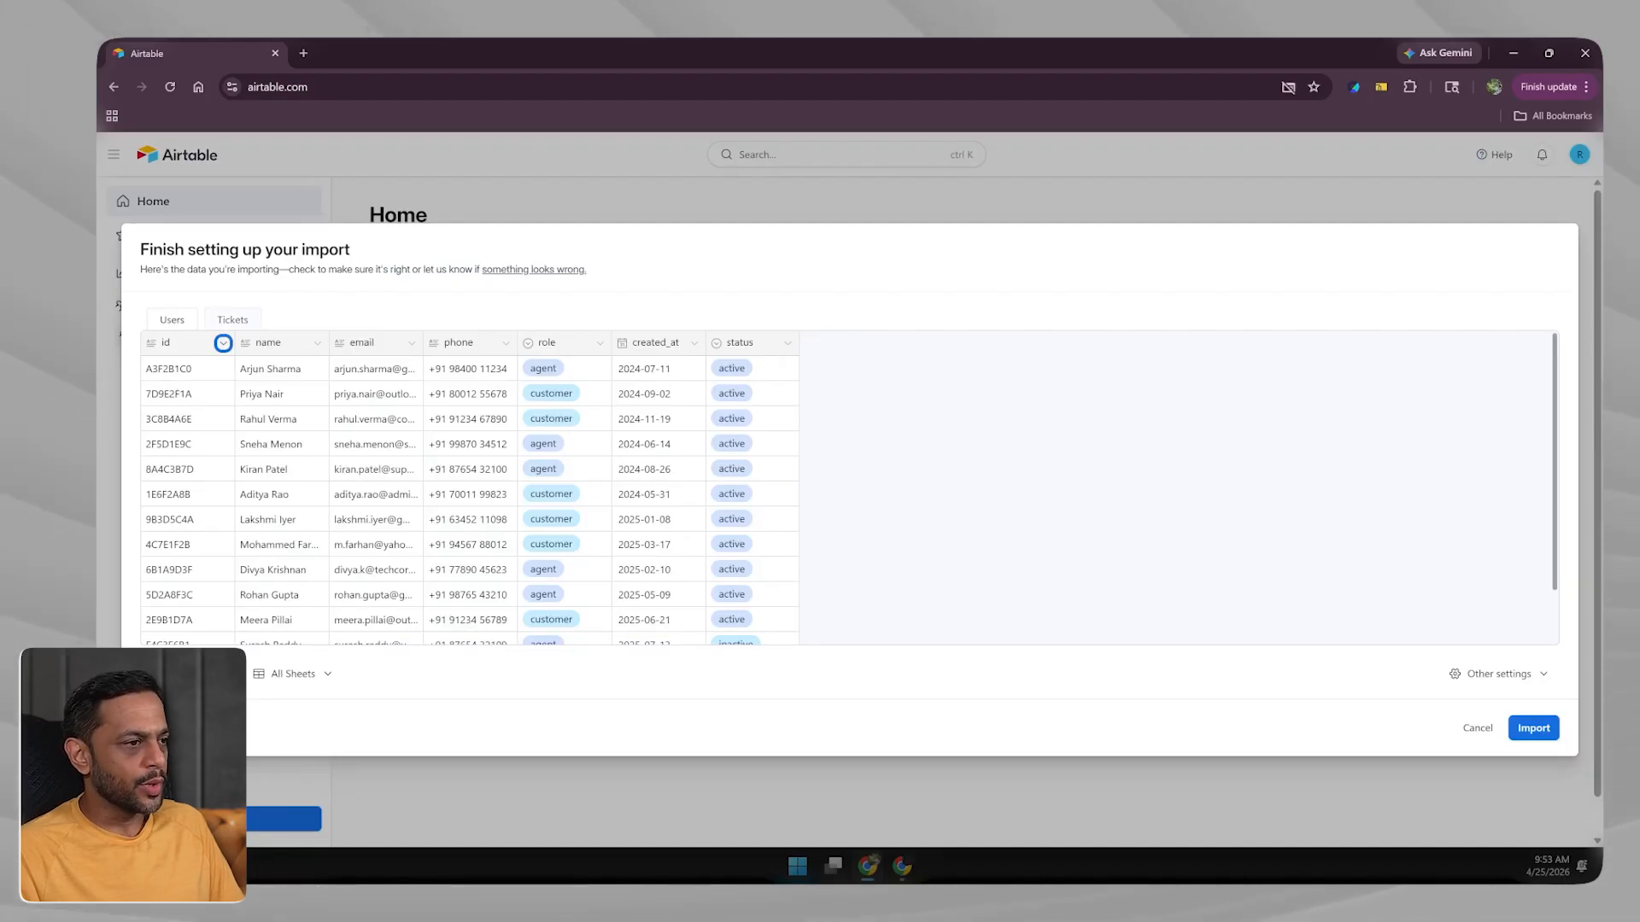
{"action": "left_click", "coordinate": [223, 343]}
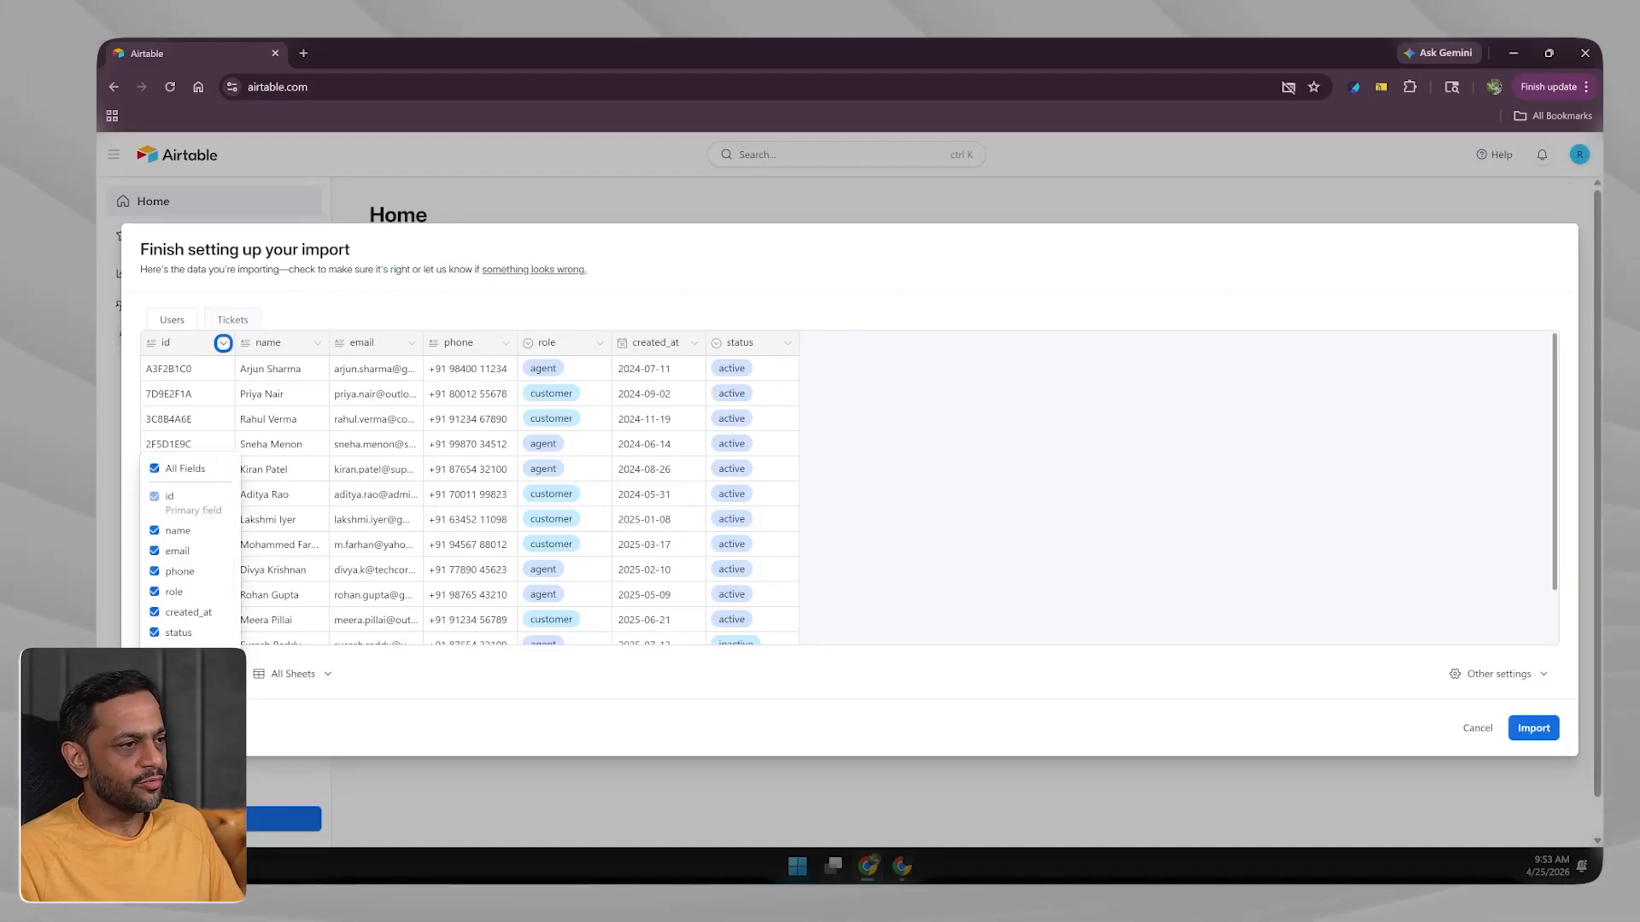
{"action": "left_click", "coordinate": [154, 531]}
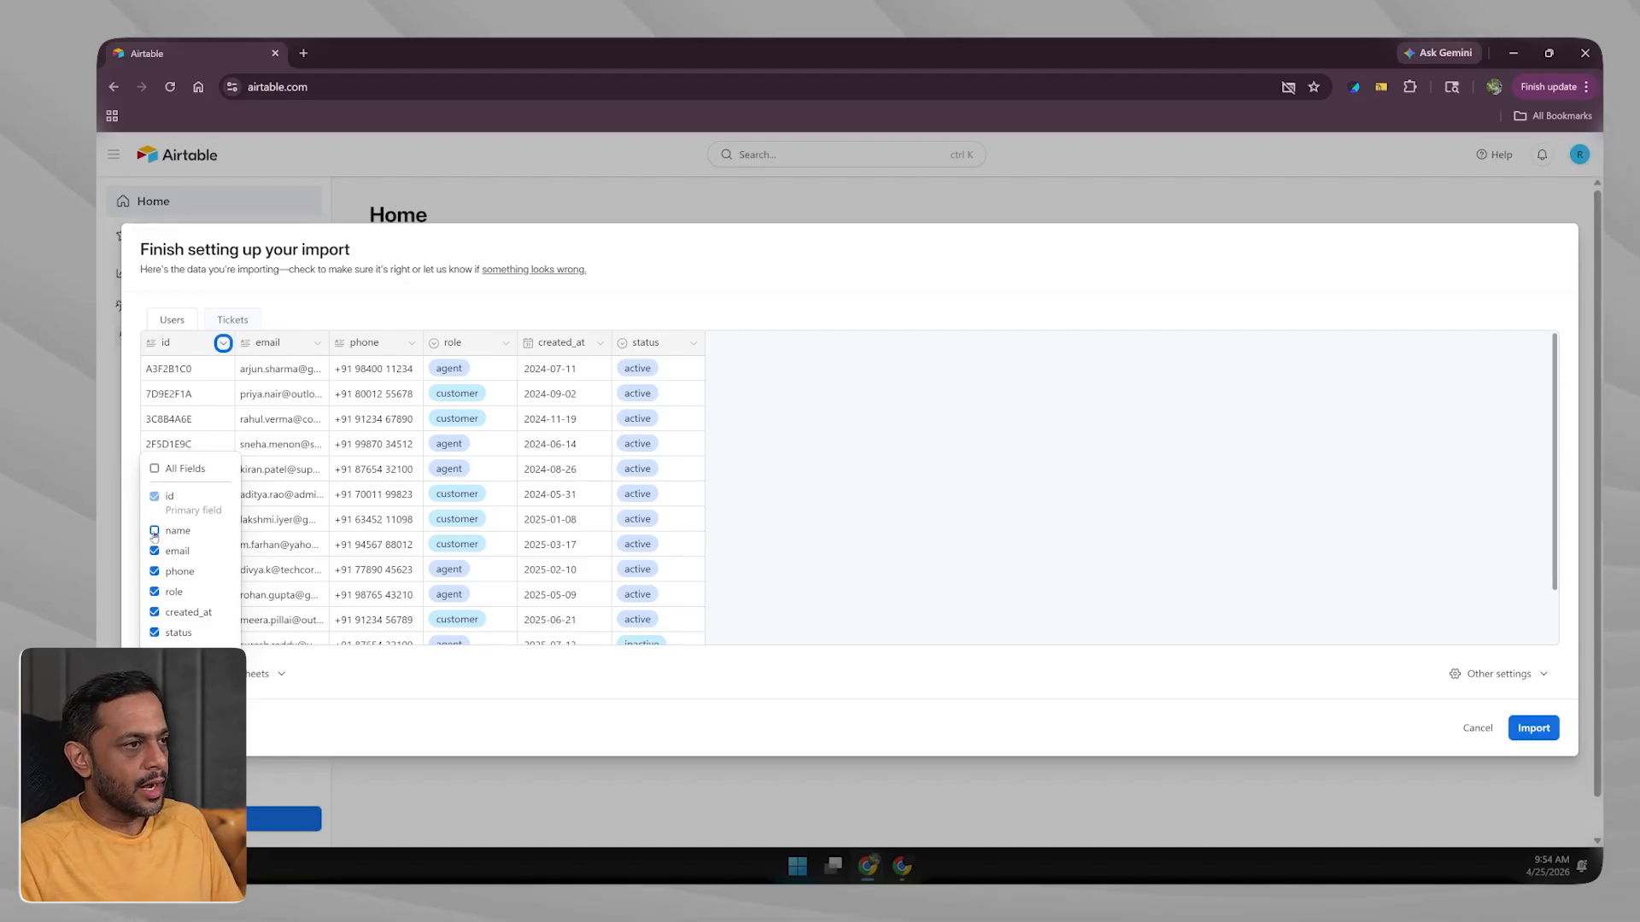
{"action": "left_click", "coordinate": [154, 531]}
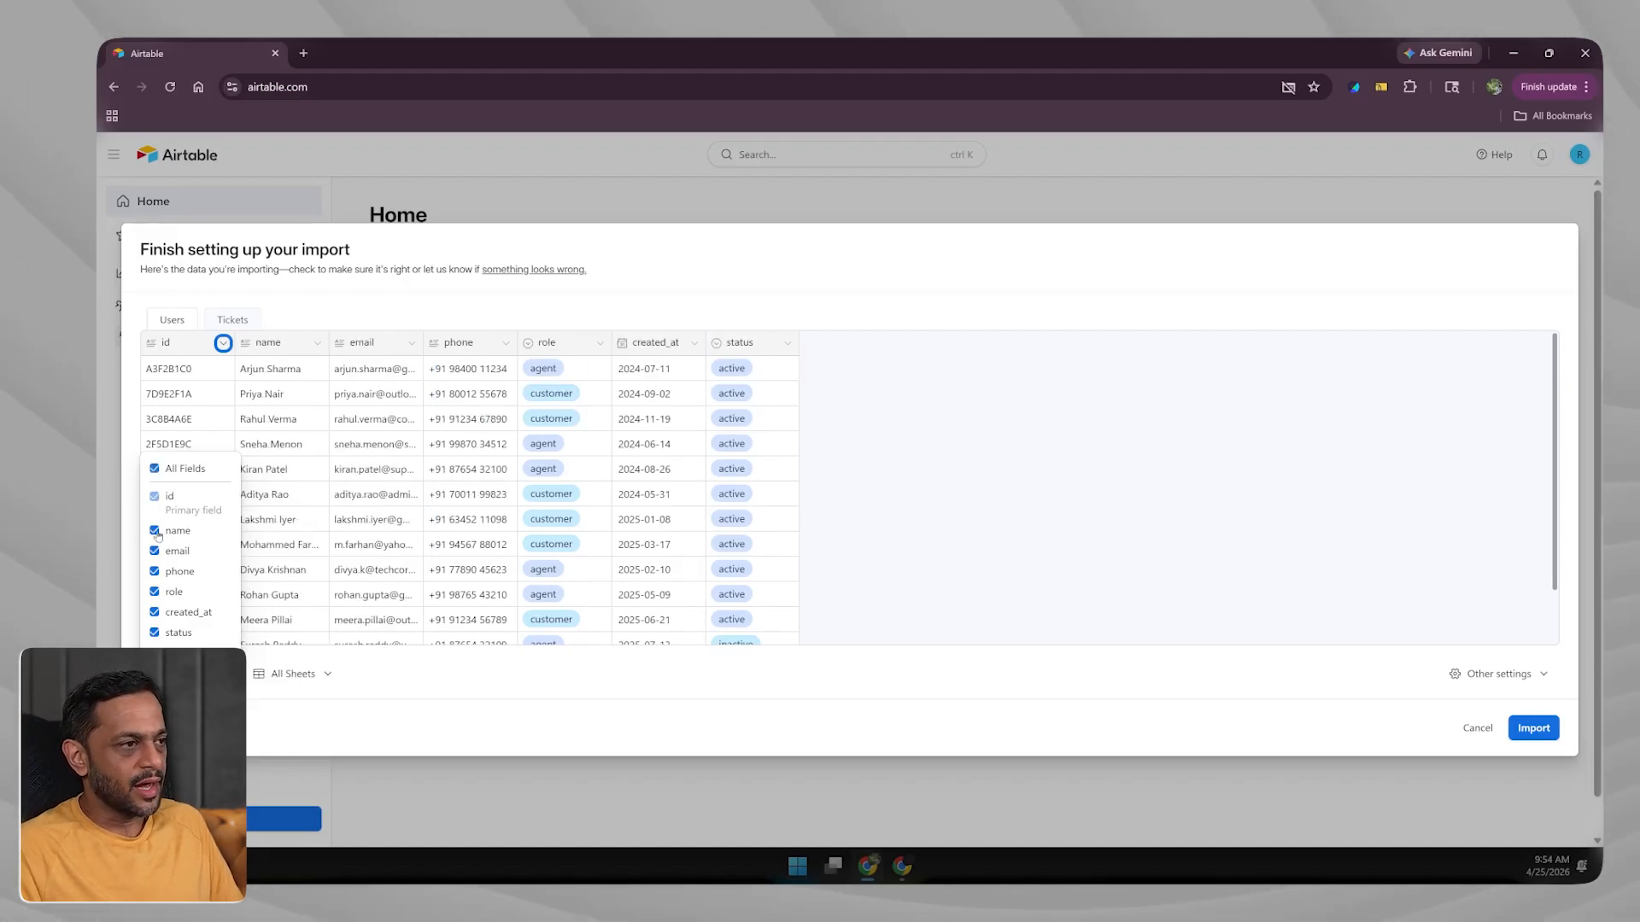
{"action": "left_click", "coordinate": [186, 674]}
{"action": "left_click", "coordinate": [273, 674]}
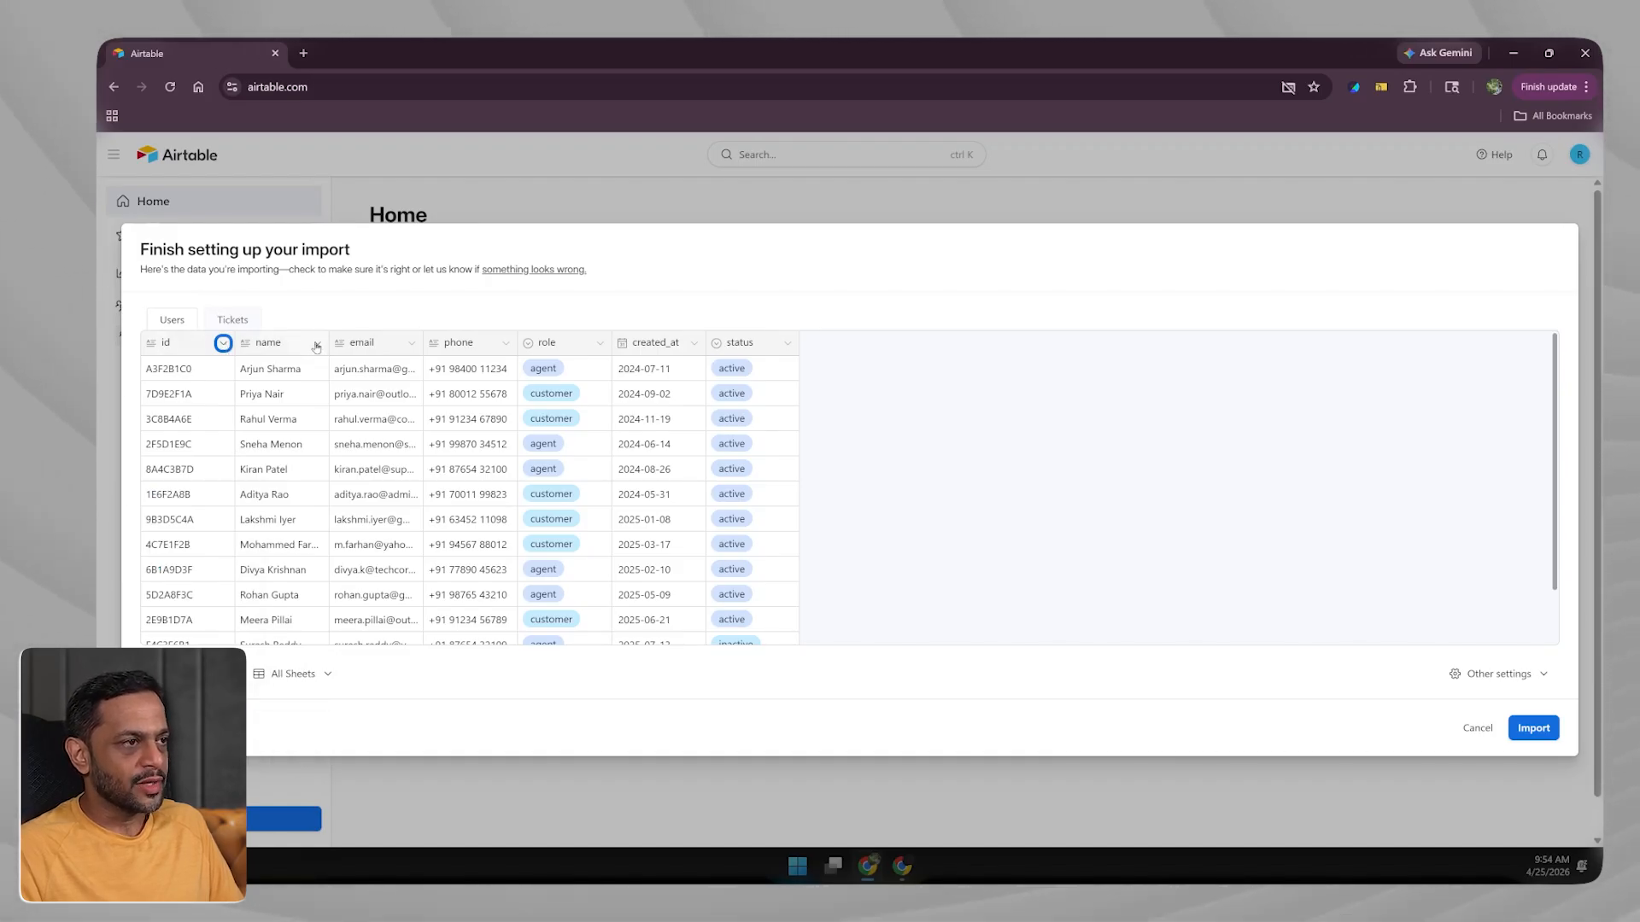
{"action": "left_click", "coordinate": [318, 345]}
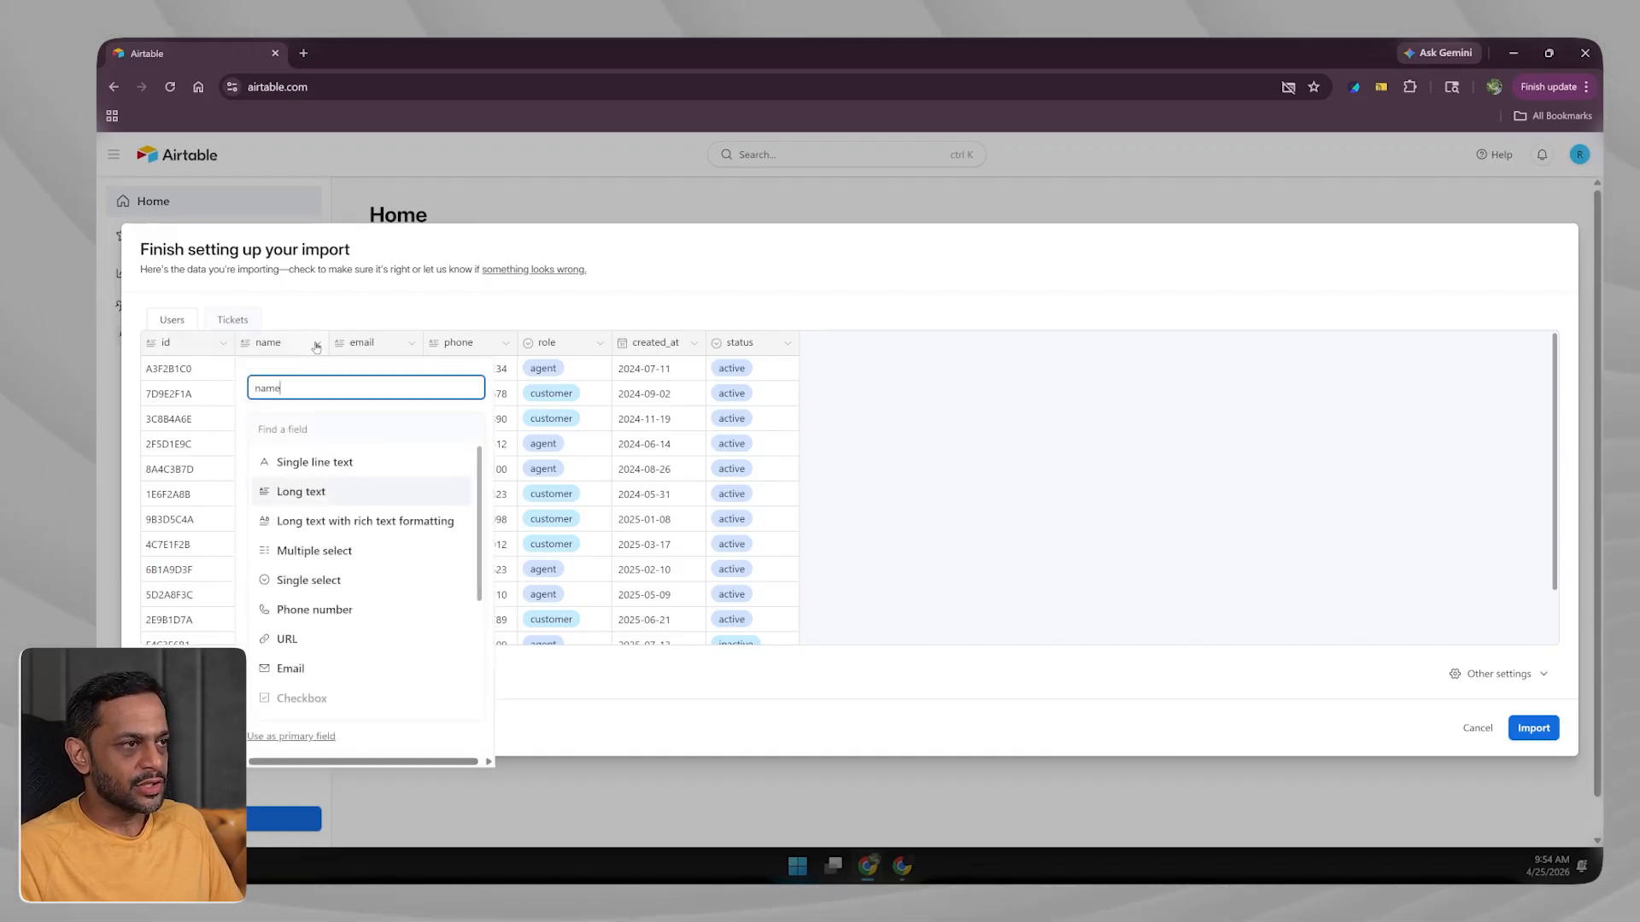
Set the name field to Single line text and the email field to Email.
{"action": "left_click", "coordinate": [298, 468]}
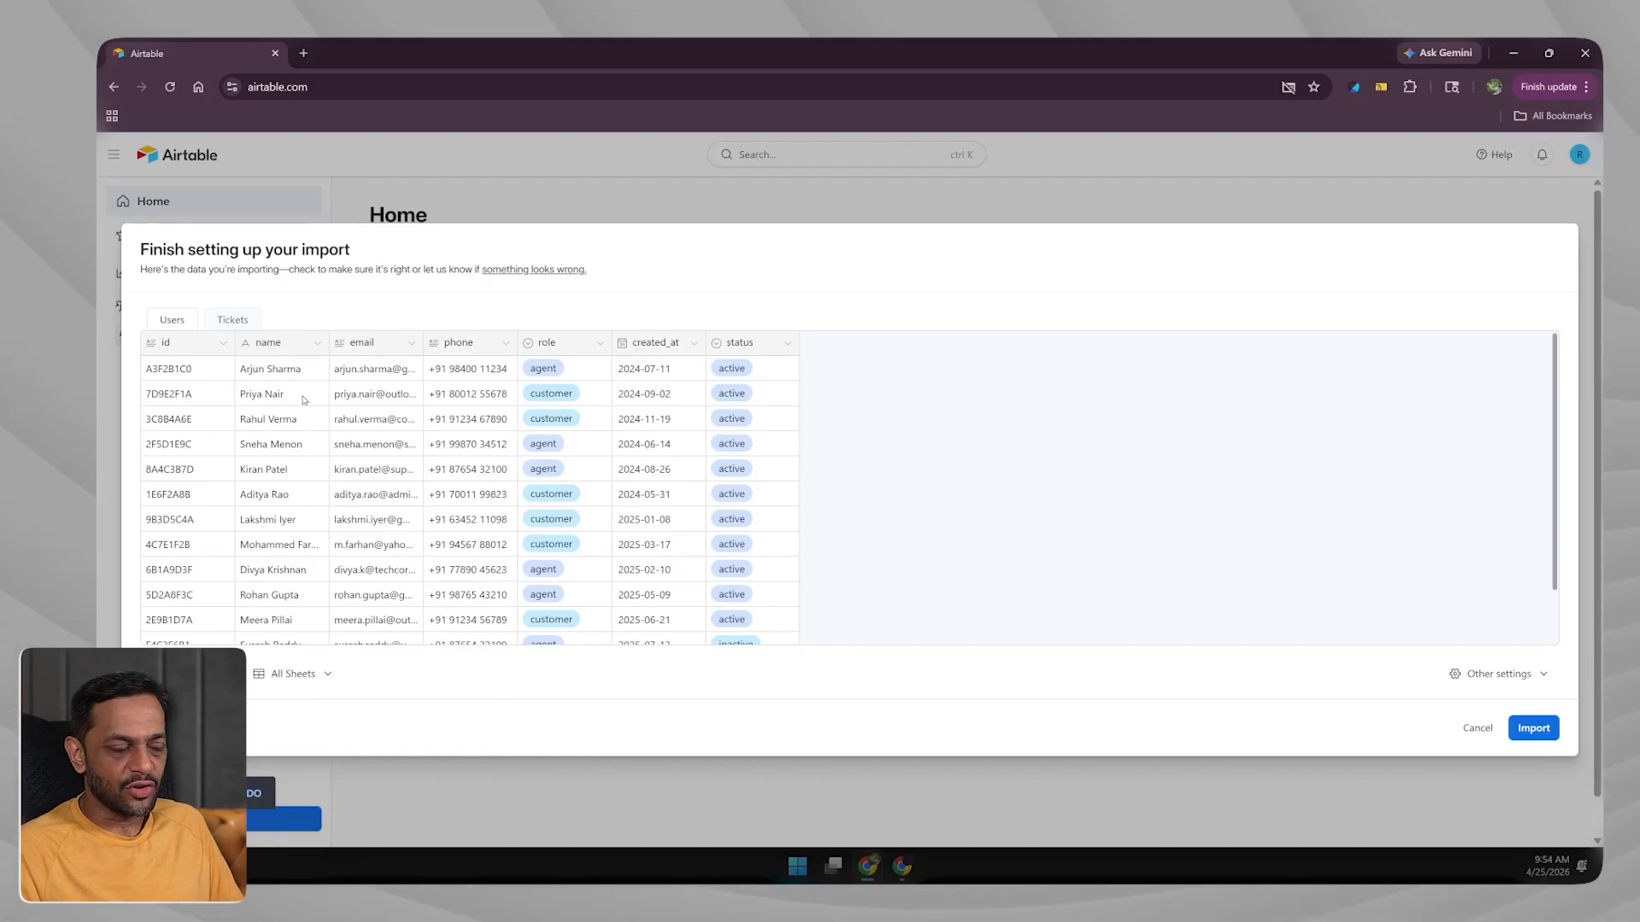
{"action": "left_click", "coordinate": [410, 343]}
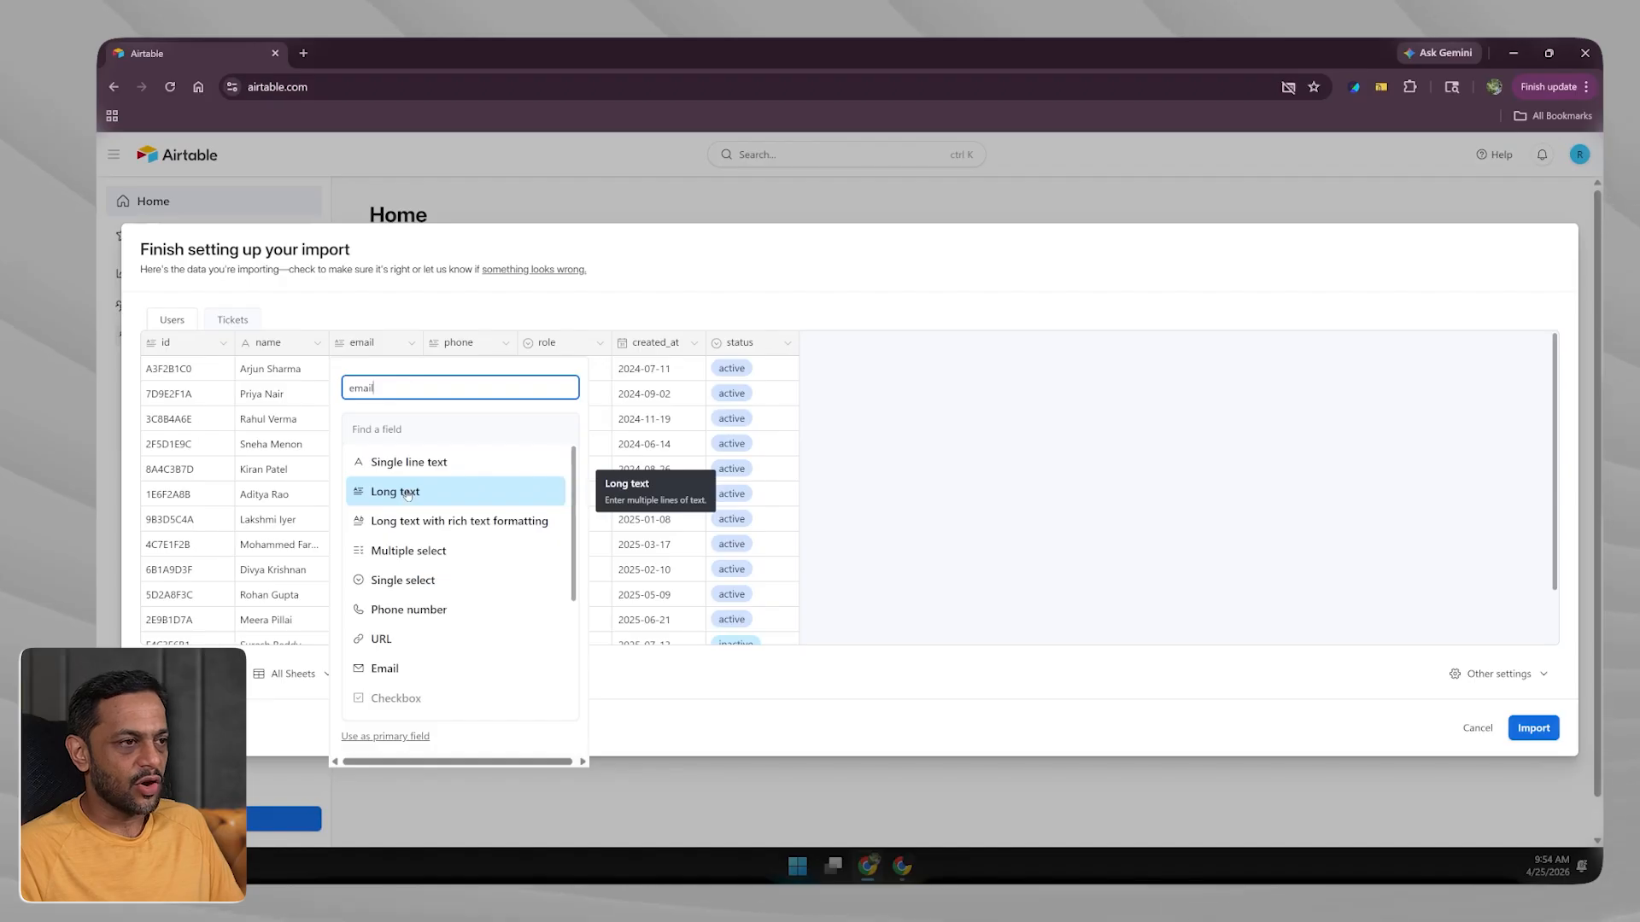
{"action": "left_click", "coordinate": [386, 669]}
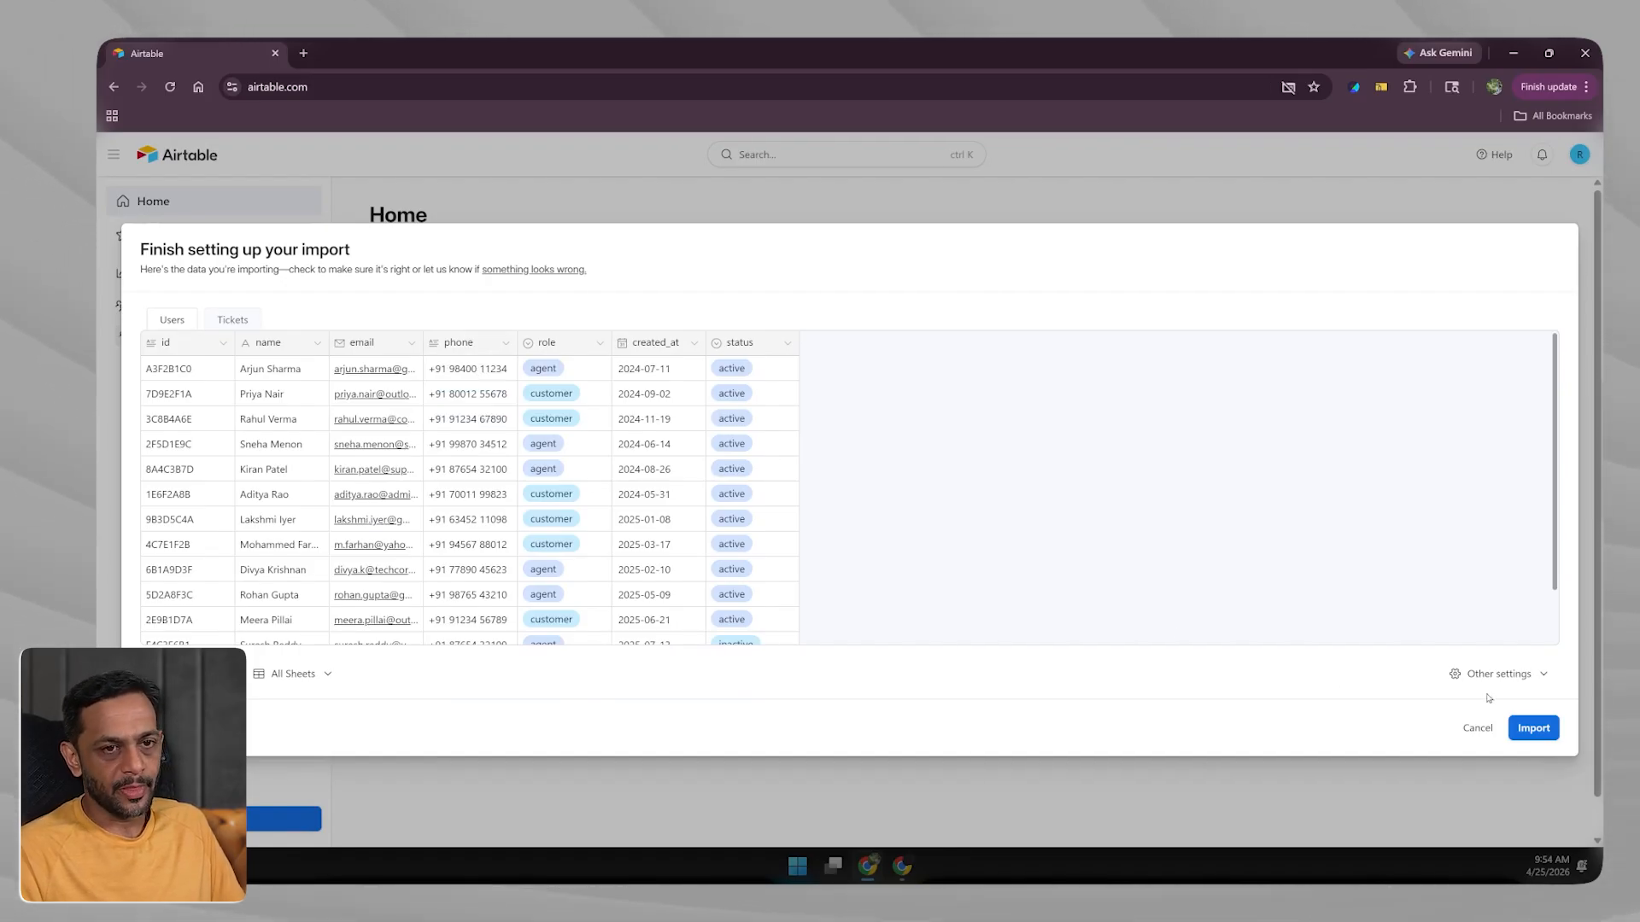
Enable Auto-select field types in Other settings and run the import.
{"action": "left_click", "coordinate": [1506, 678]}
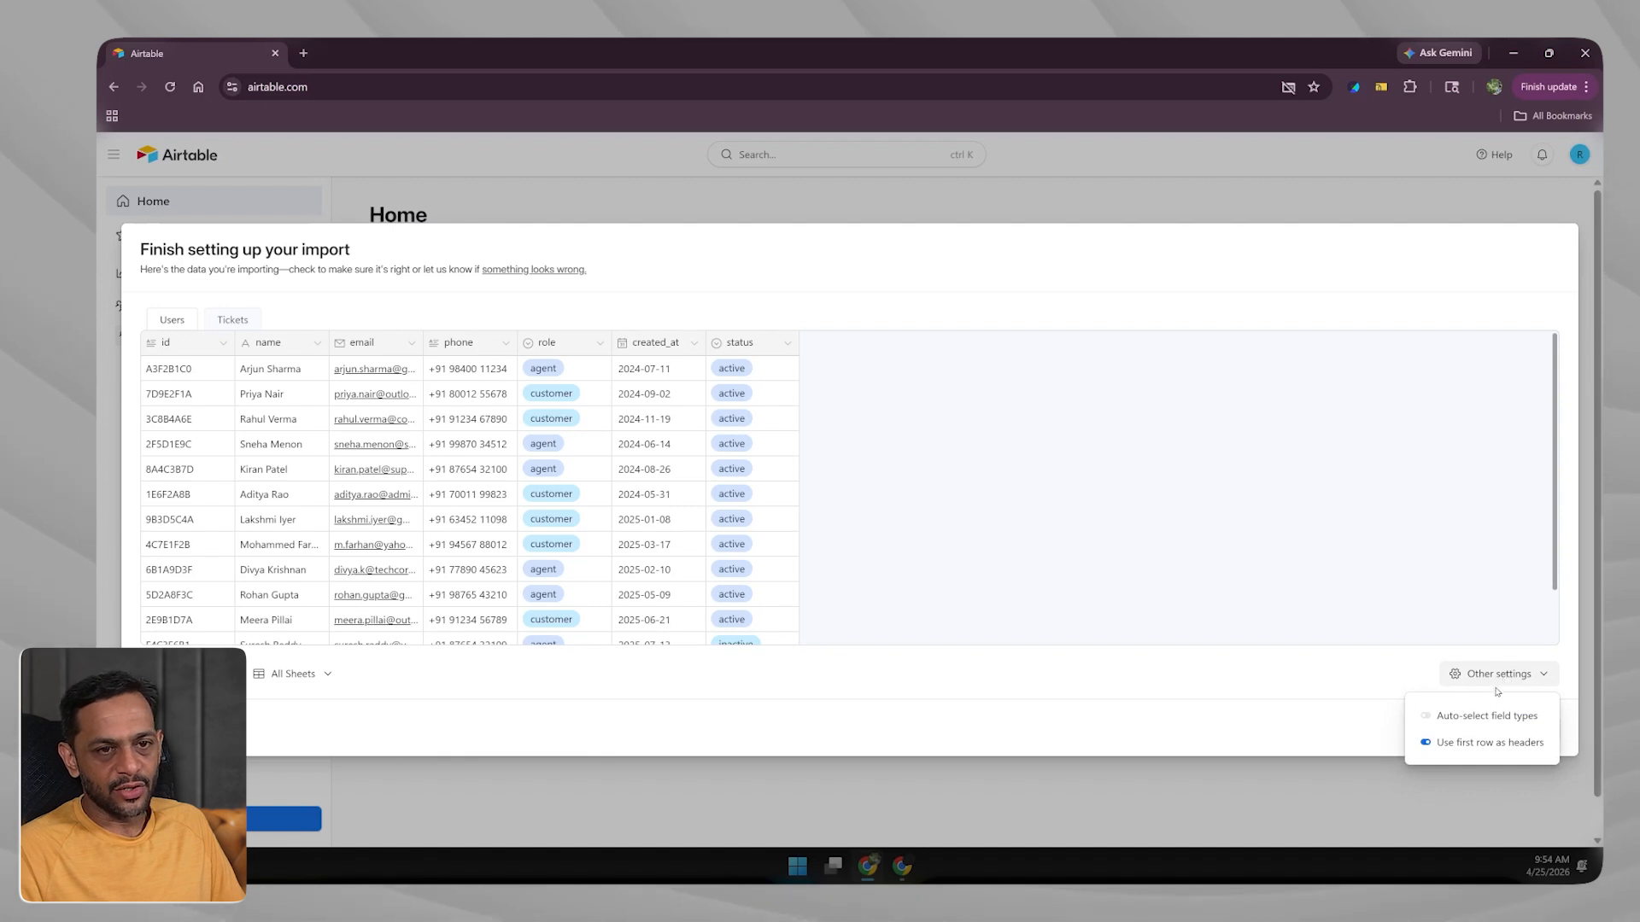
{"action": "left_click", "coordinate": [1428, 719]}
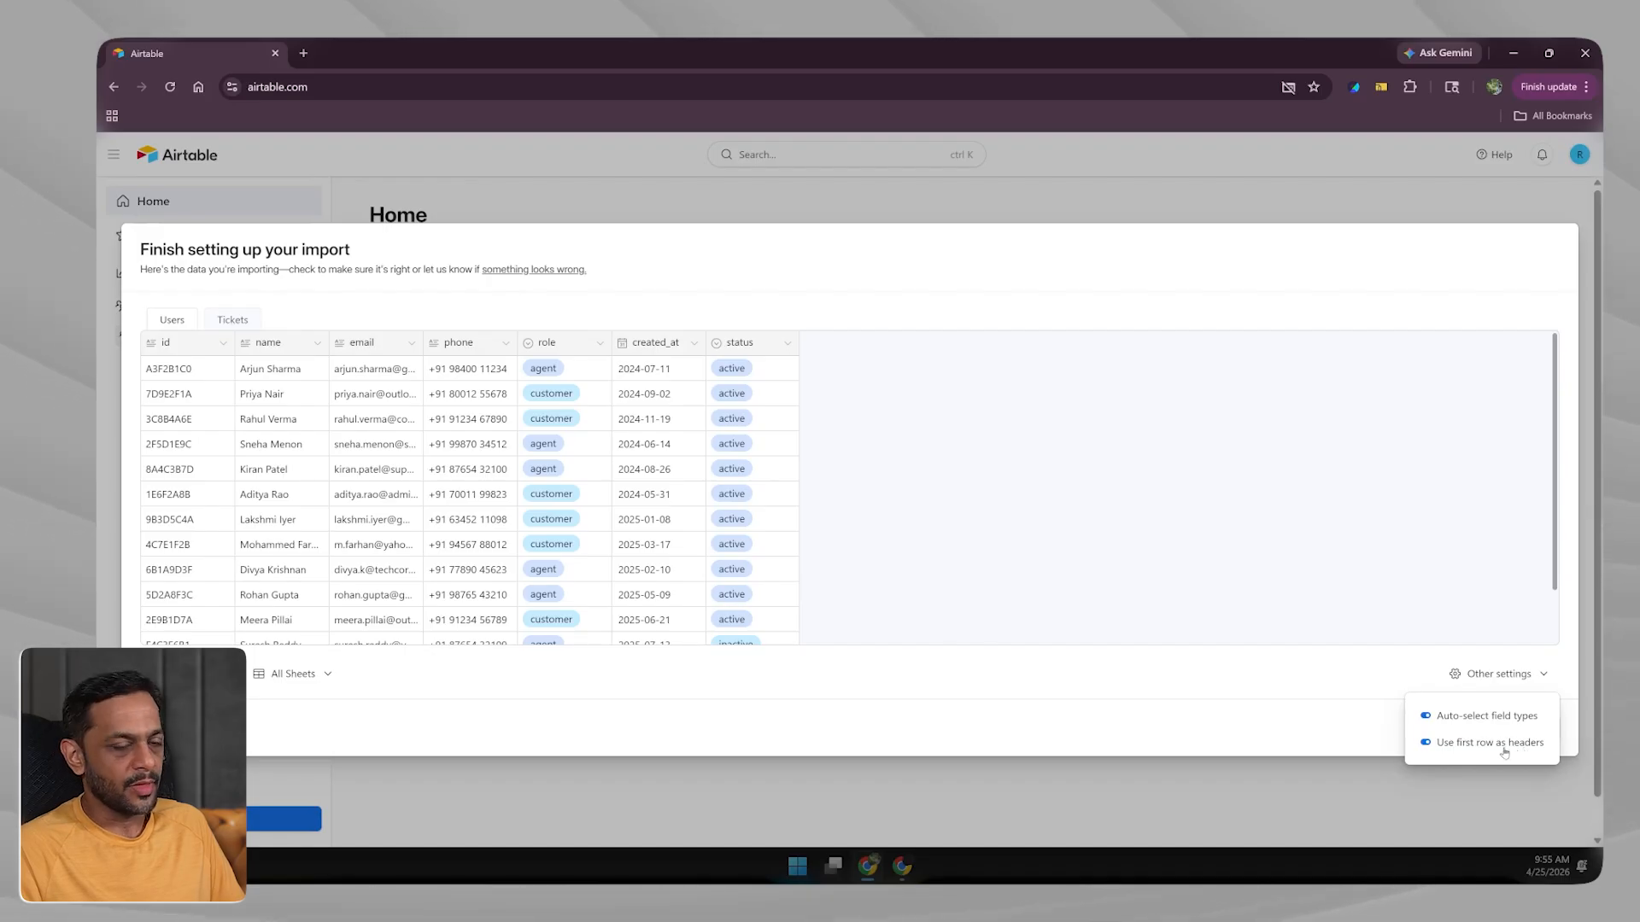
{"action": "left_click", "coordinate": [1366, 713]}
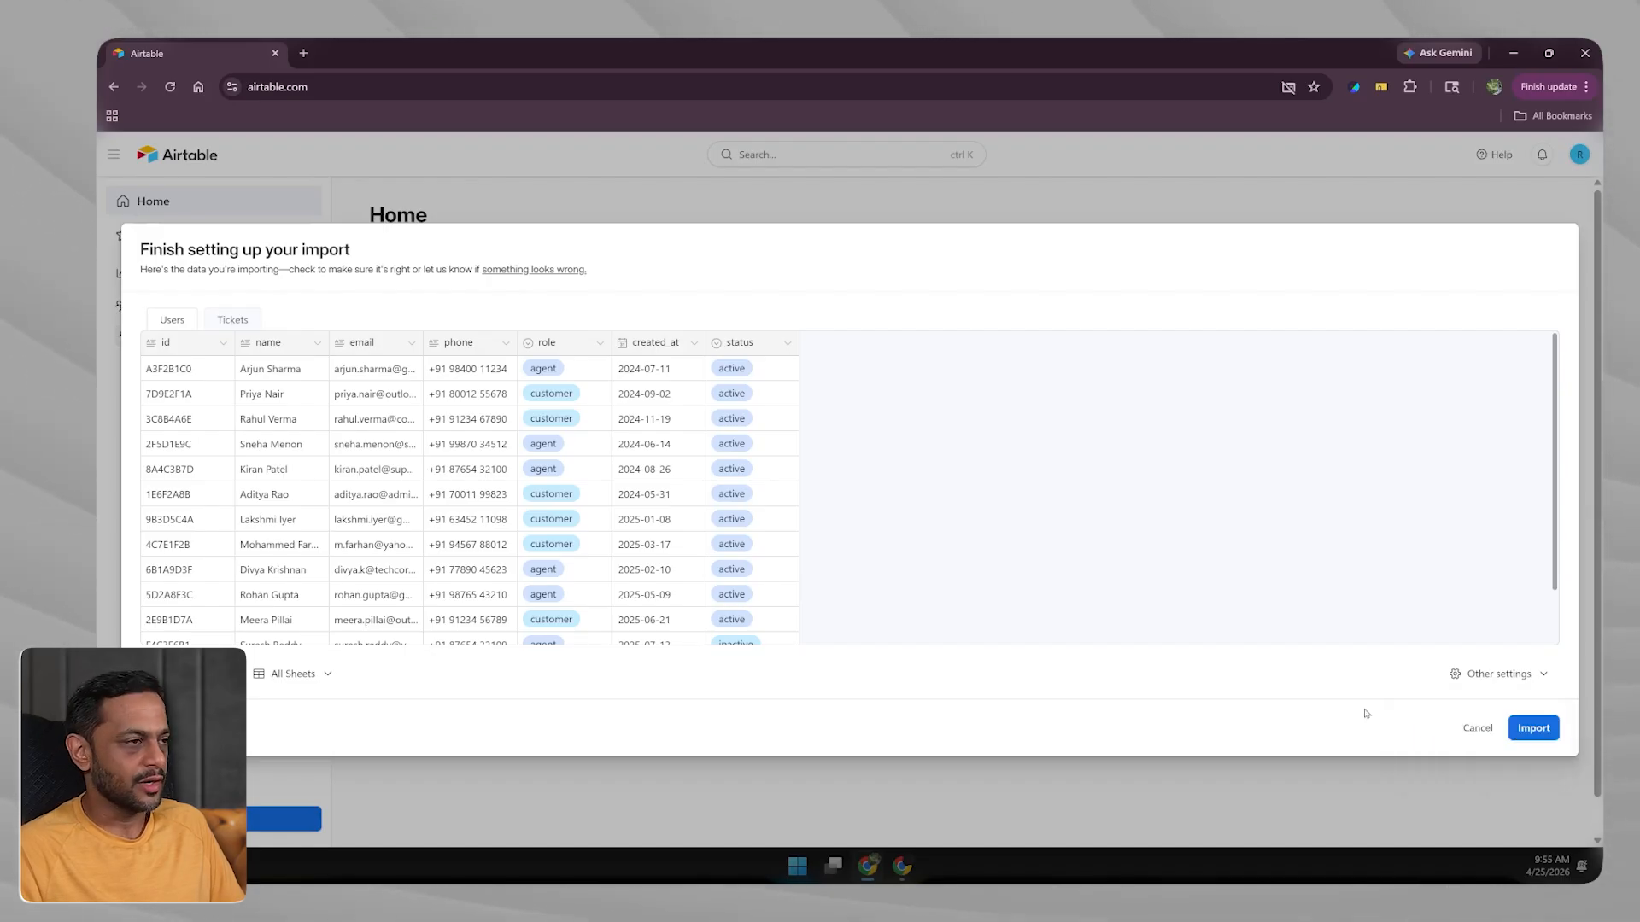
{"action": "left_click", "coordinate": [1535, 730]}
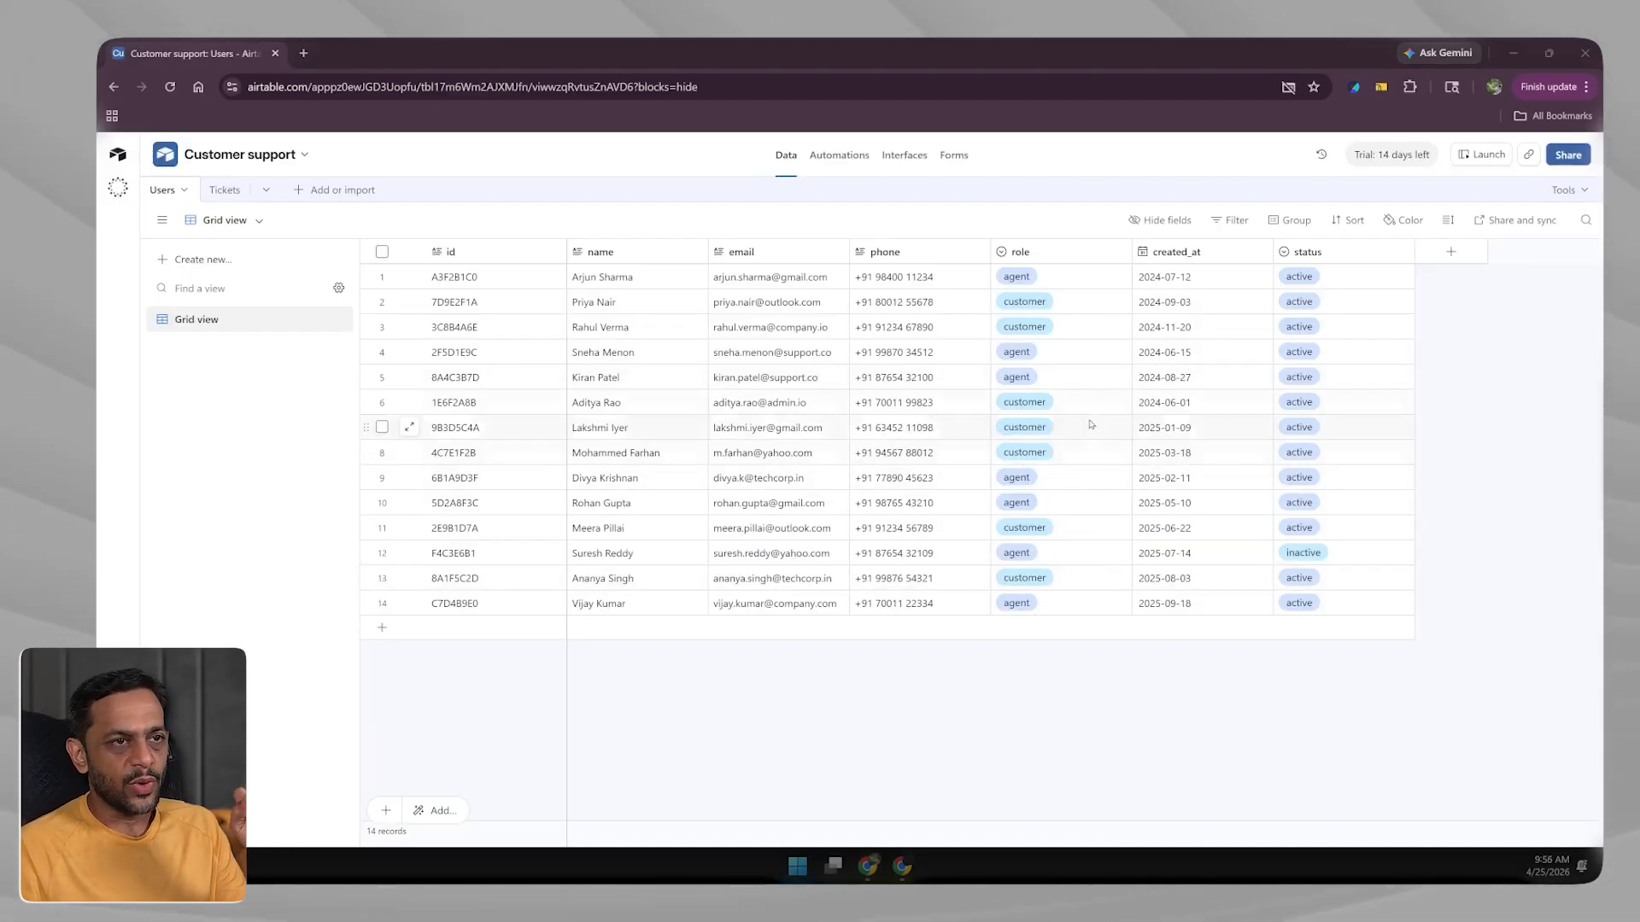
In the Tickets table, check statuses of tickets 1018–1021 and view 1021's choices without changing it.
{"action": "left_click", "coordinate": [224, 190]}
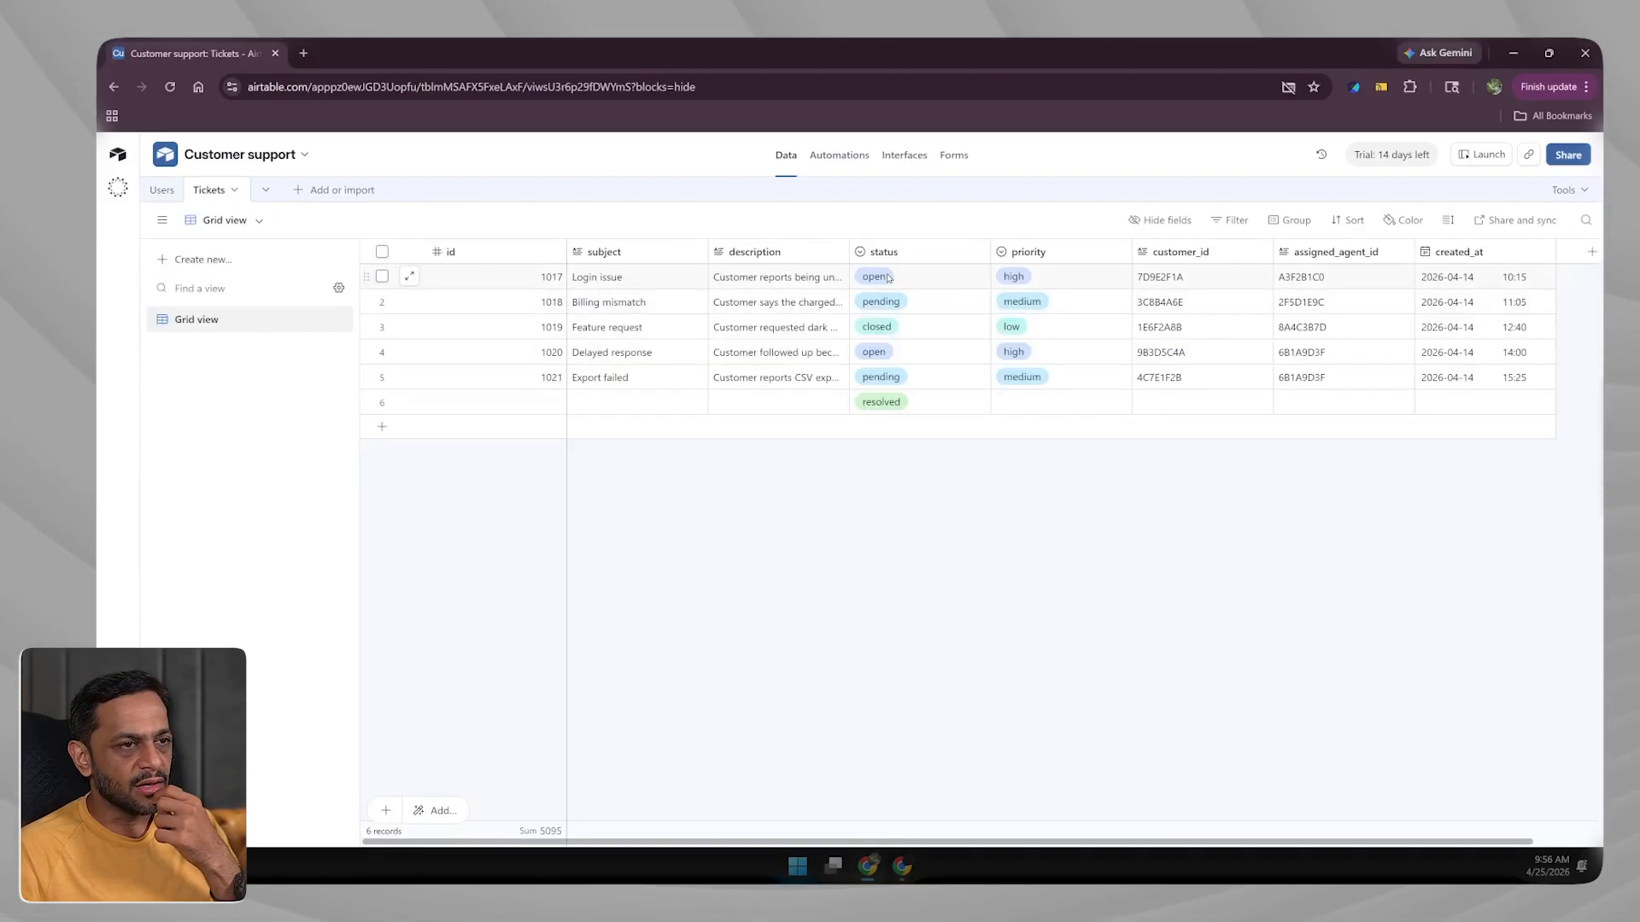
{"action": "left_click", "coordinate": [907, 304]}
{"action": "left_click", "coordinate": [912, 325]}
{"action": "left_click", "coordinate": [912, 354]}
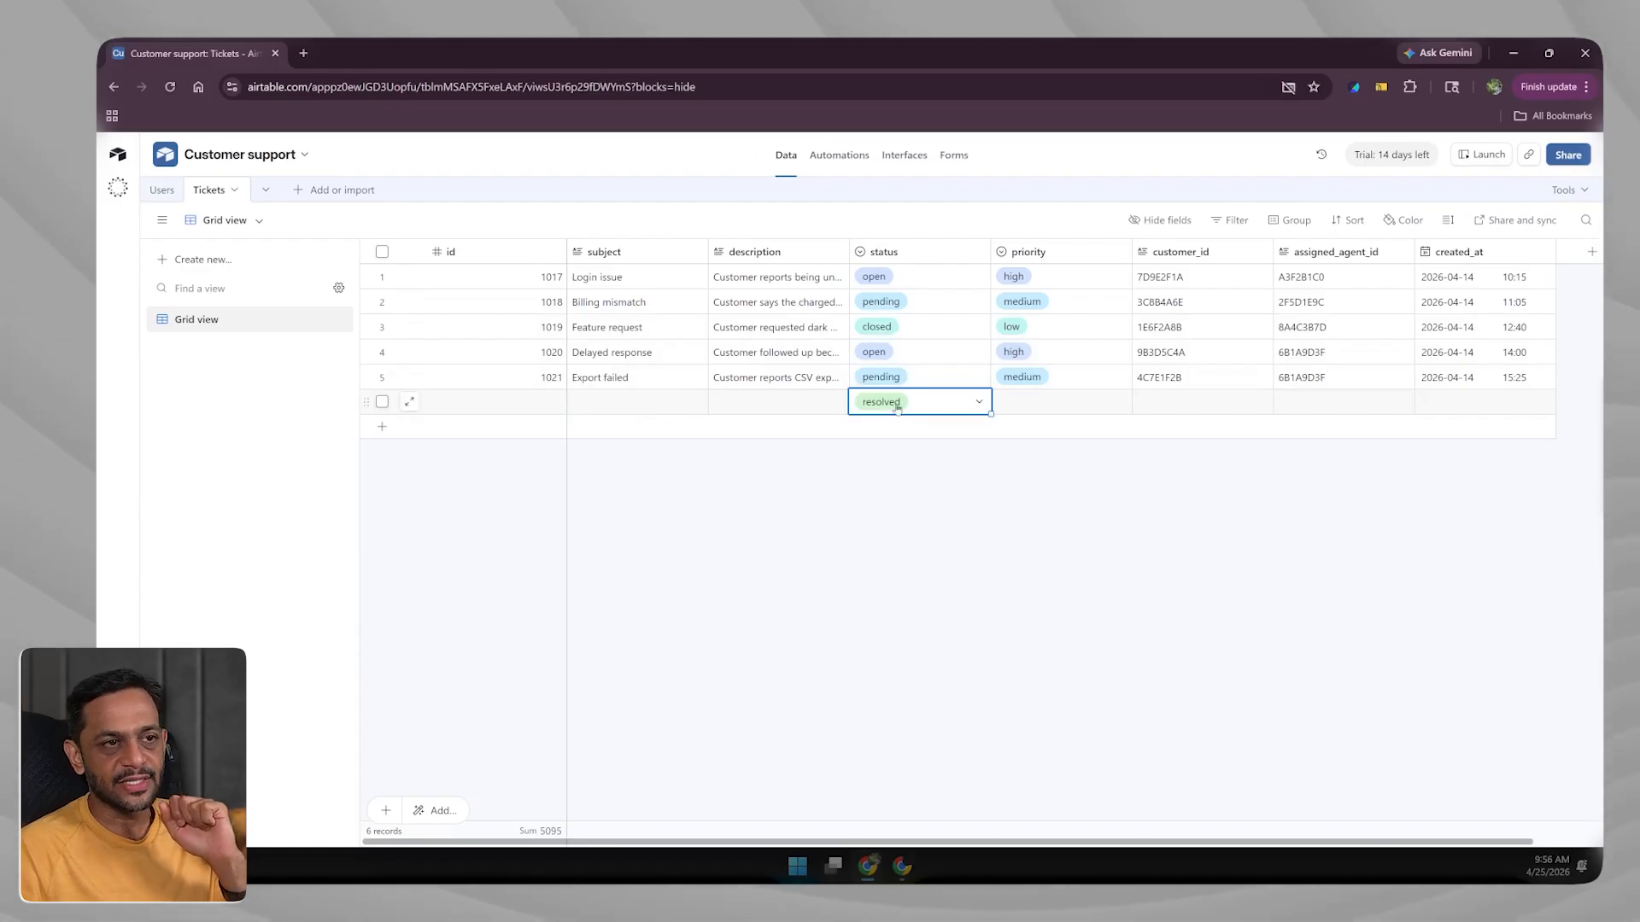
{"action": "left_click", "coordinate": [977, 378]}
{"action": "left_click", "coordinate": [979, 378]}
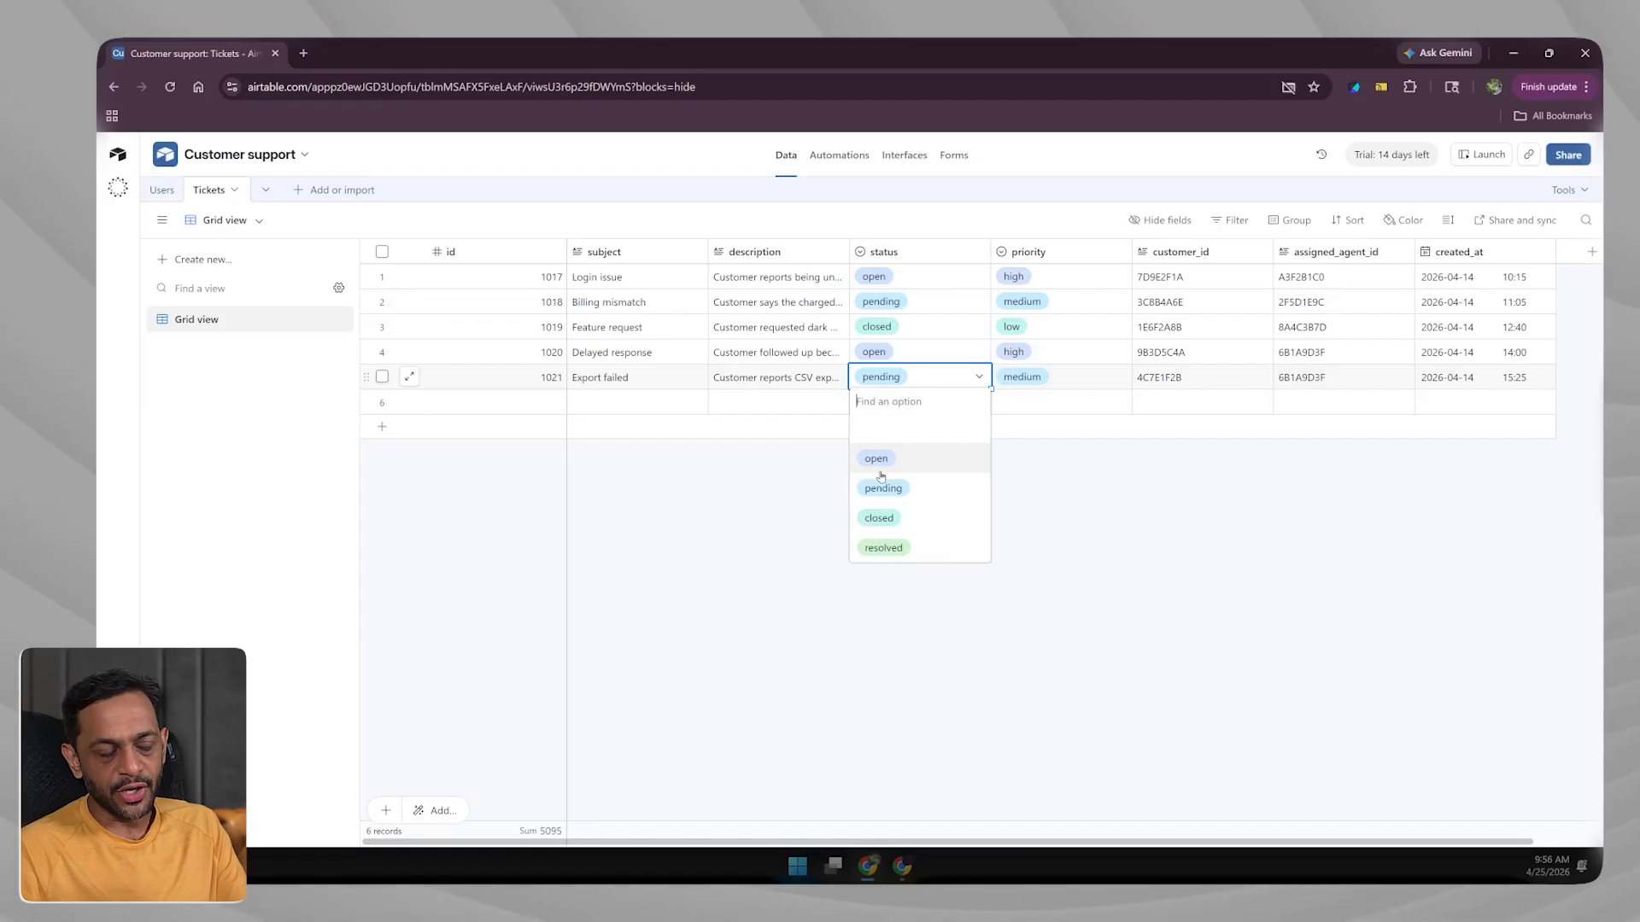
{"action": "left_click", "coordinate": [941, 377]}
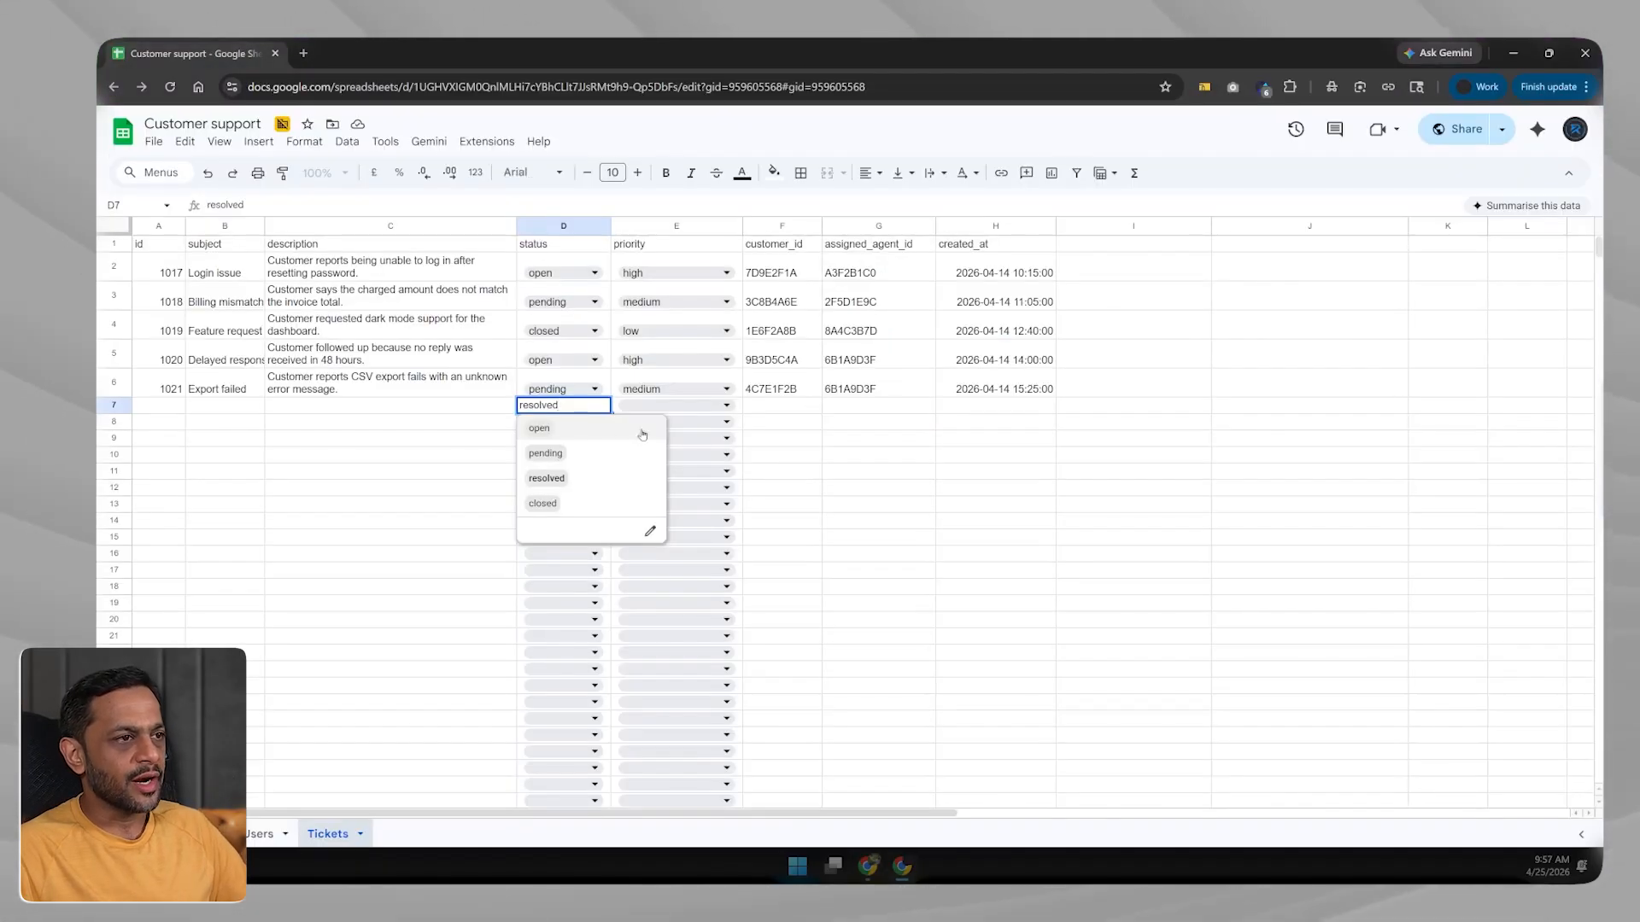
Set row 7's status to resolved in the Tickets sheet and return to Airtable.
{"action": "left_click", "coordinate": [483, 429]}
{"action": "double_click", "coordinate": [566, 408]}
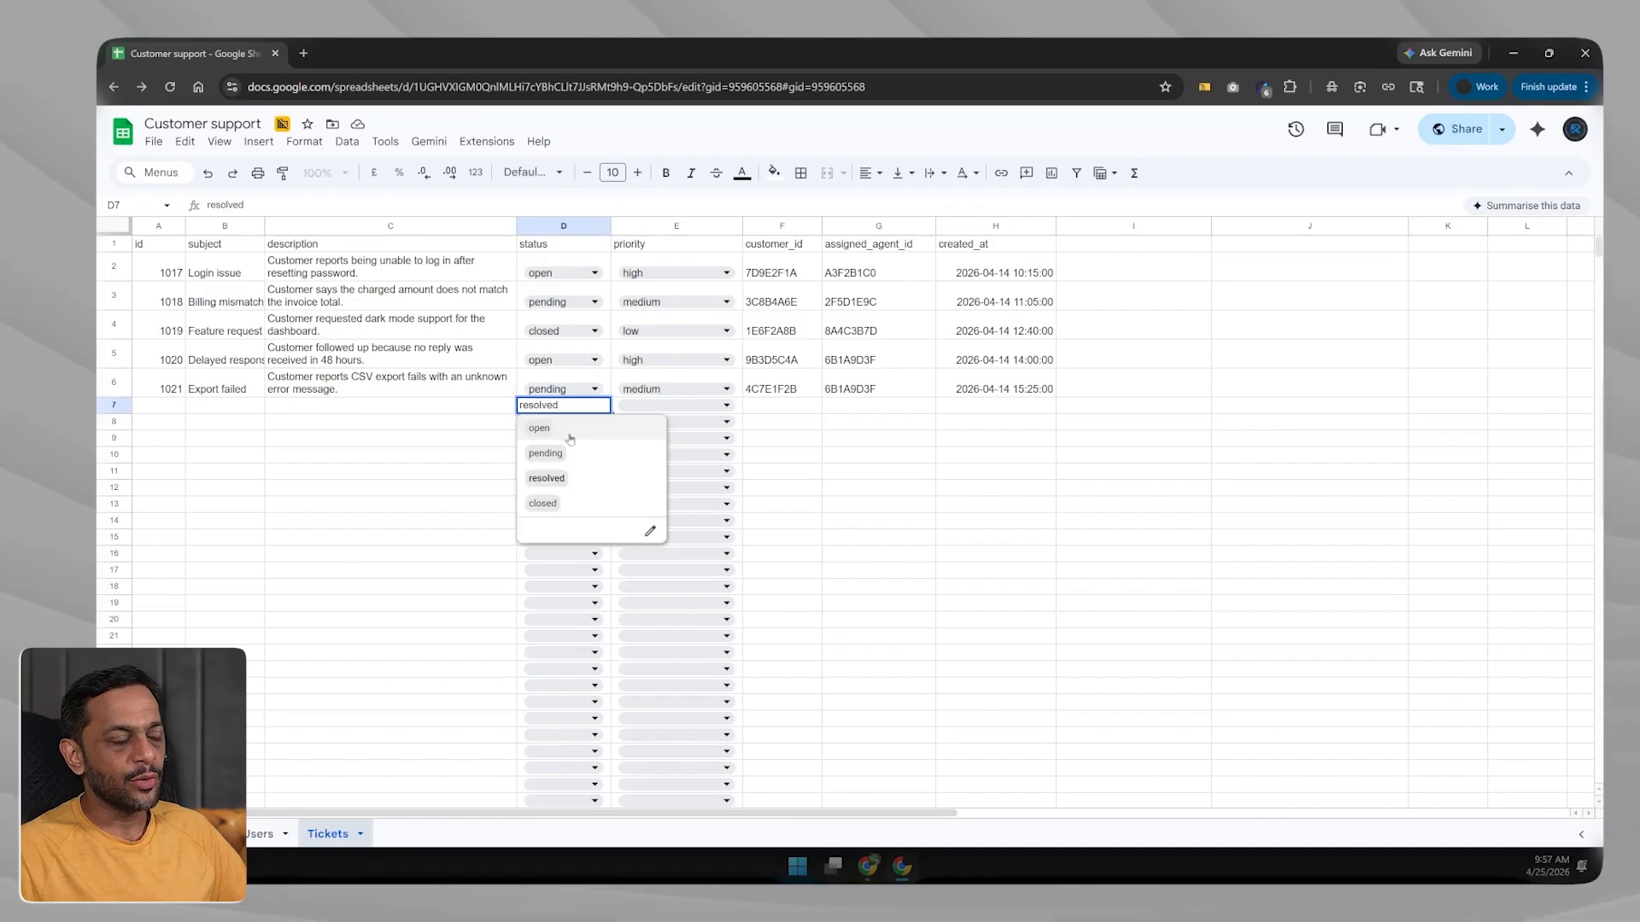
{"action": "left_click", "coordinate": [458, 429]}
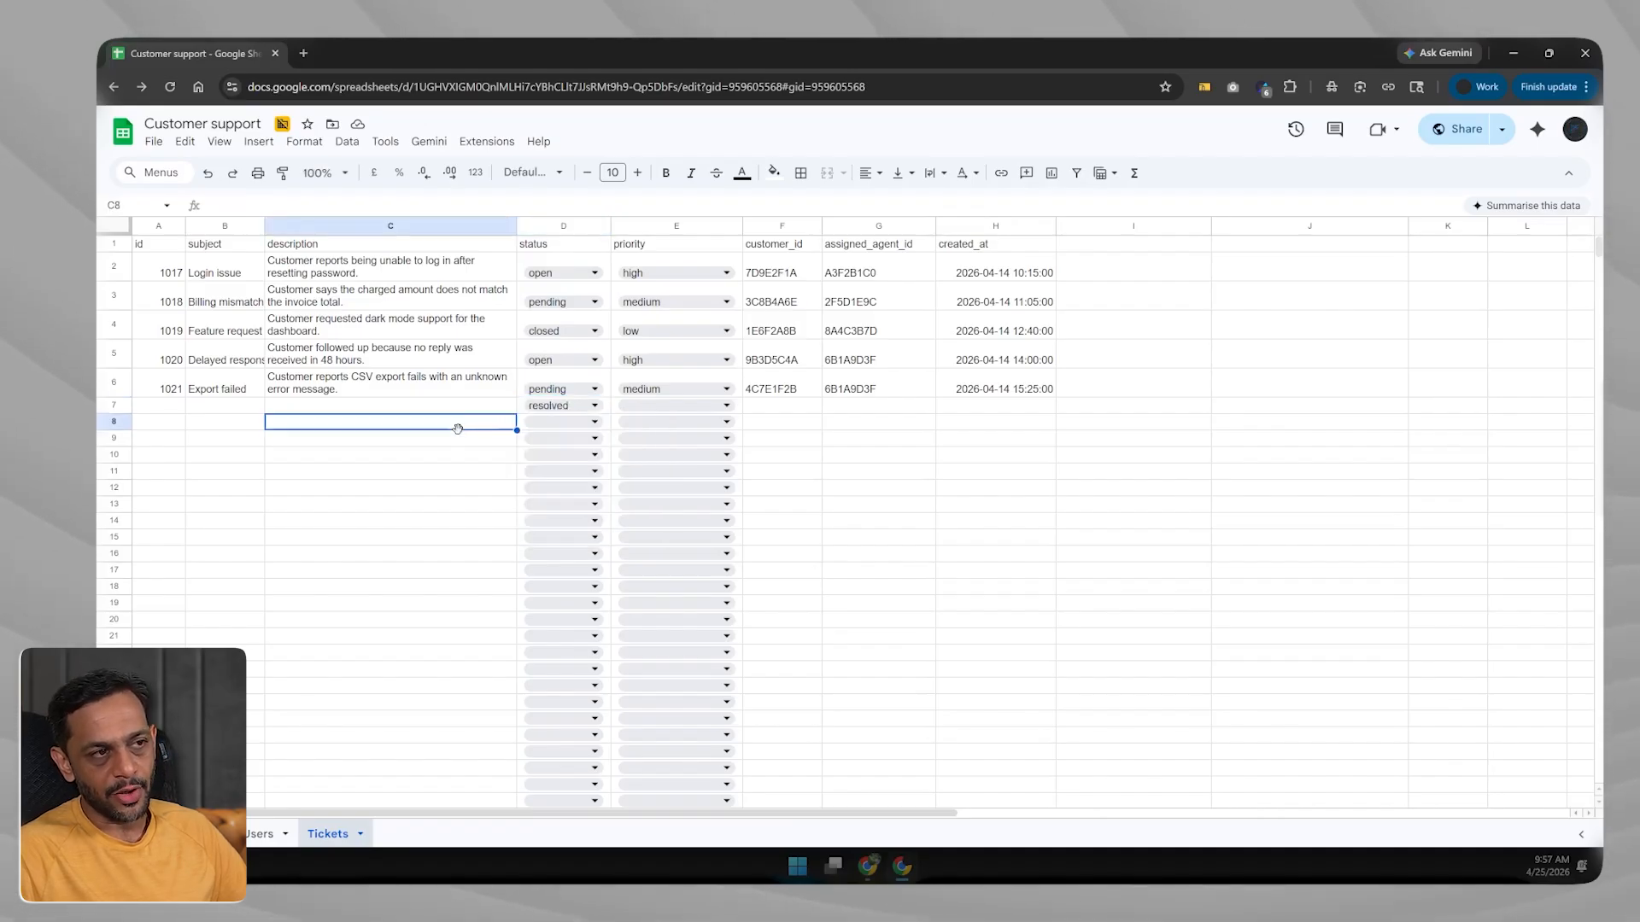
{"action": "key", "text": "alt+Tab"}
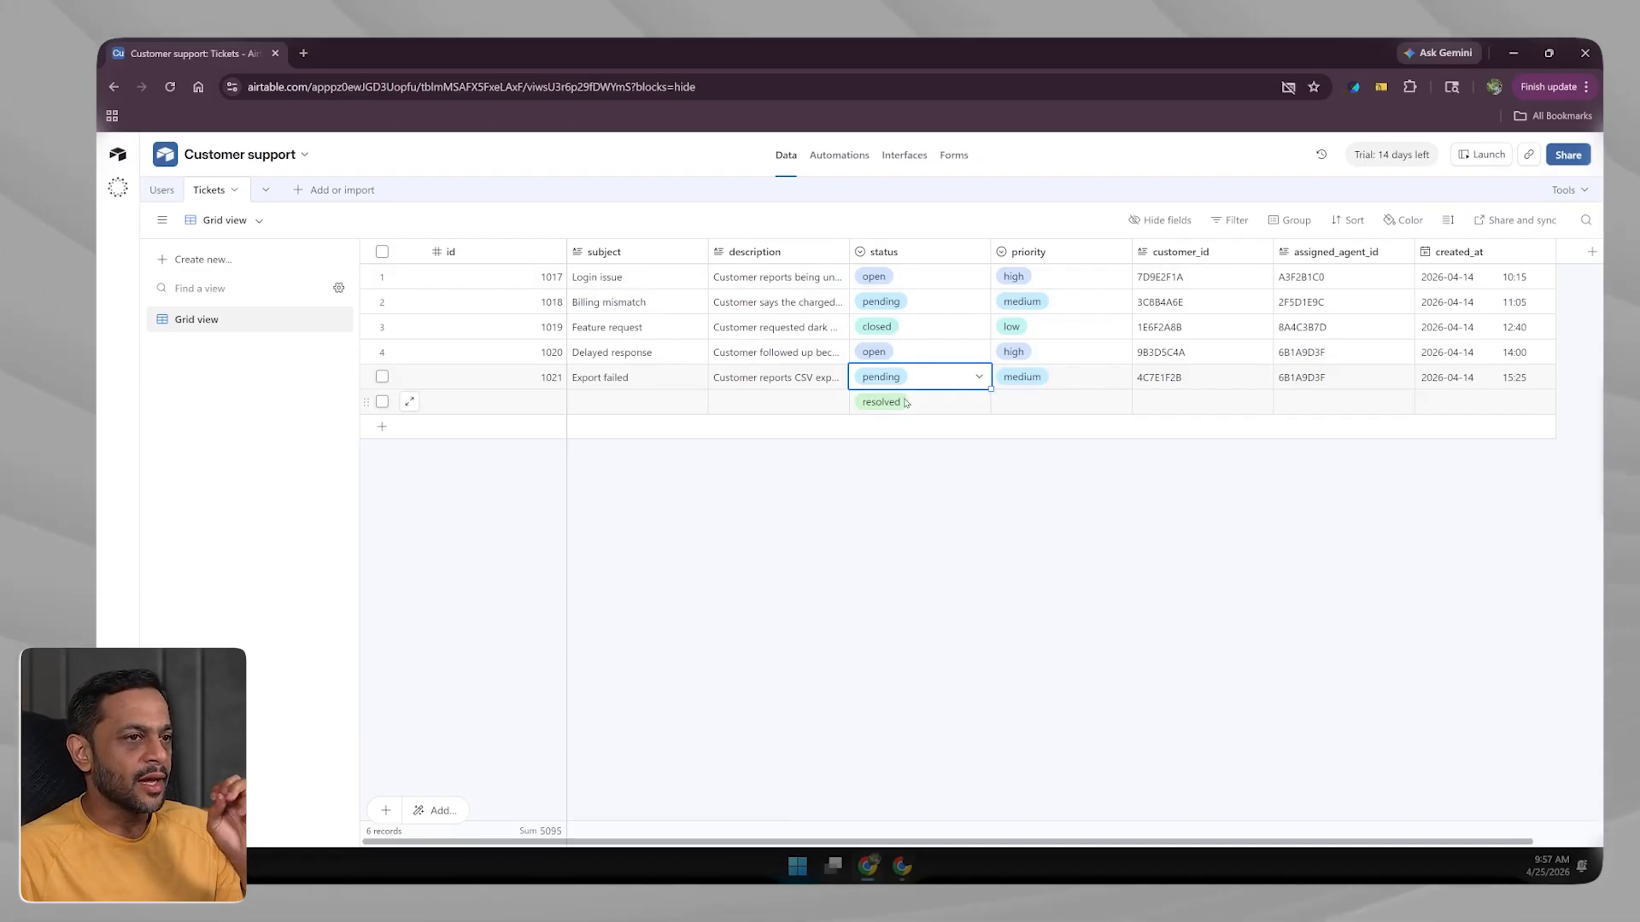
{"action": "left_click", "coordinate": [934, 378]}
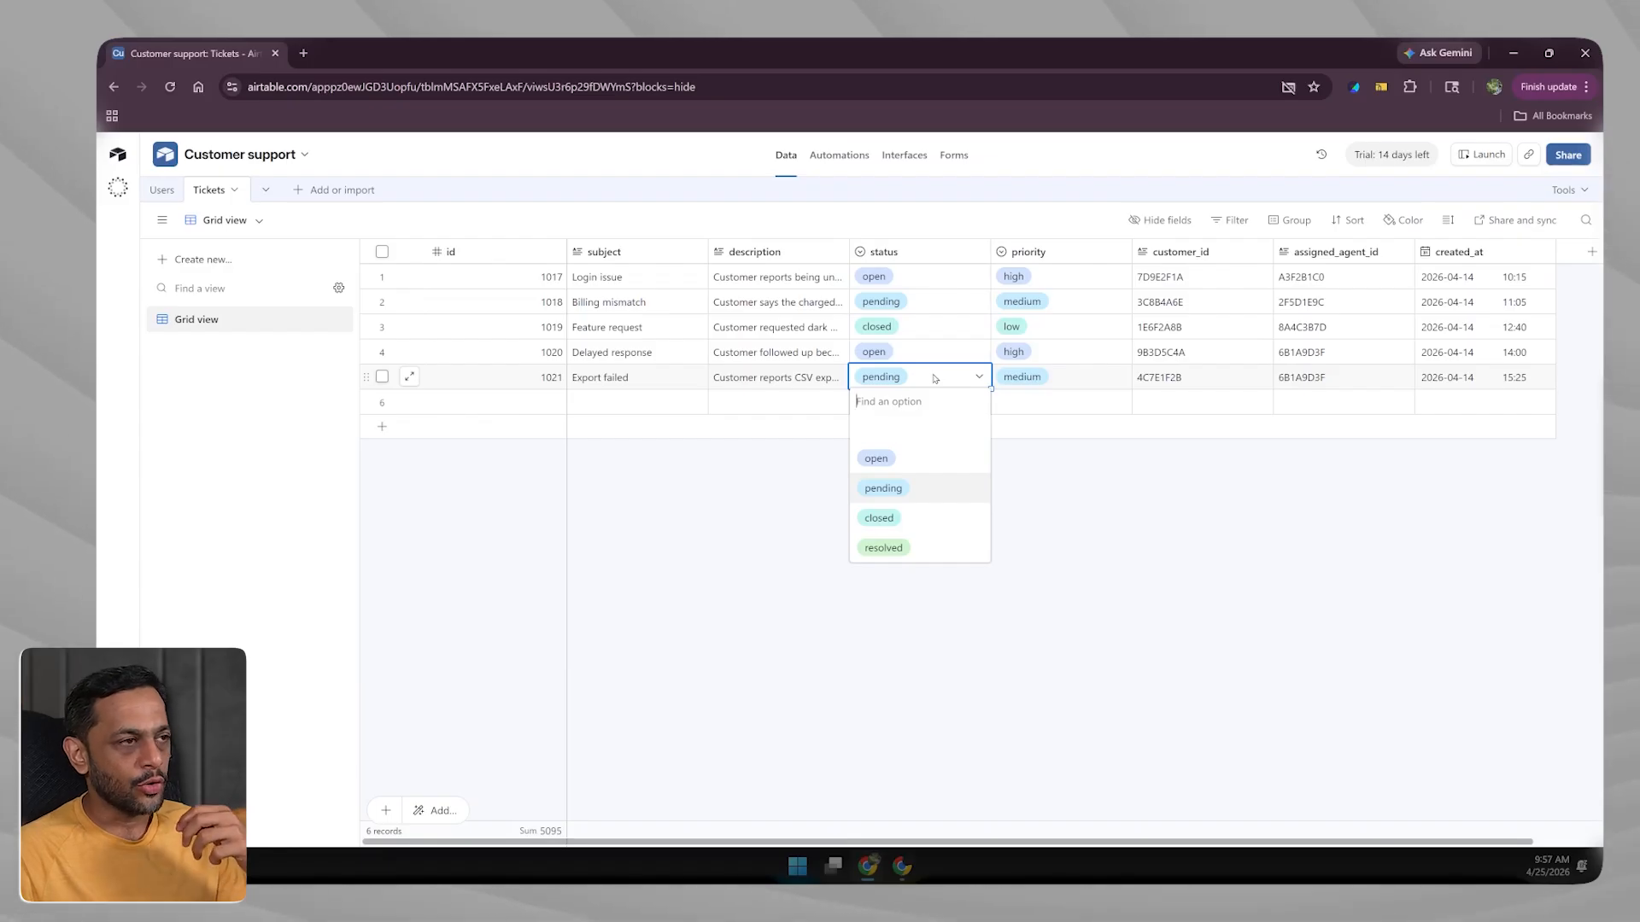
{"action": "left_click", "coordinate": [813, 421]}
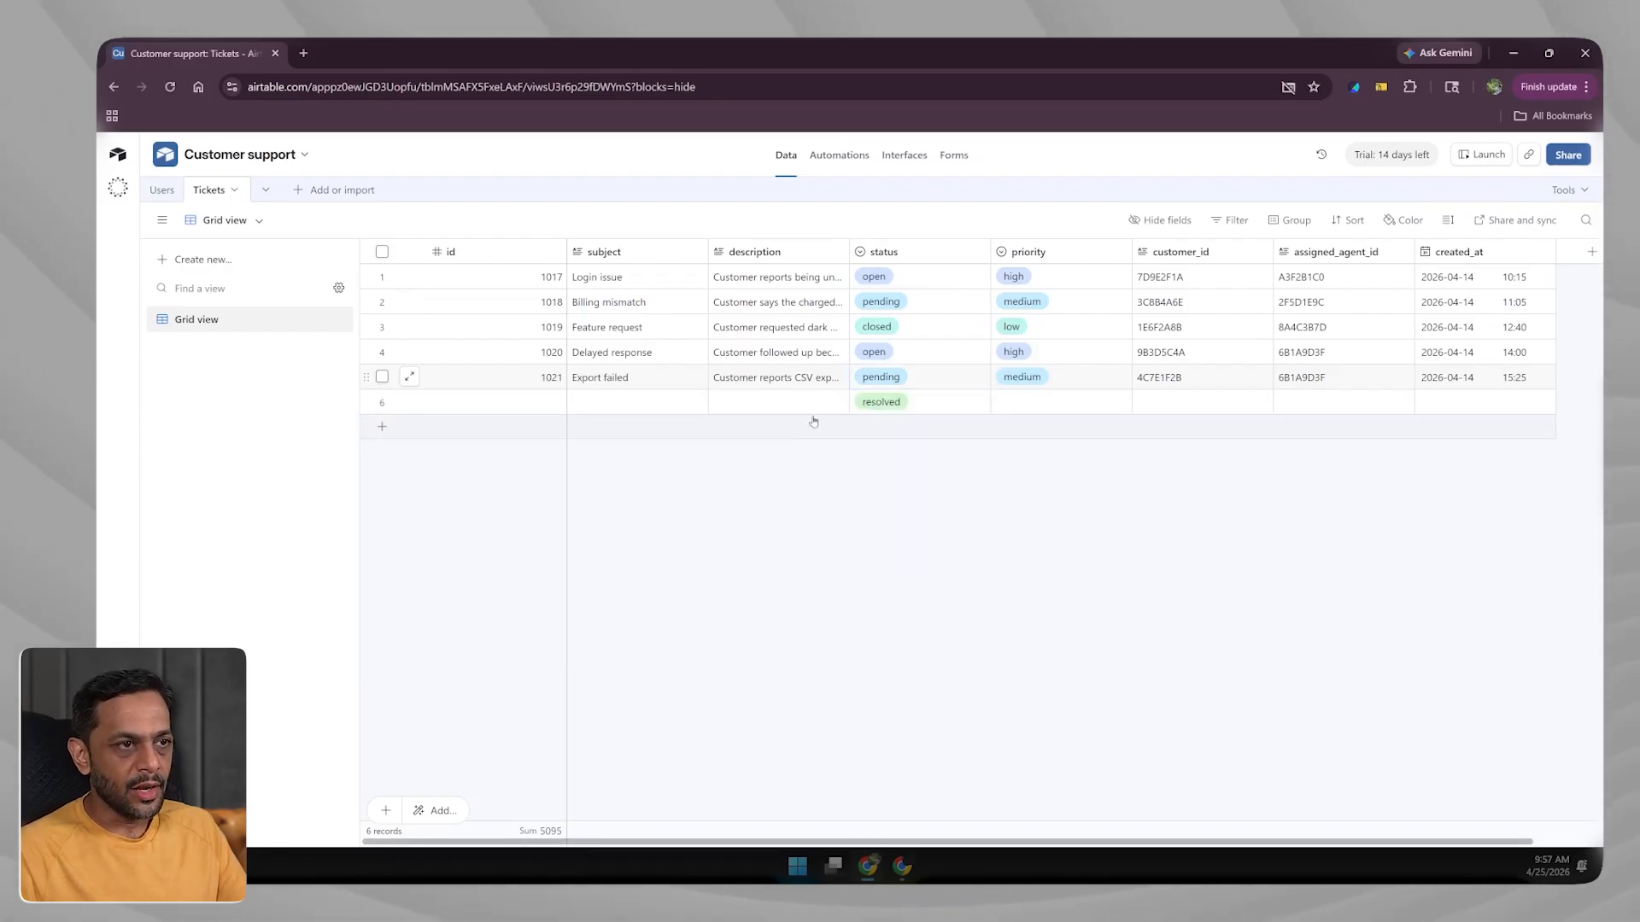
{"action": "left_click", "coordinate": [965, 377]}
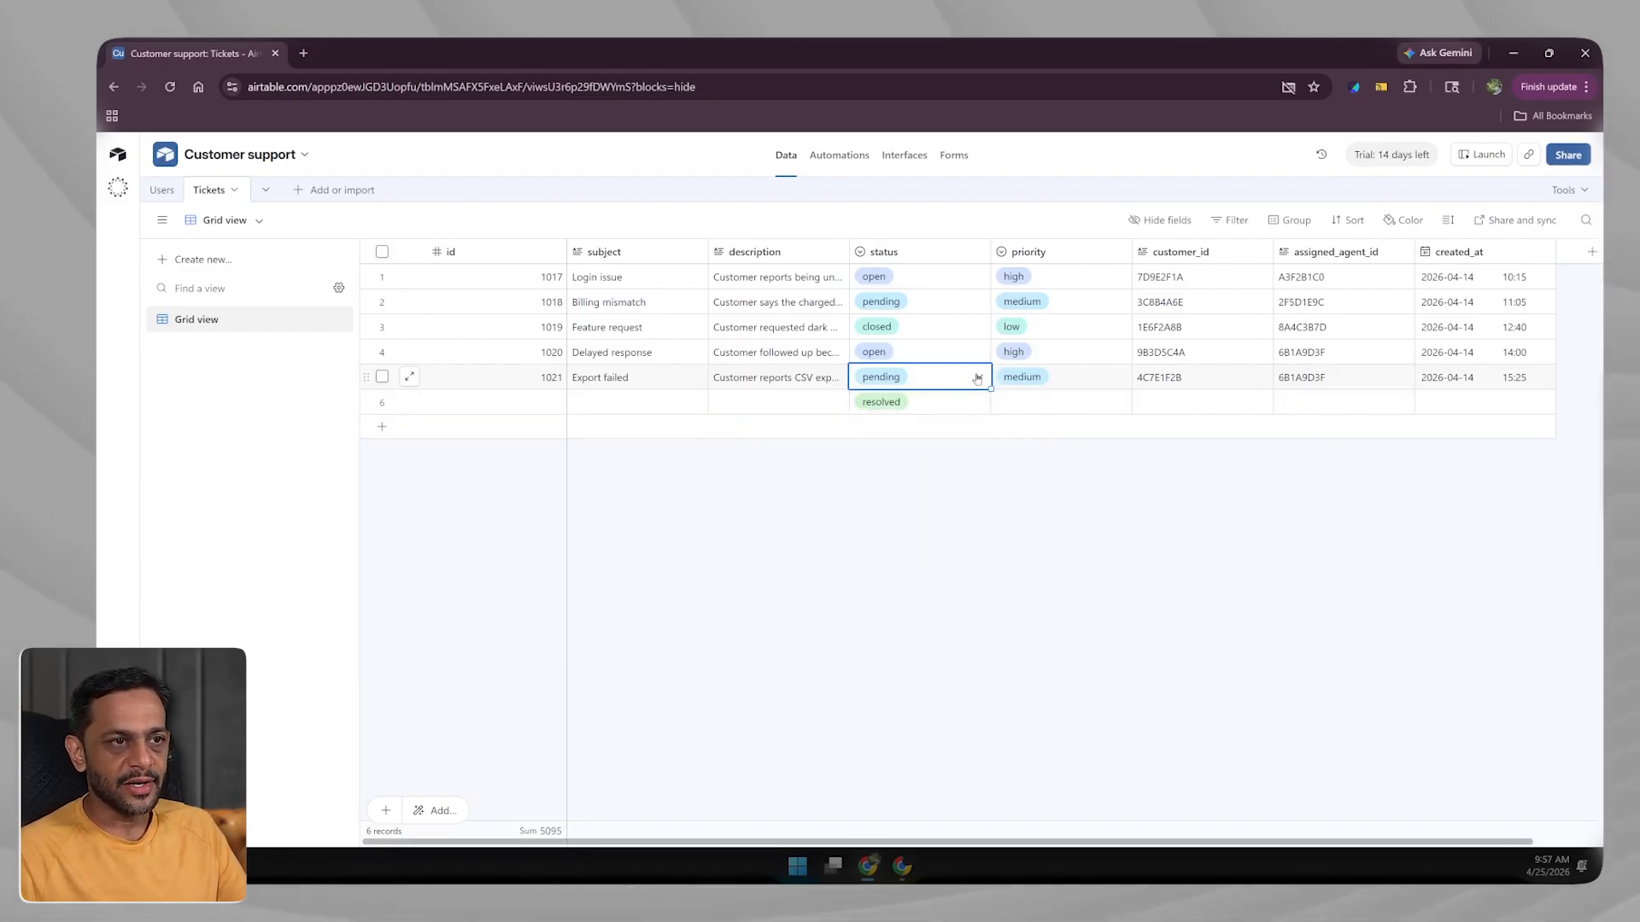
{"action": "left_click", "coordinate": [976, 377]}
{"action": "left_click", "coordinate": [1037, 429]}
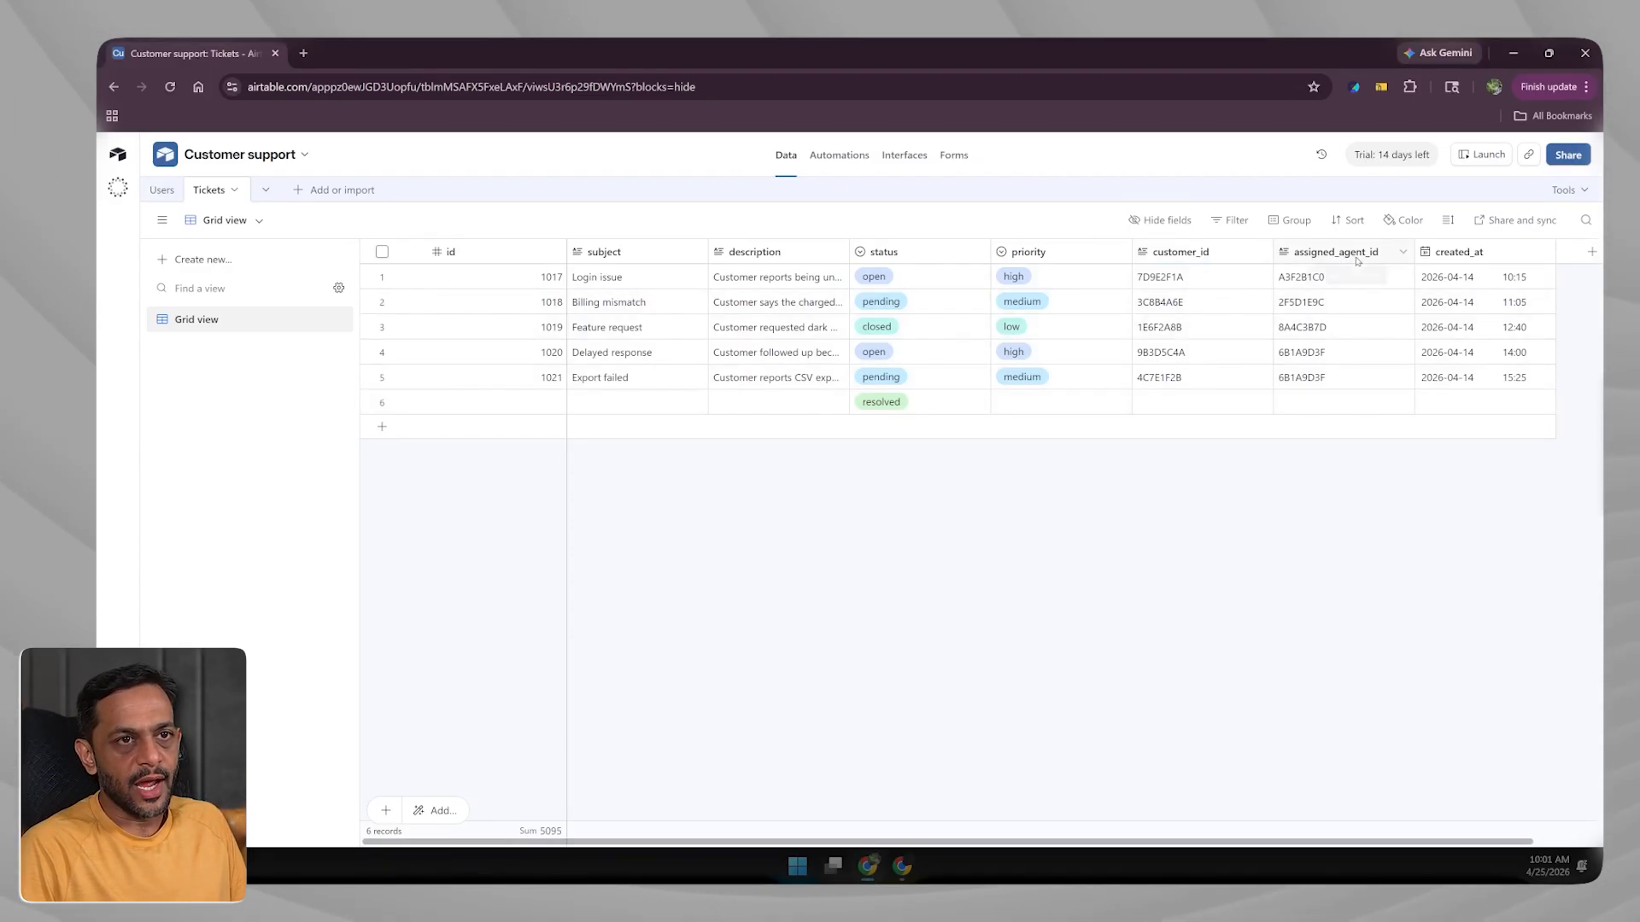
{"action": "left_click", "coordinate": [1215, 278]}
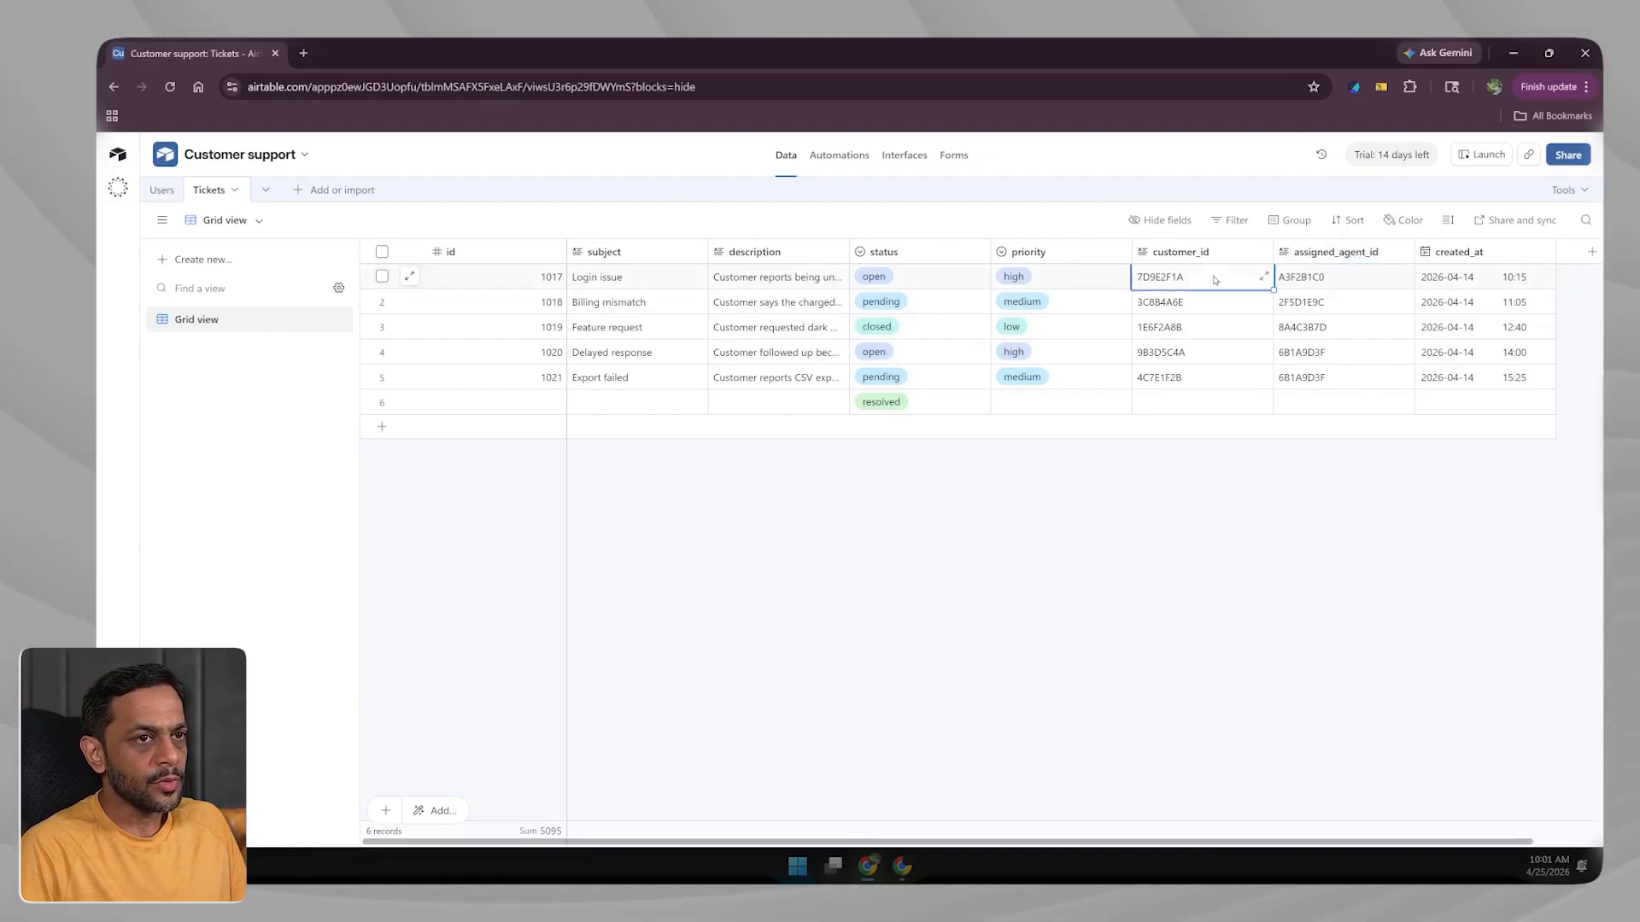
{"action": "left_click", "coordinate": [162, 190]}
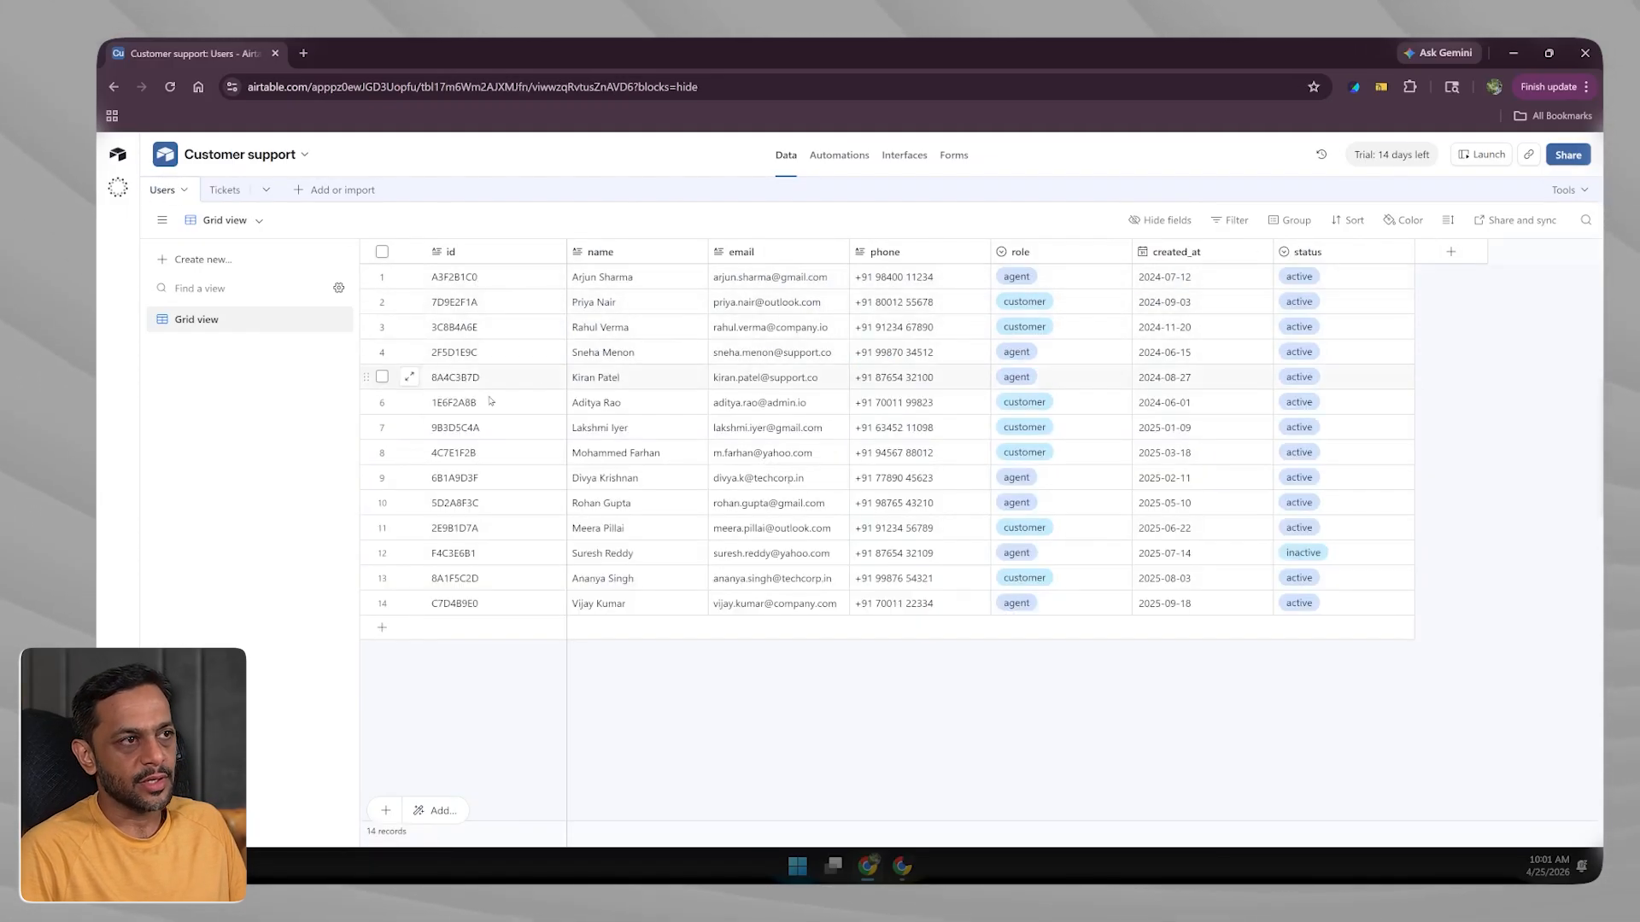
{"action": "left_click", "coordinate": [224, 190]}
{"action": "left_click", "coordinate": [1162, 278]}
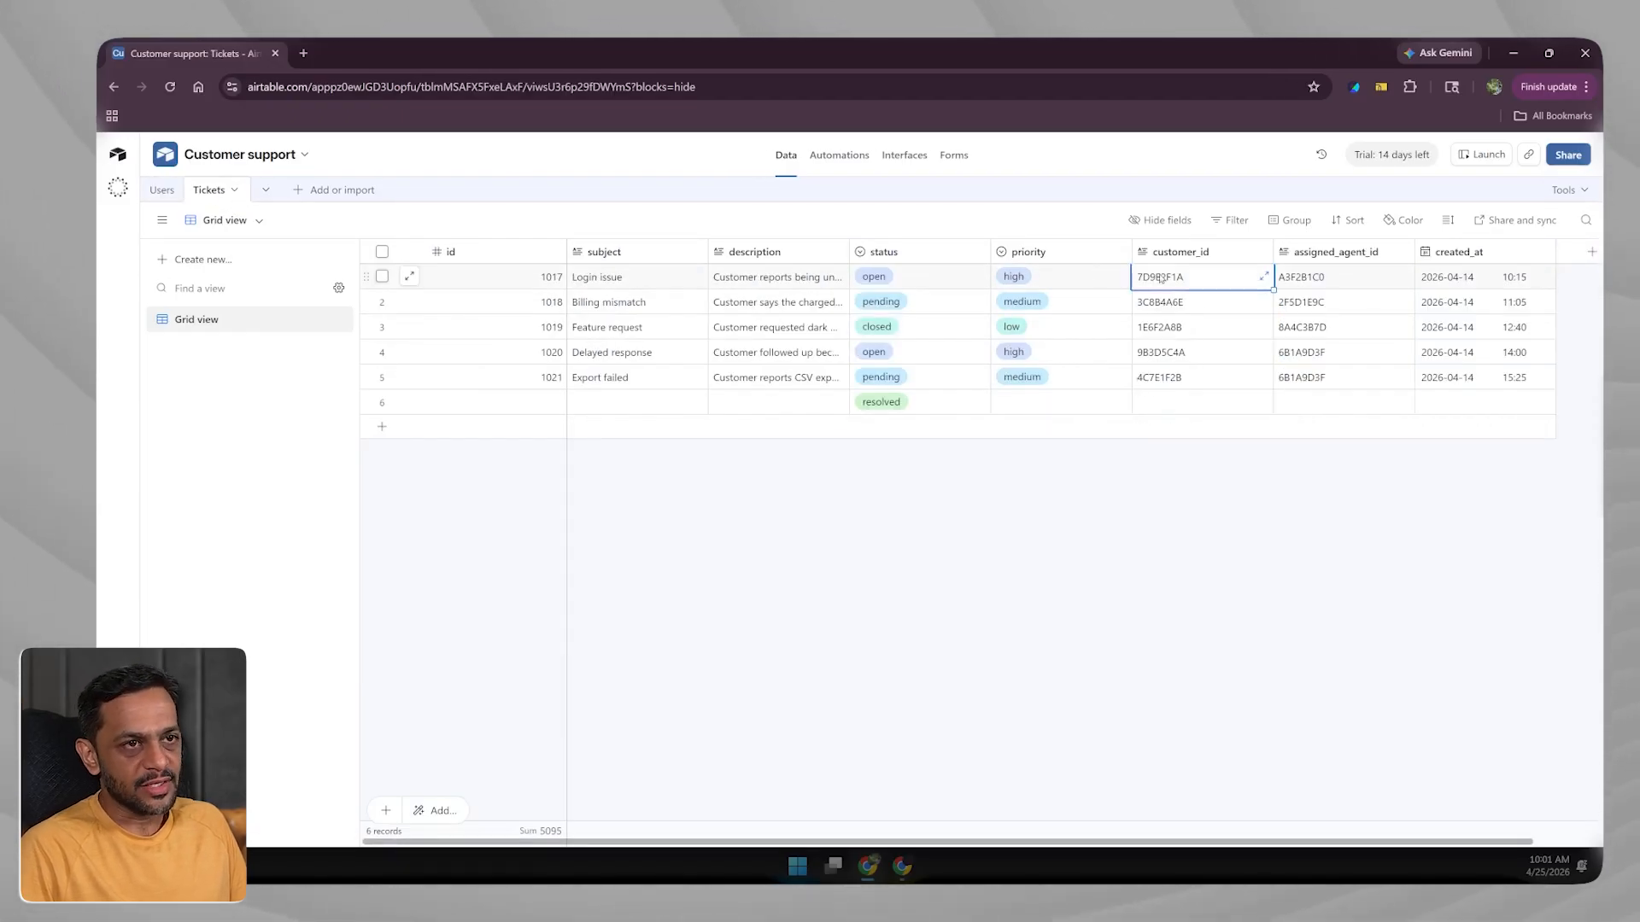
Convert customer_id to a Link to another record field pointing to Users, skipping lookup fields.
{"action": "left_click", "coordinate": [1262, 252]}
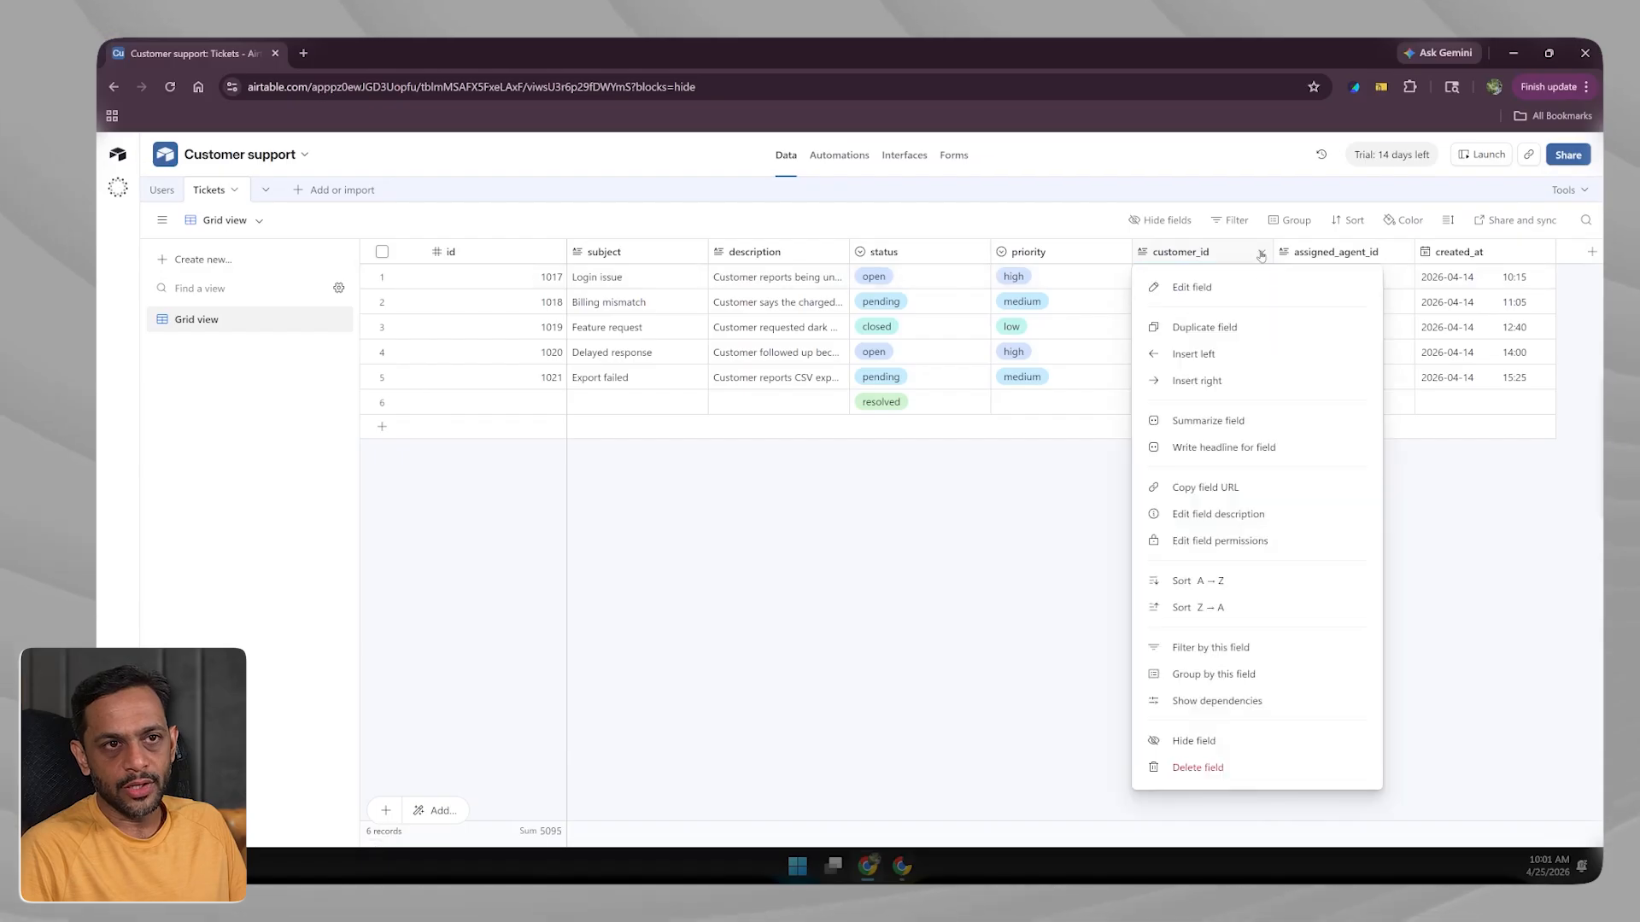
{"action": "left_click", "coordinate": [1189, 289]}
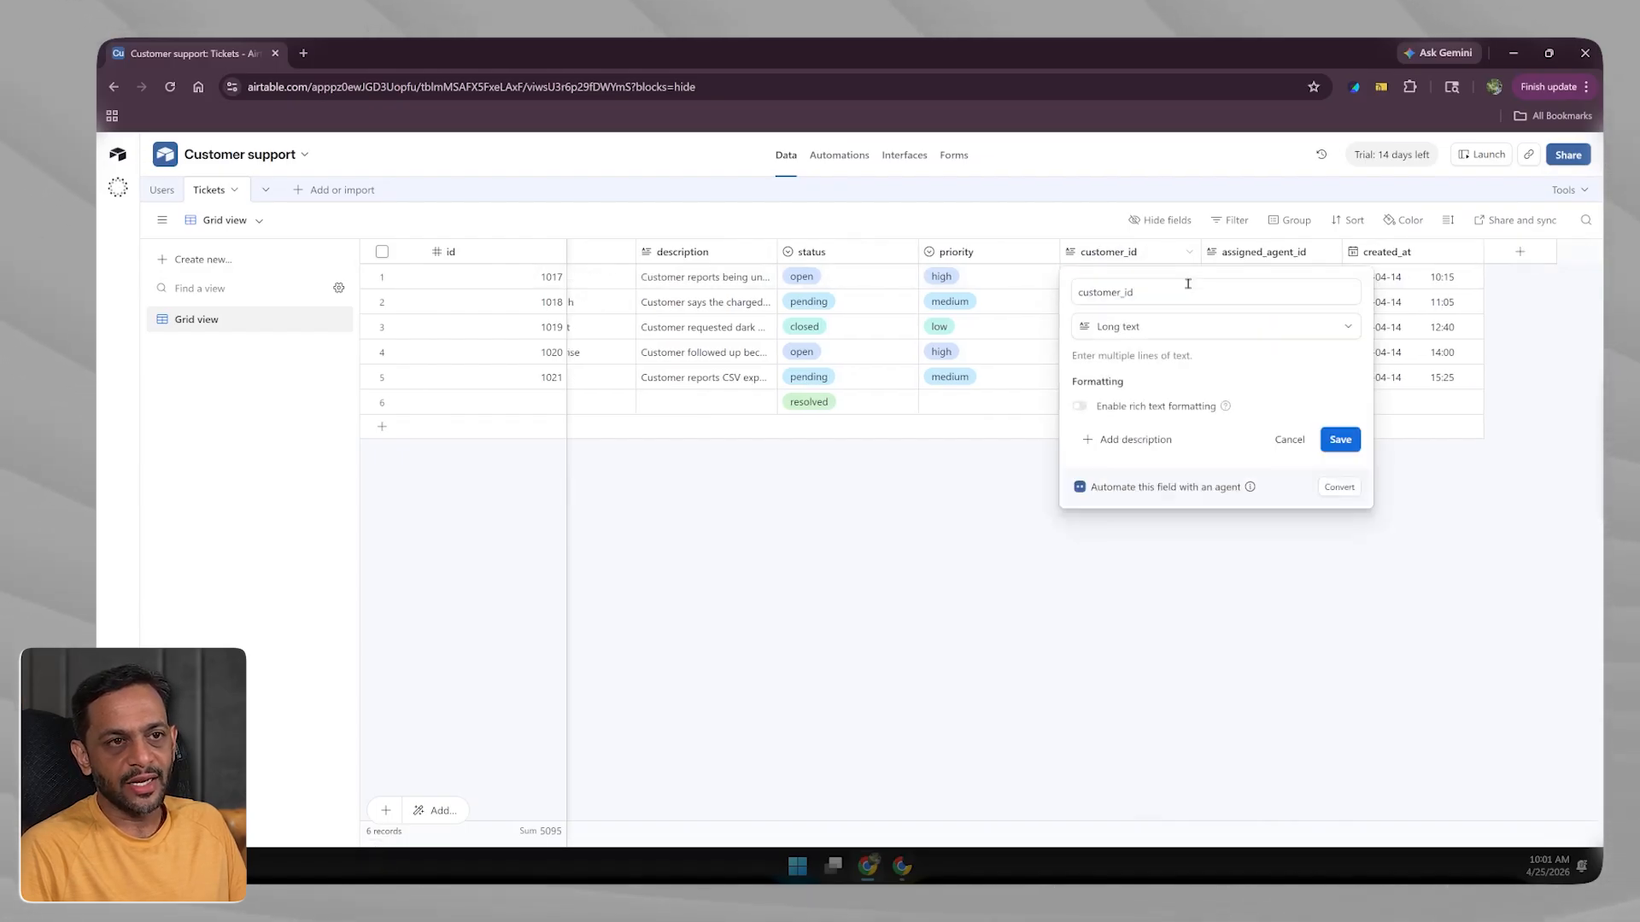
{"action": "left_click", "coordinate": [1115, 331]}
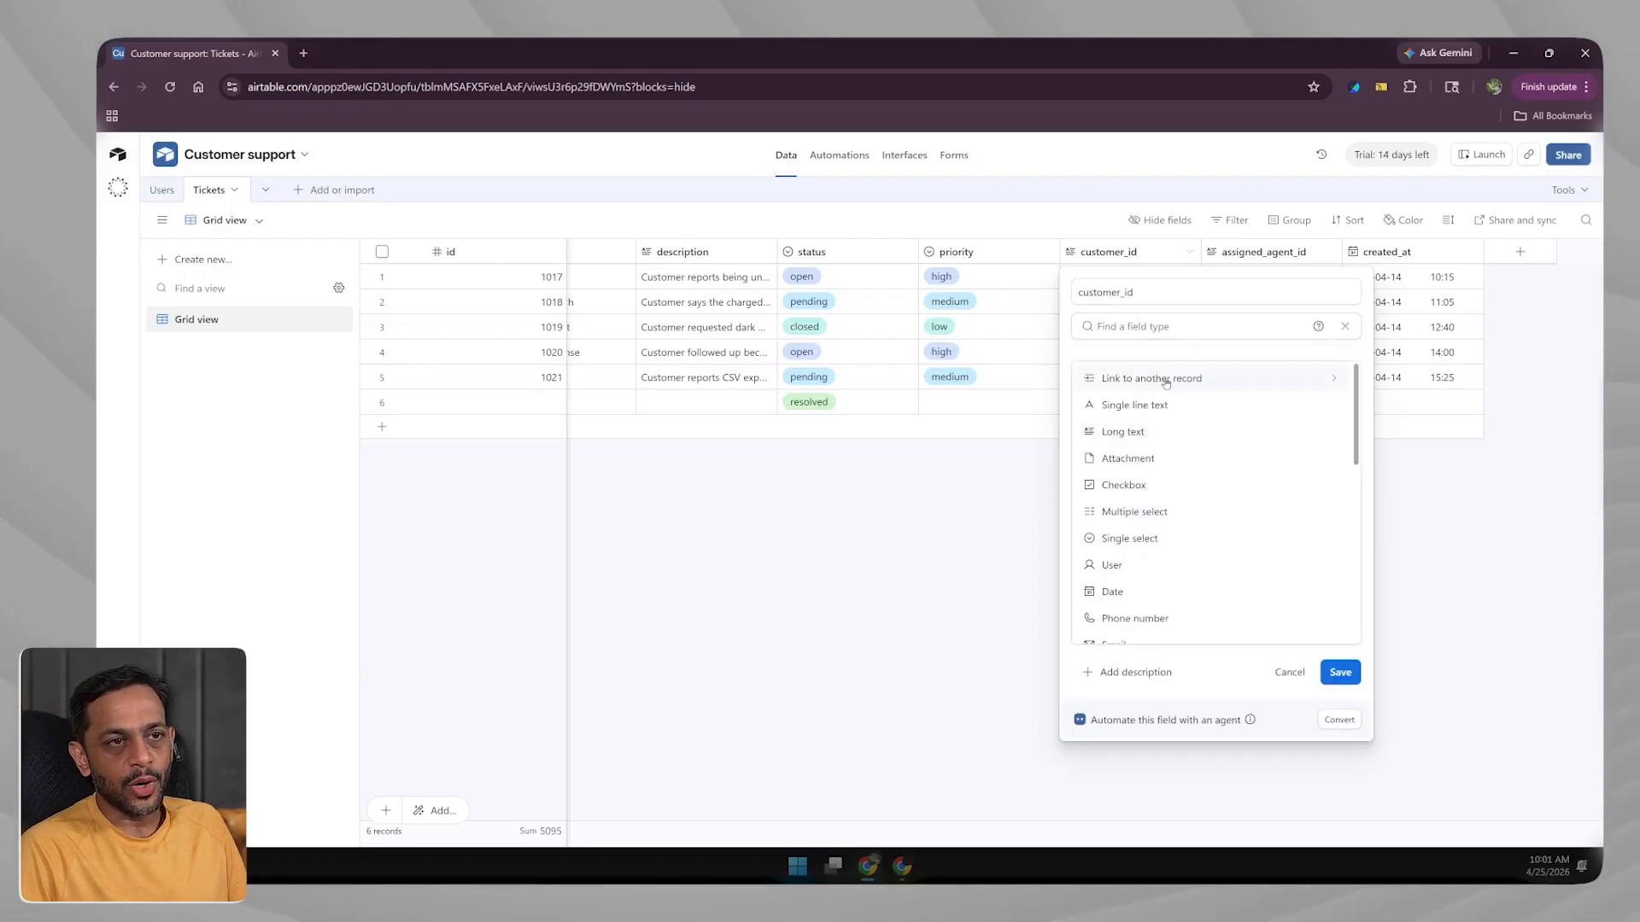
{"action": "left_click", "coordinate": [970, 429]}
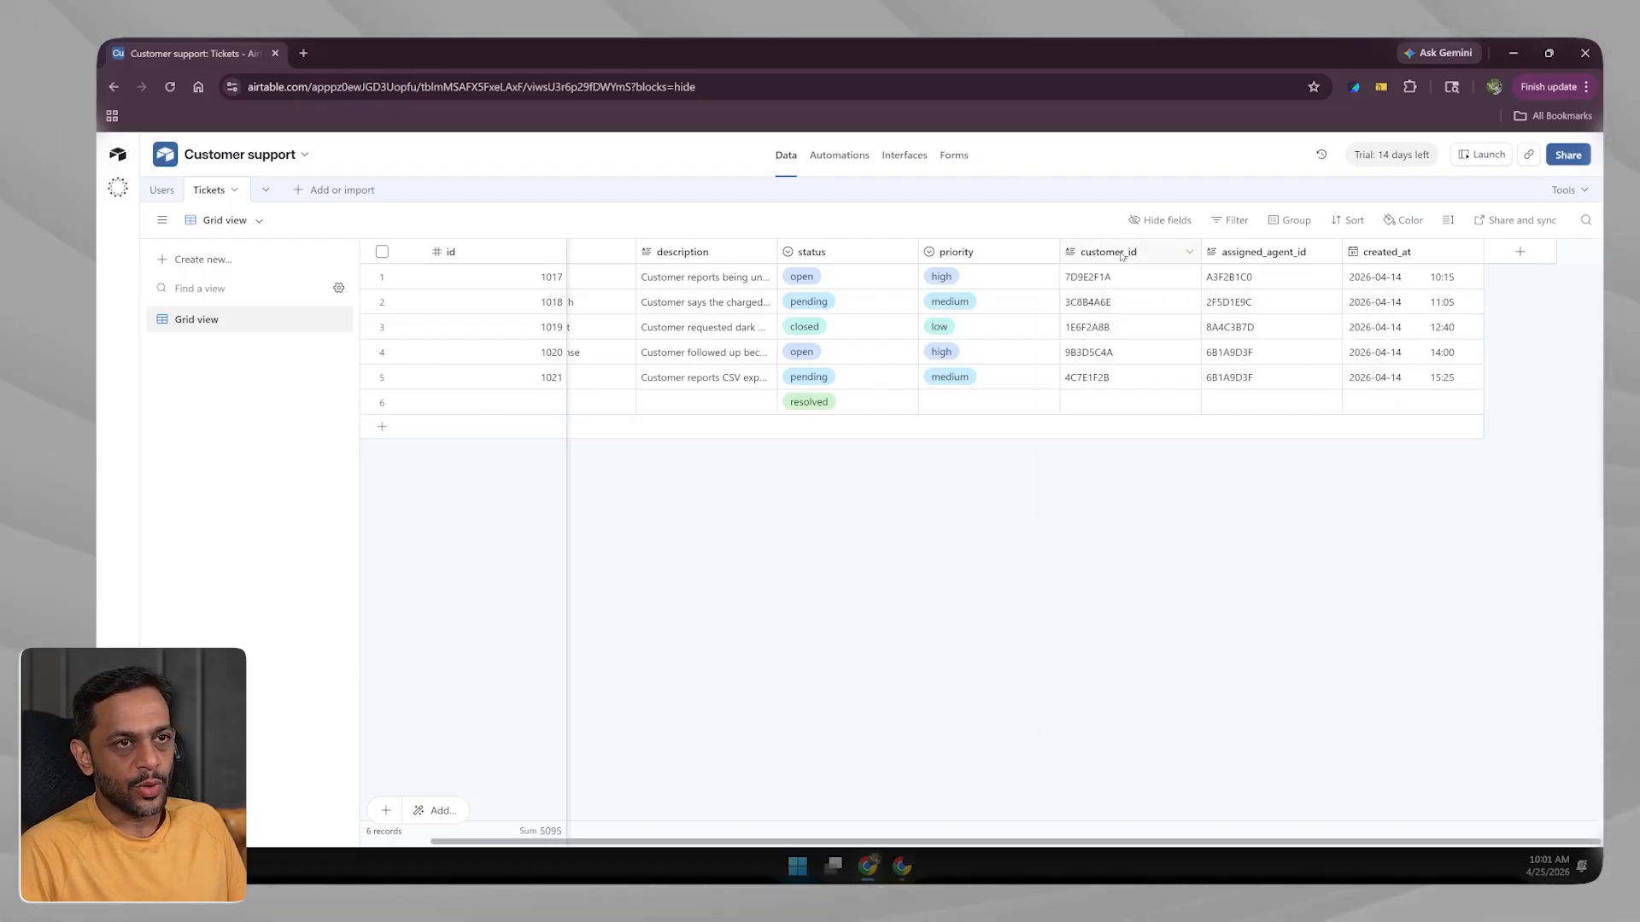
{"action": "left_click", "coordinate": [1190, 252]}
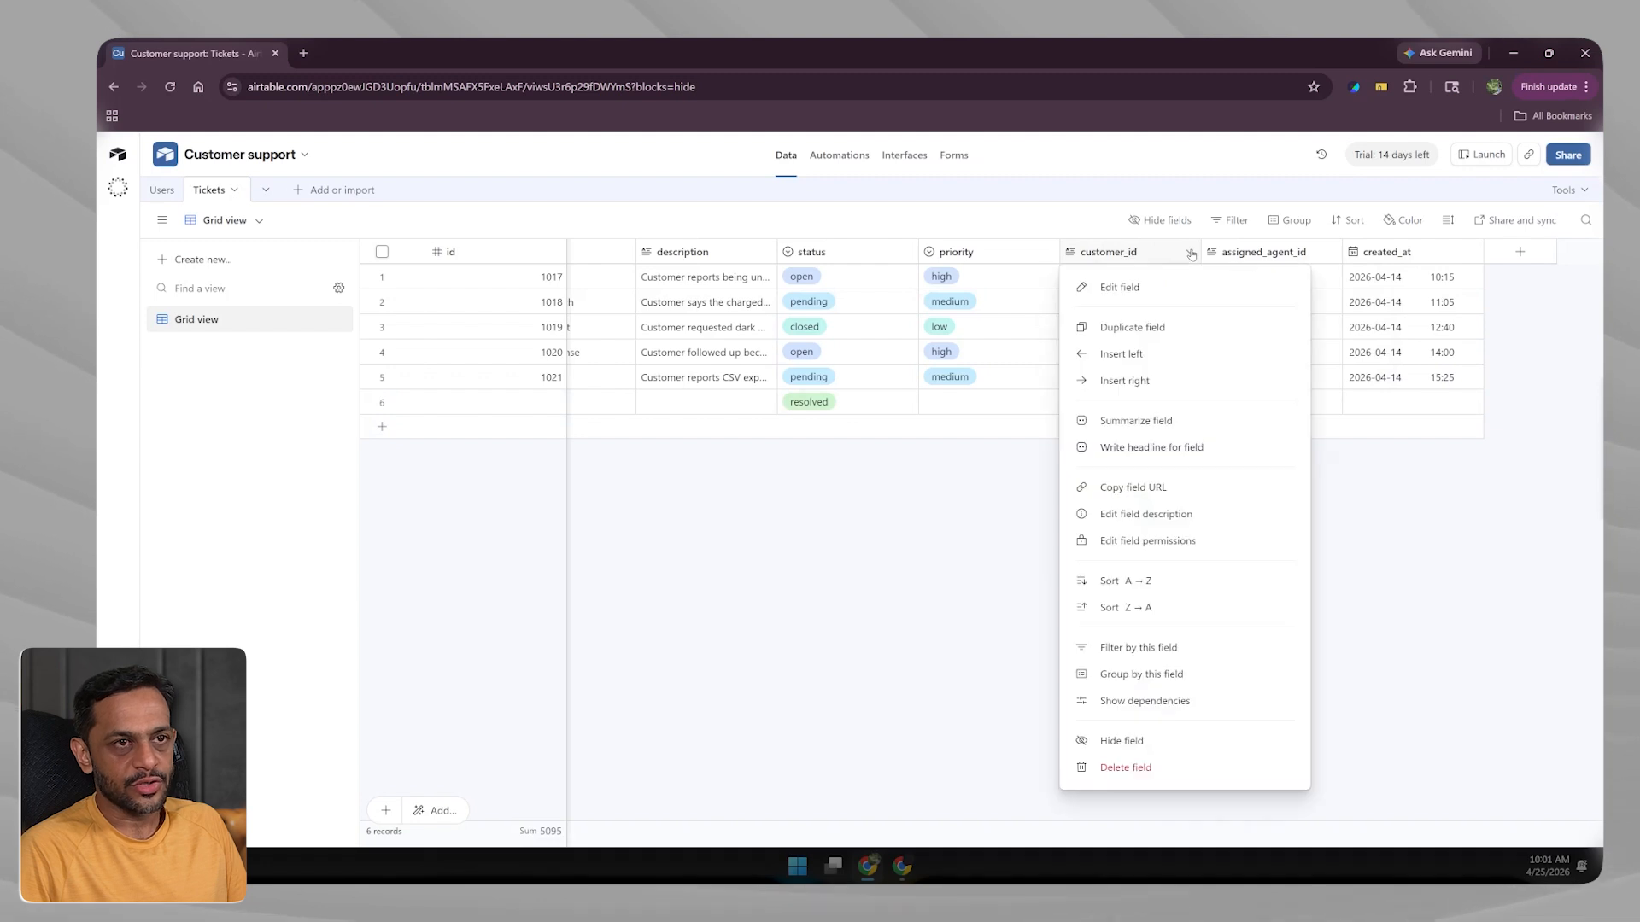
{"action": "left_click", "coordinate": [1129, 289]}
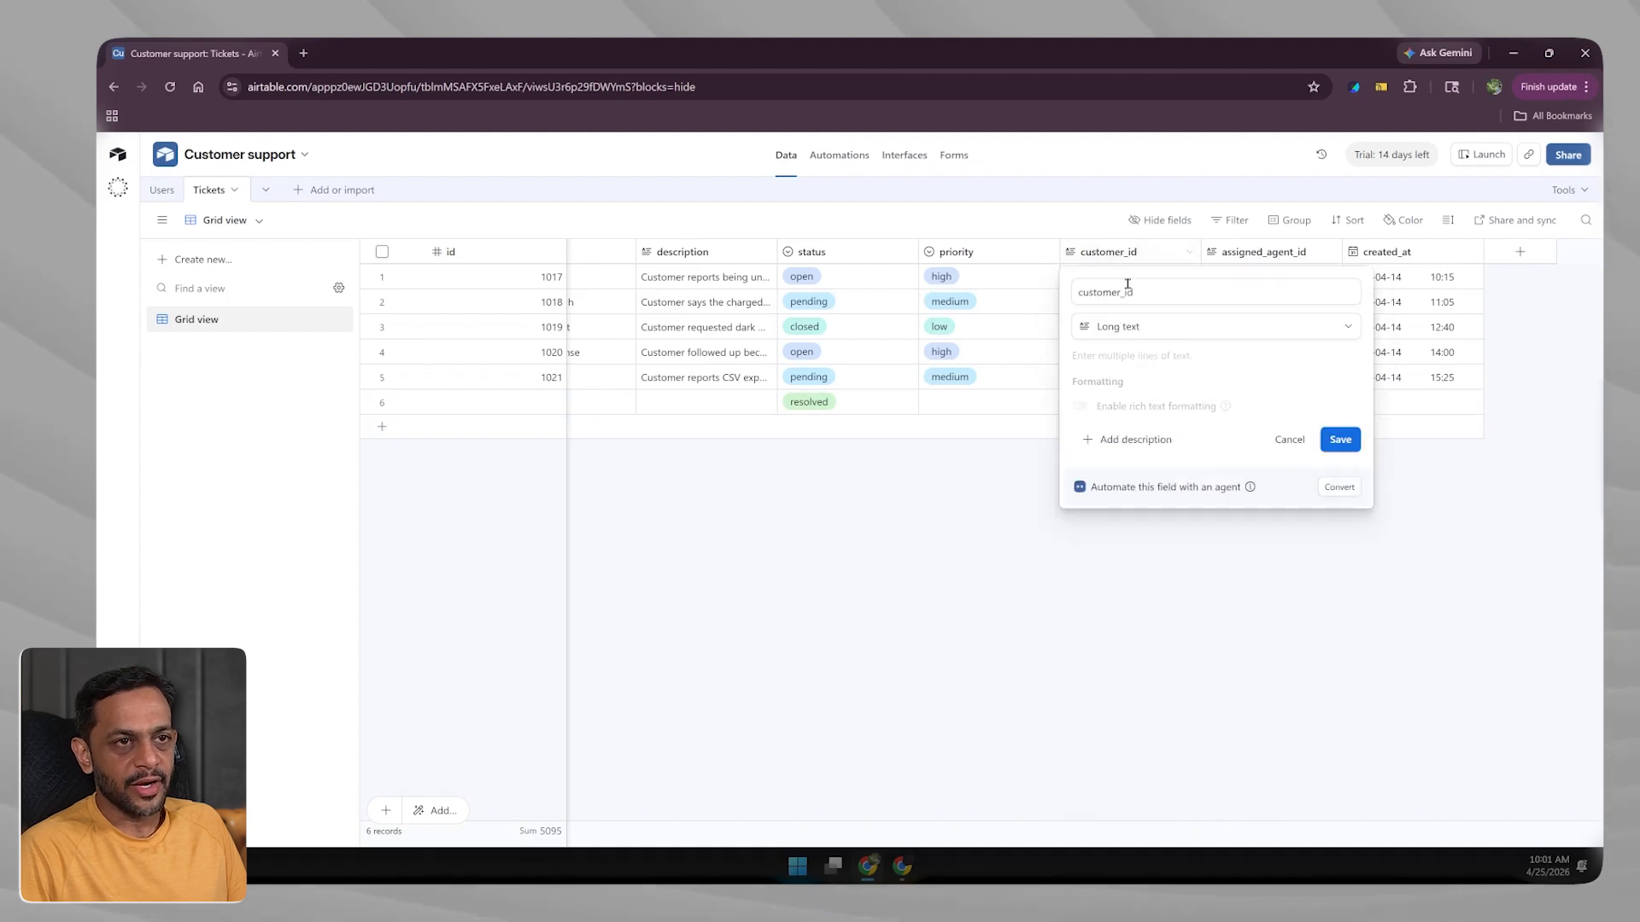
{"action": "left_click", "coordinate": [1120, 327]}
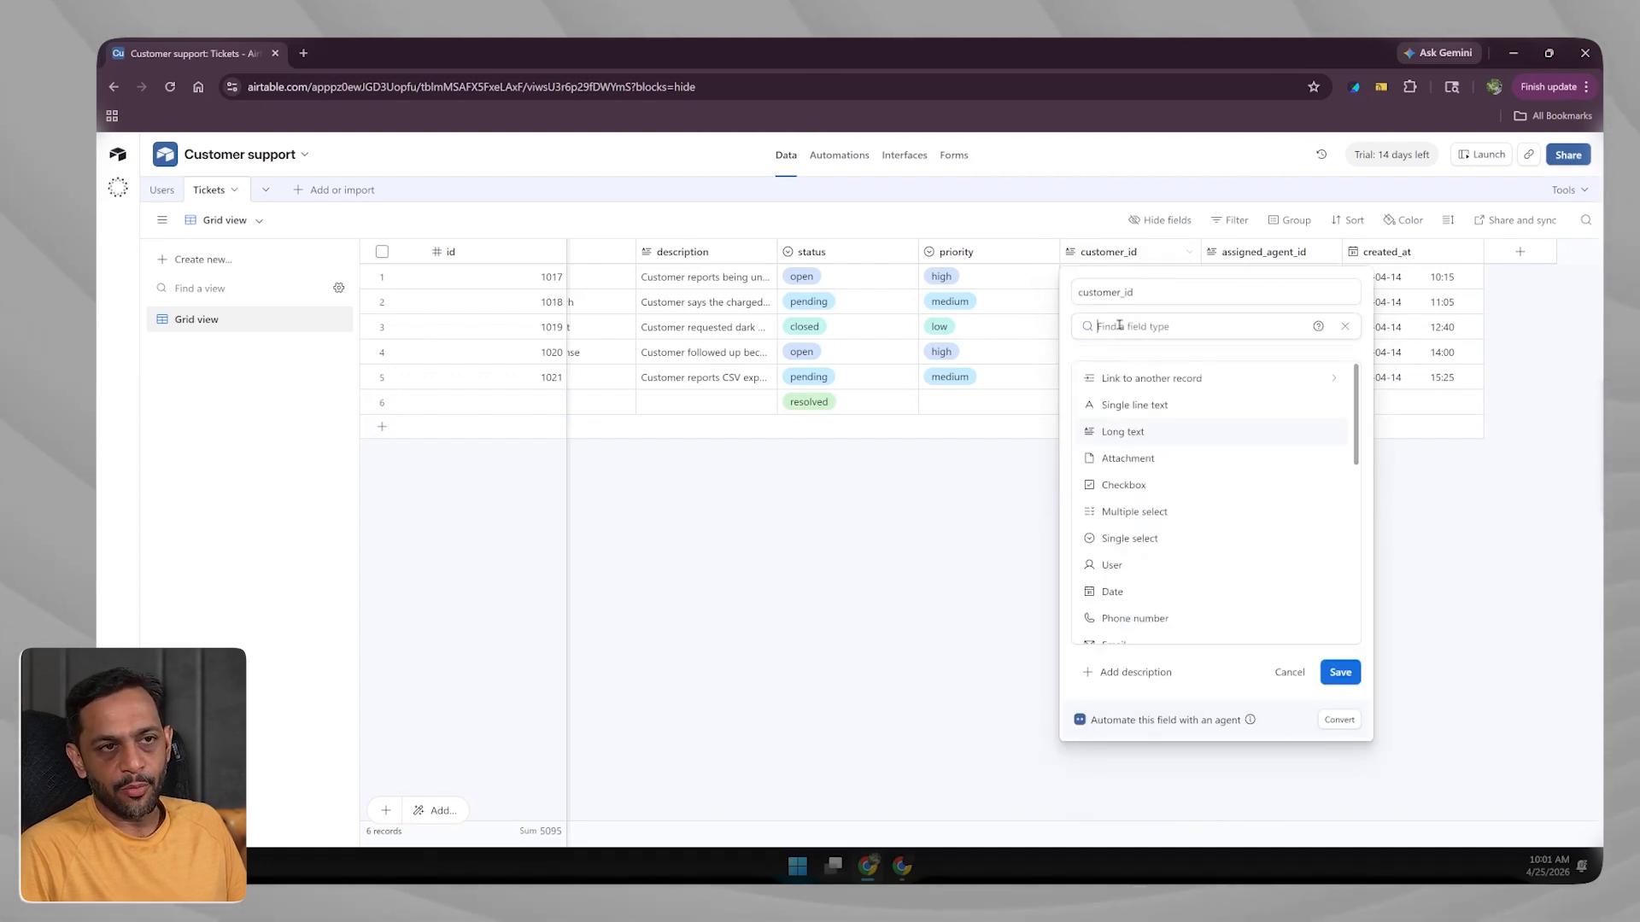
{"action": "left_click", "coordinate": [1114, 377]}
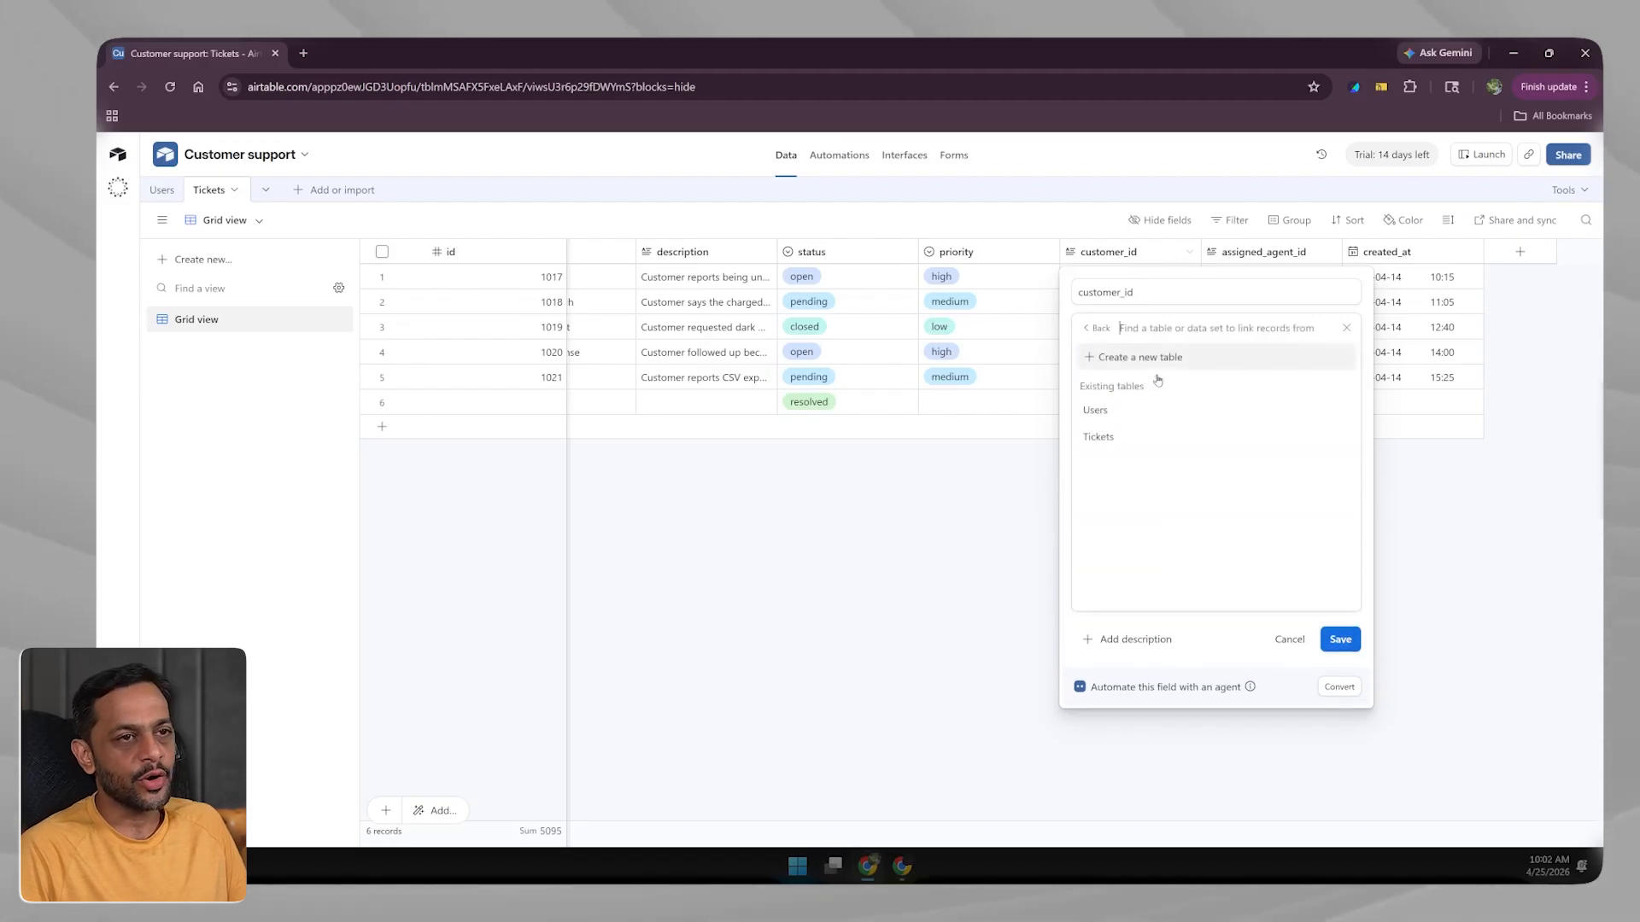
{"action": "left_click", "coordinate": [1096, 411]}
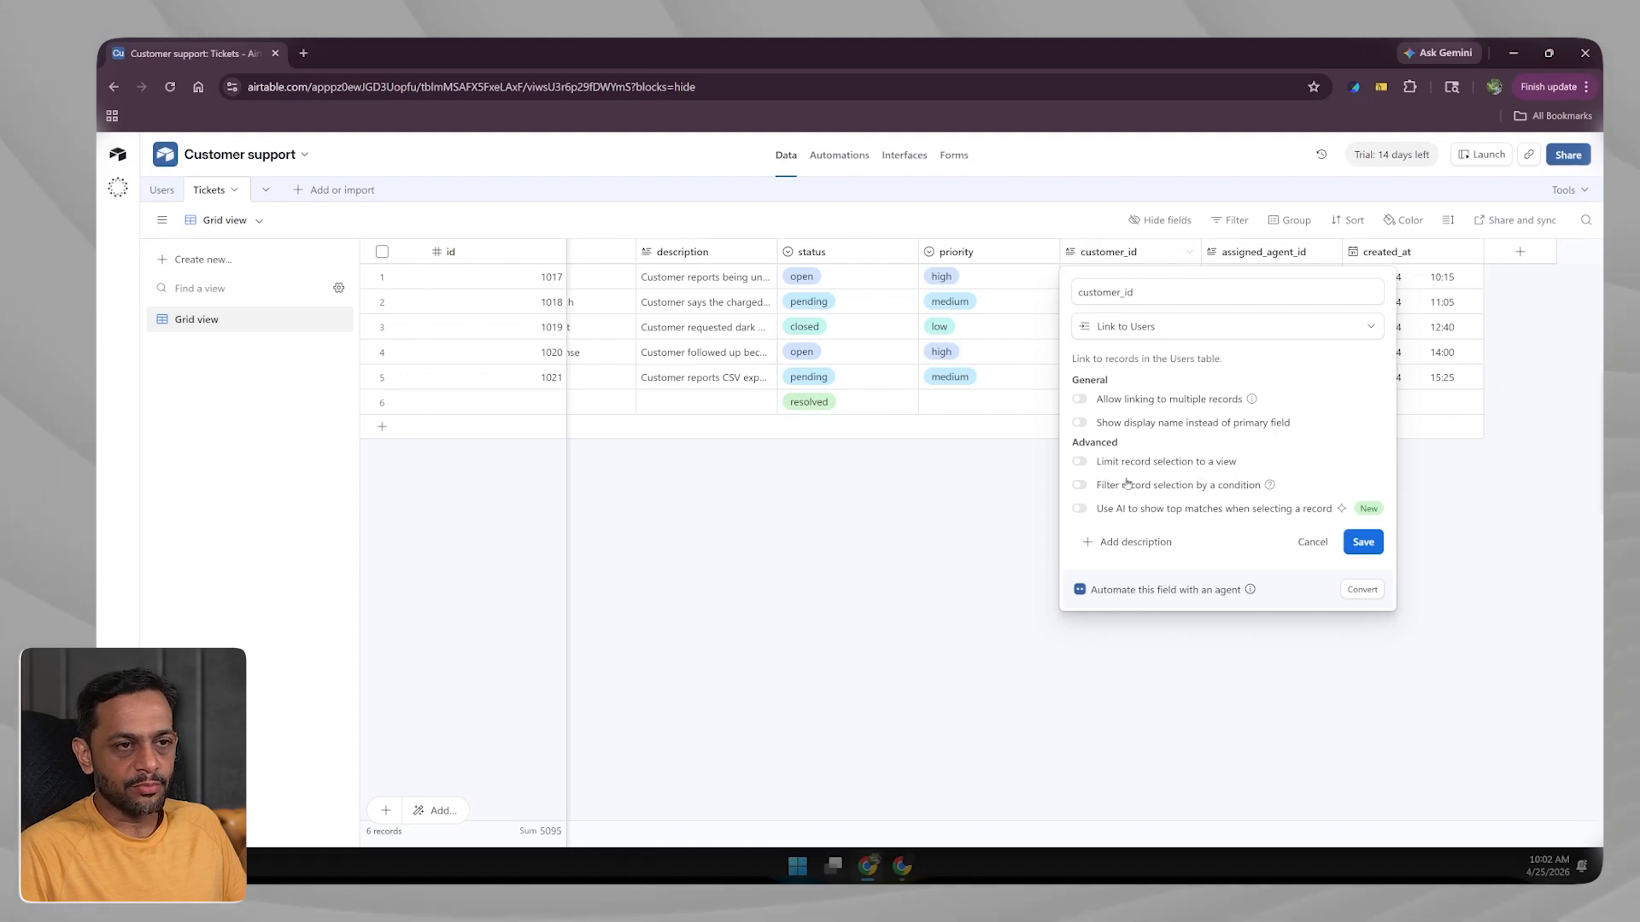
{"action": "left_click", "coordinate": [1361, 544]}
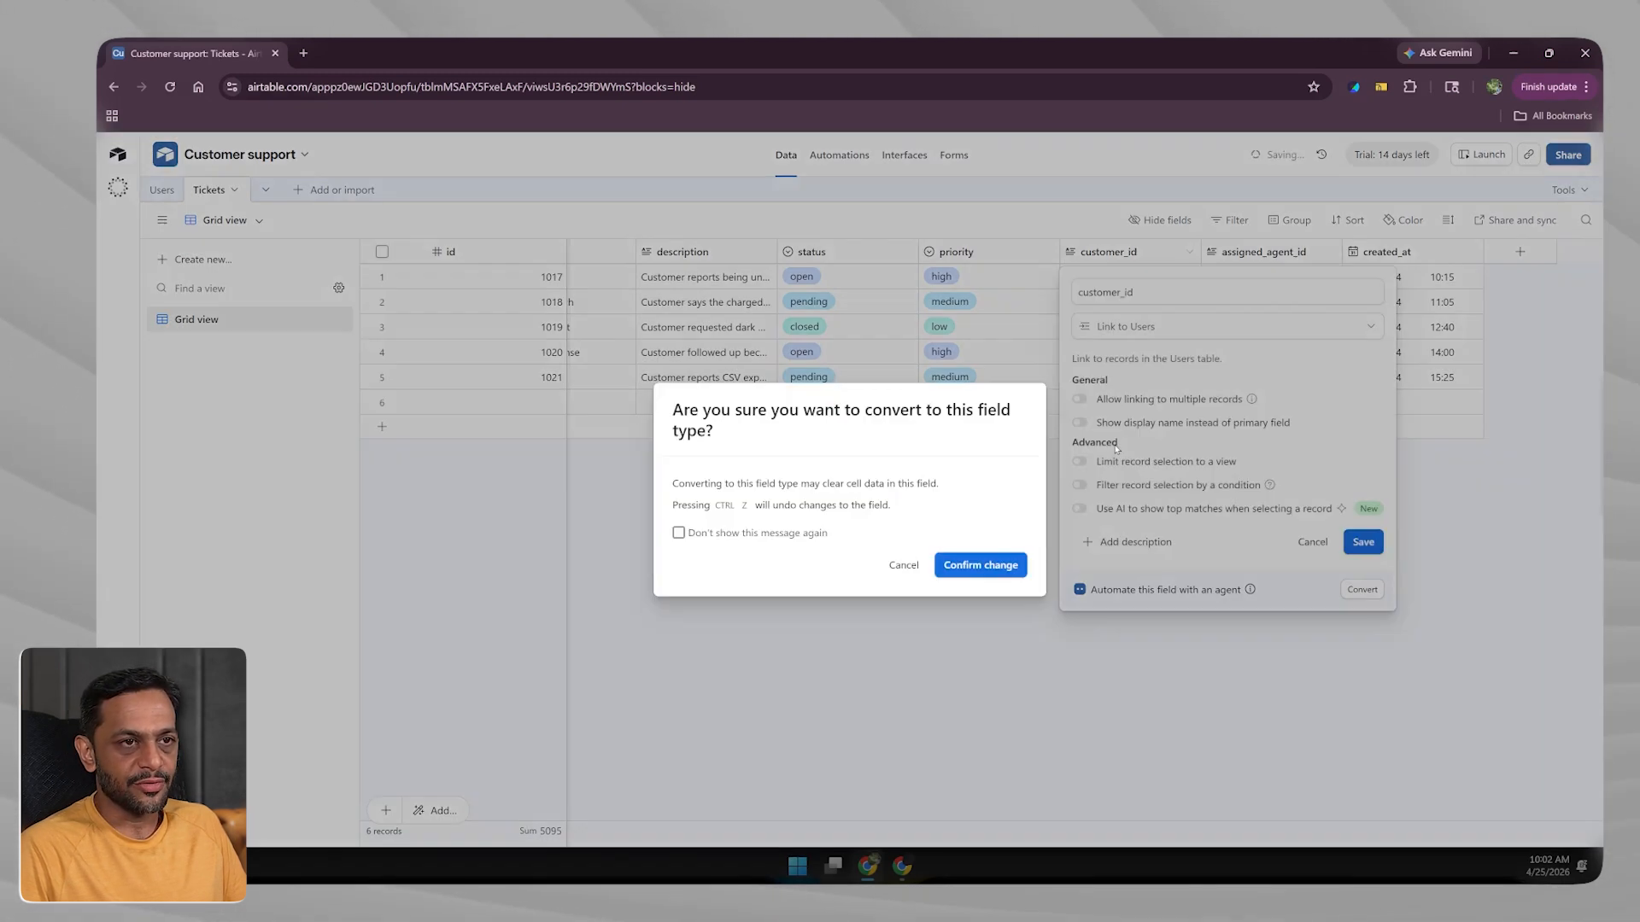
{"action": "left_click", "coordinate": [961, 570]}
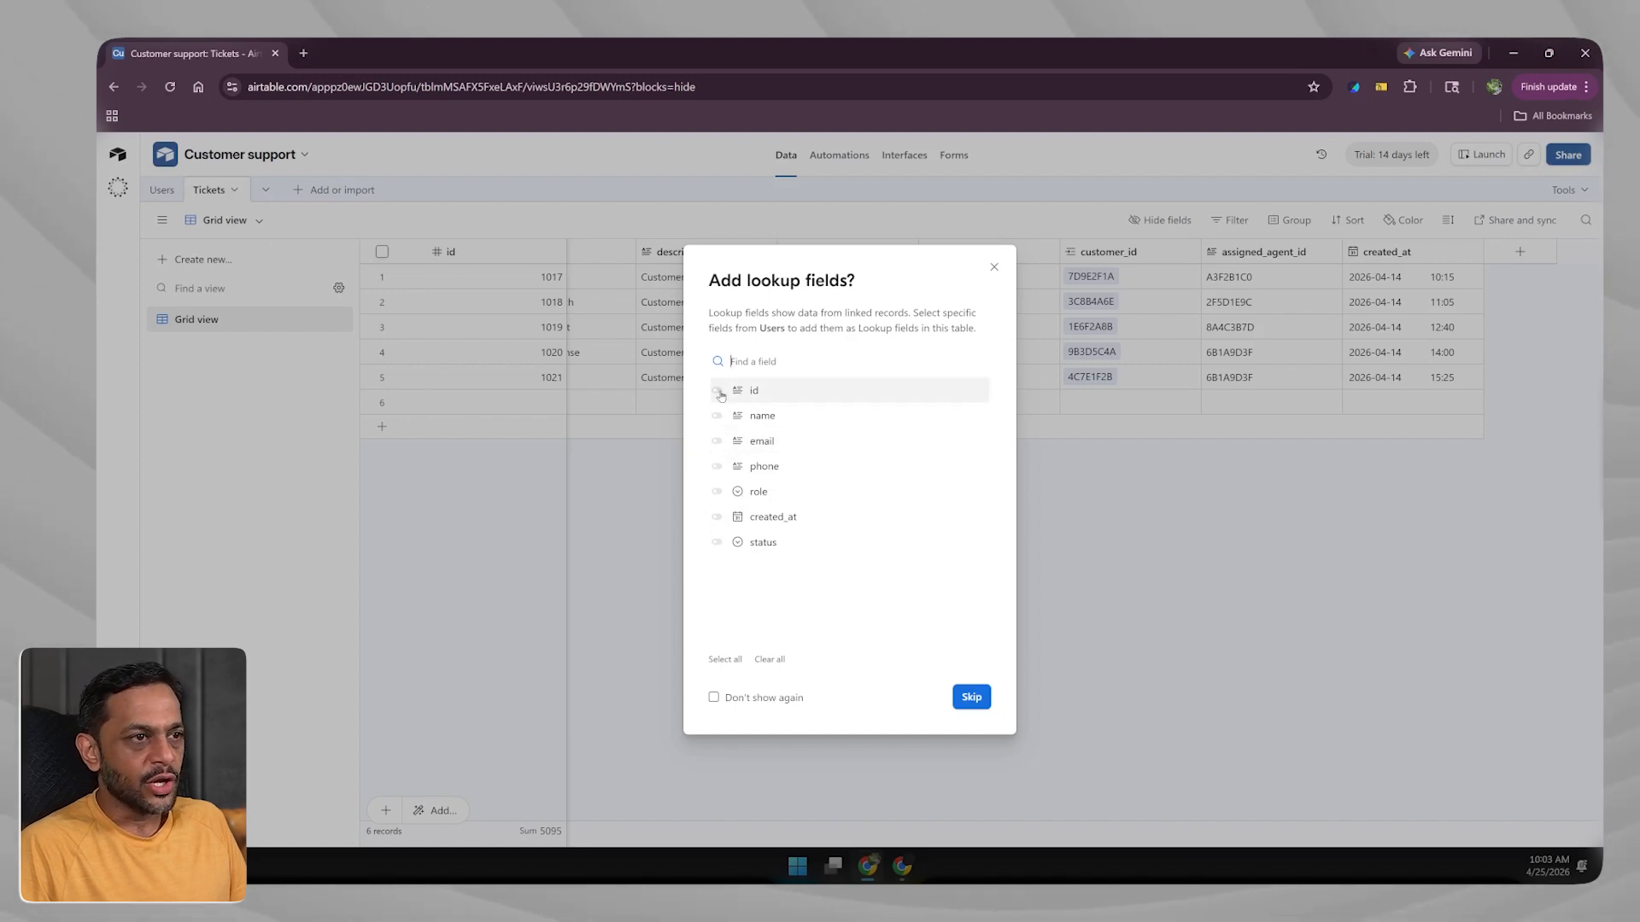
{"action": "left_click", "coordinate": [970, 699]}
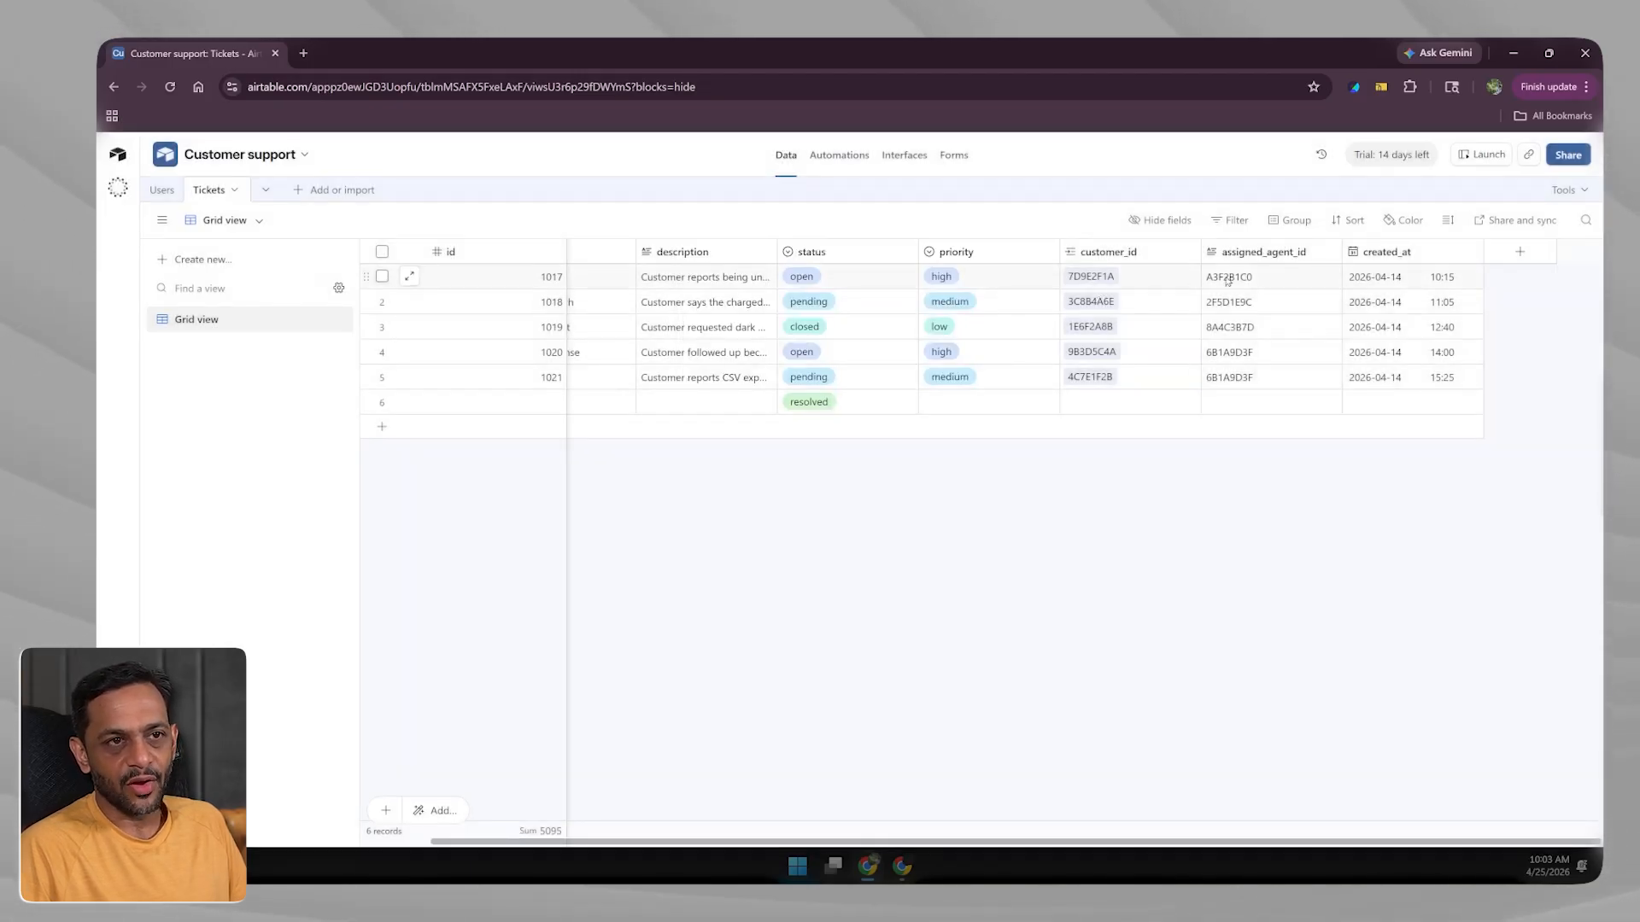
Expand ticket 1017's linked user record to check it, then close it.
{"action": "left_click", "coordinate": [1090, 277]}
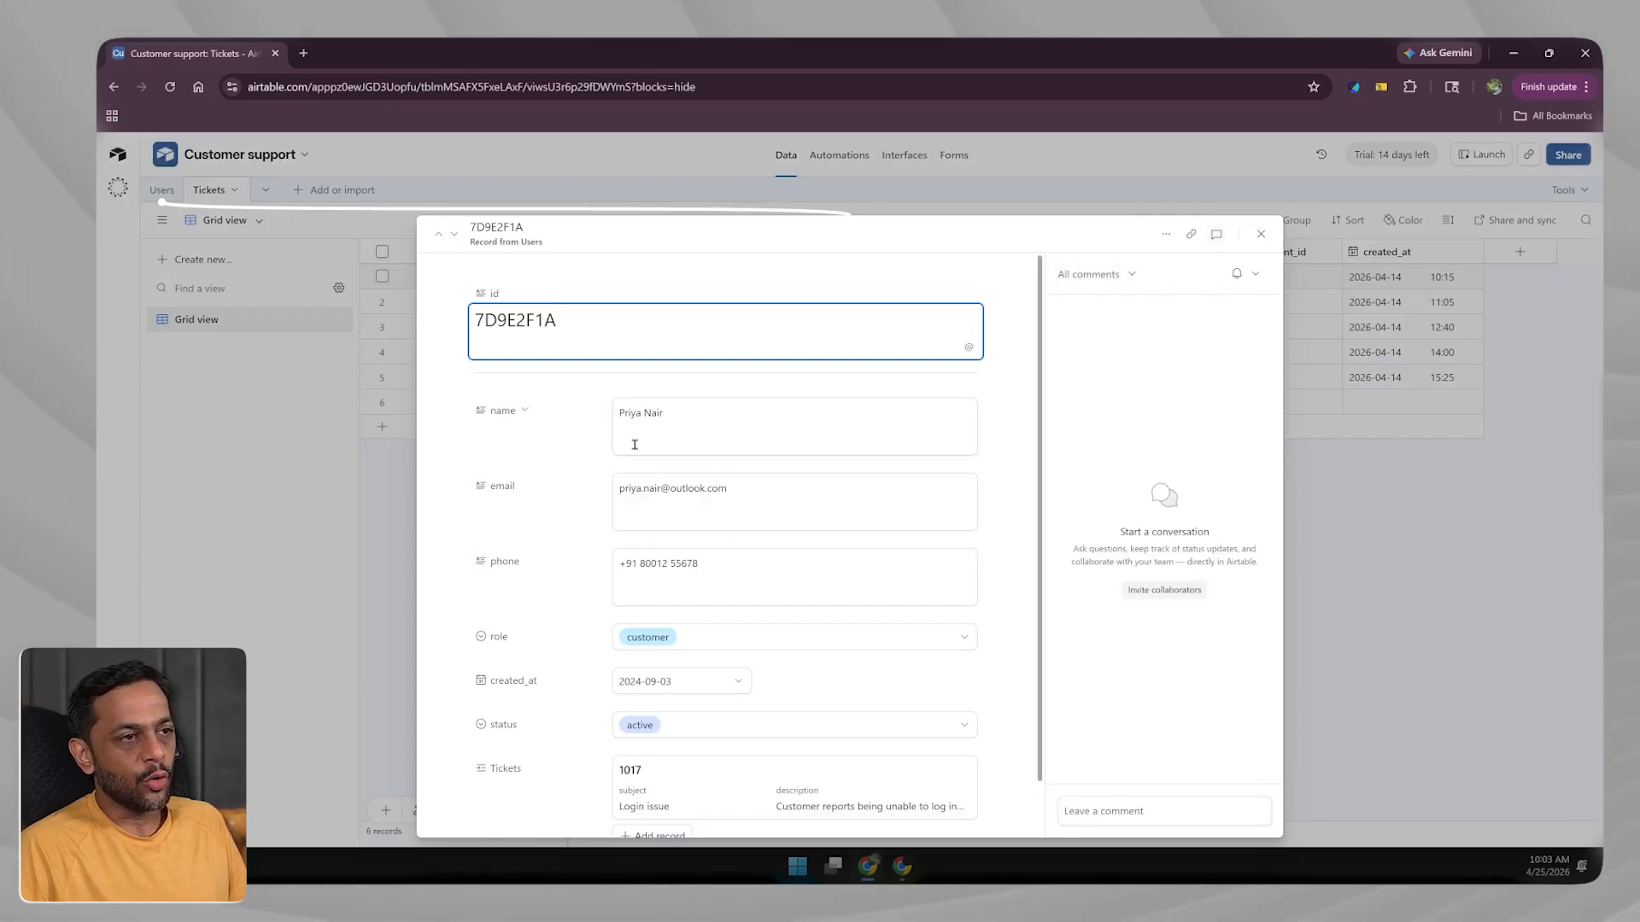
{"action": "scroll", "coordinate": [559, 459], "scroll_direction": "down", "scroll_amount": 1}
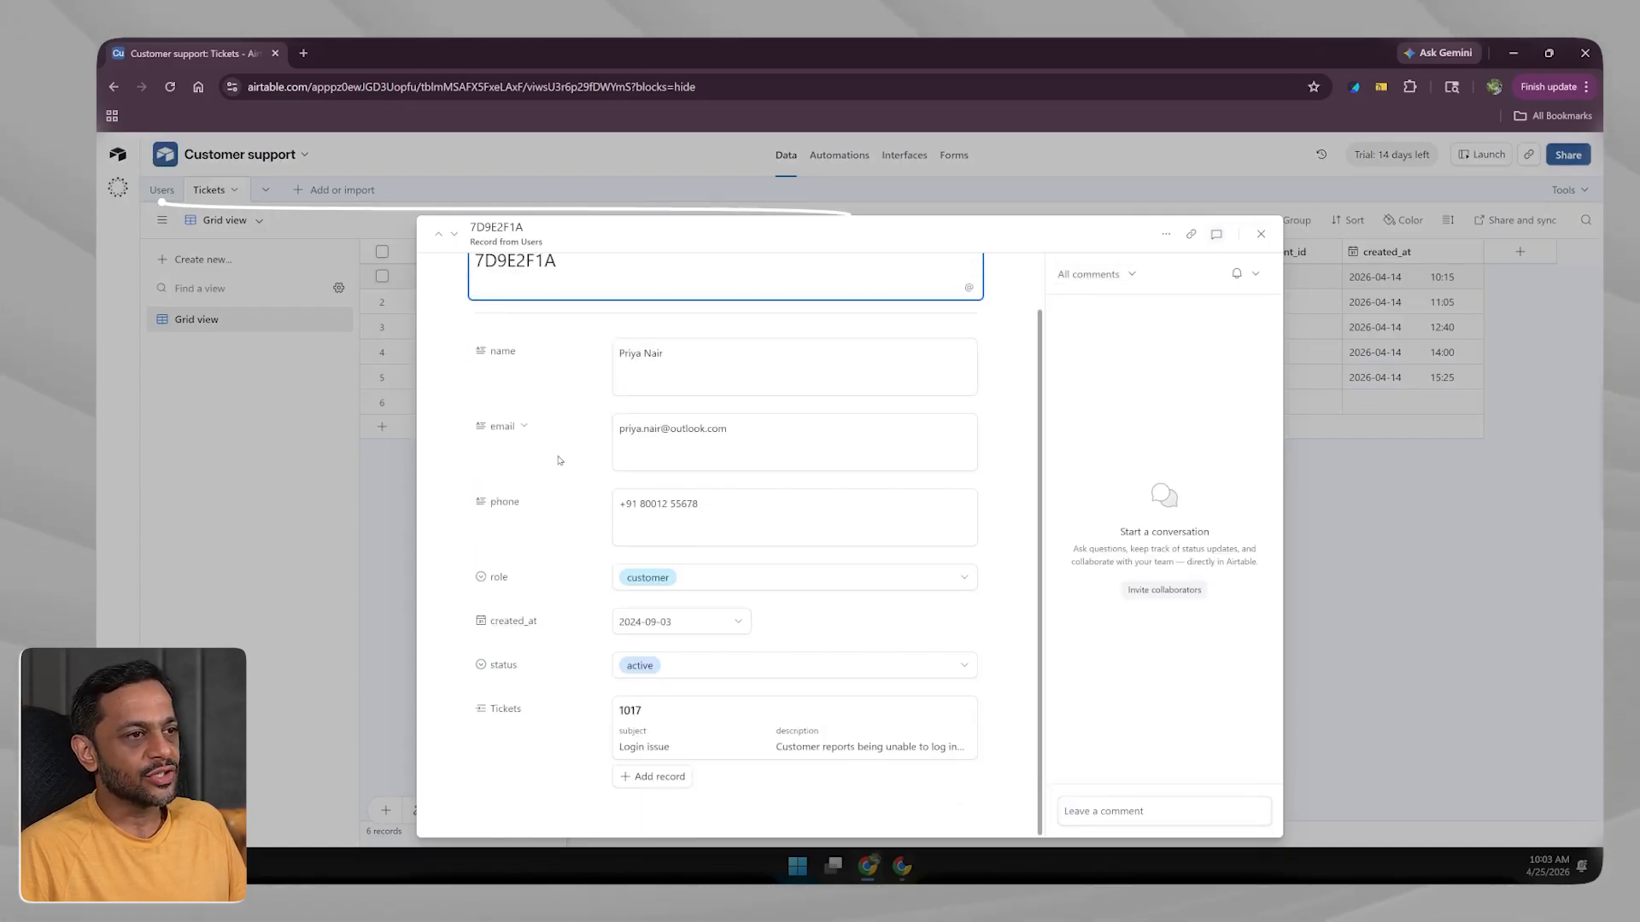
{"action": "key", "text": "Escape"}
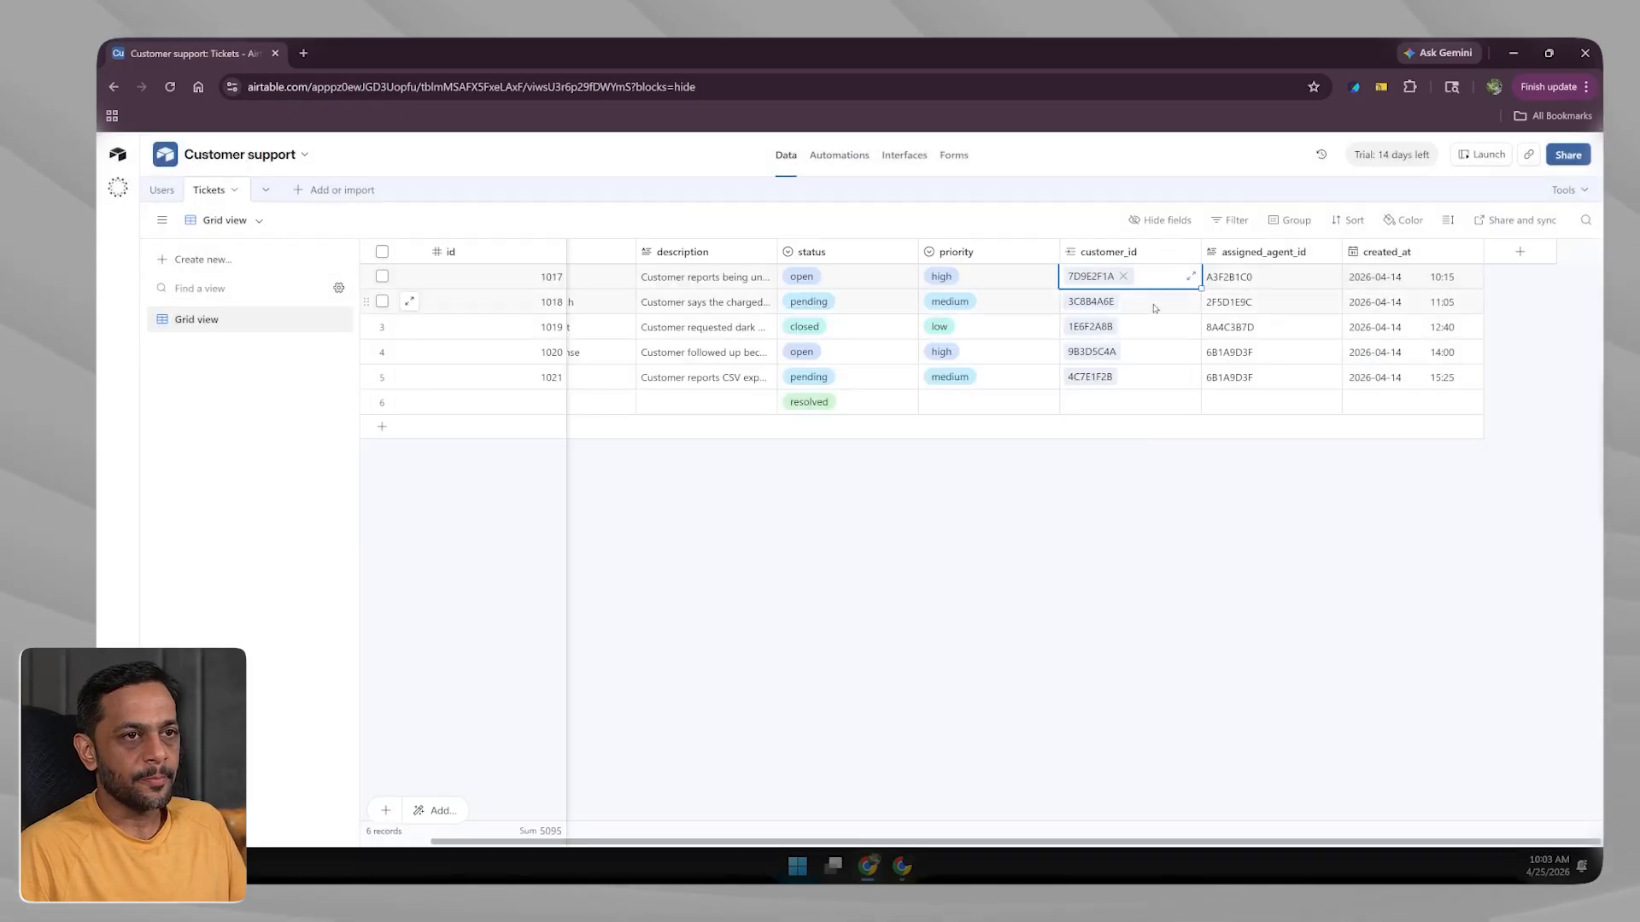
Convert assigned_agent_id to a link to Users records, skipping lookup fields.
{"action": "left_click", "coordinate": [1333, 254]}
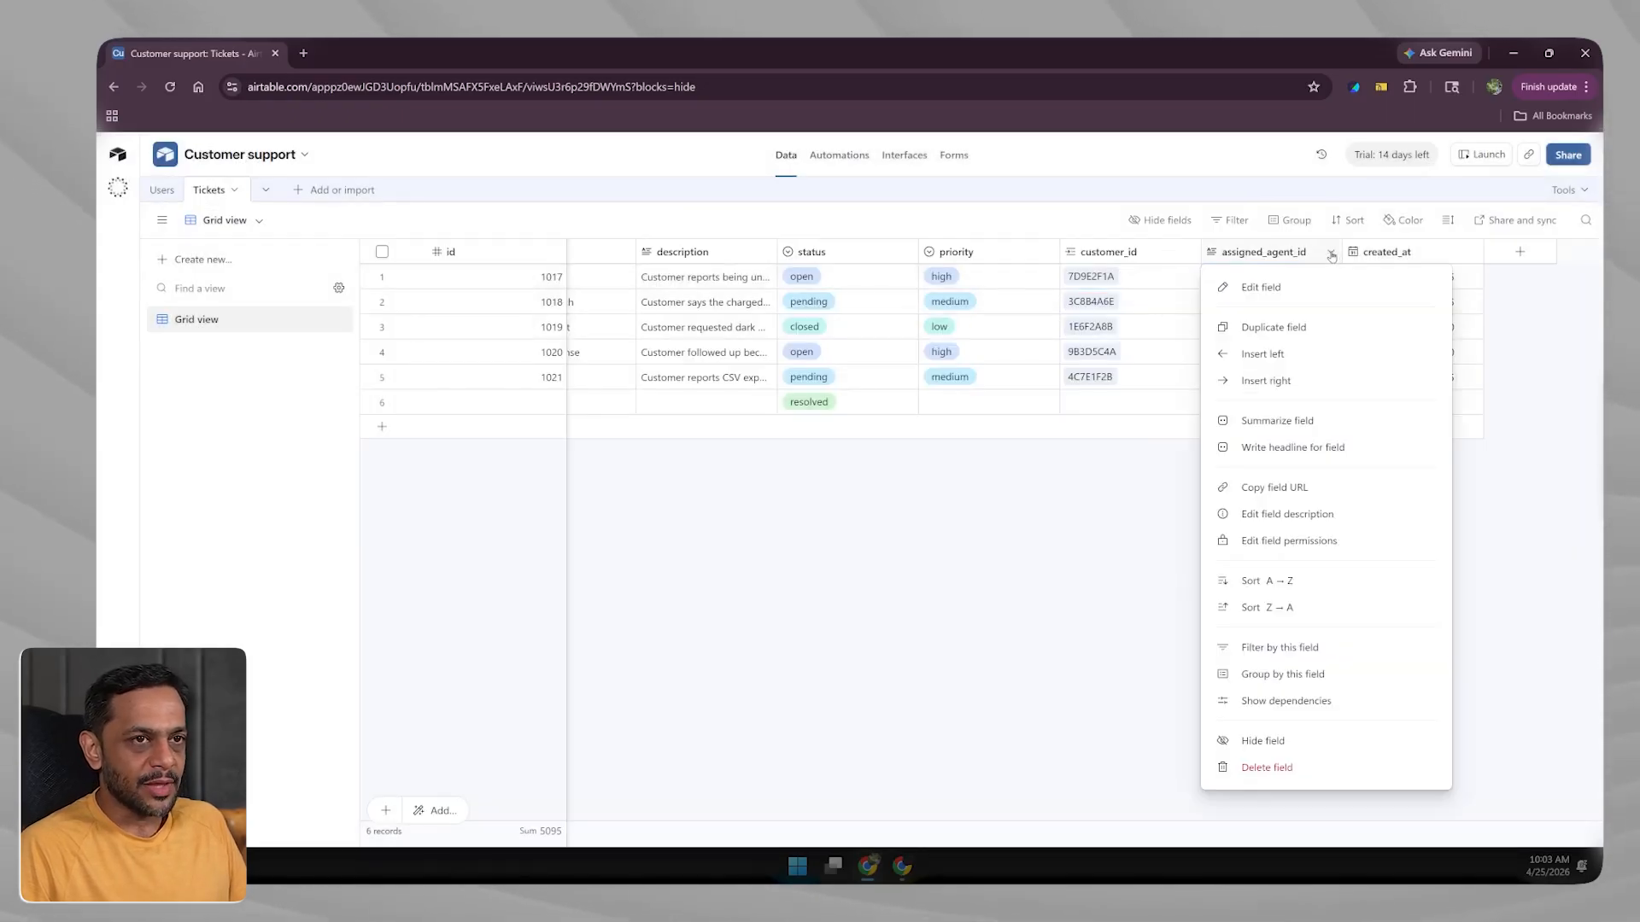
{"action": "left_click", "coordinate": [1288, 292]}
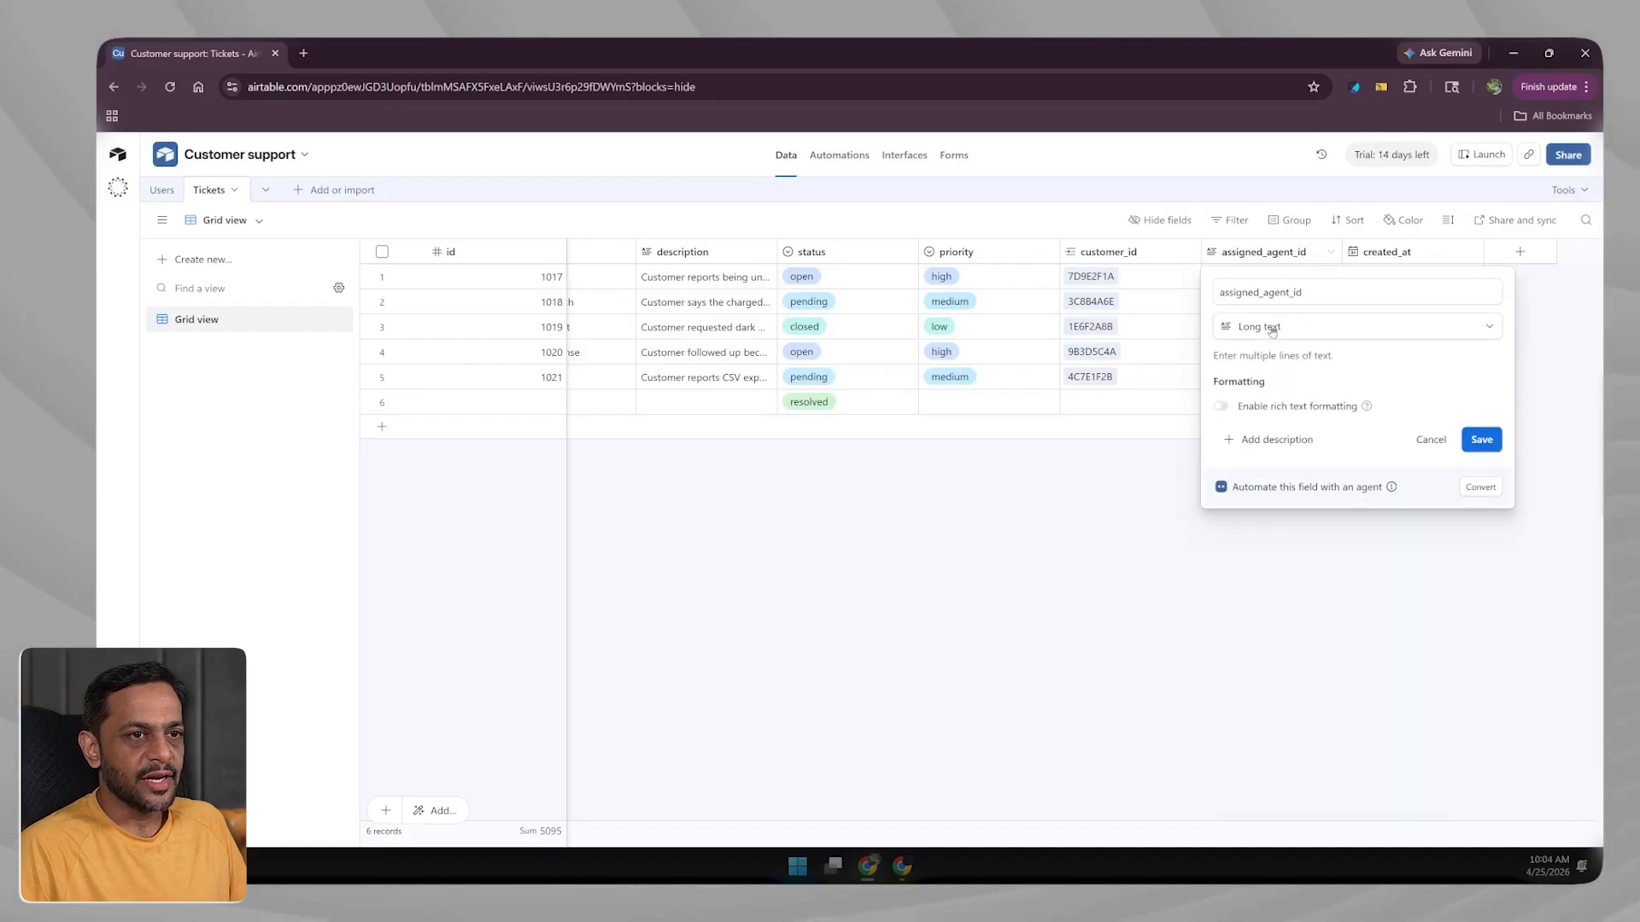
{"action": "left_click", "coordinate": [1262, 327]}
{"action": "left_click", "coordinate": [1256, 377]}
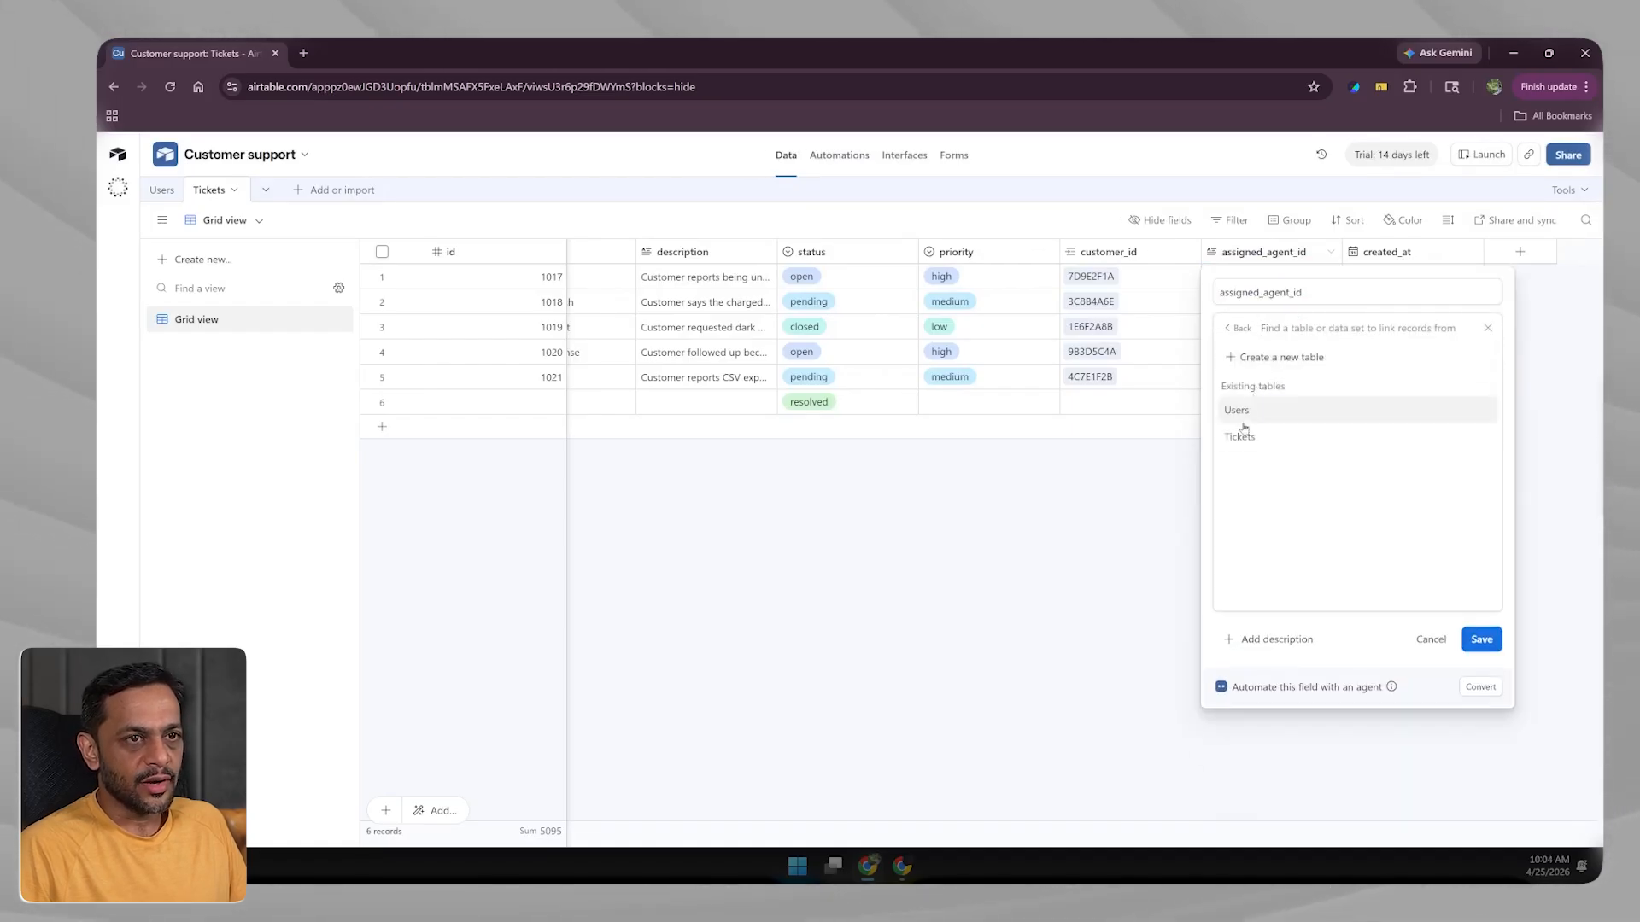
{"action": "left_click", "coordinate": [1240, 410]}
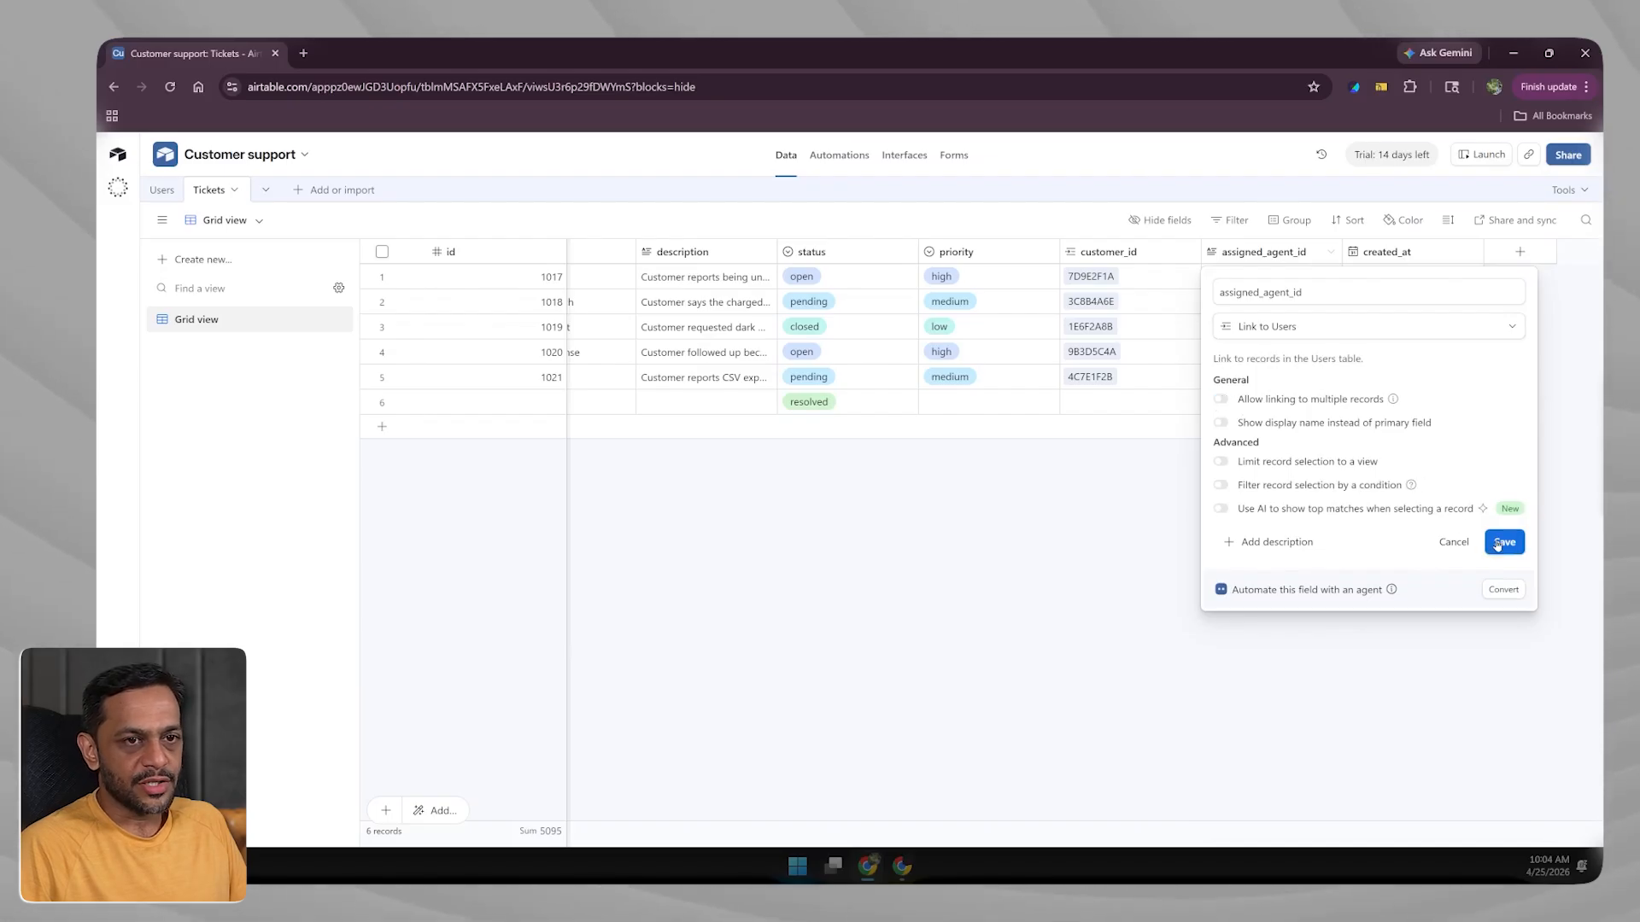
{"action": "left_click", "coordinate": [1500, 542]}
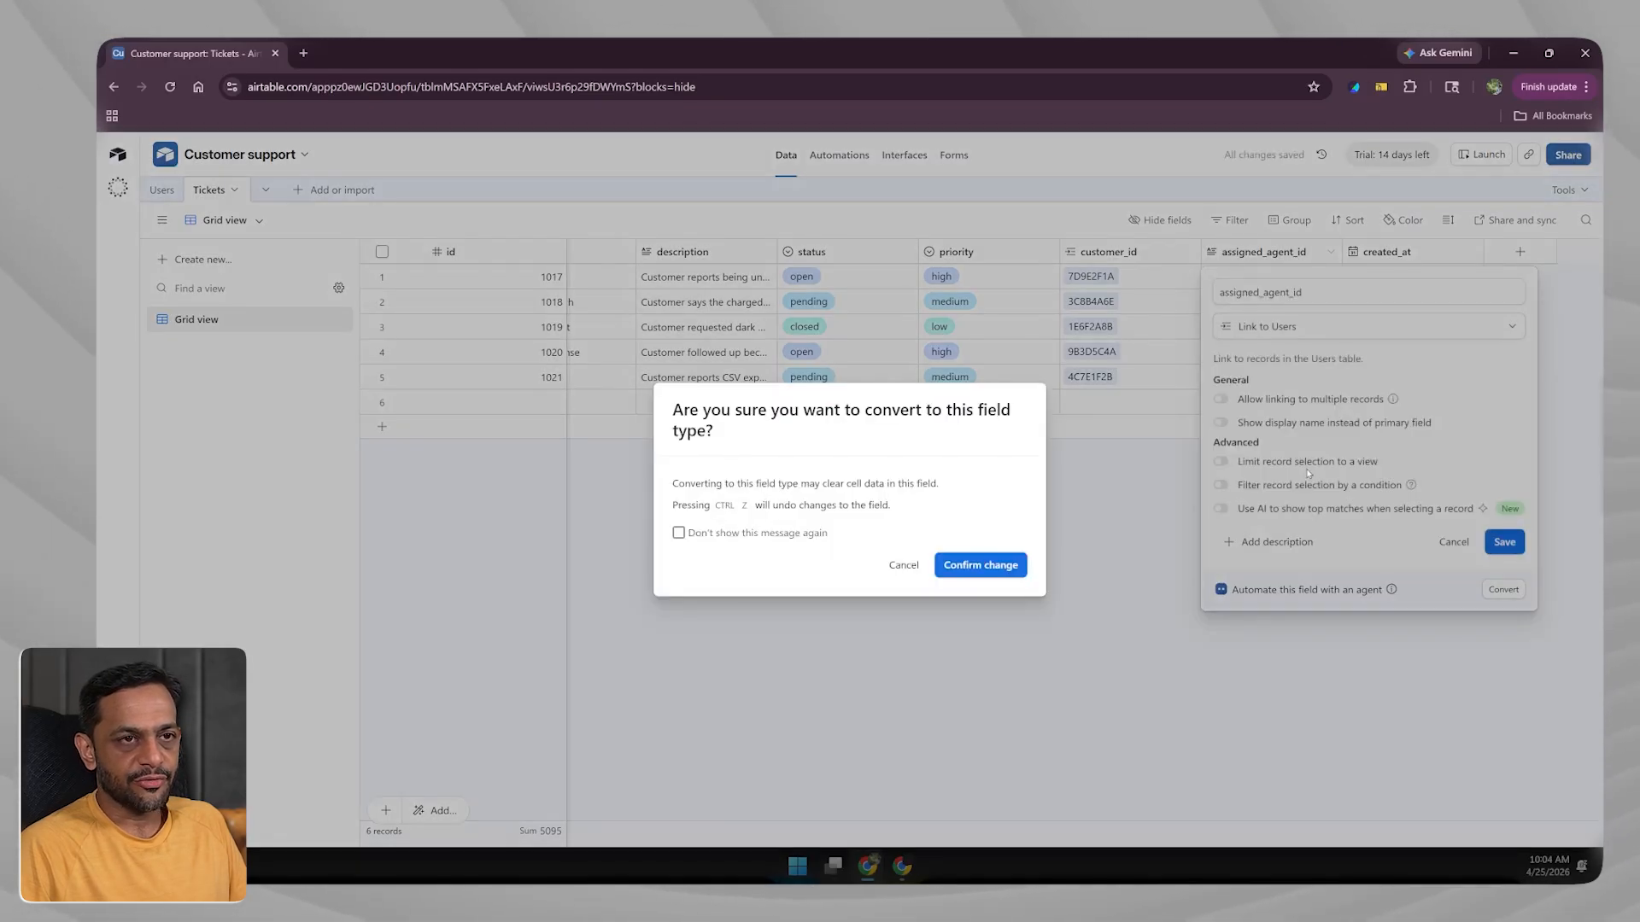
{"action": "left_click", "coordinate": [957, 564]}
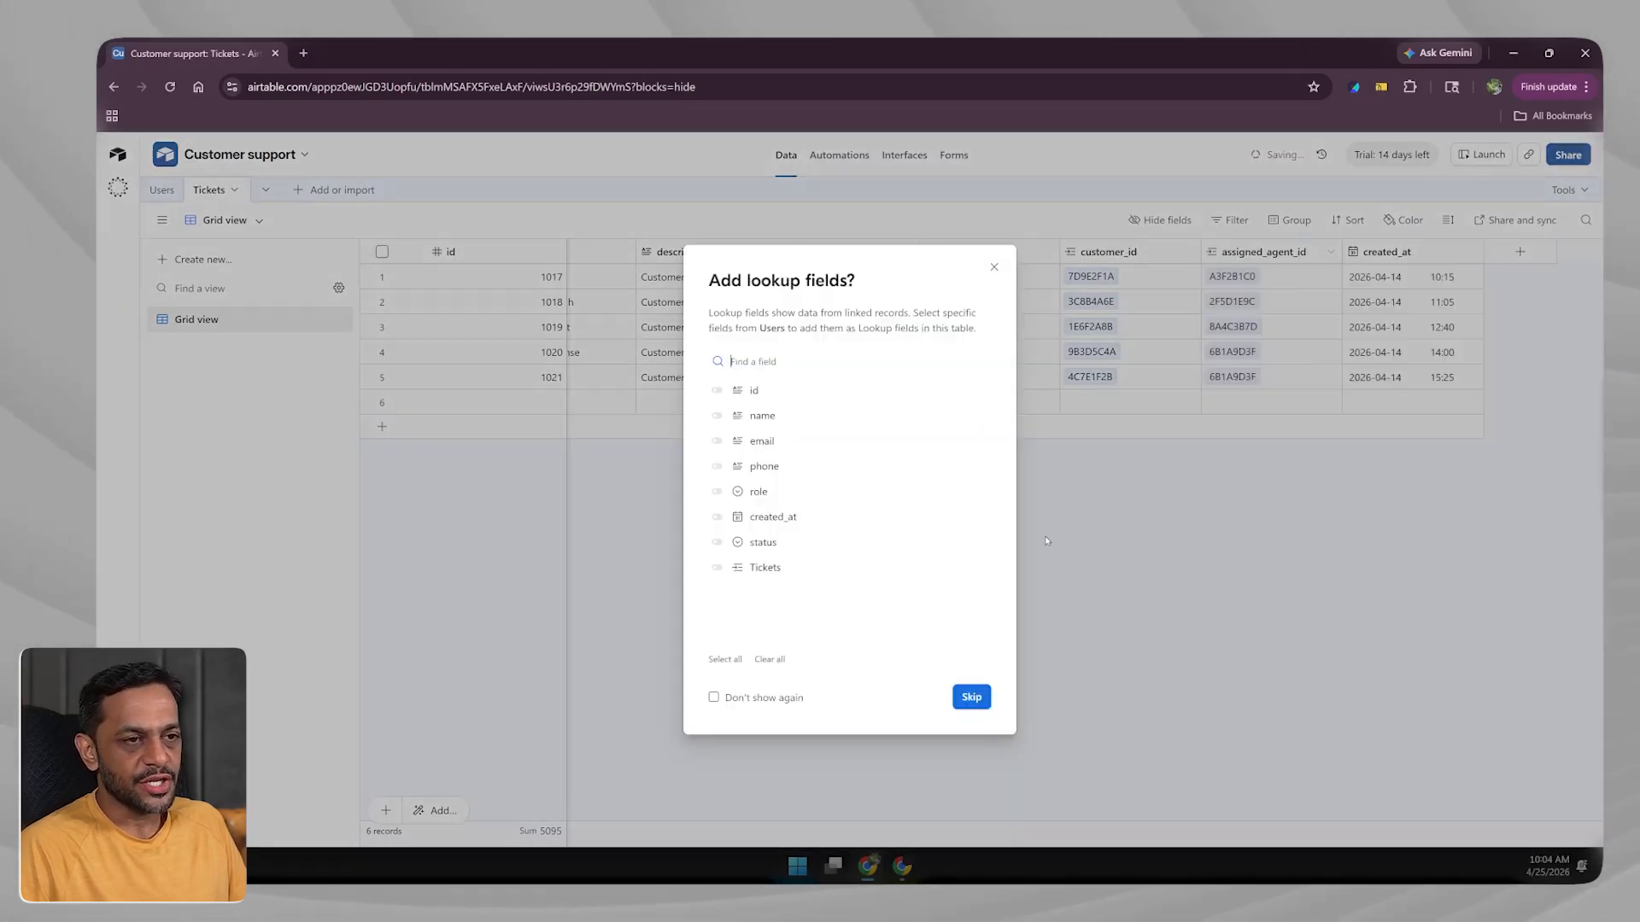
{"action": "left_click", "coordinate": [971, 697]}
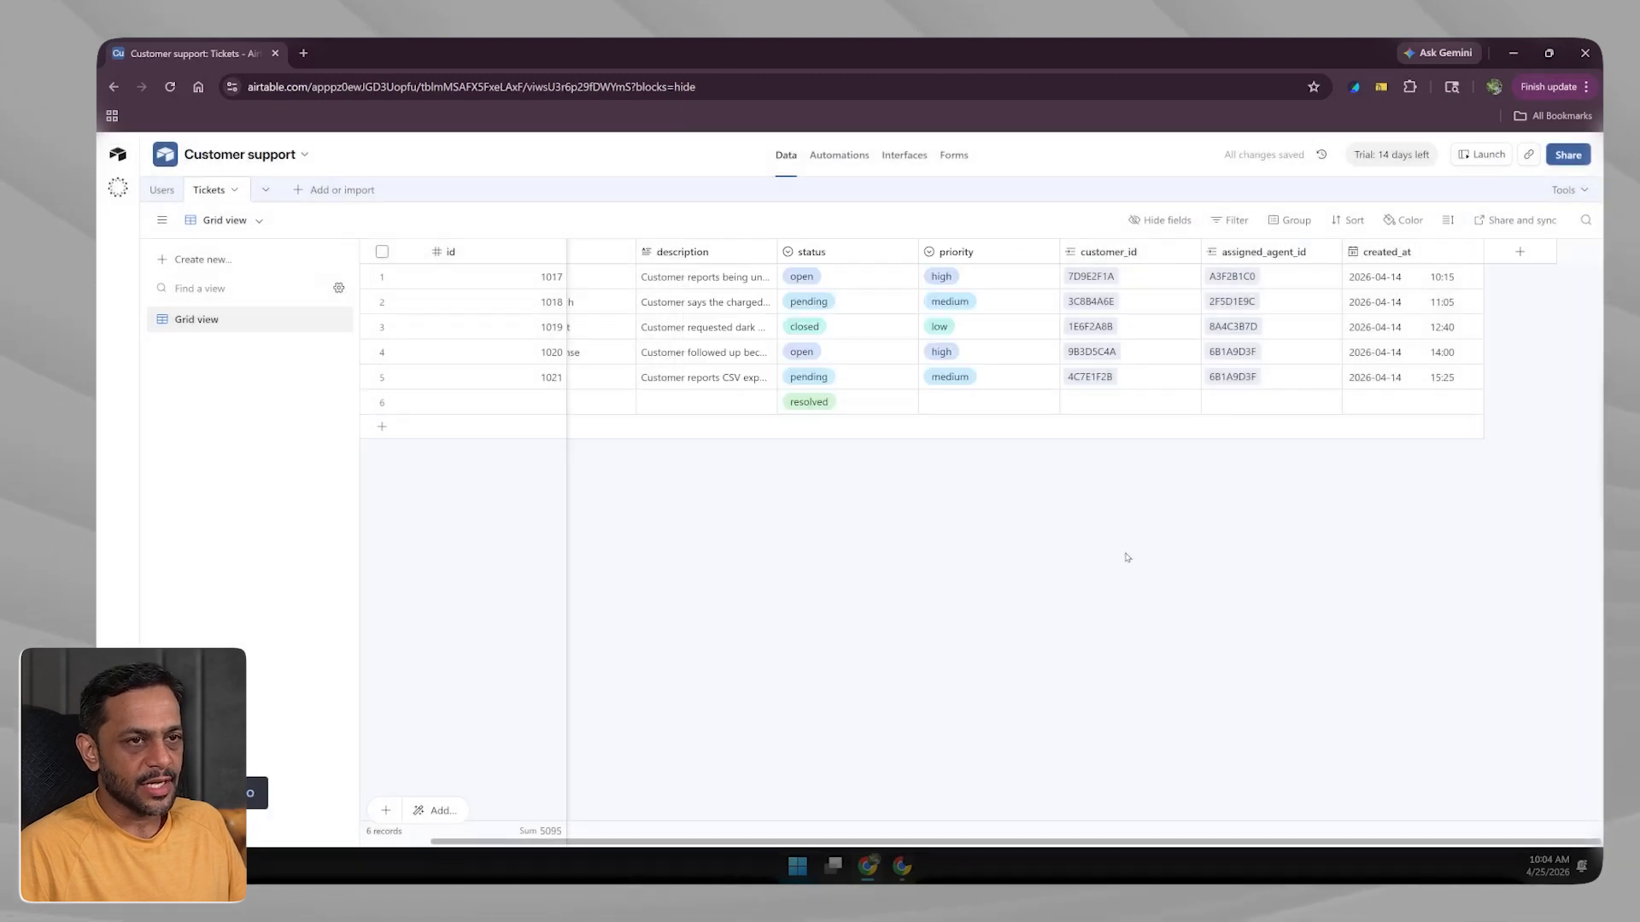
Open agent 8A4C3B7D's linked record, scroll to its Tickets 2 entry, then close it.
{"action": "left_click", "coordinate": [1230, 329]}
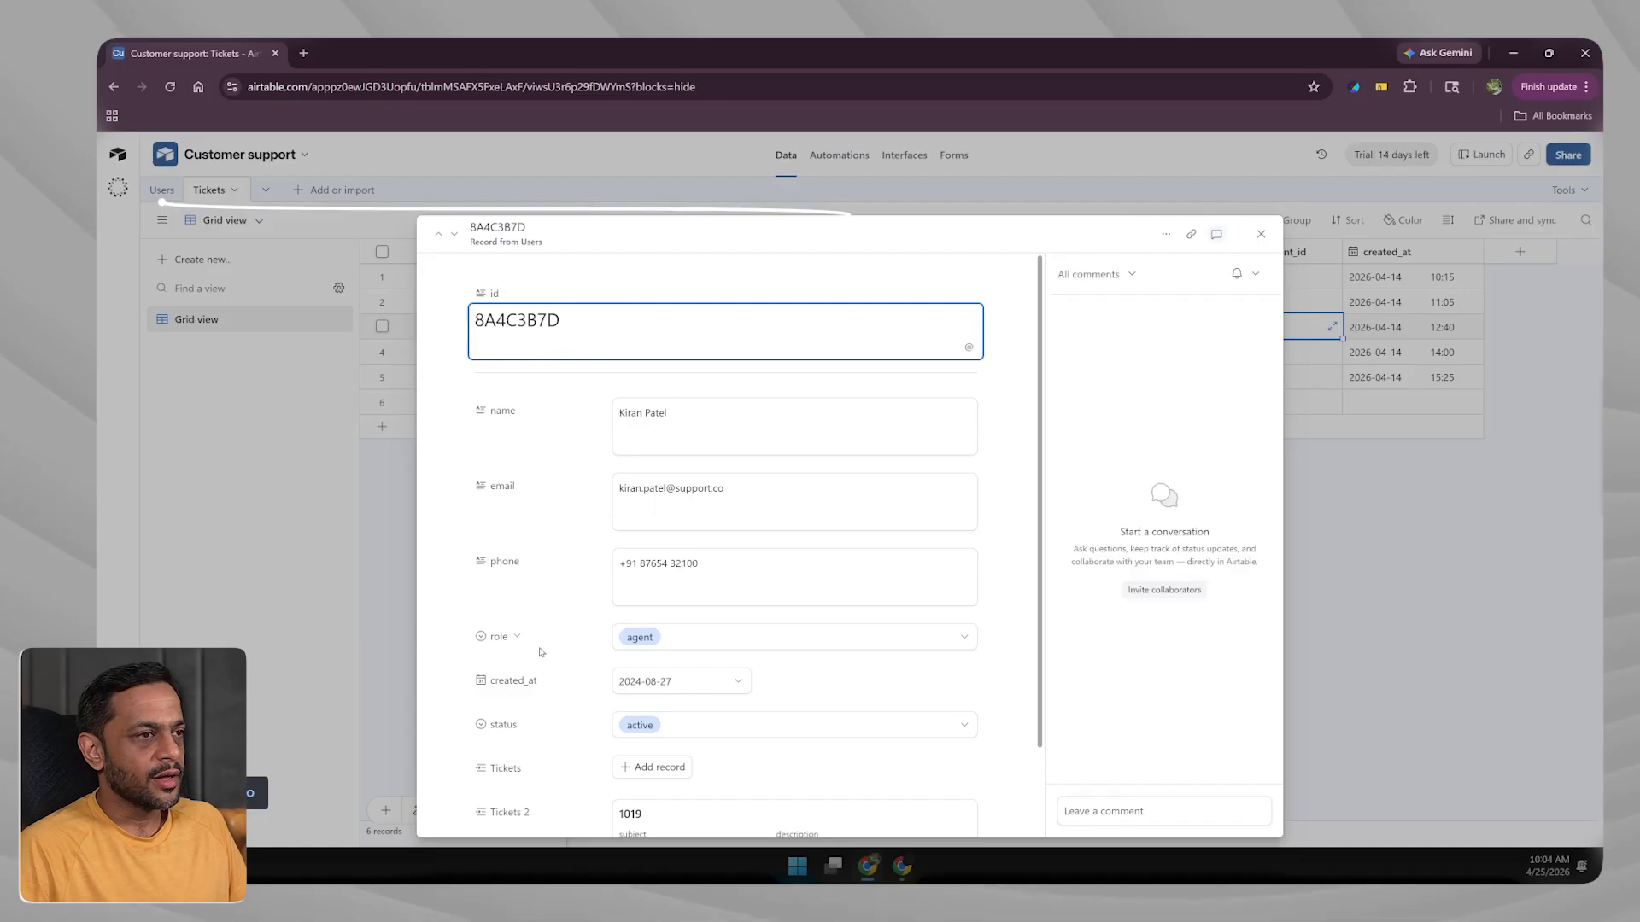
{"action": "scroll", "coordinate": [750, 622], "scroll_direction": "down", "scroll_amount": 1}
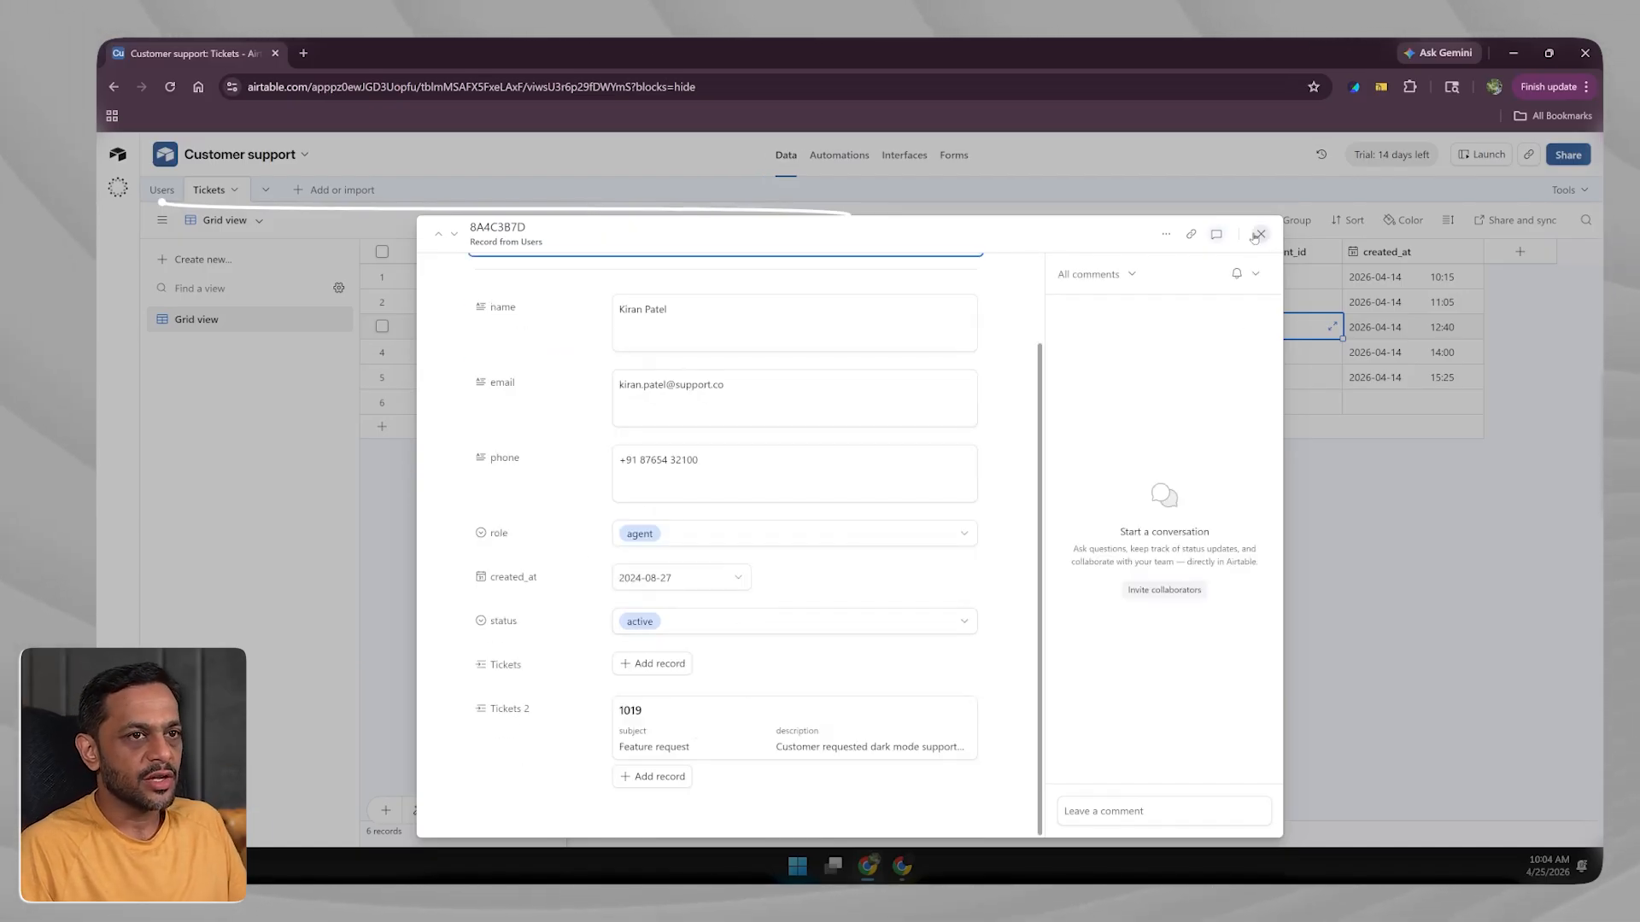
{"action": "left_click", "coordinate": [1259, 235]}
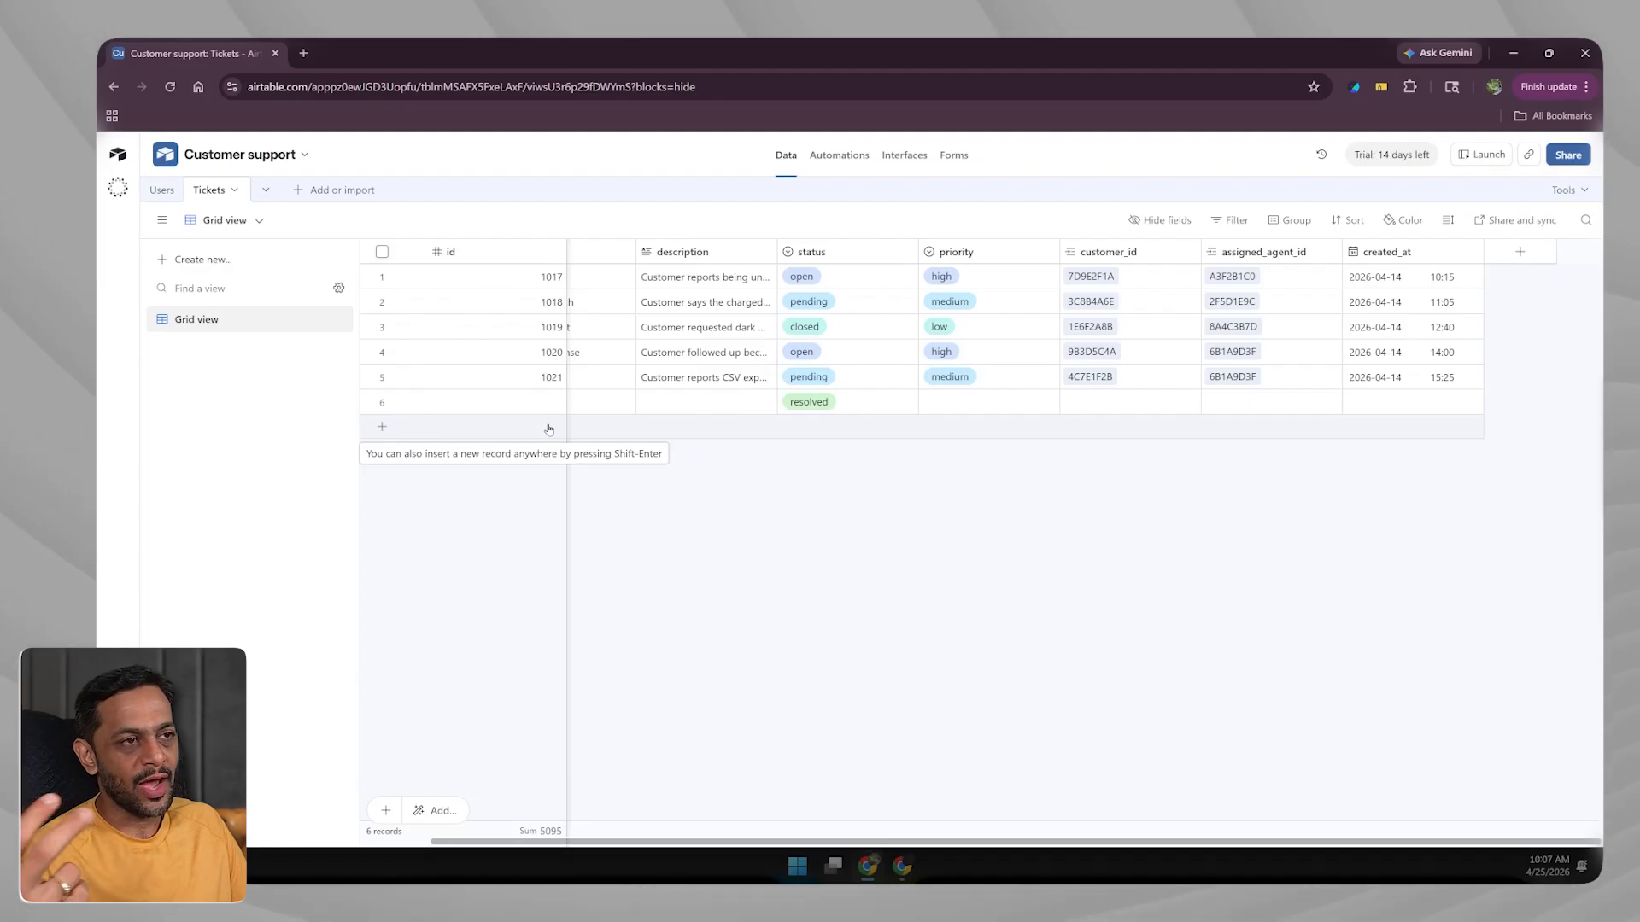
Import into the Tickets table from Google Sheets using the second account and the Customer support file.
{"action": "left_click", "coordinate": [236, 193]}
{"action": "mouse_move", "coordinate": [235, 227]}
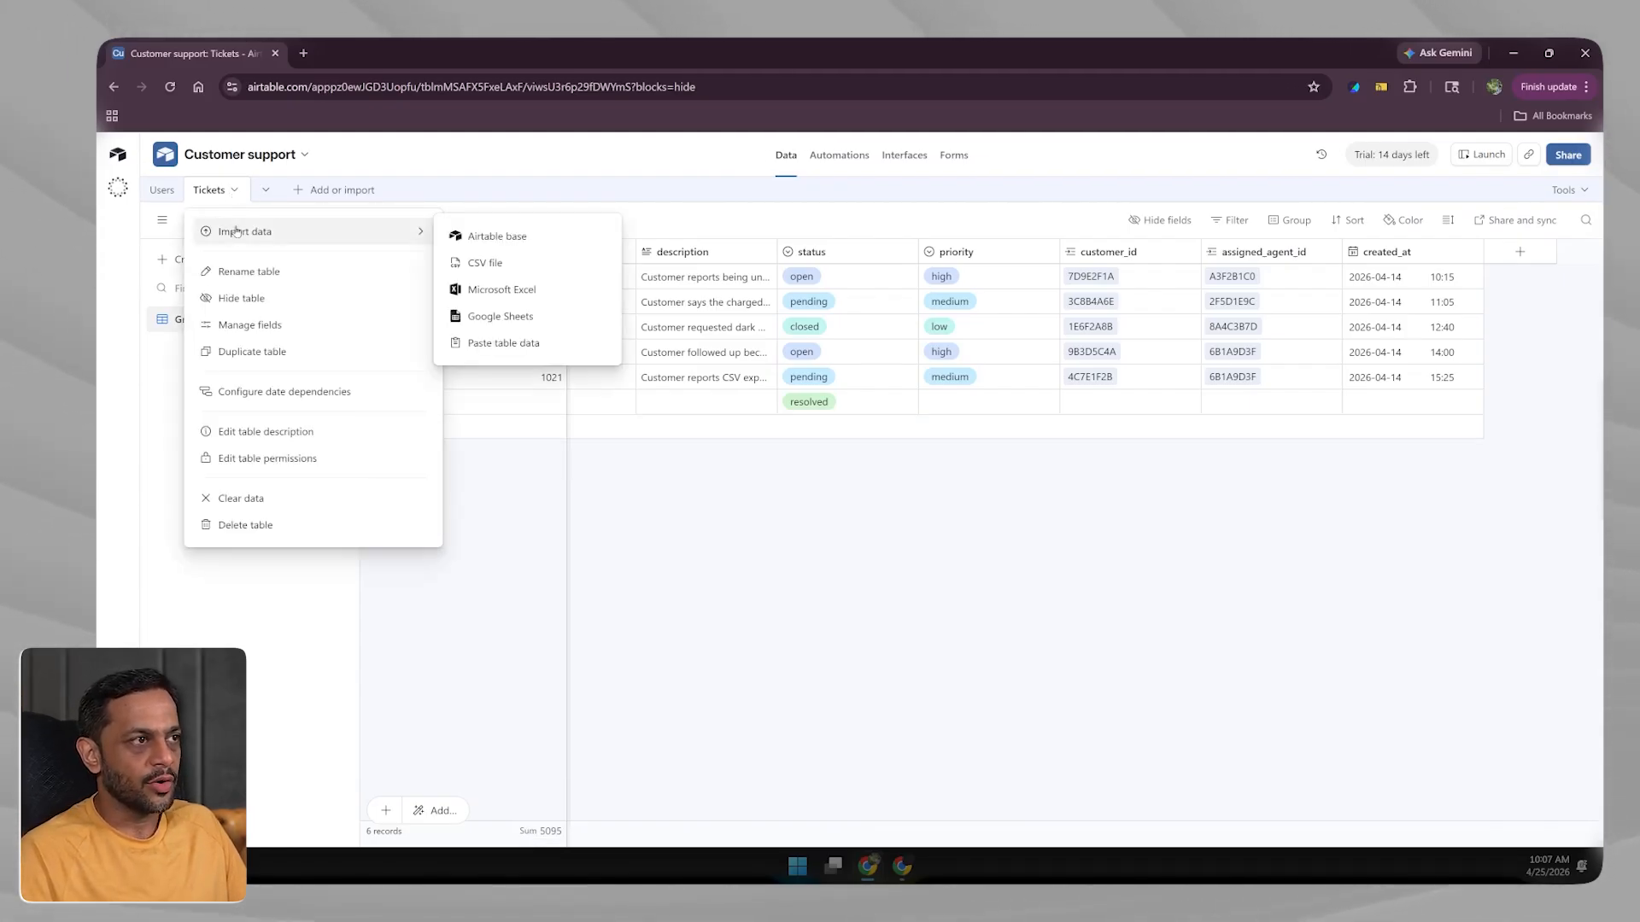
{"action": "left_click", "coordinate": [489, 317]}
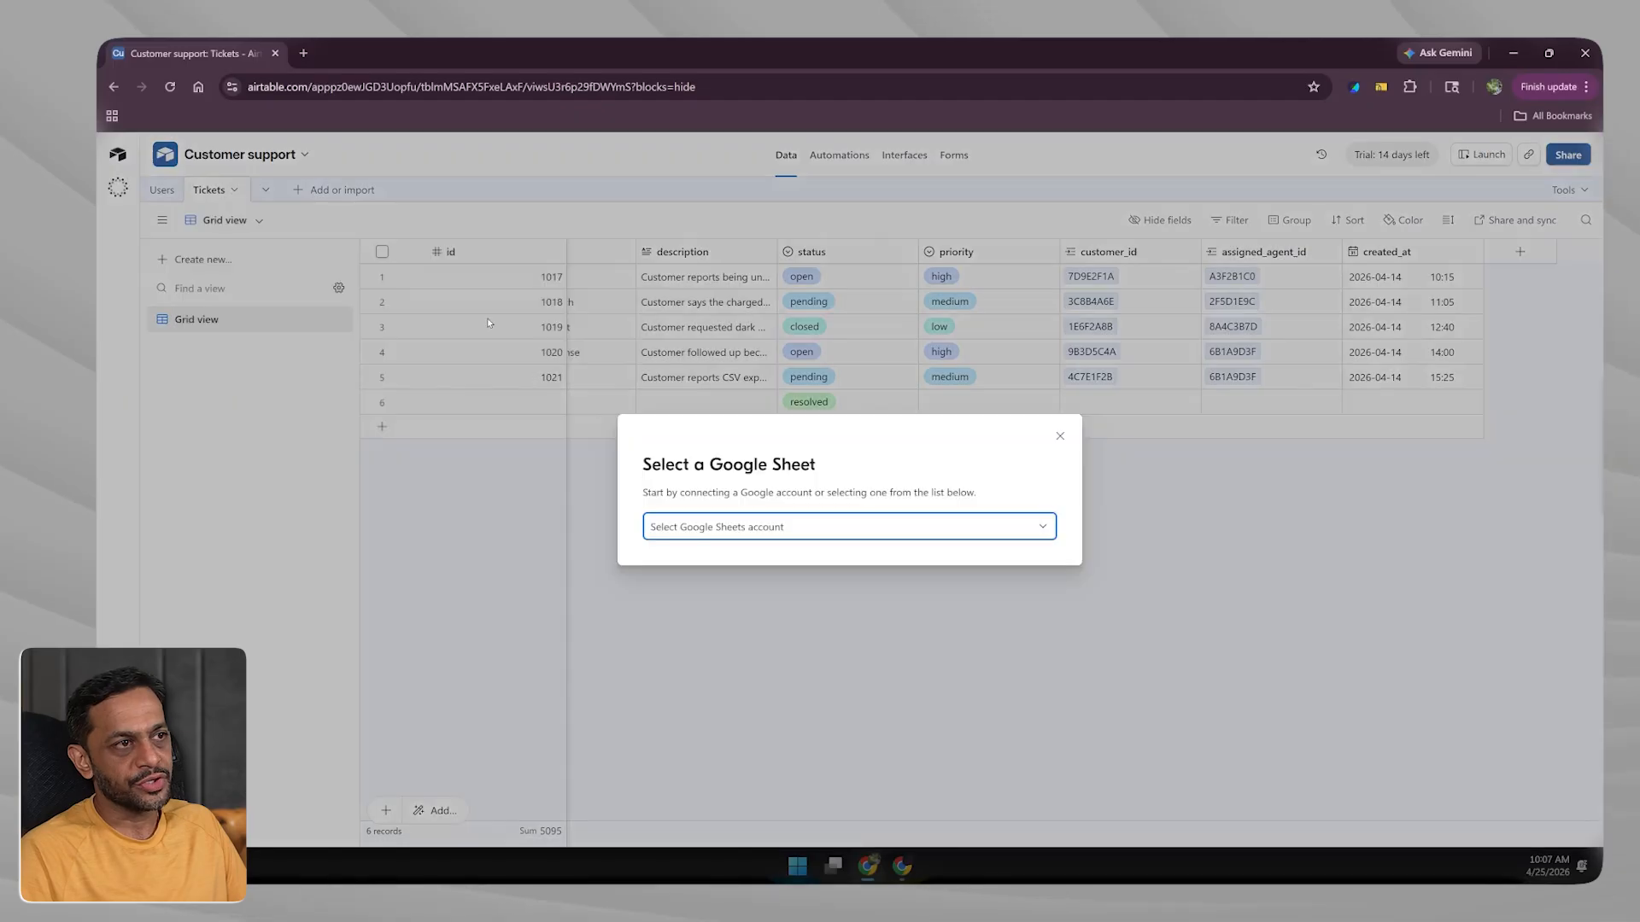
{"action": "left_click", "coordinate": [783, 529]}
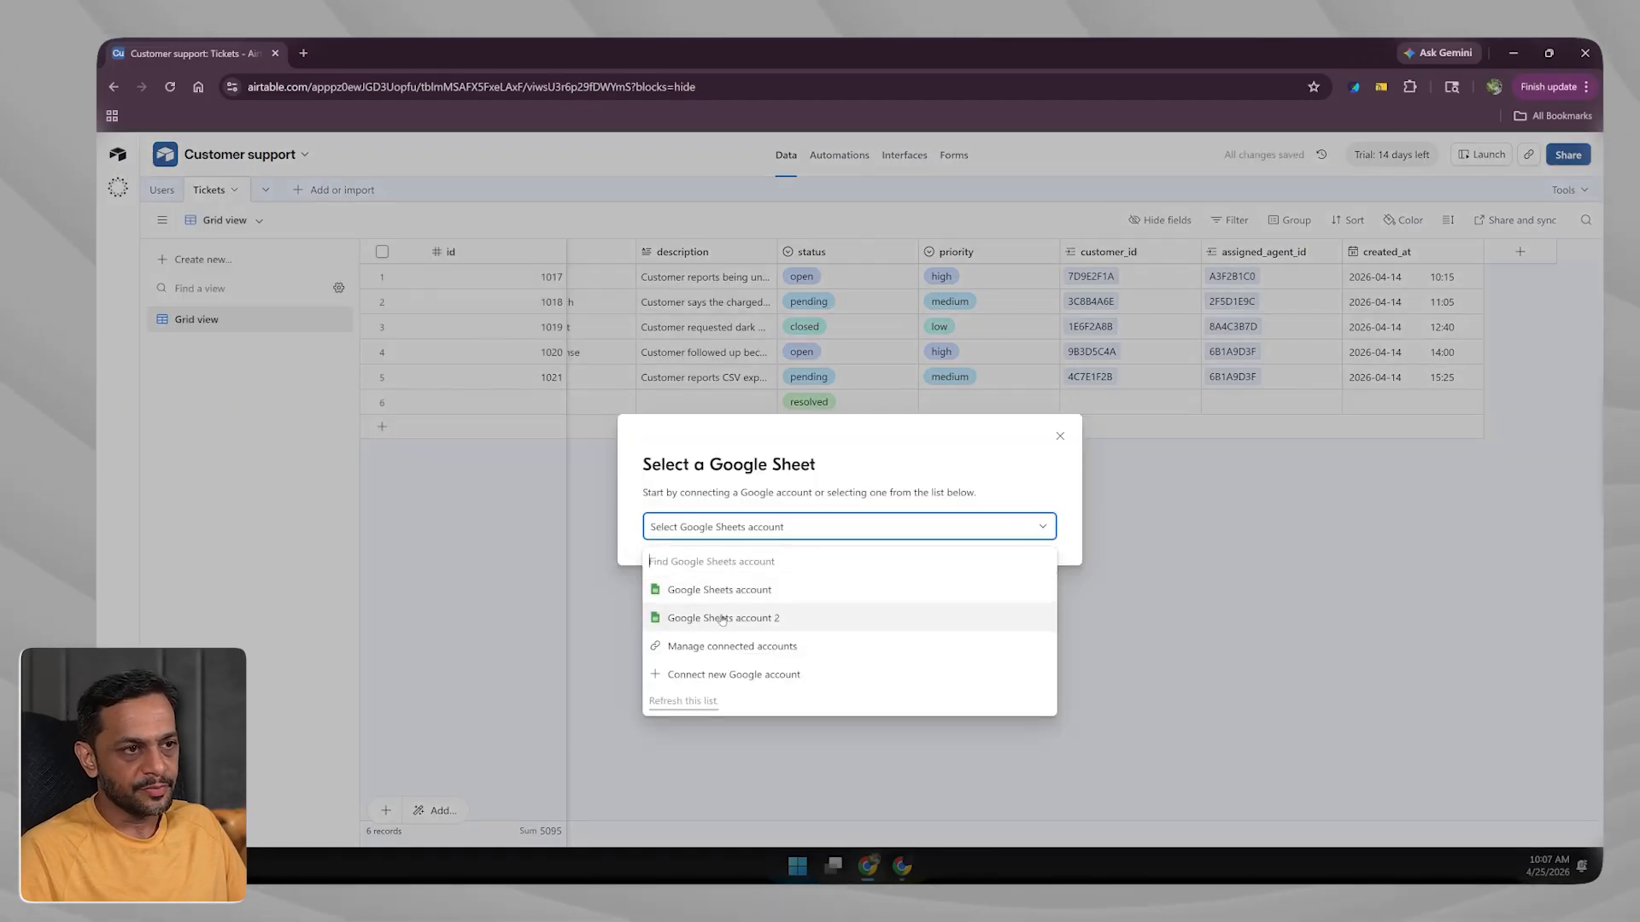
{"action": "left_click", "coordinate": [721, 618]}
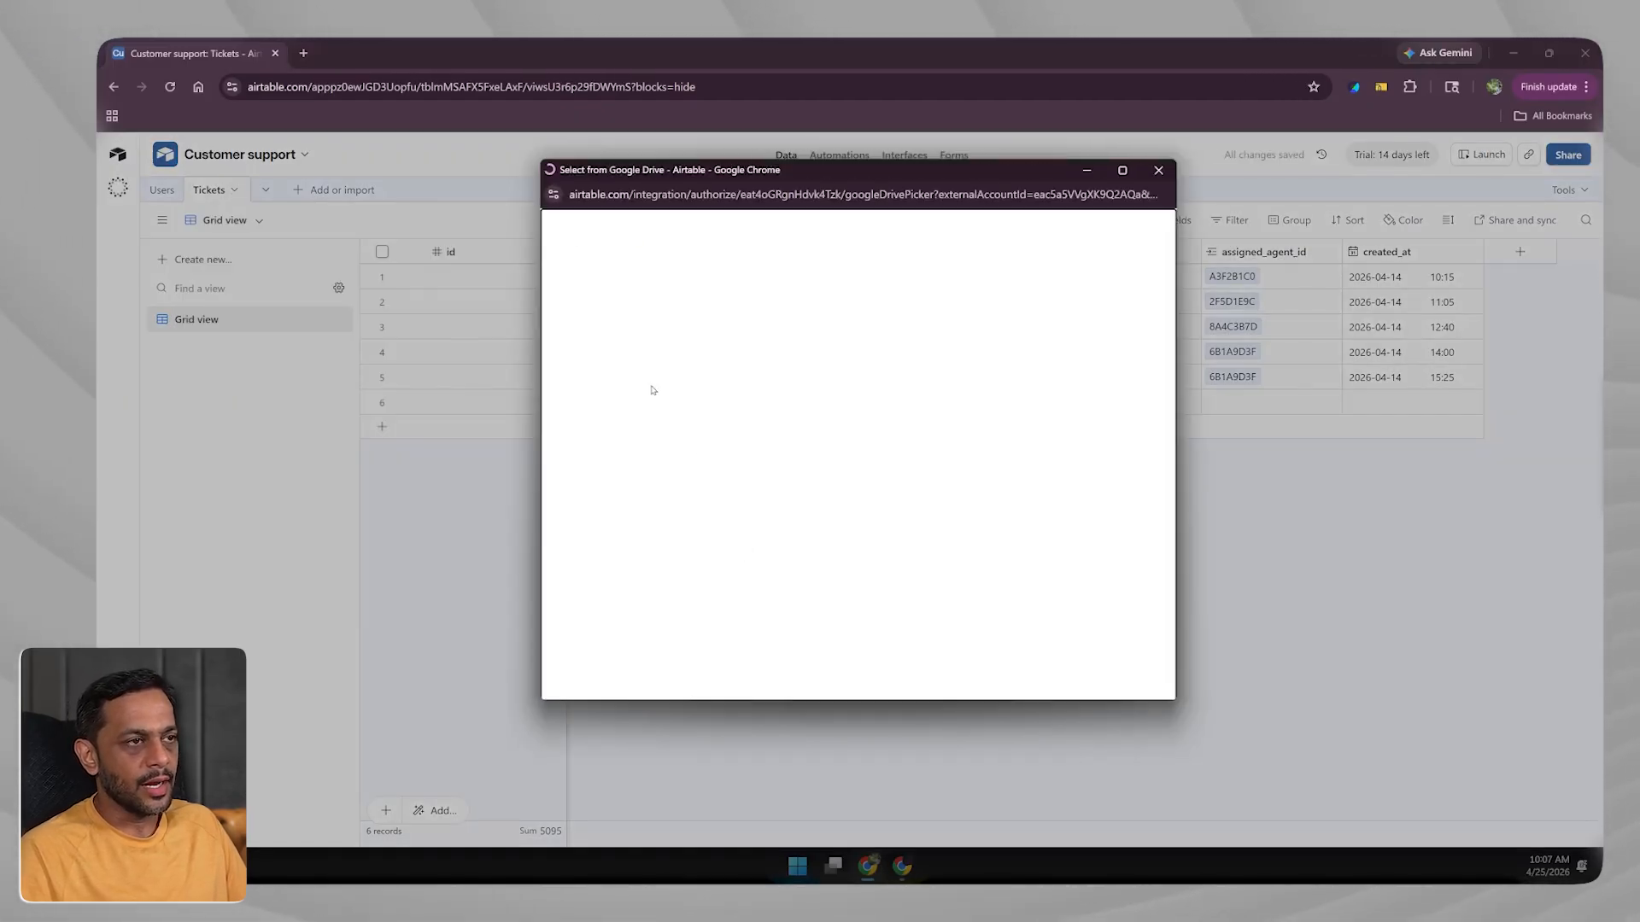
{"action": "left_click", "coordinate": [625, 360]}
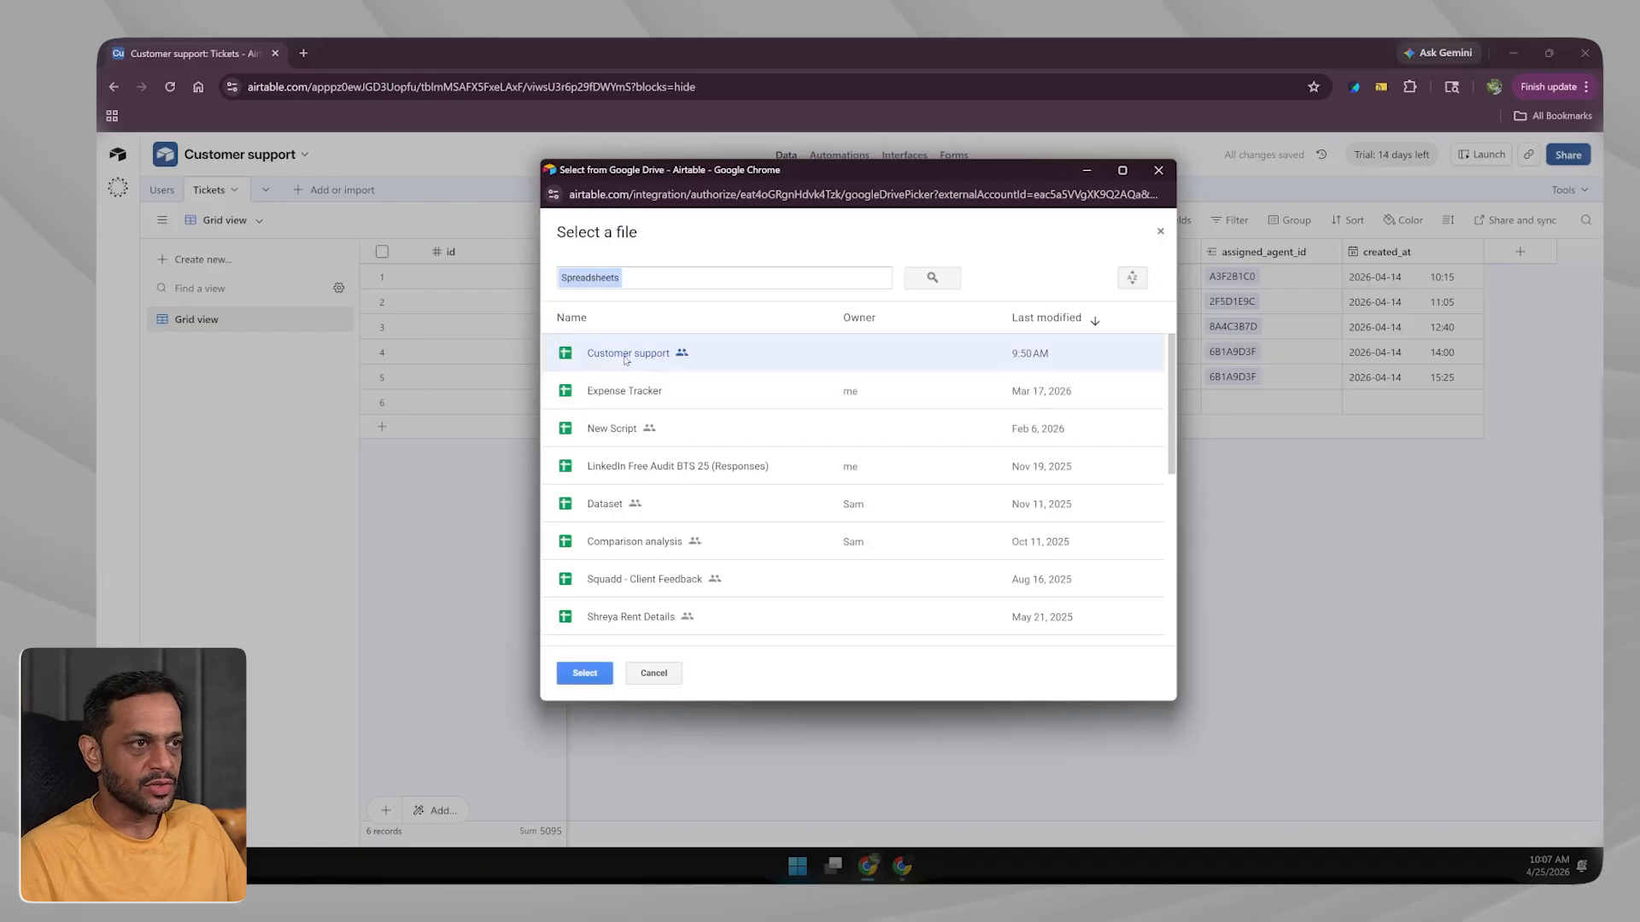
{"action": "left_click", "coordinate": [584, 673]}
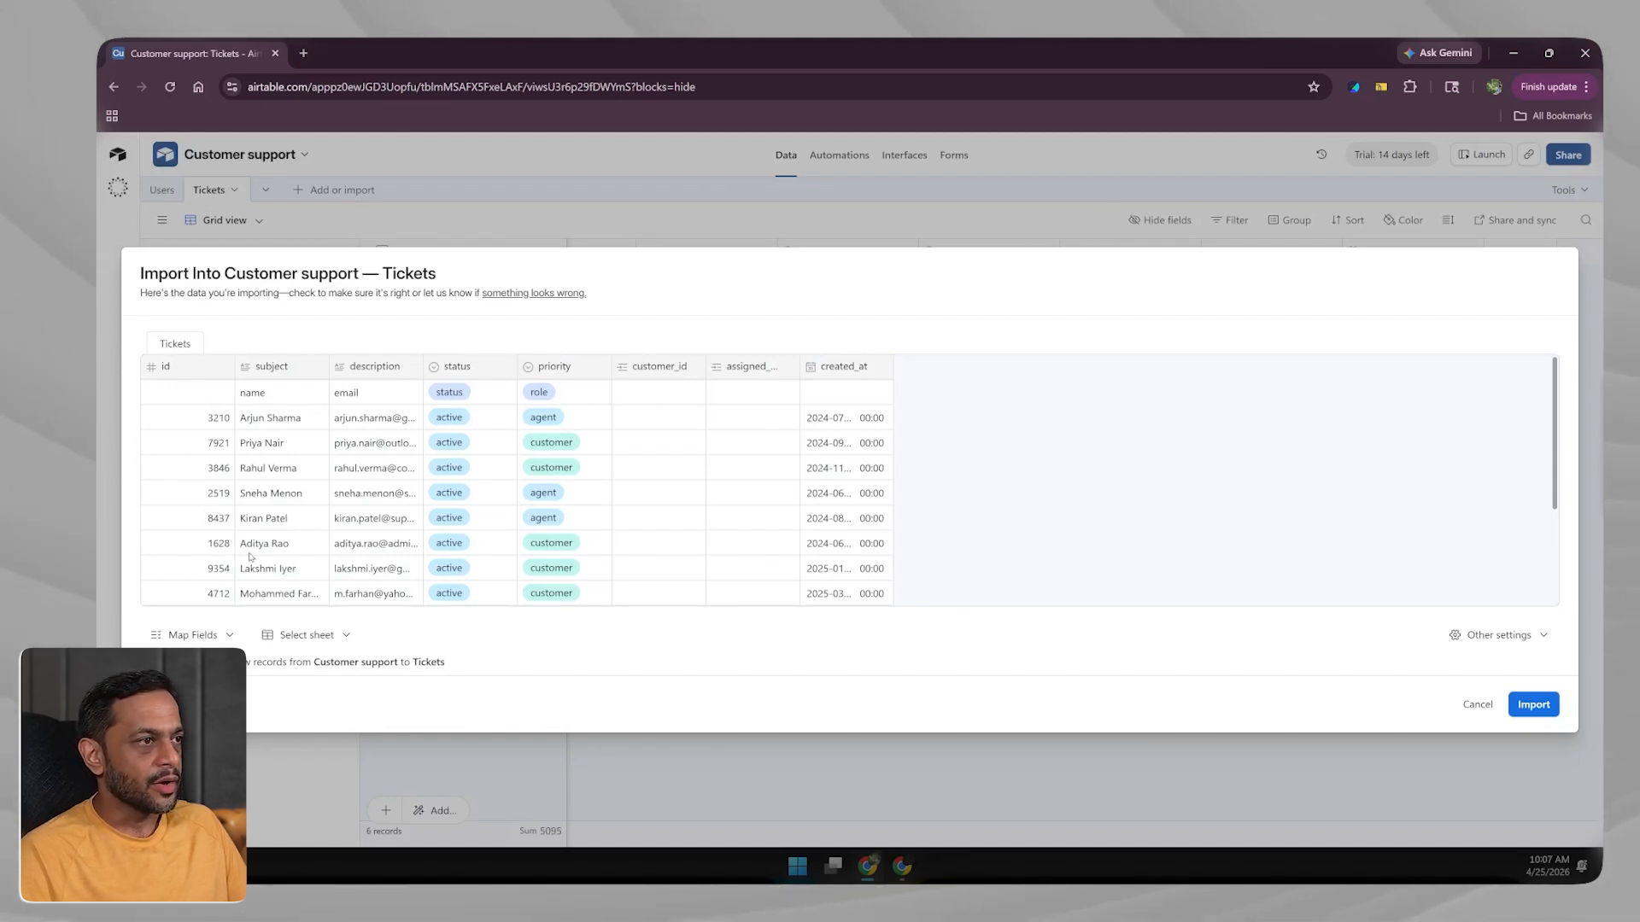
Include customer_id in the import's field mapping.
{"action": "left_click", "coordinate": [207, 638]}
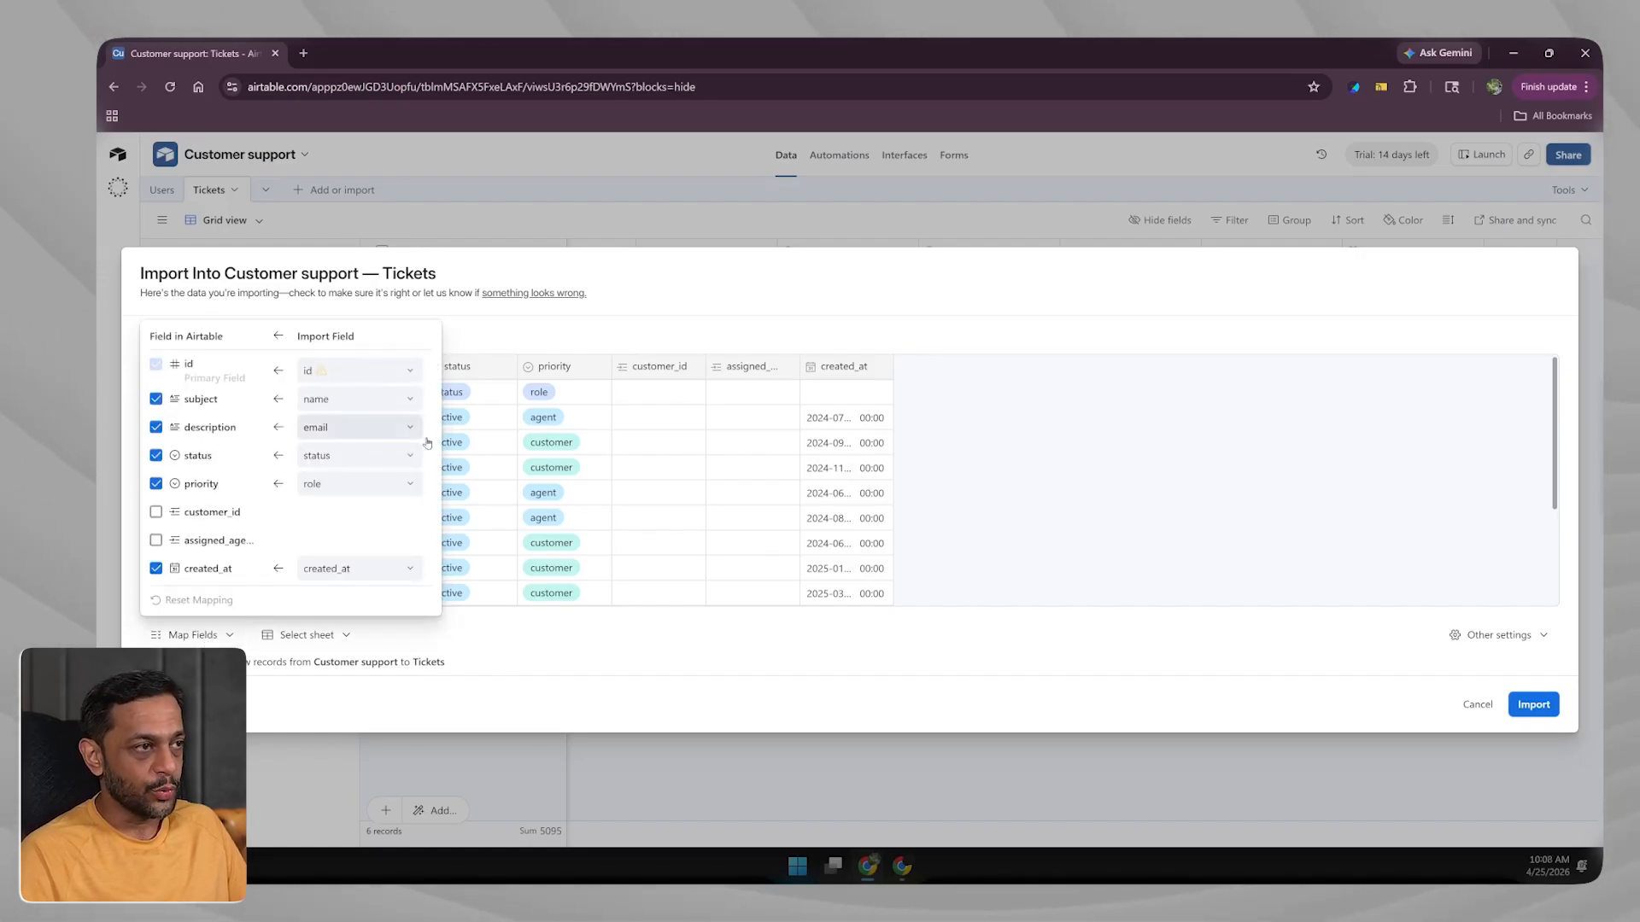
{"action": "left_click", "coordinate": [155, 512]}
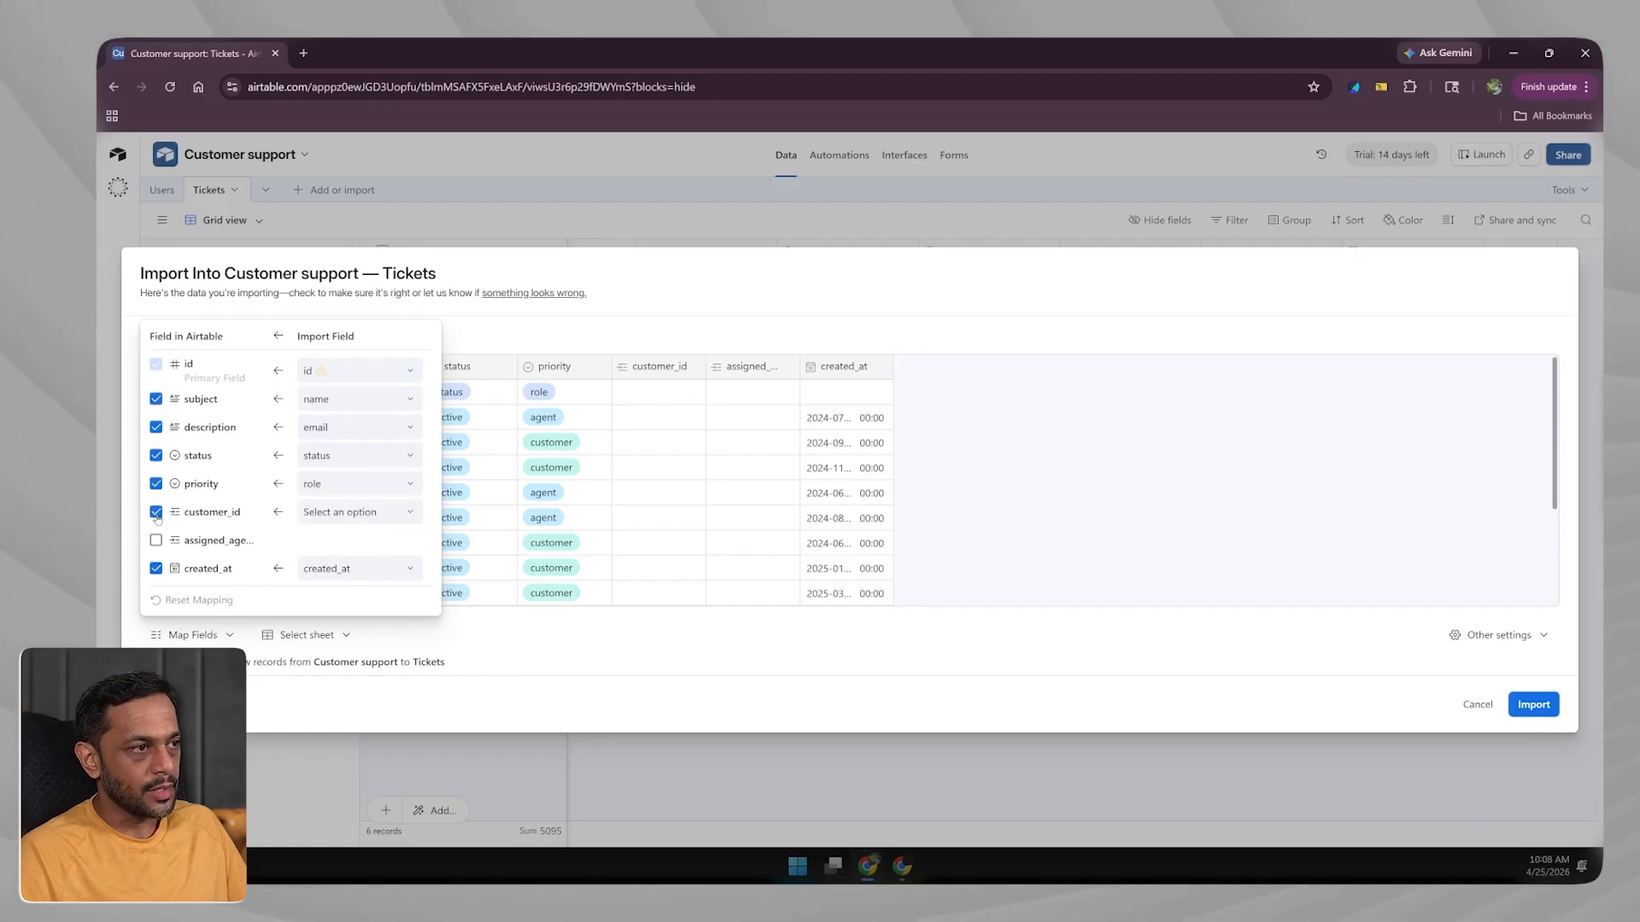
{"action": "left_click", "coordinate": [338, 519]}
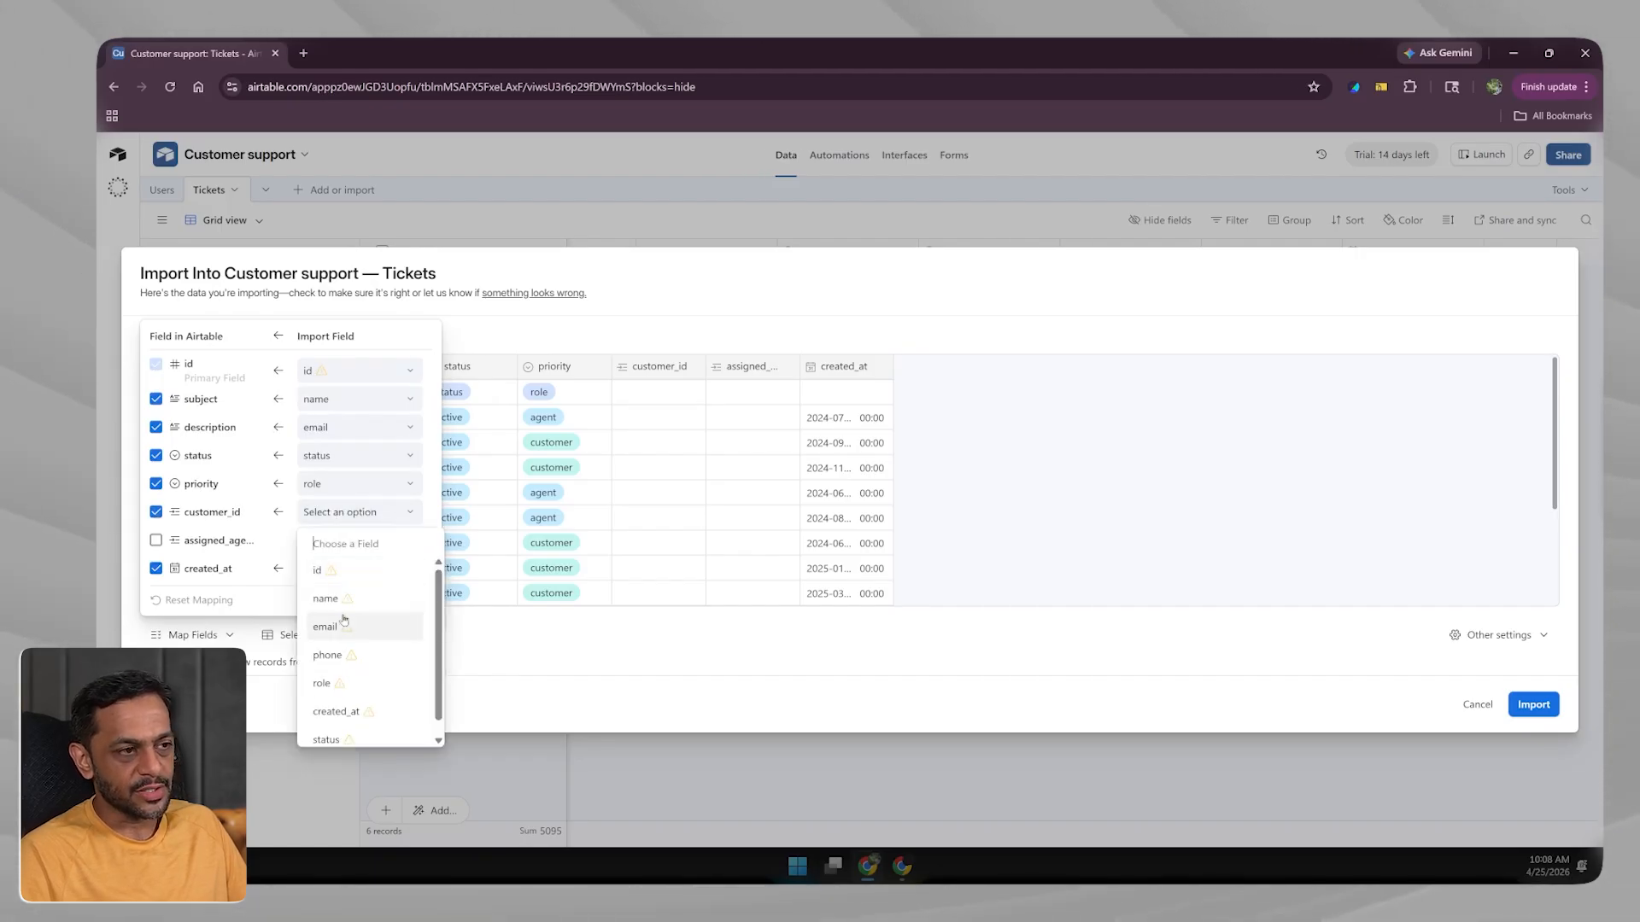
{"action": "left_click", "coordinate": [155, 512]}
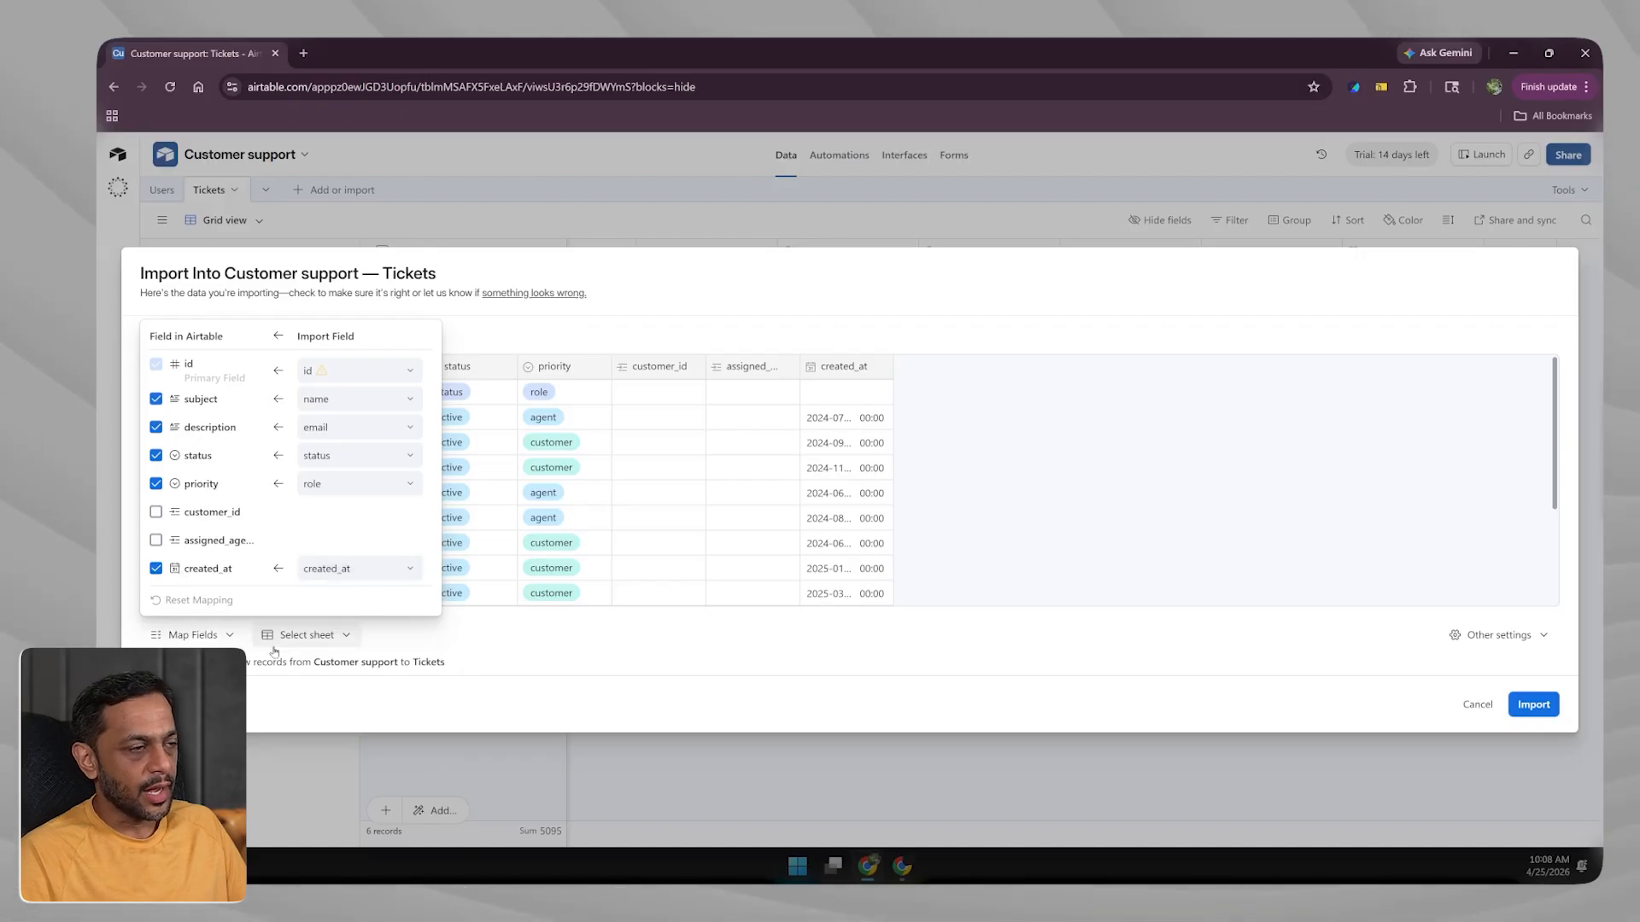
{"action": "left_click", "coordinate": [269, 700]}
Choose the Tickets sheet instead of Users as the import source.
{"action": "left_click", "coordinate": [308, 638]}
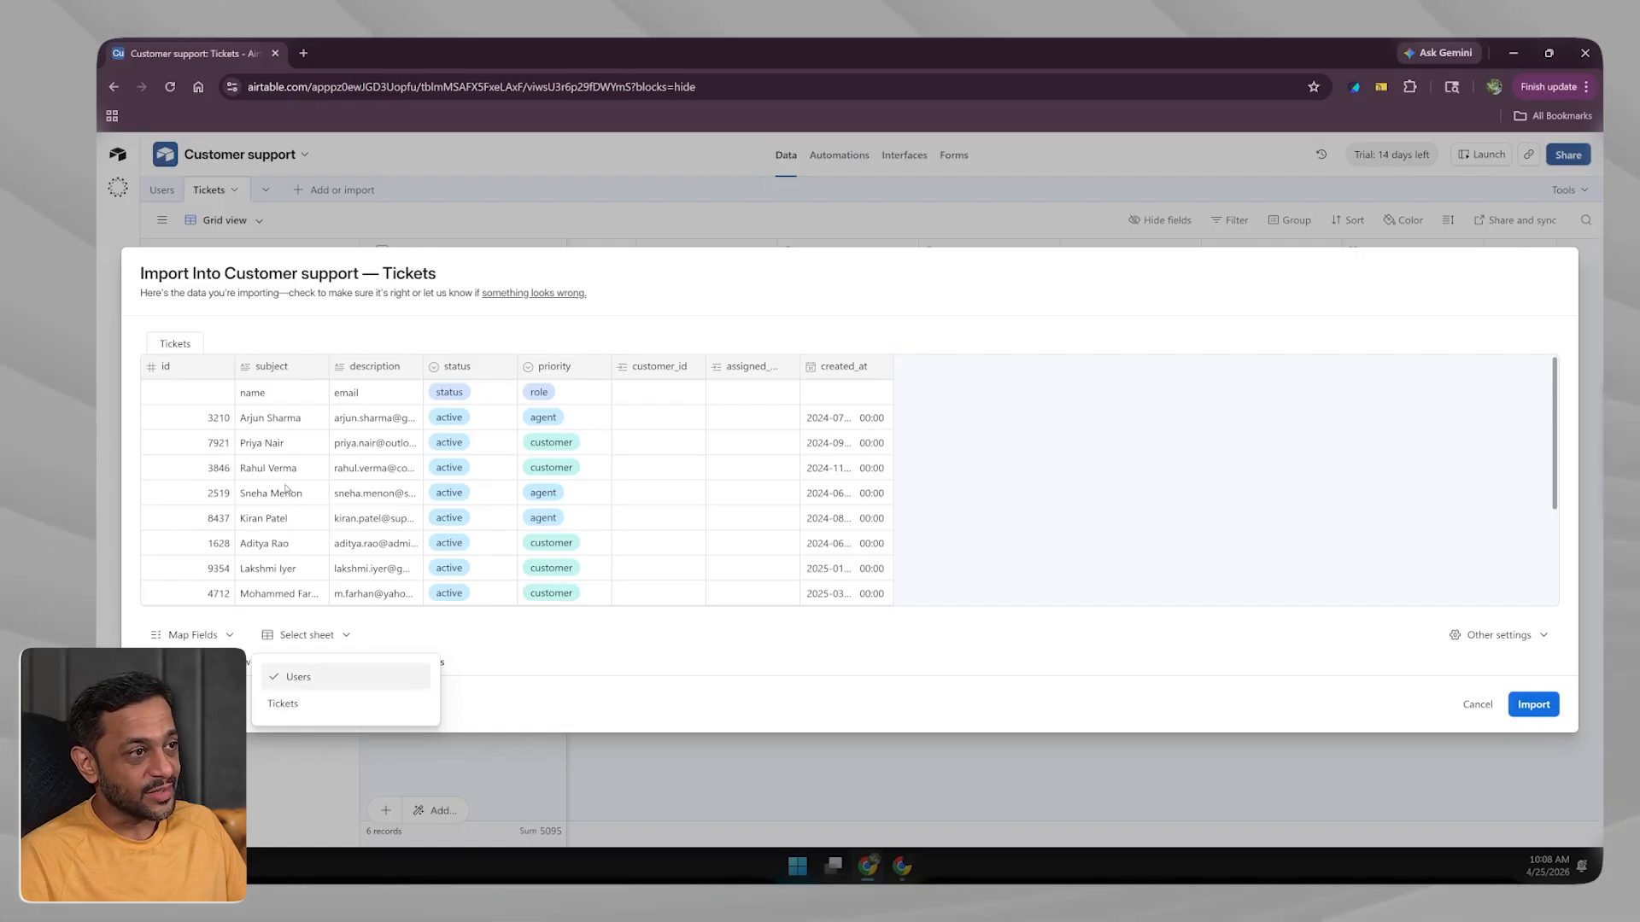
{"action": "left_click", "coordinate": [284, 704]}
{"action": "left_click", "coordinate": [299, 636]}
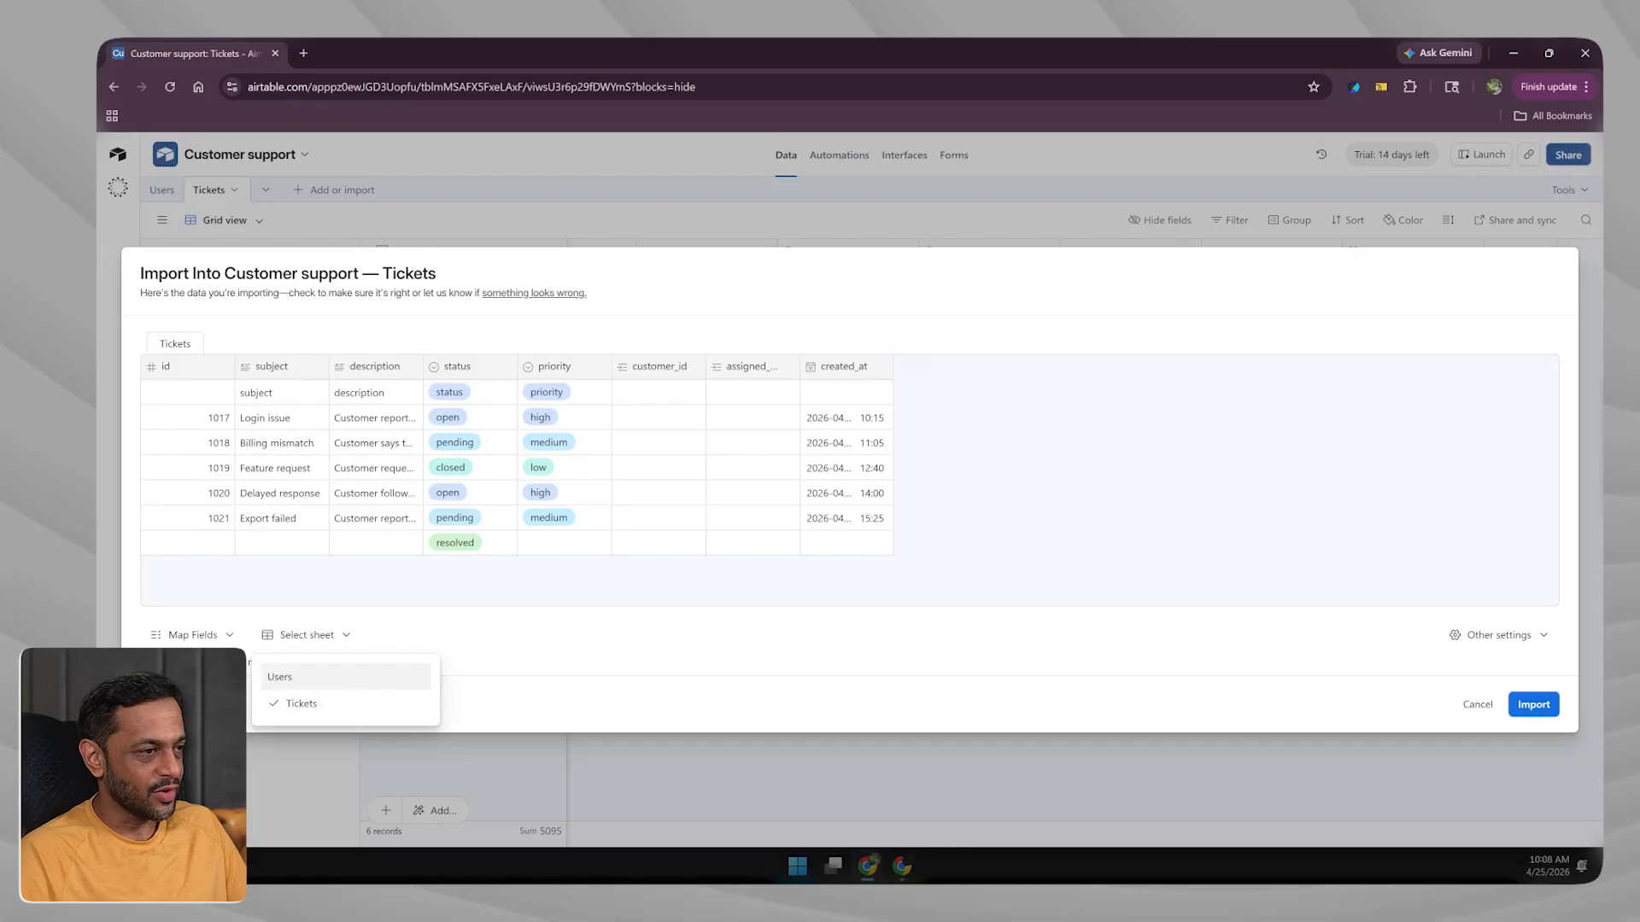
{"action": "left_click", "coordinate": [298, 636]}
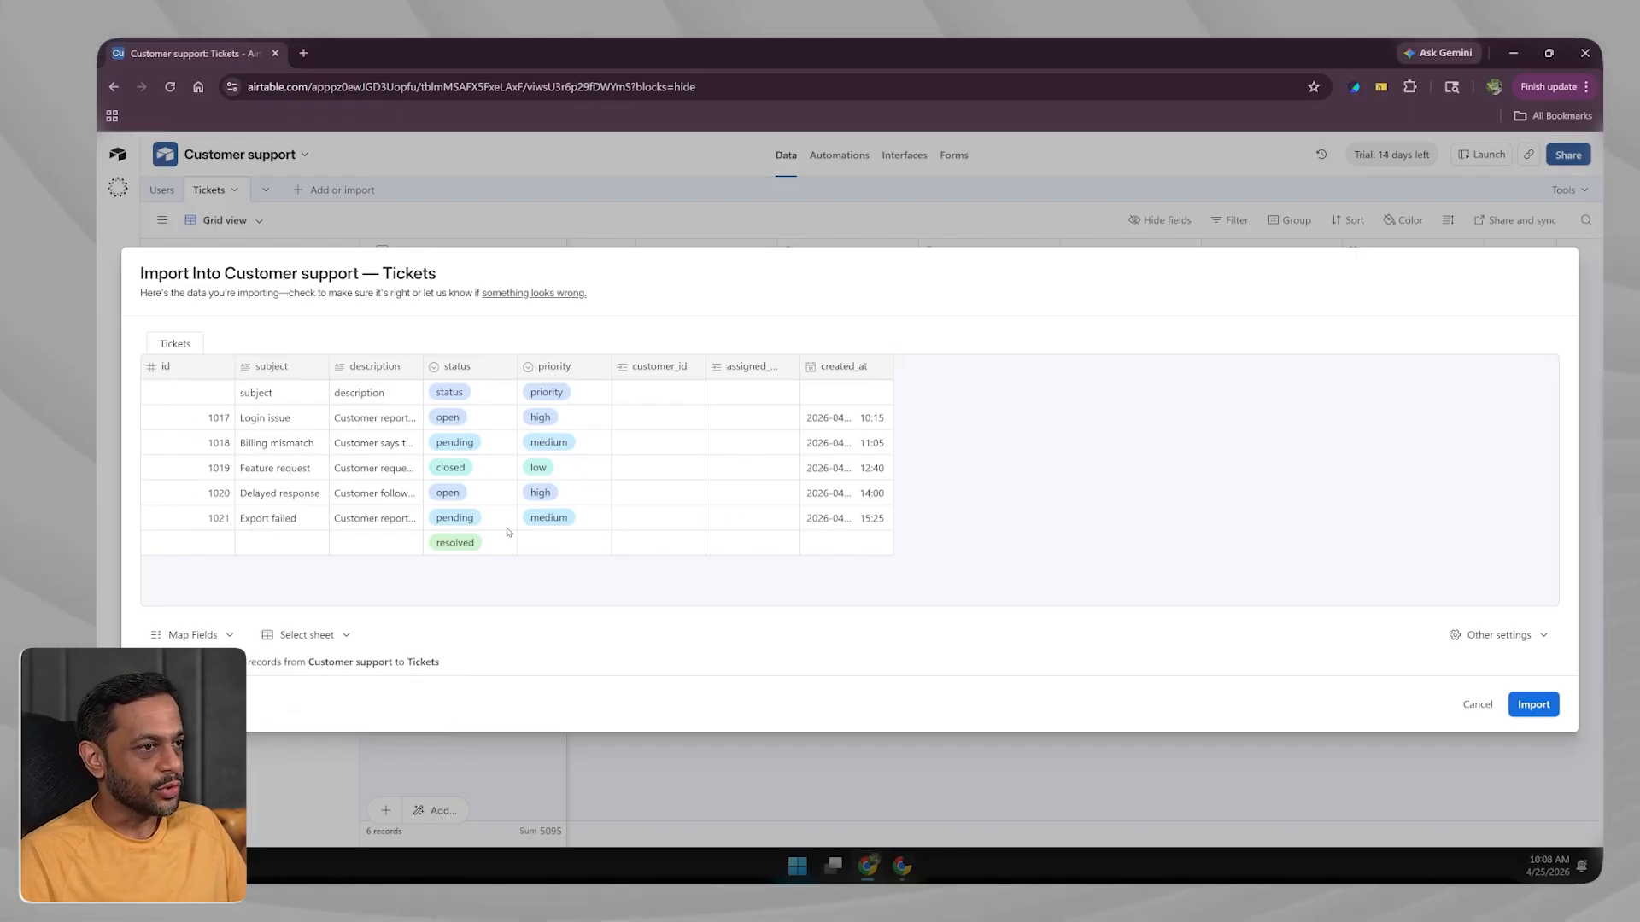
Exclude the header row from the import and run it into Tickets.
{"action": "left_click", "coordinate": [1493, 640]}
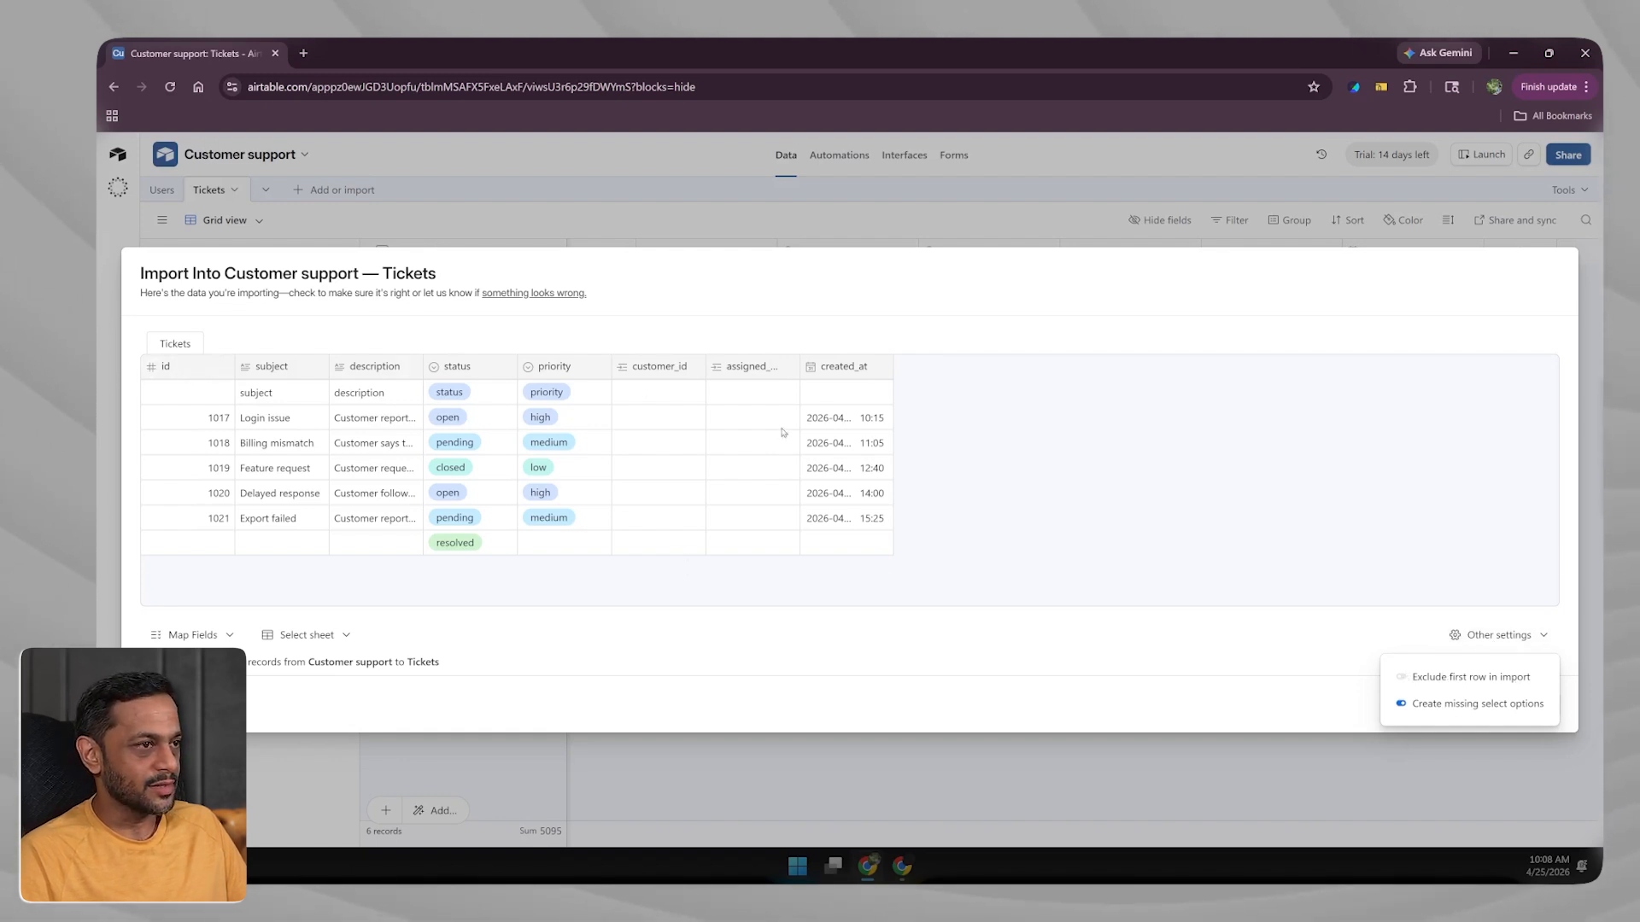
{"action": "left_click", "coordinate": [1401, 677]}
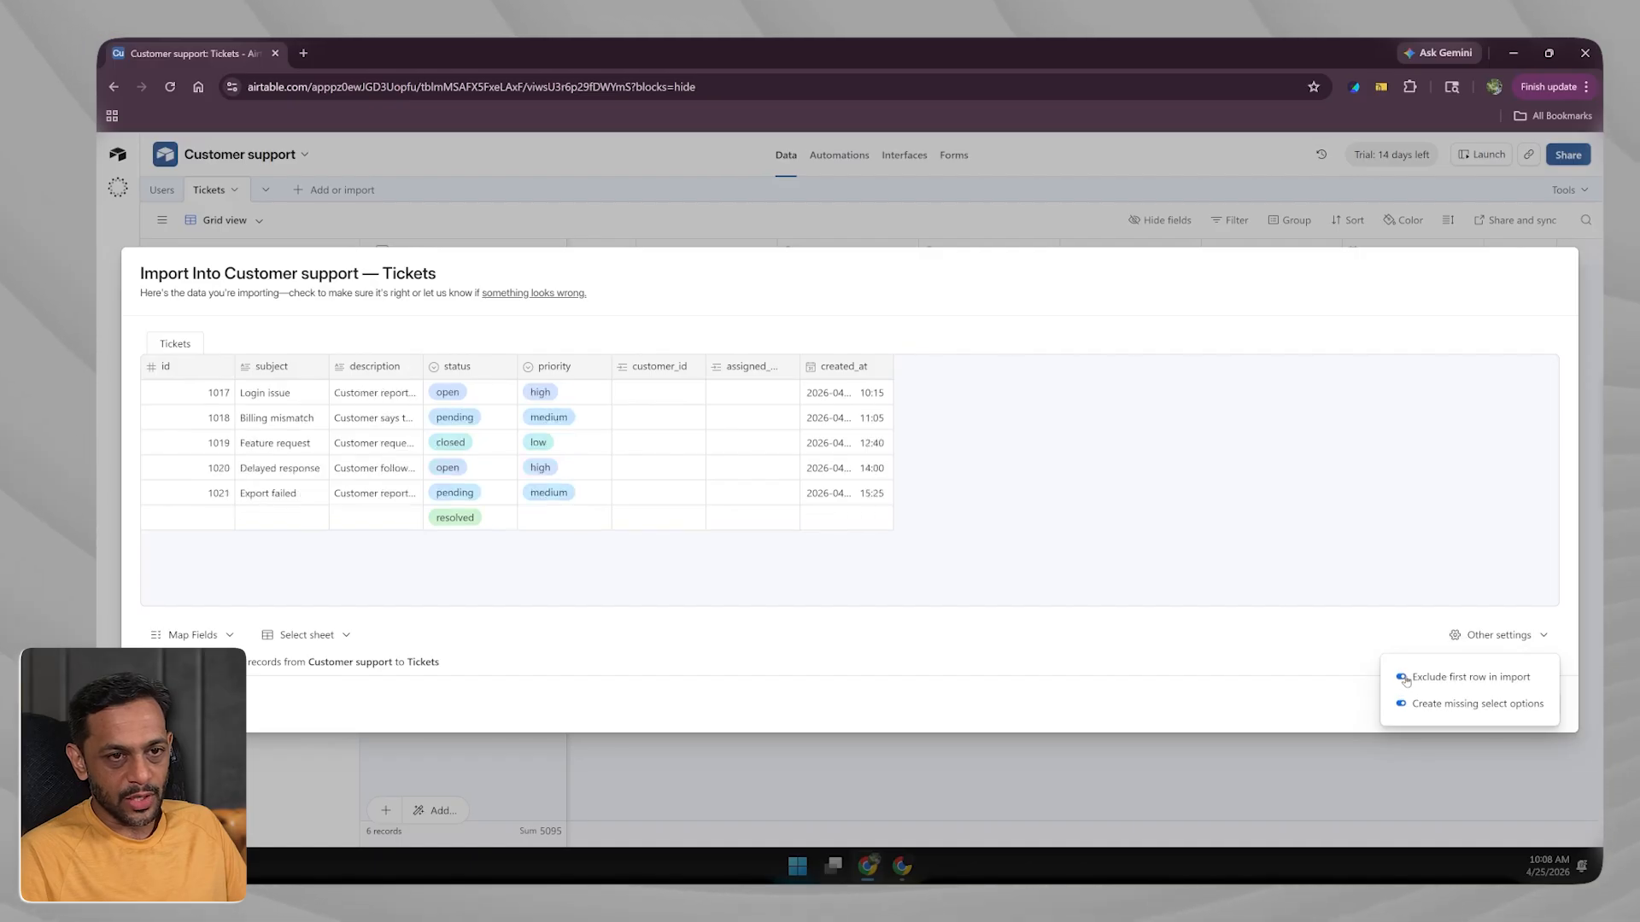
{"action": "left_click", "coordinate": [1372, 696]}
{"action": "left_click", "coordinate": [1487, 643]}
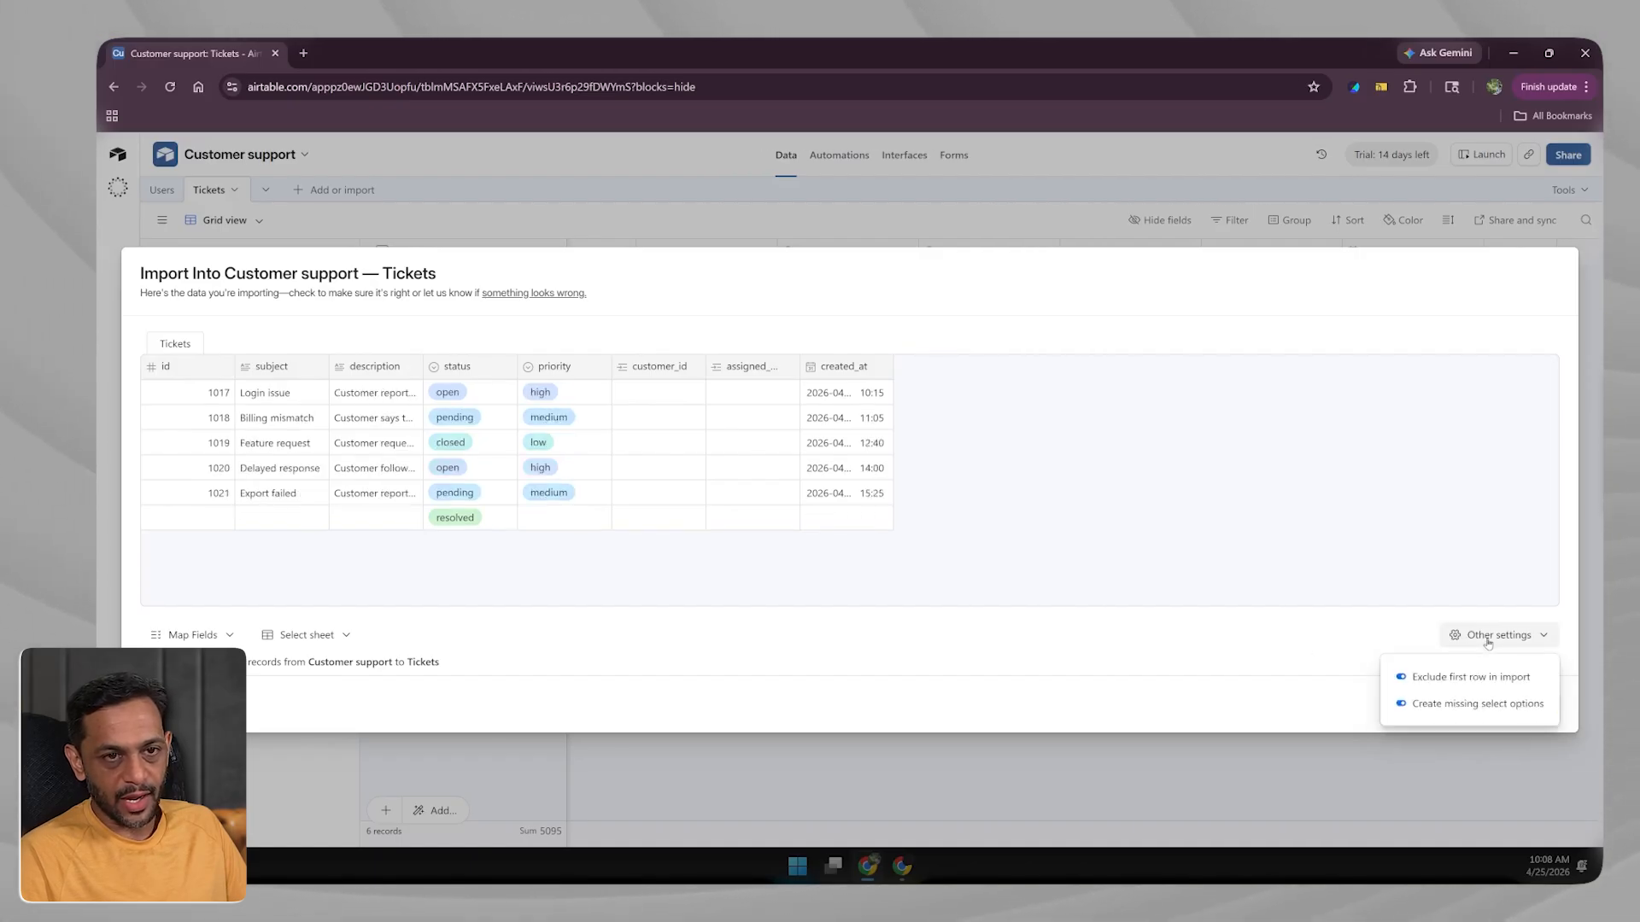
{"action": "left_click", "coordinate": [1281, 675]}
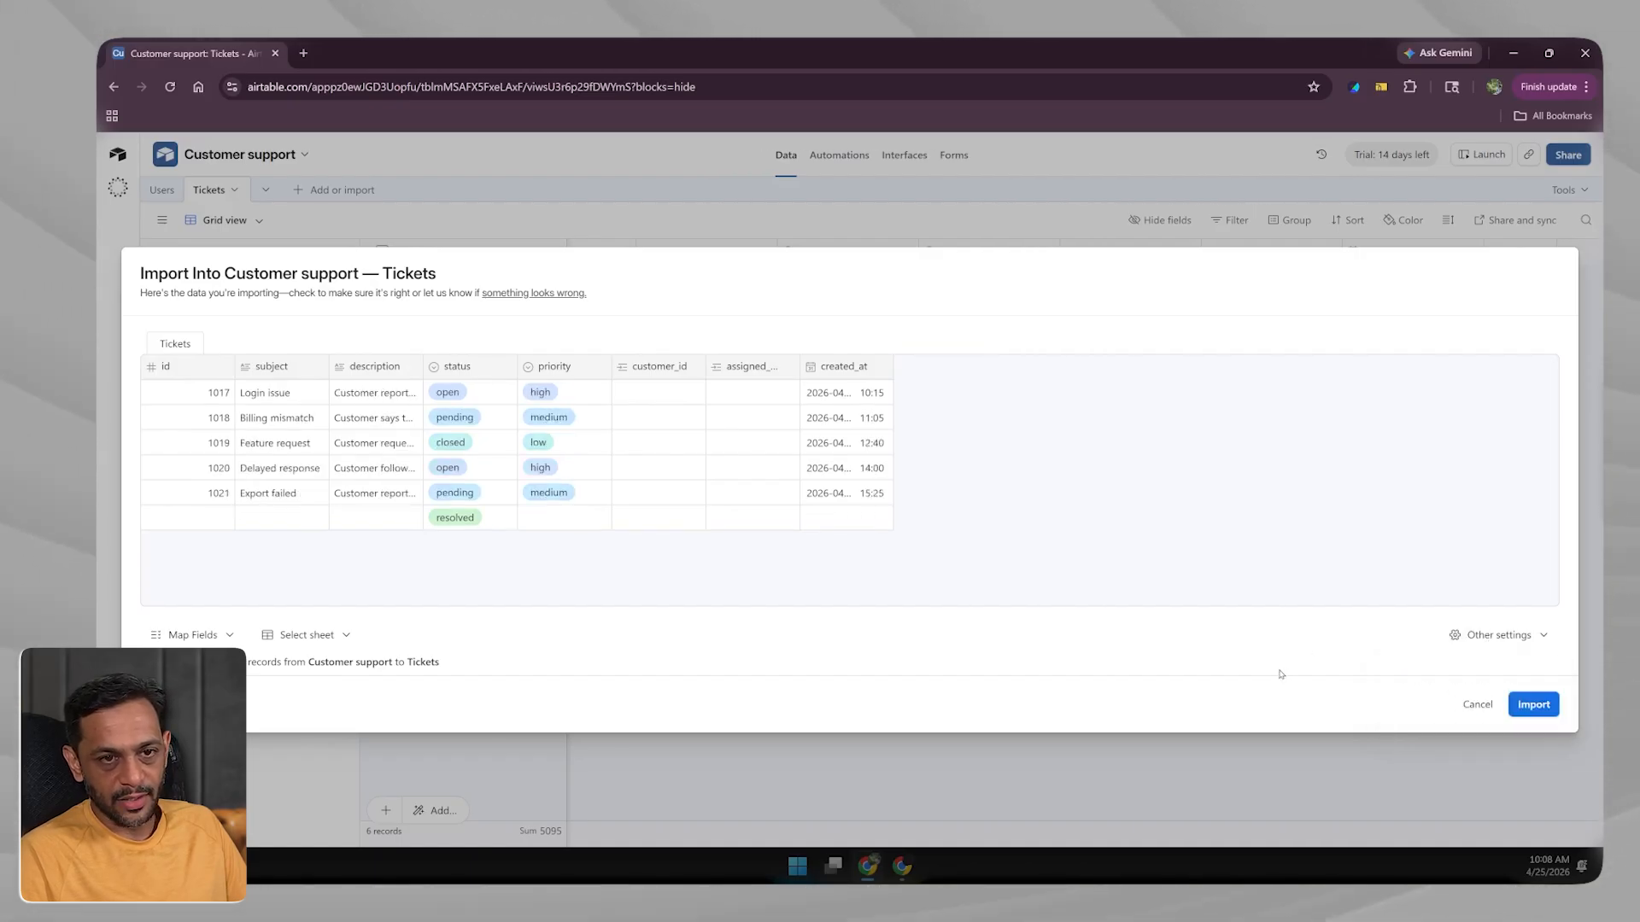
{"action": "left_click", "coordinate": [1544, 706]}
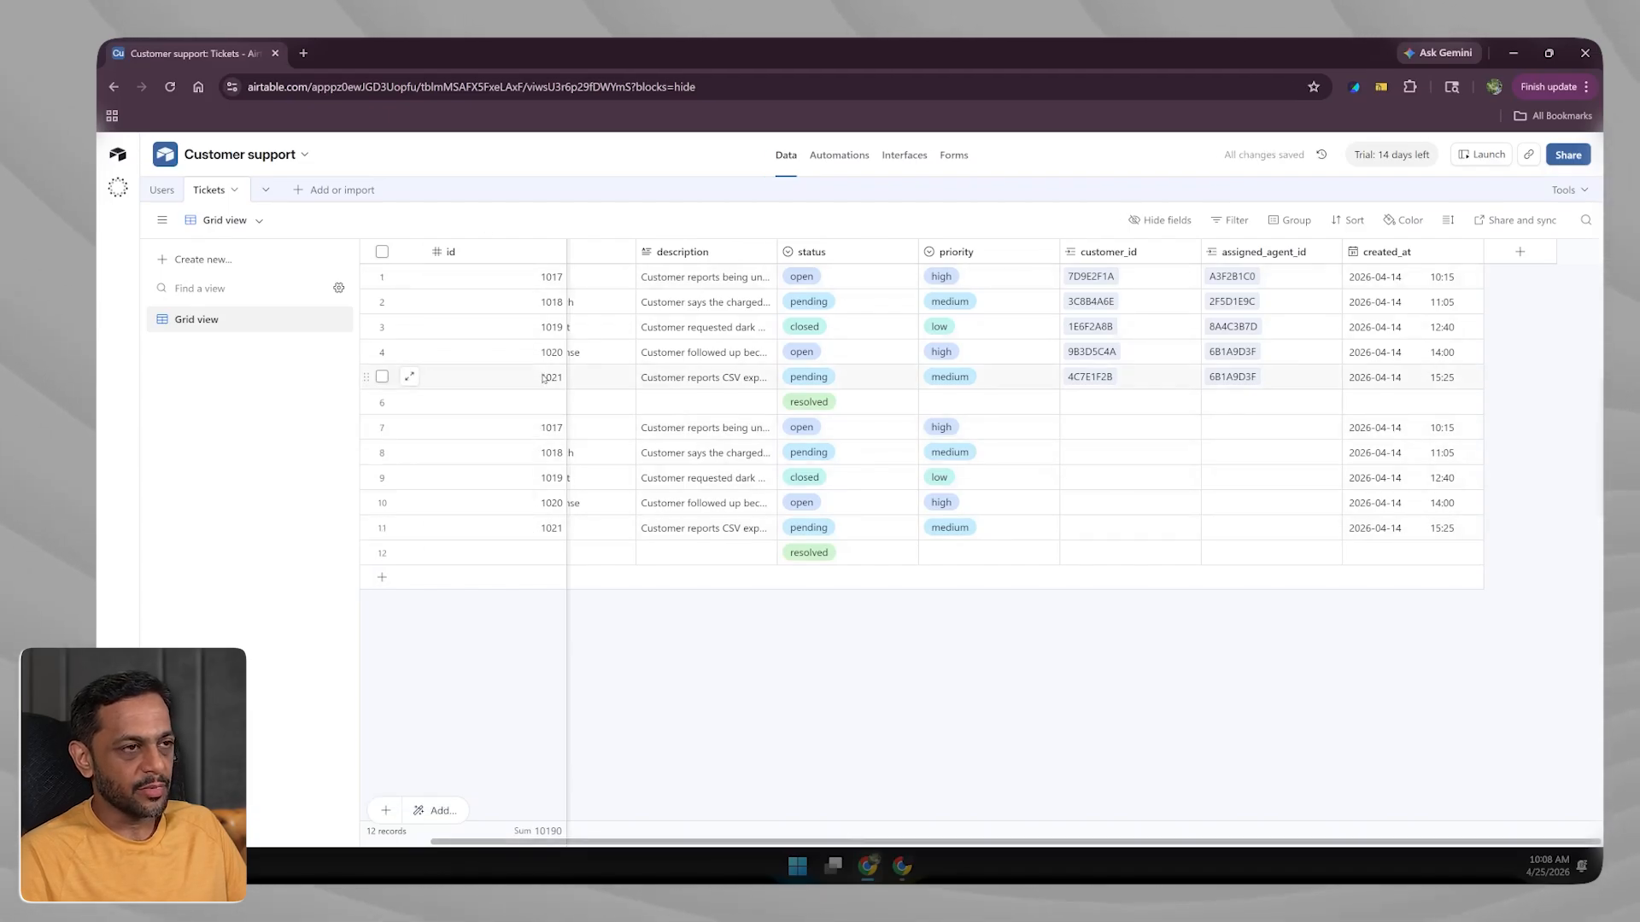
Select duplicate imported rows 7 and 8, remove them, and open the grid view options.
{"action": "left_click", "coordinate": [382, 427]}
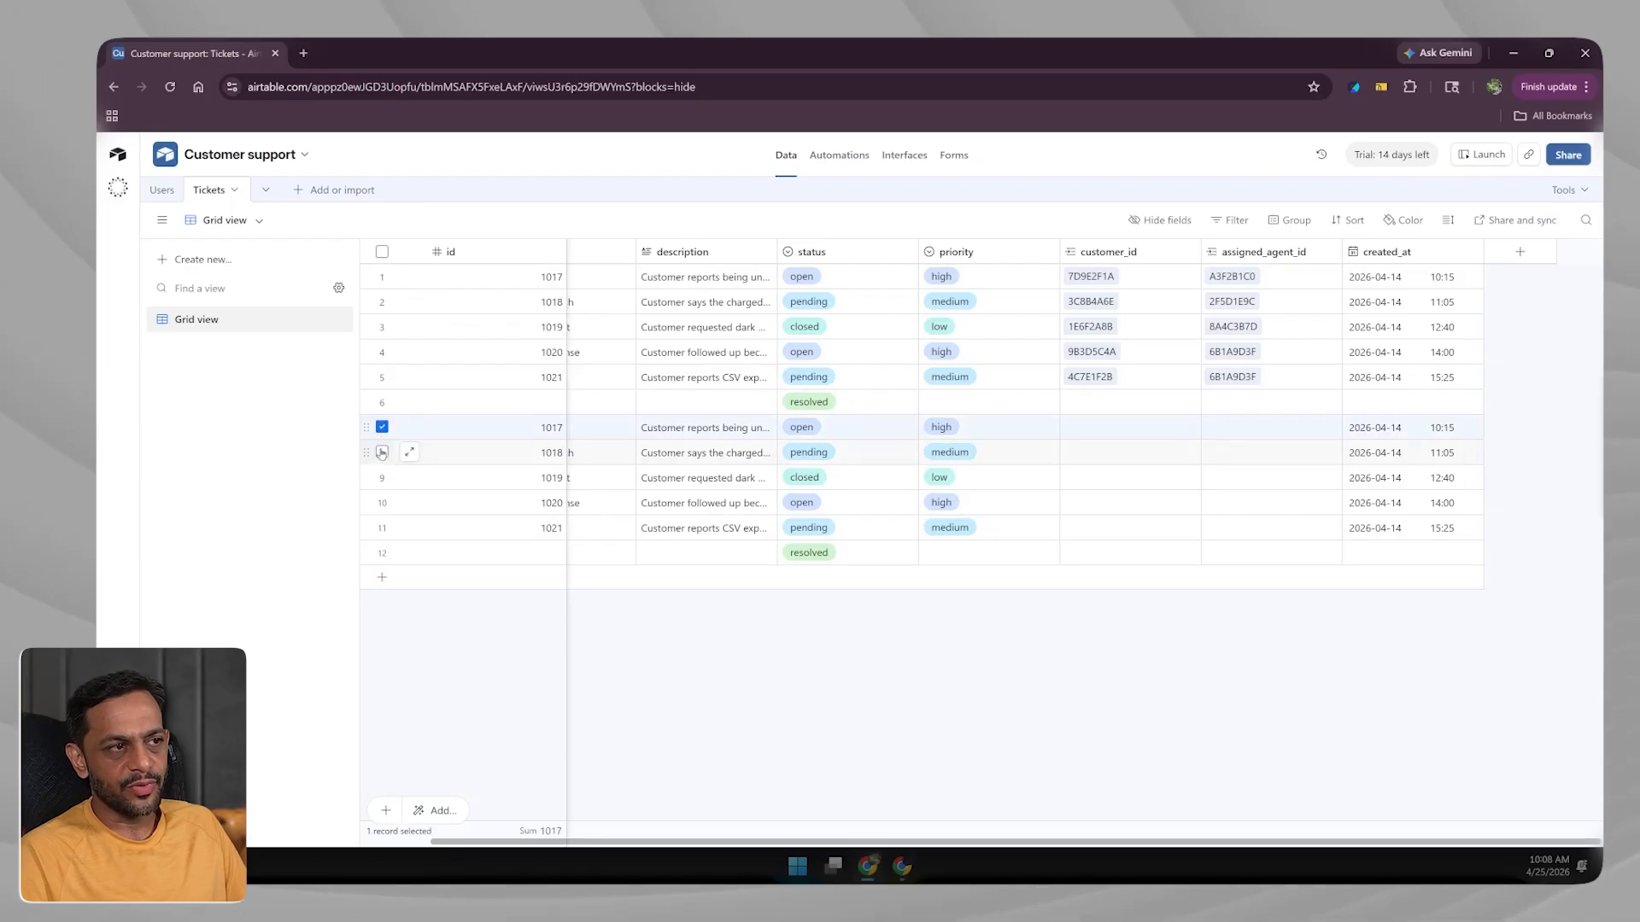
{"action": "left_click", "coordinate": [383, 453]}
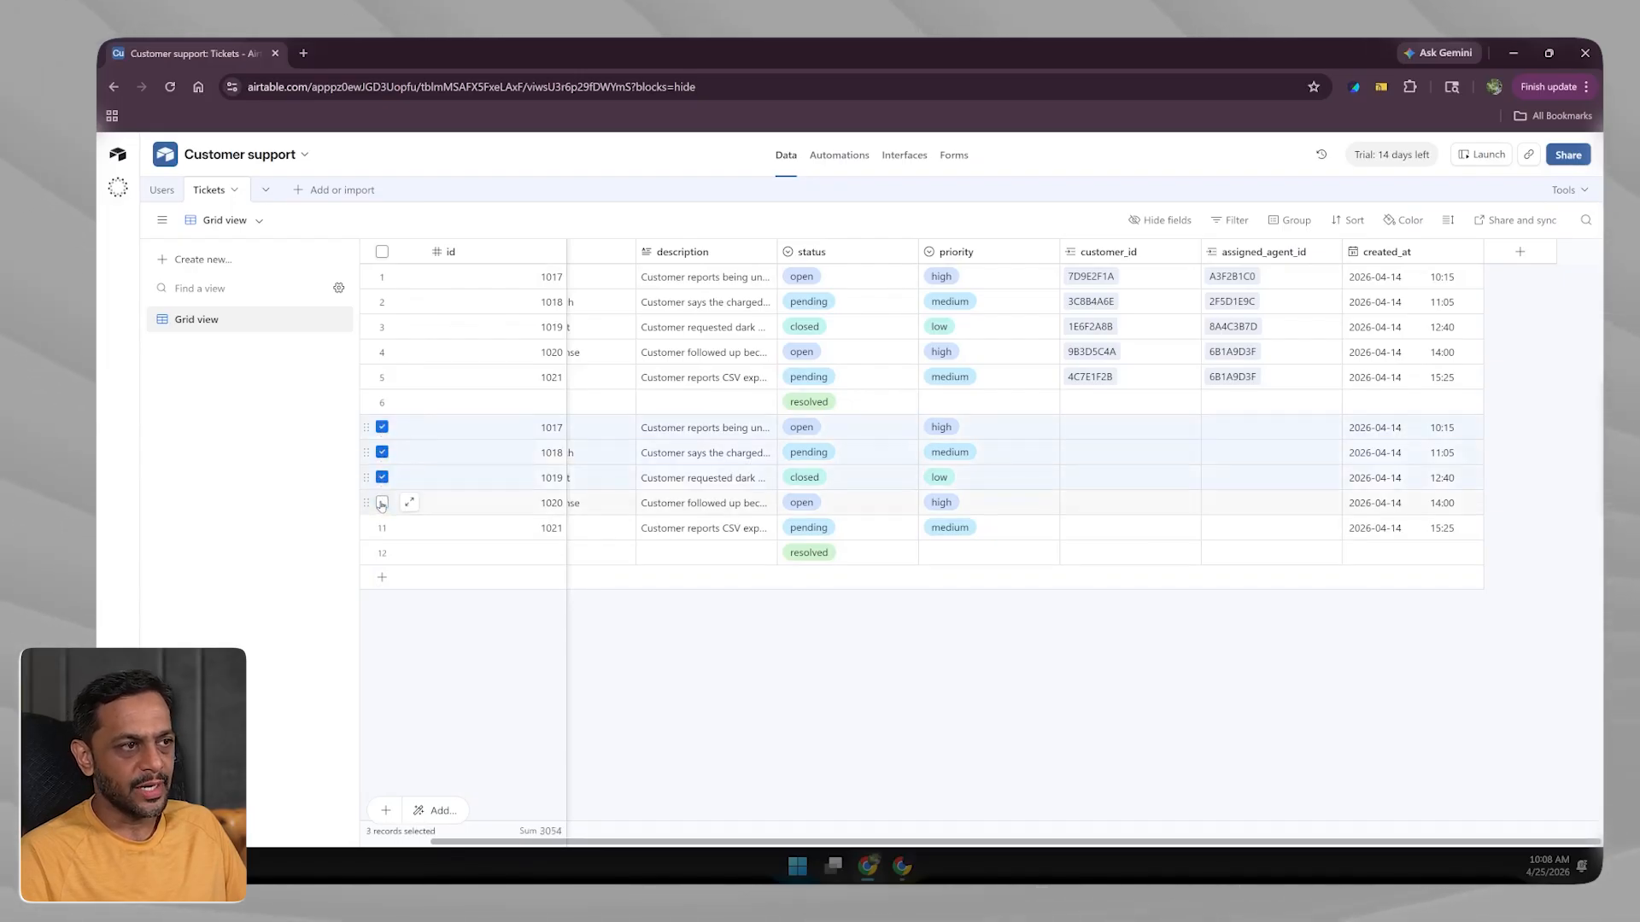
{"action": "key", "text": "ctrl+z"}
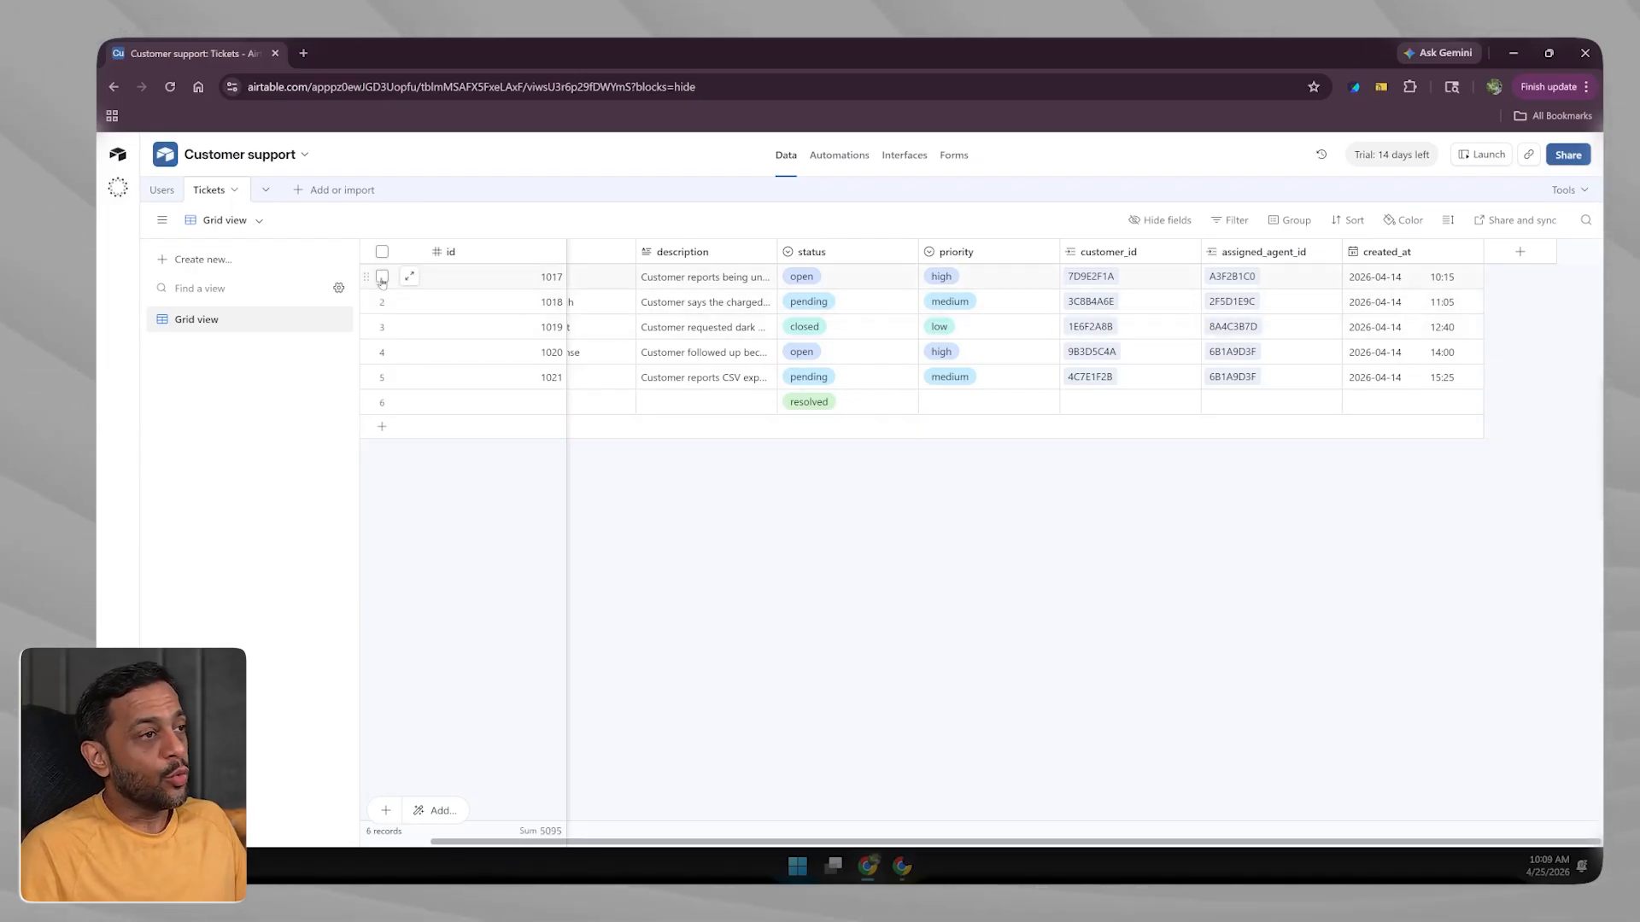
{"action": "left_click", "coordinate": [255, 221]}
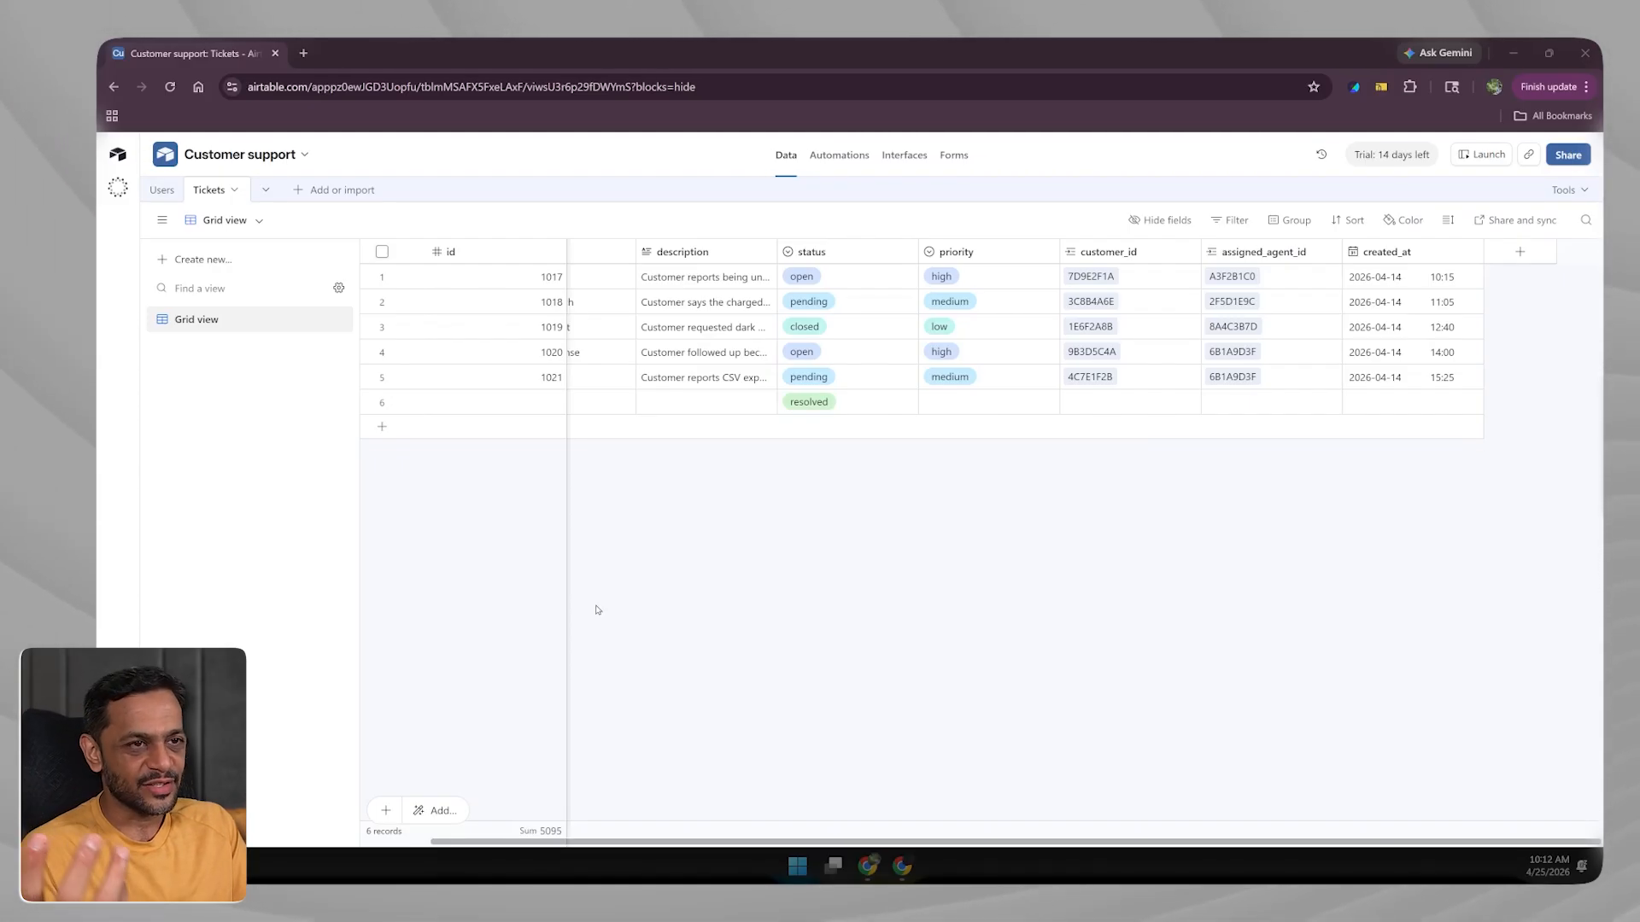
From All Workspaces, start a YouTube Series invite link and list its permission levels.
{"action": "left_click", "coordinate": [125, 152]}
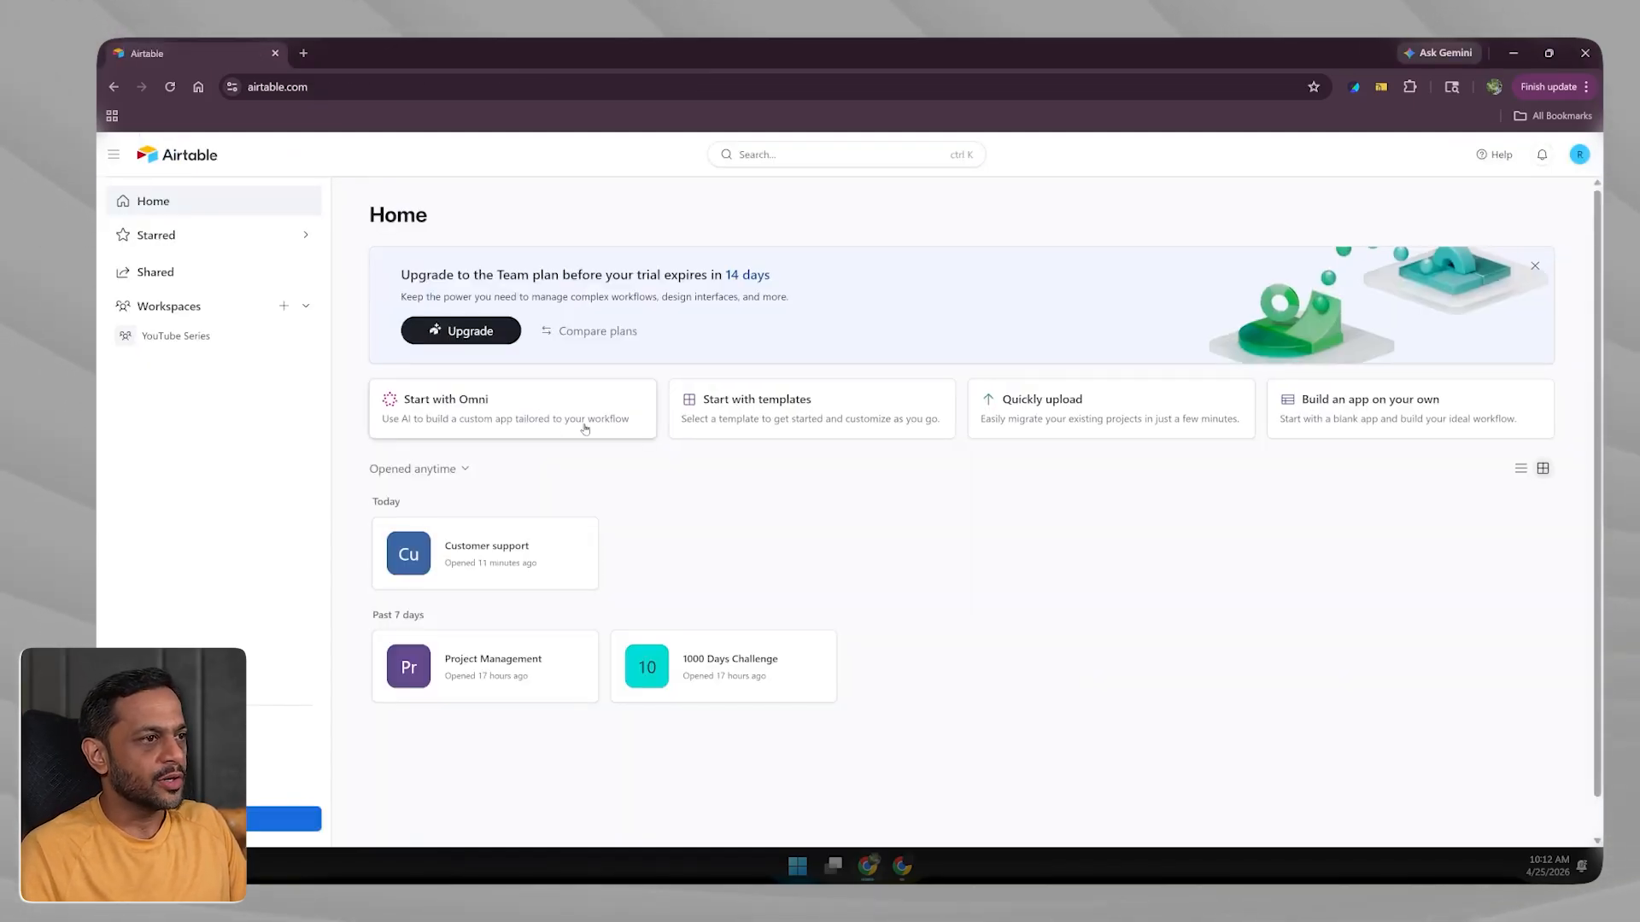
{"action": "left_click", "coordinate": [165, 308]}
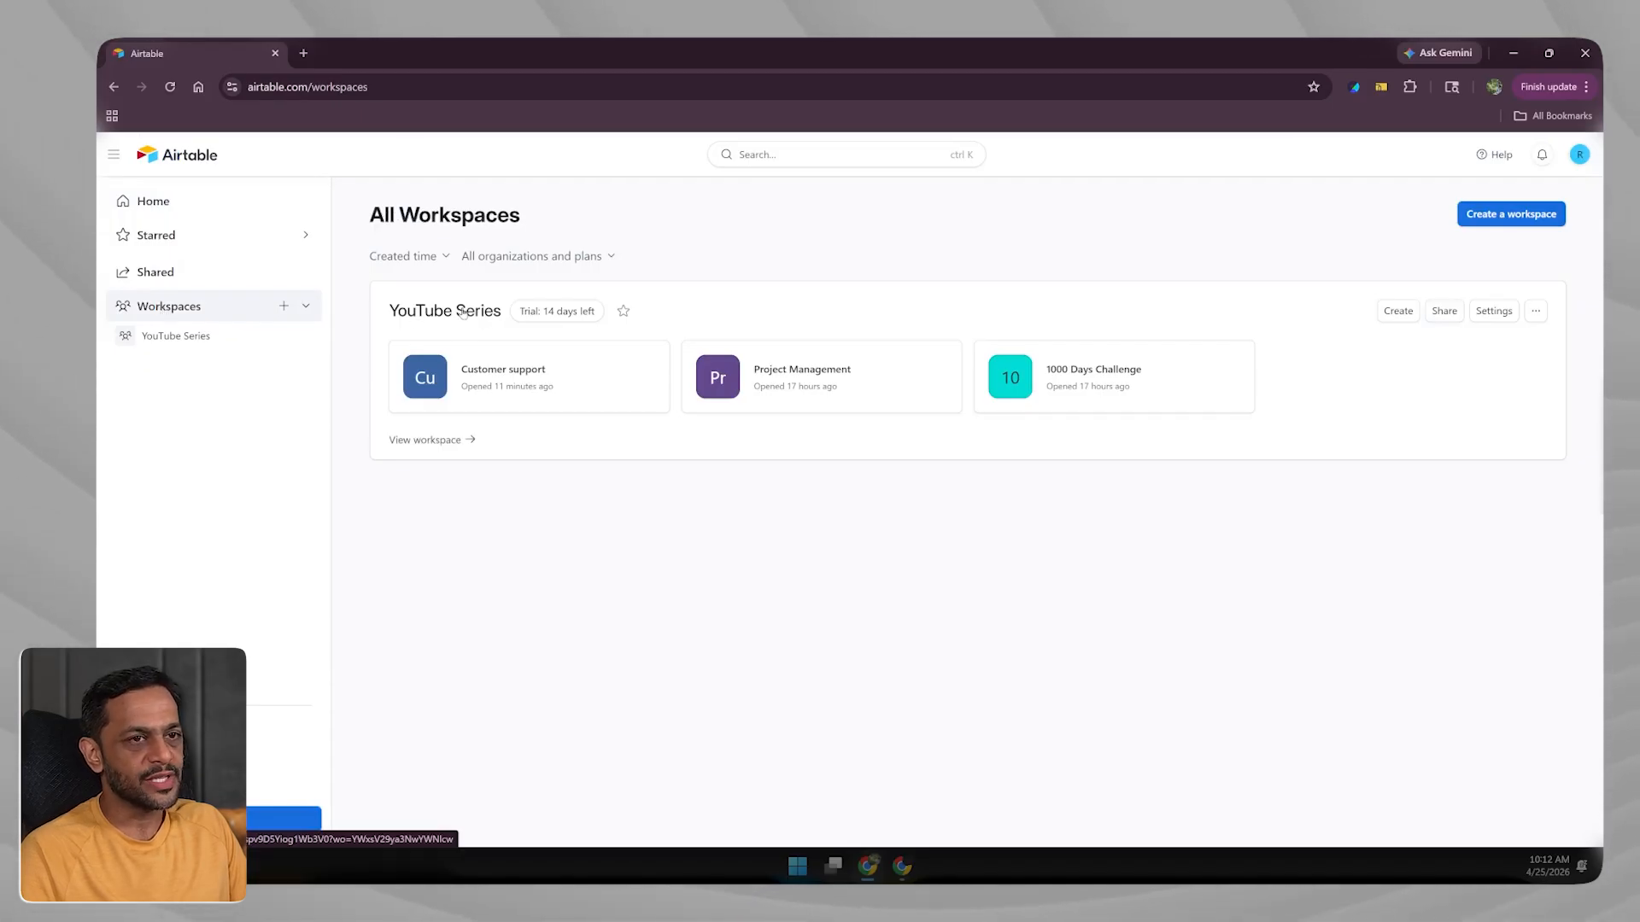
{"action": "left_click", "coordinate": [1442, 312]}
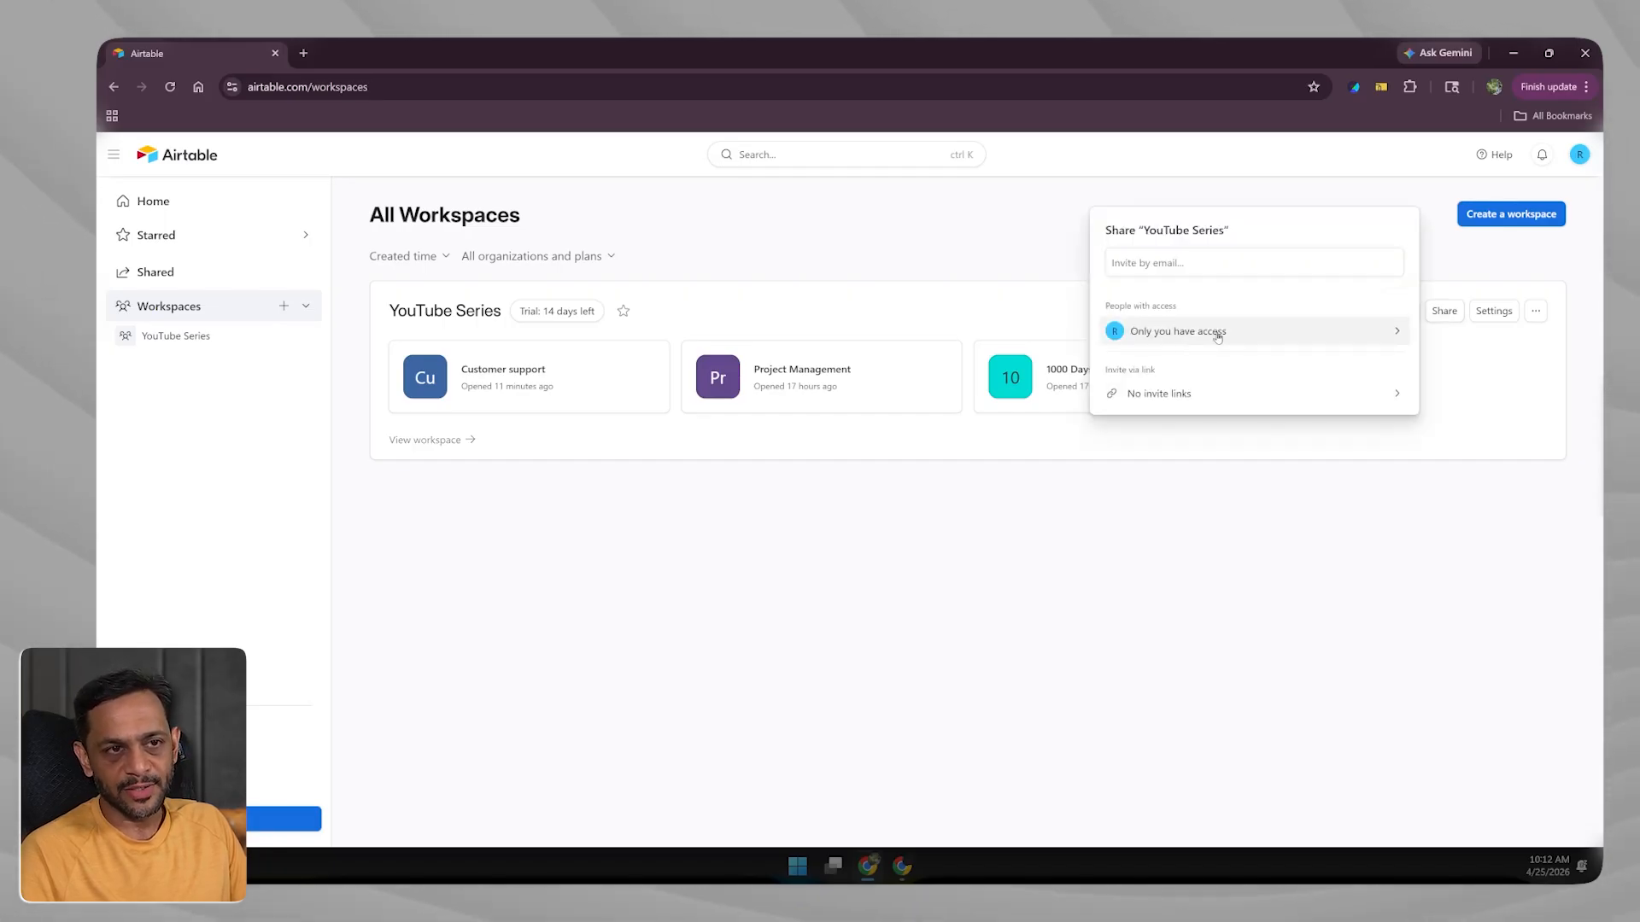
{"action": "left_click", "coordinate": [1149, 262]}
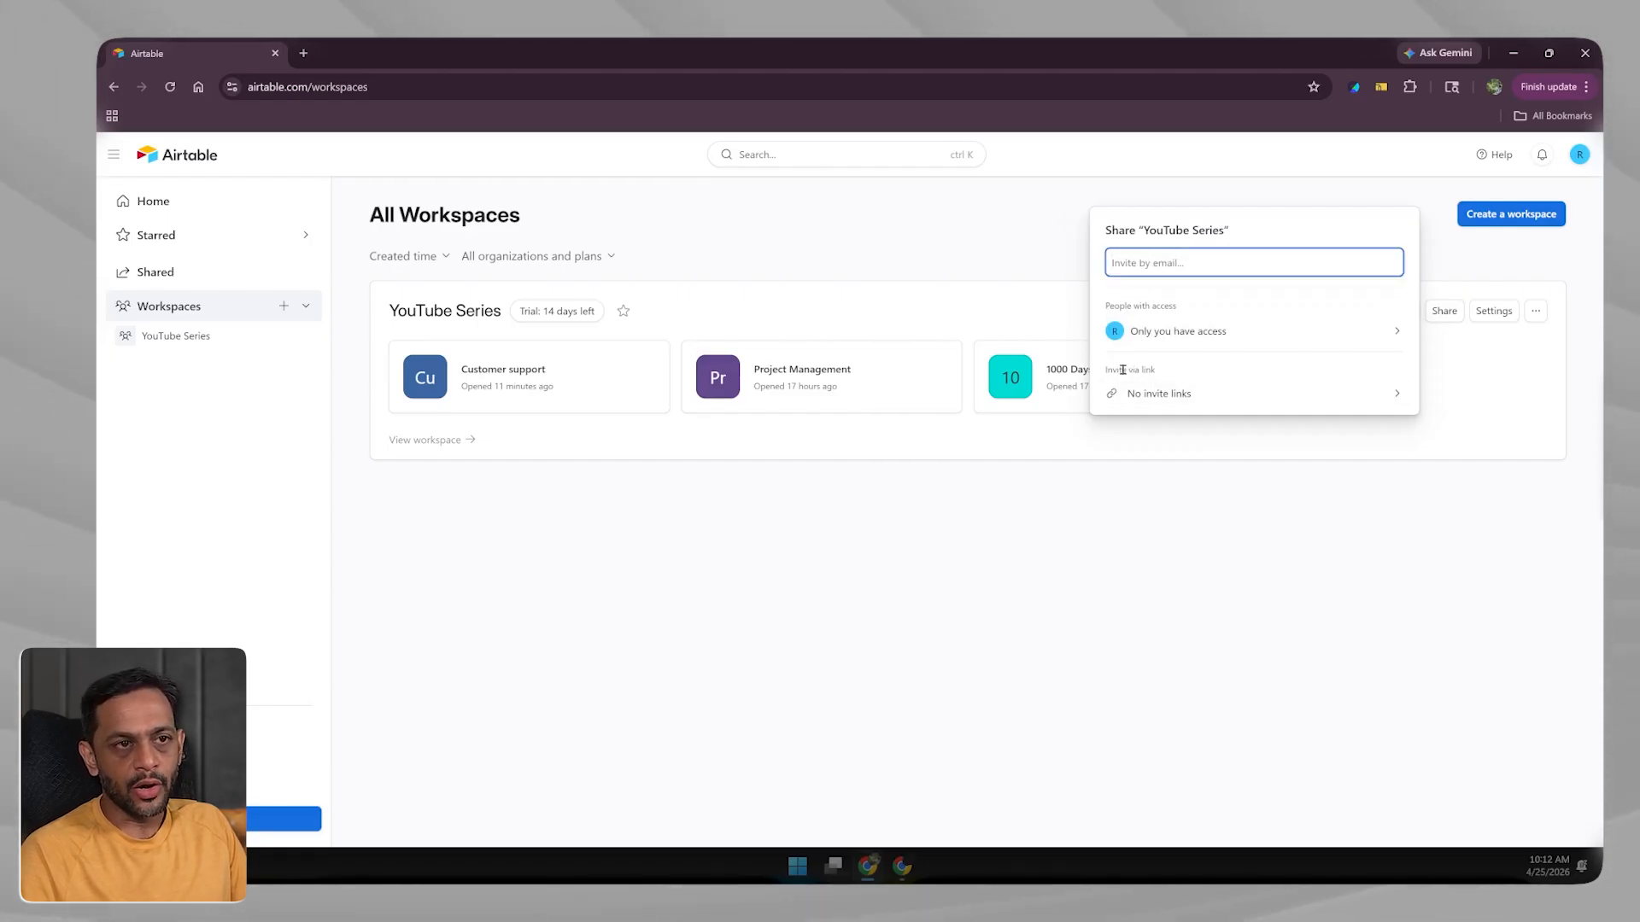
{"action": "left_click", "coordinate": [1221, 396]}
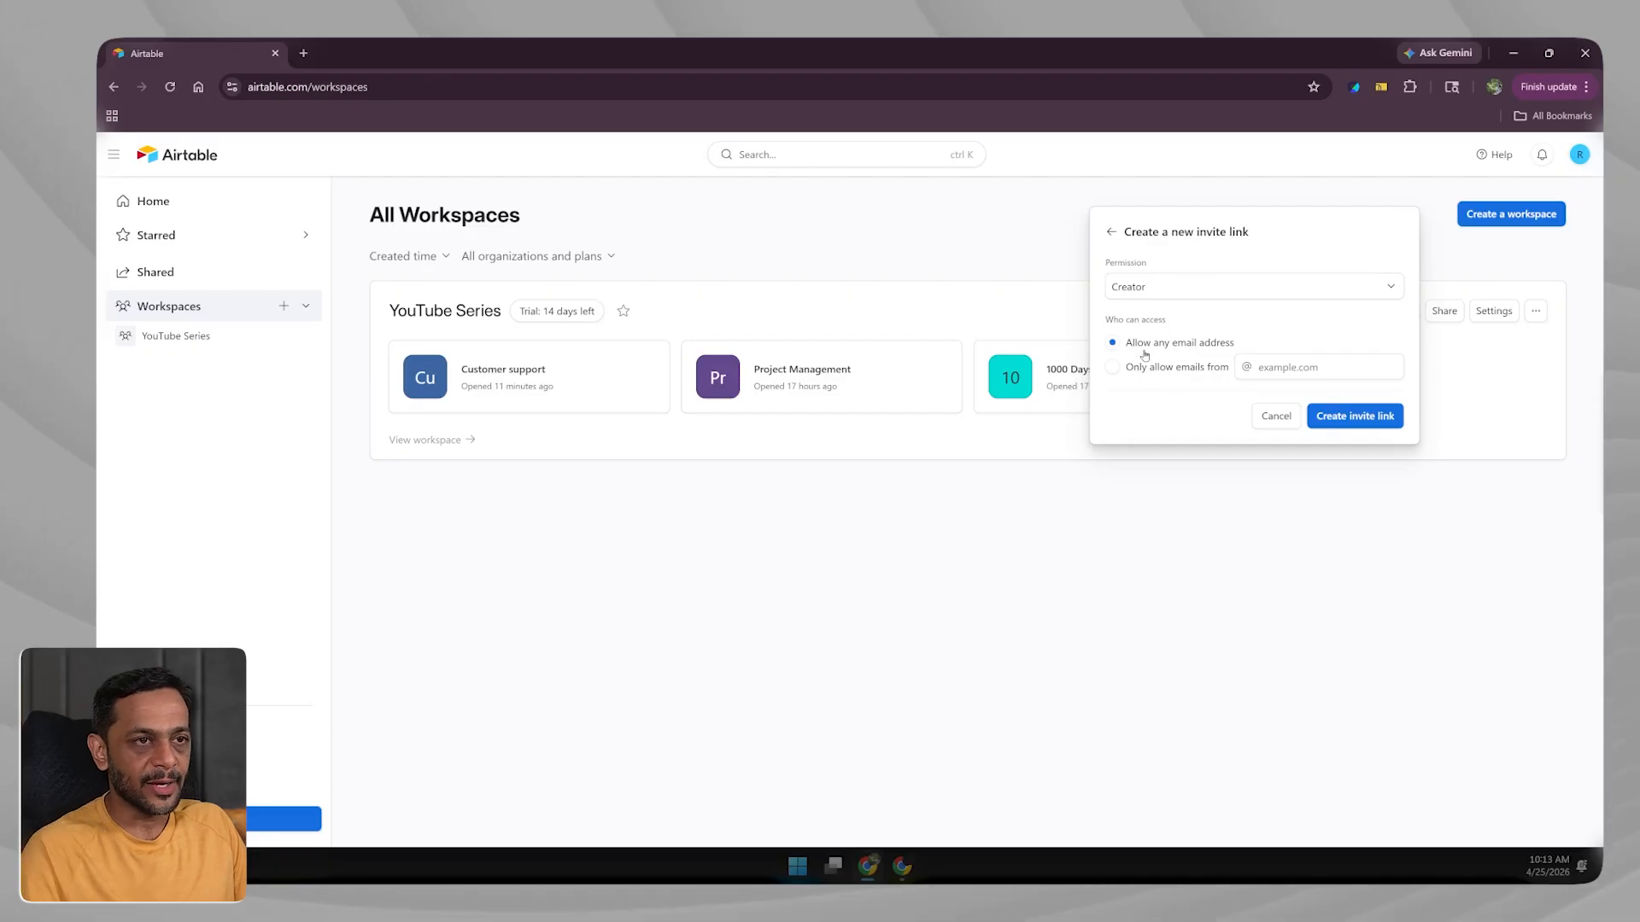
{"action": "left_click", "coordinate": [1130, 289]}
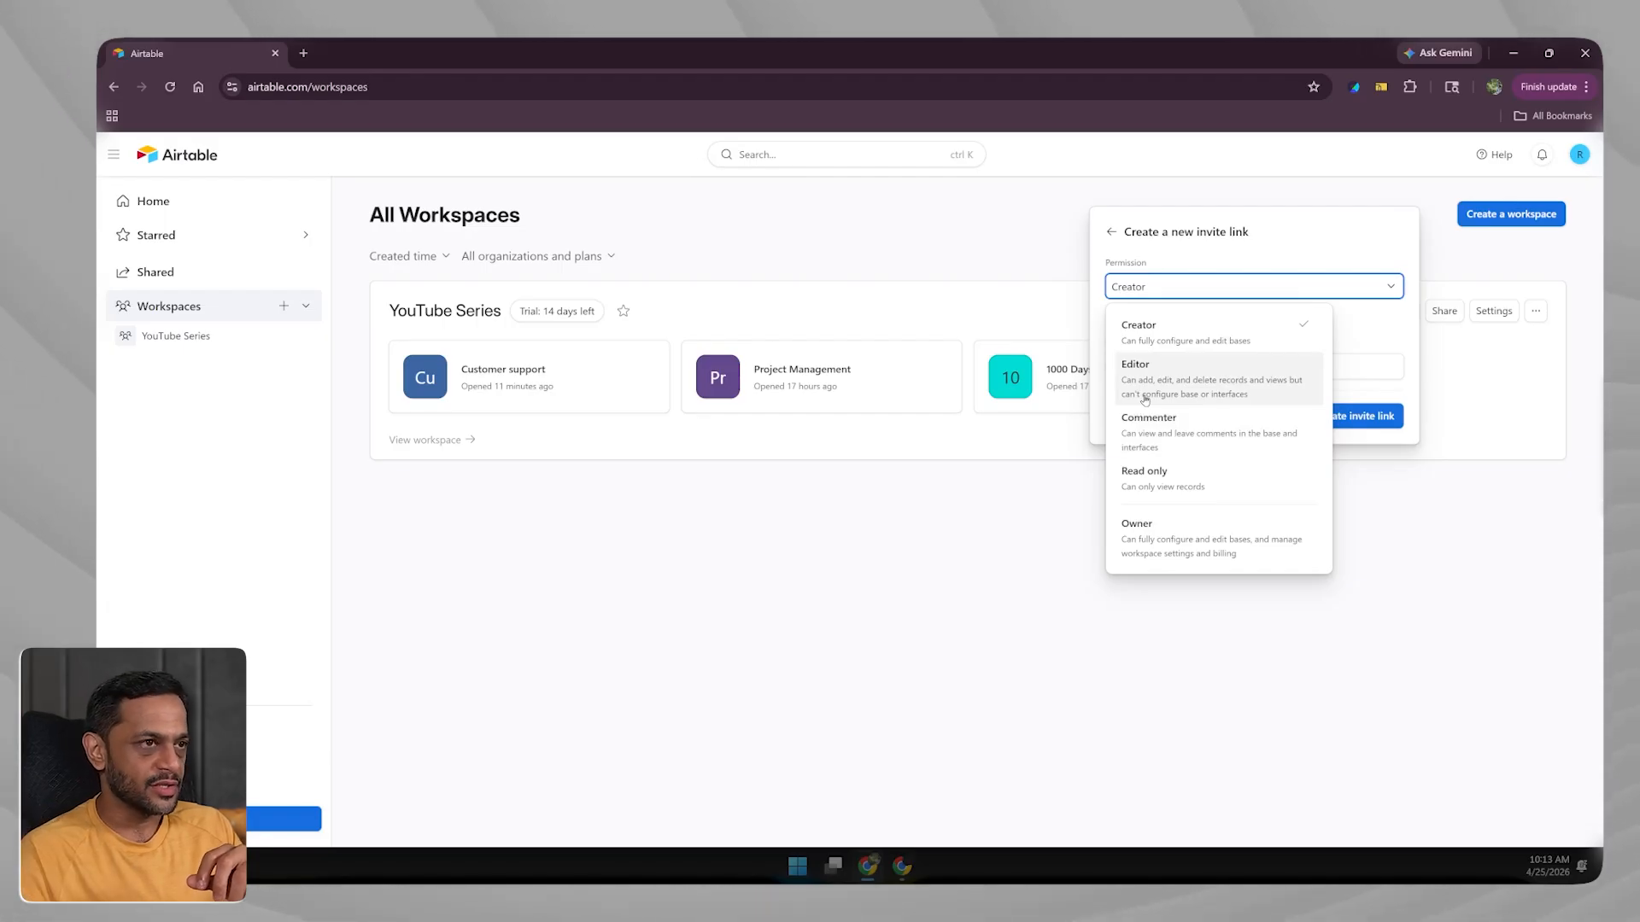
Visit the Customer support base's Interfaces section, then return to All Workspaces.
{"action": "left_click", "coordinate": [564, 376]}
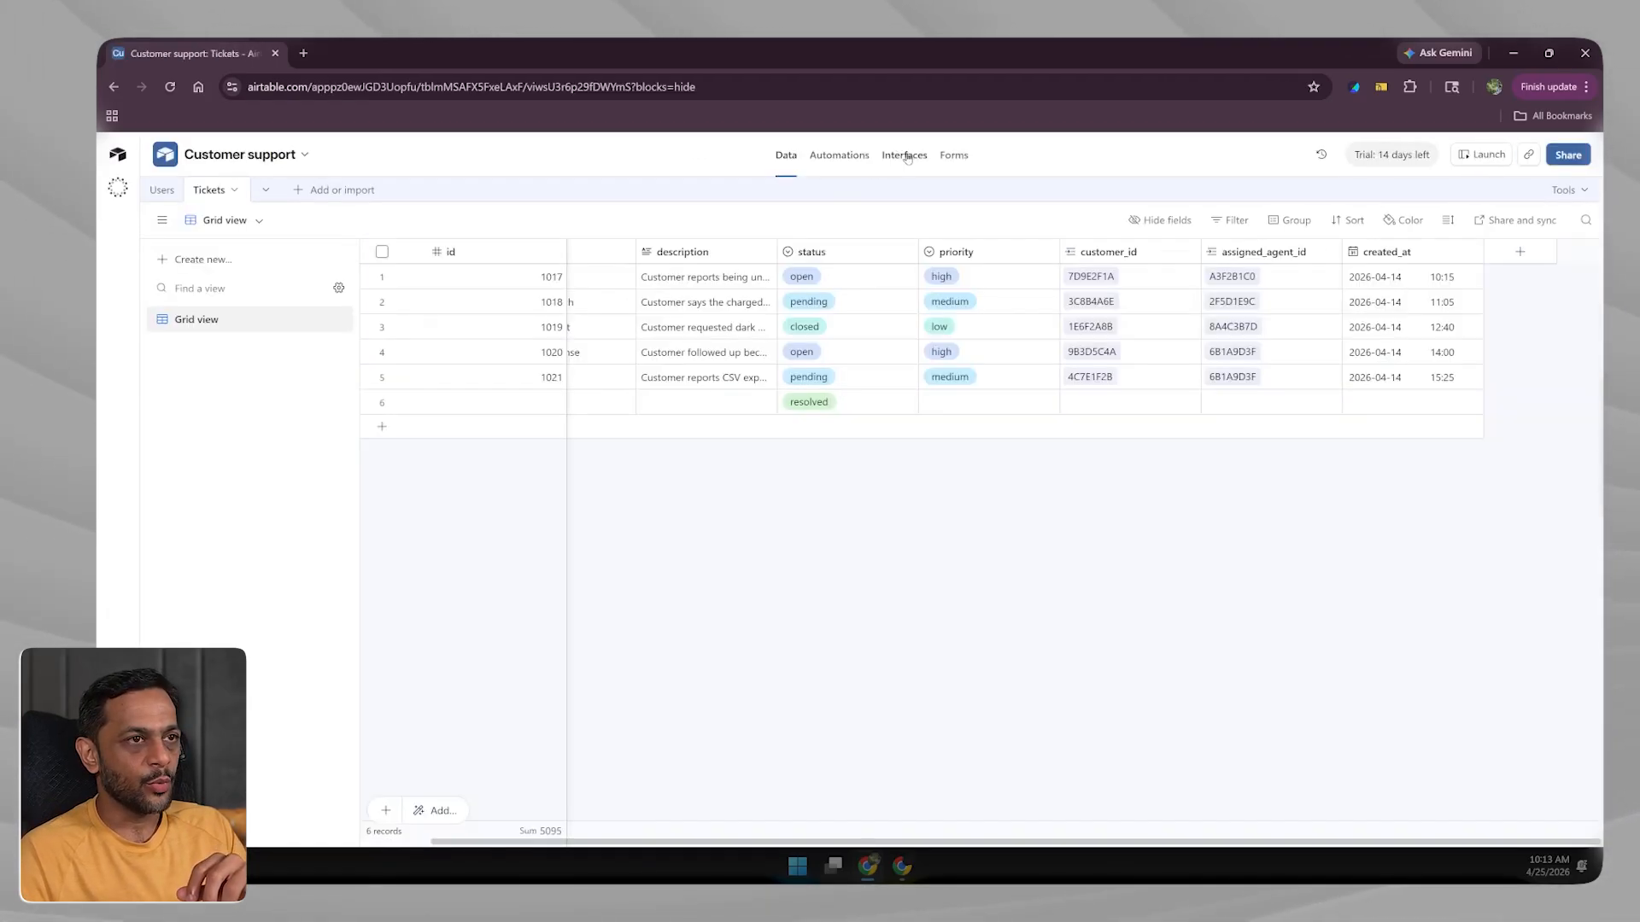
{"action": "left_click", "coordinate": [906, 155]}
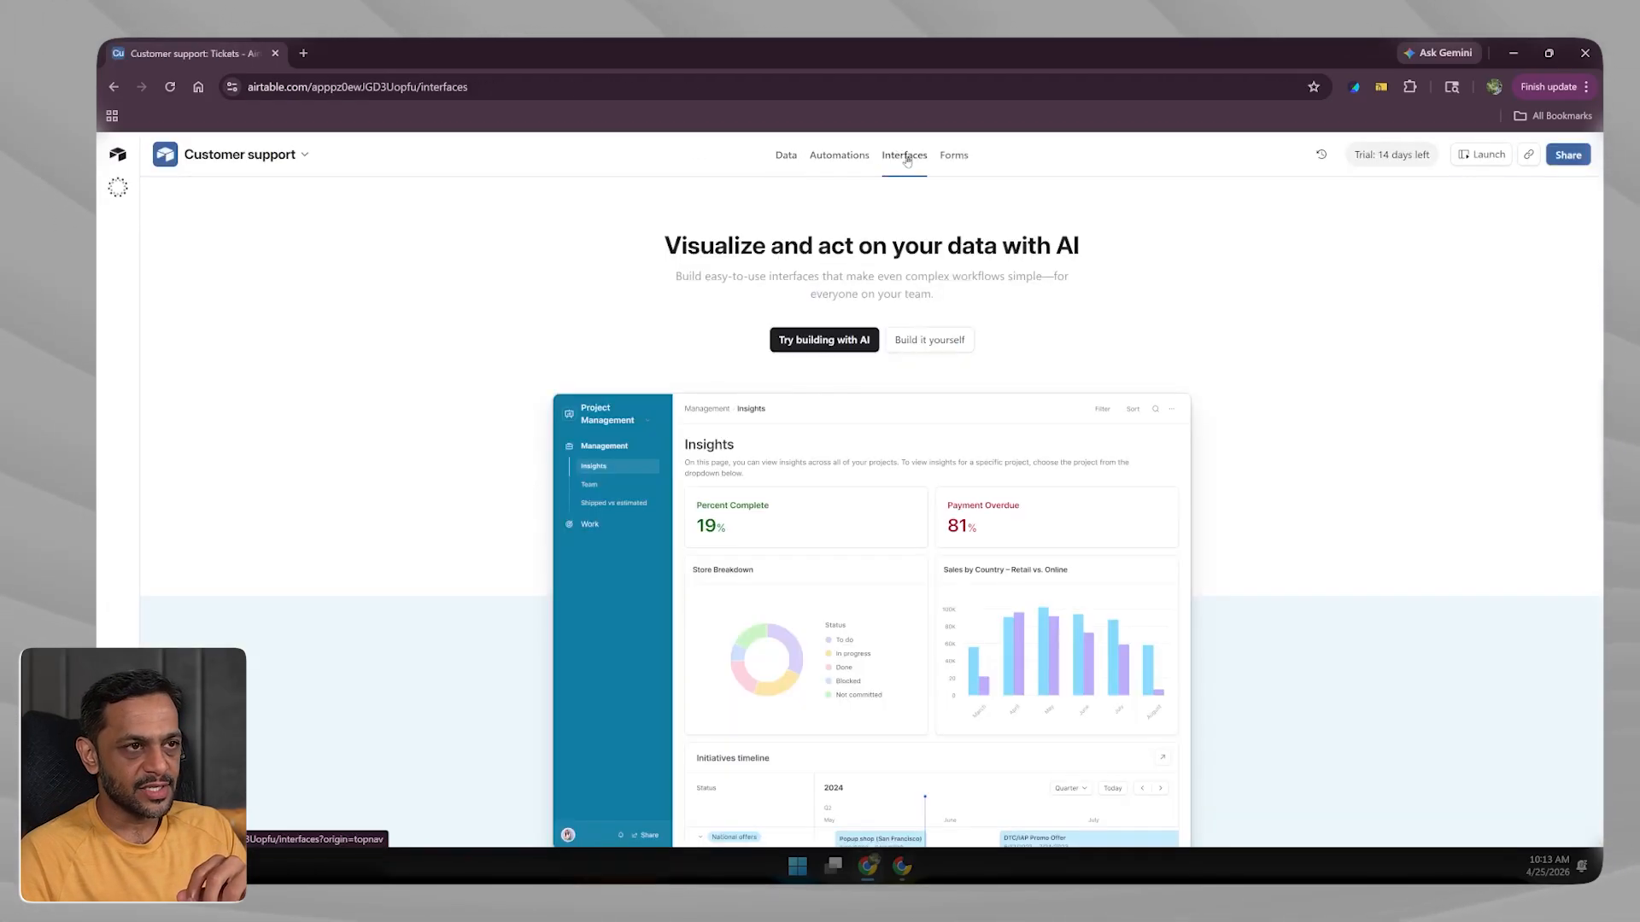
{"action": "left_click", "coordinate": [117, 155]}
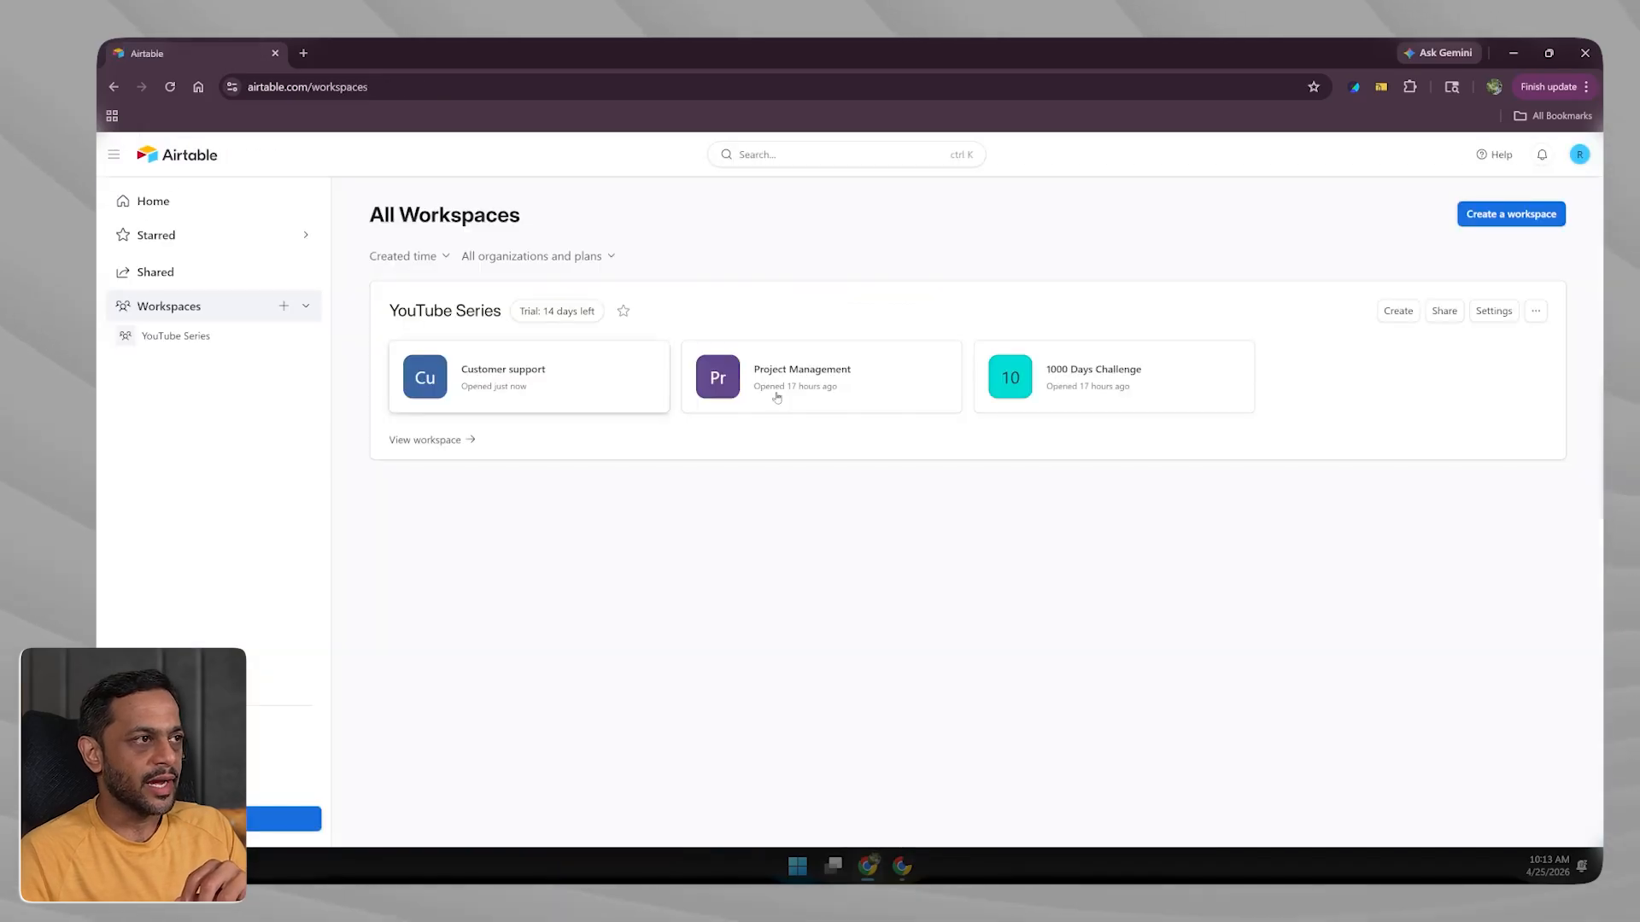
Start a new YouTube Series invite link and keep its permission at Creator.
{"action": "left_click", "coordinate": [1444, 313]}
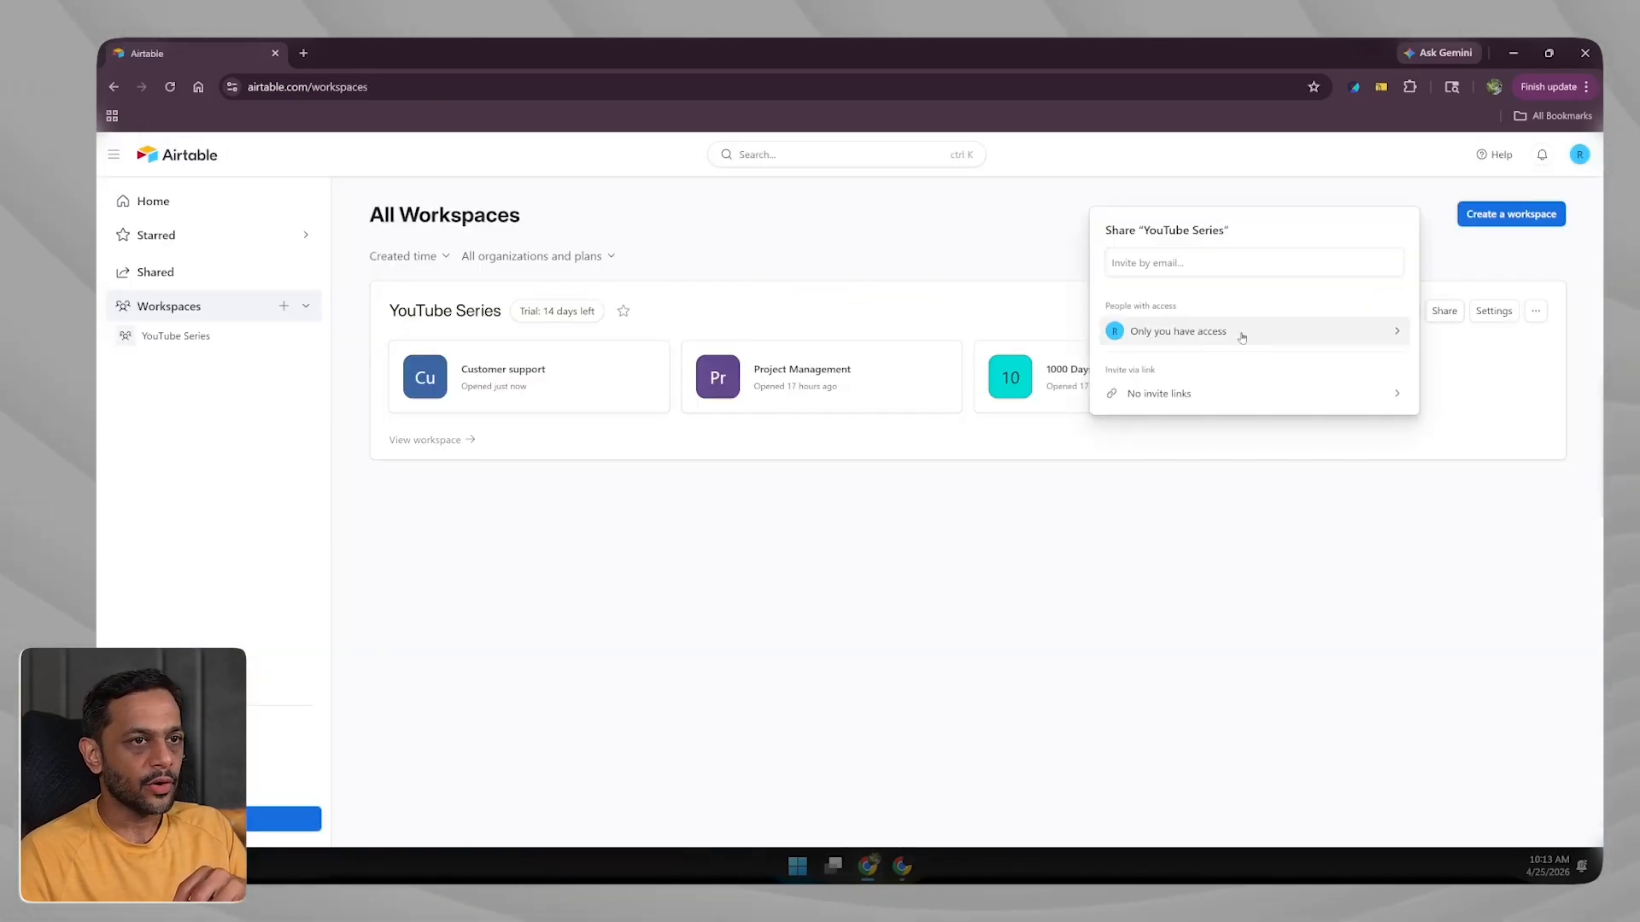
{"action": "left_click", "coordinate": [1172, 395]}
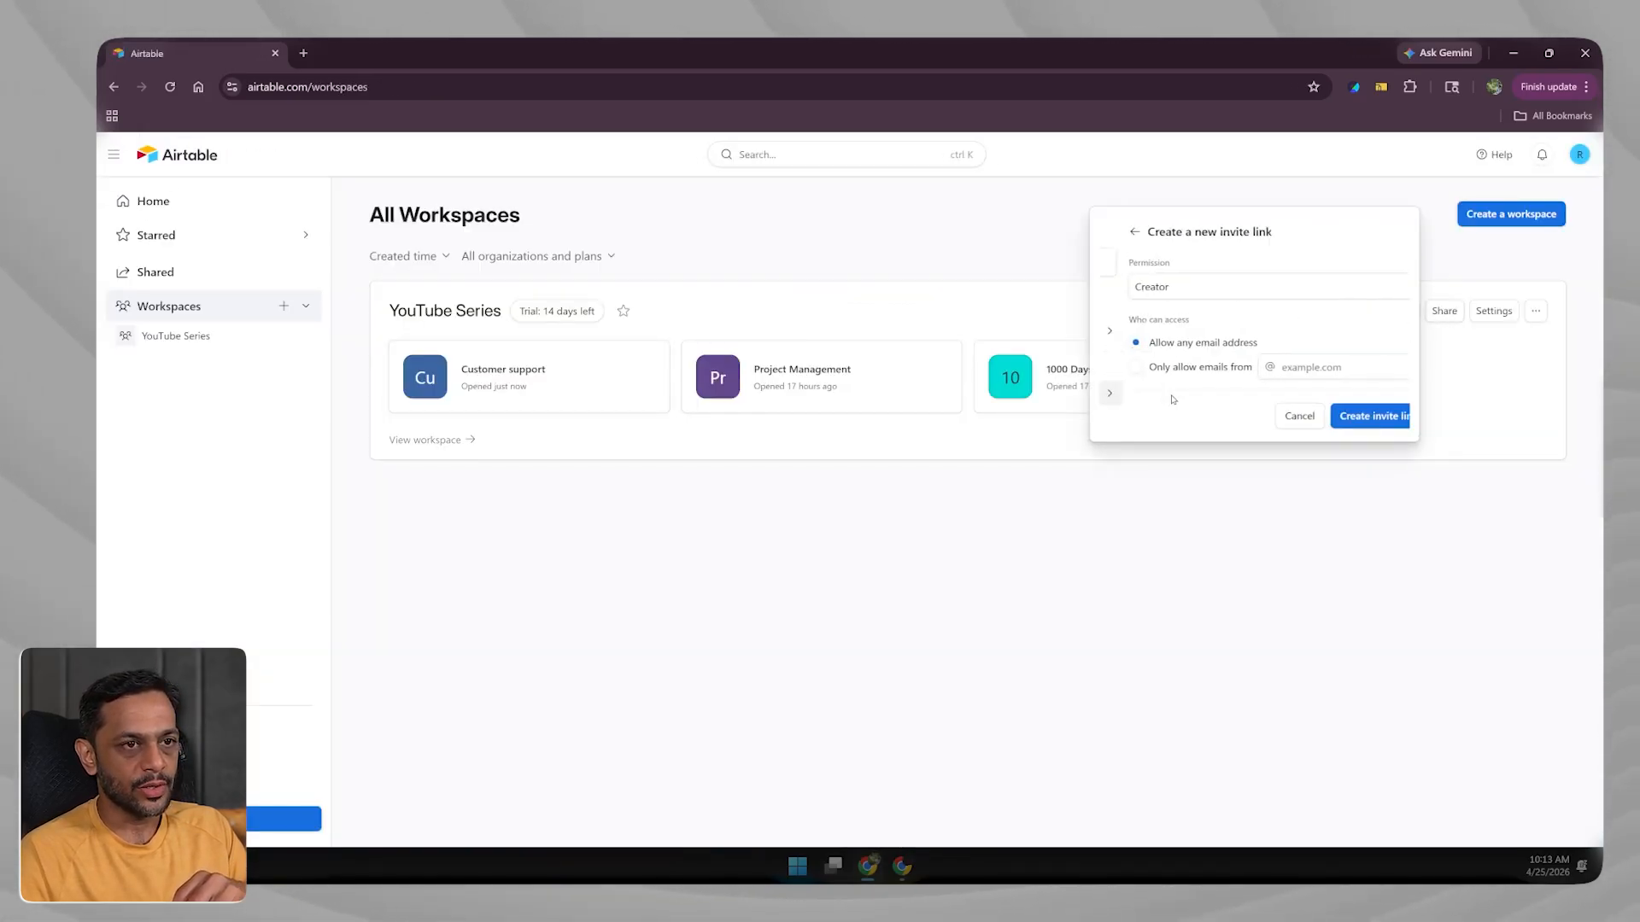
{"action": "left_click", "coordinate": [1160, 290]}
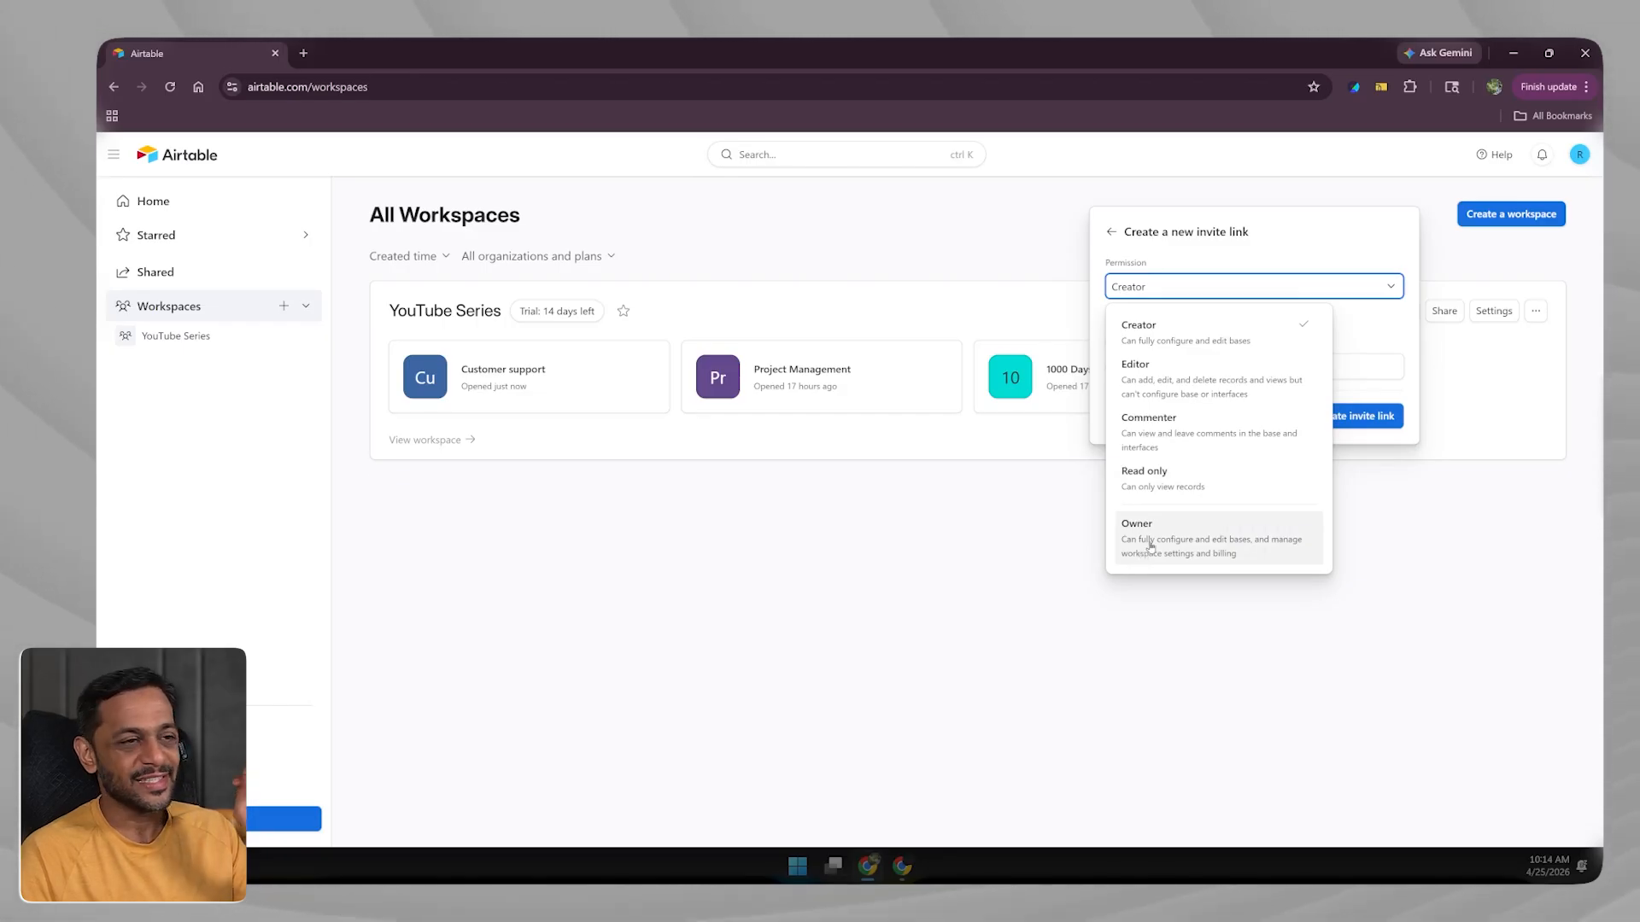
{"action": "left_click", "coordinate": [1159, 334]}
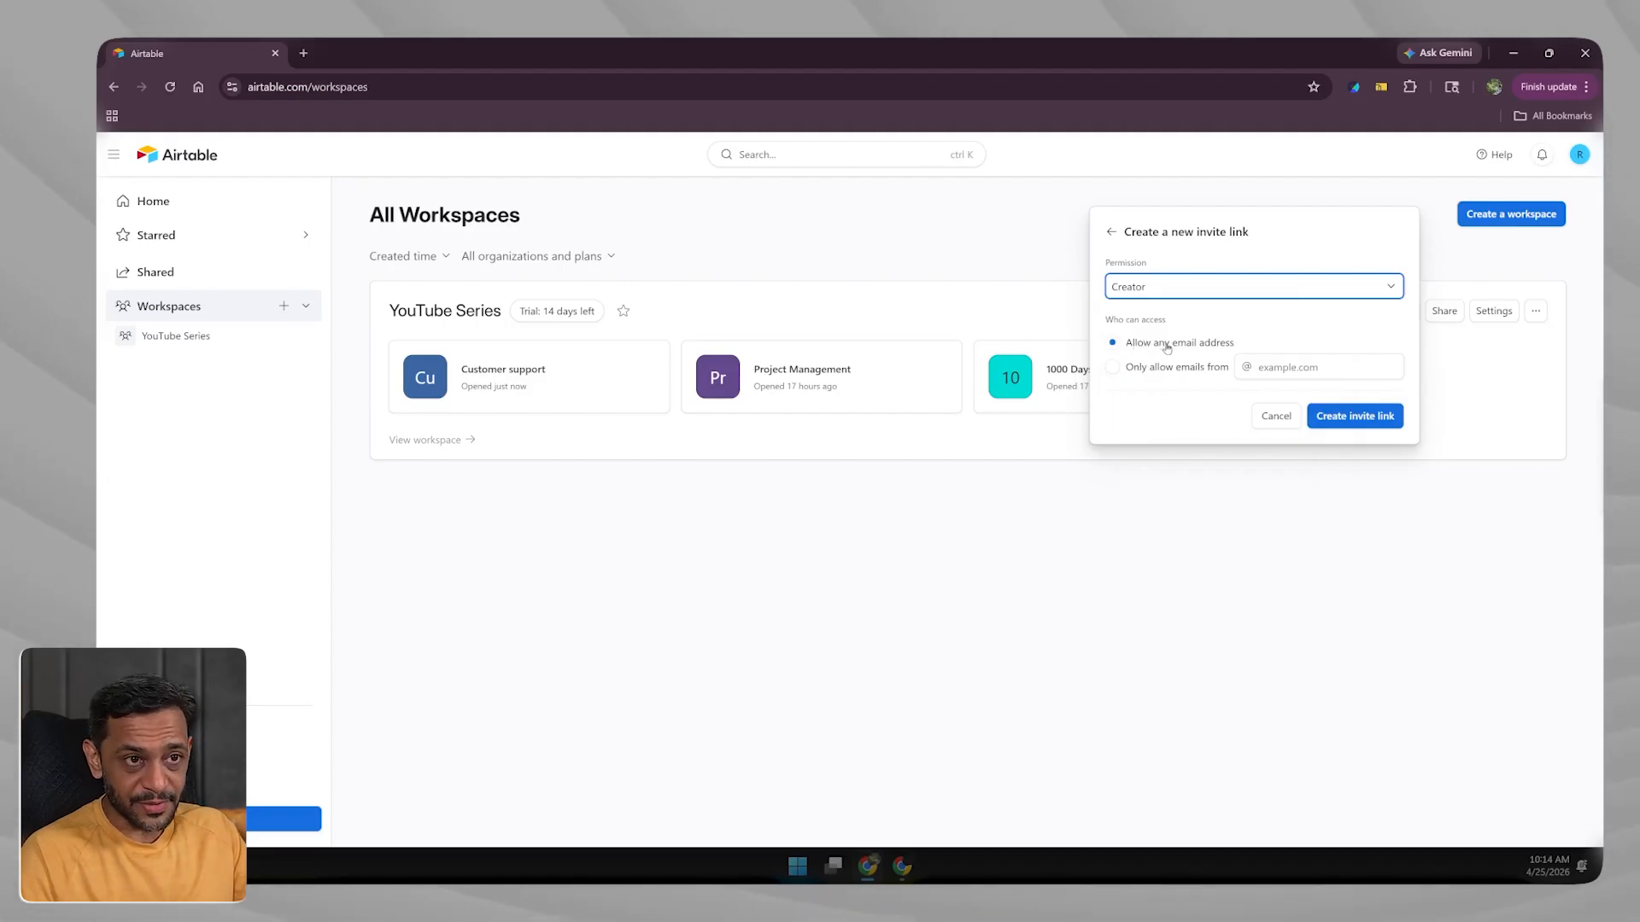
{"action": "left_click", "coordinate": [1162, 369]}
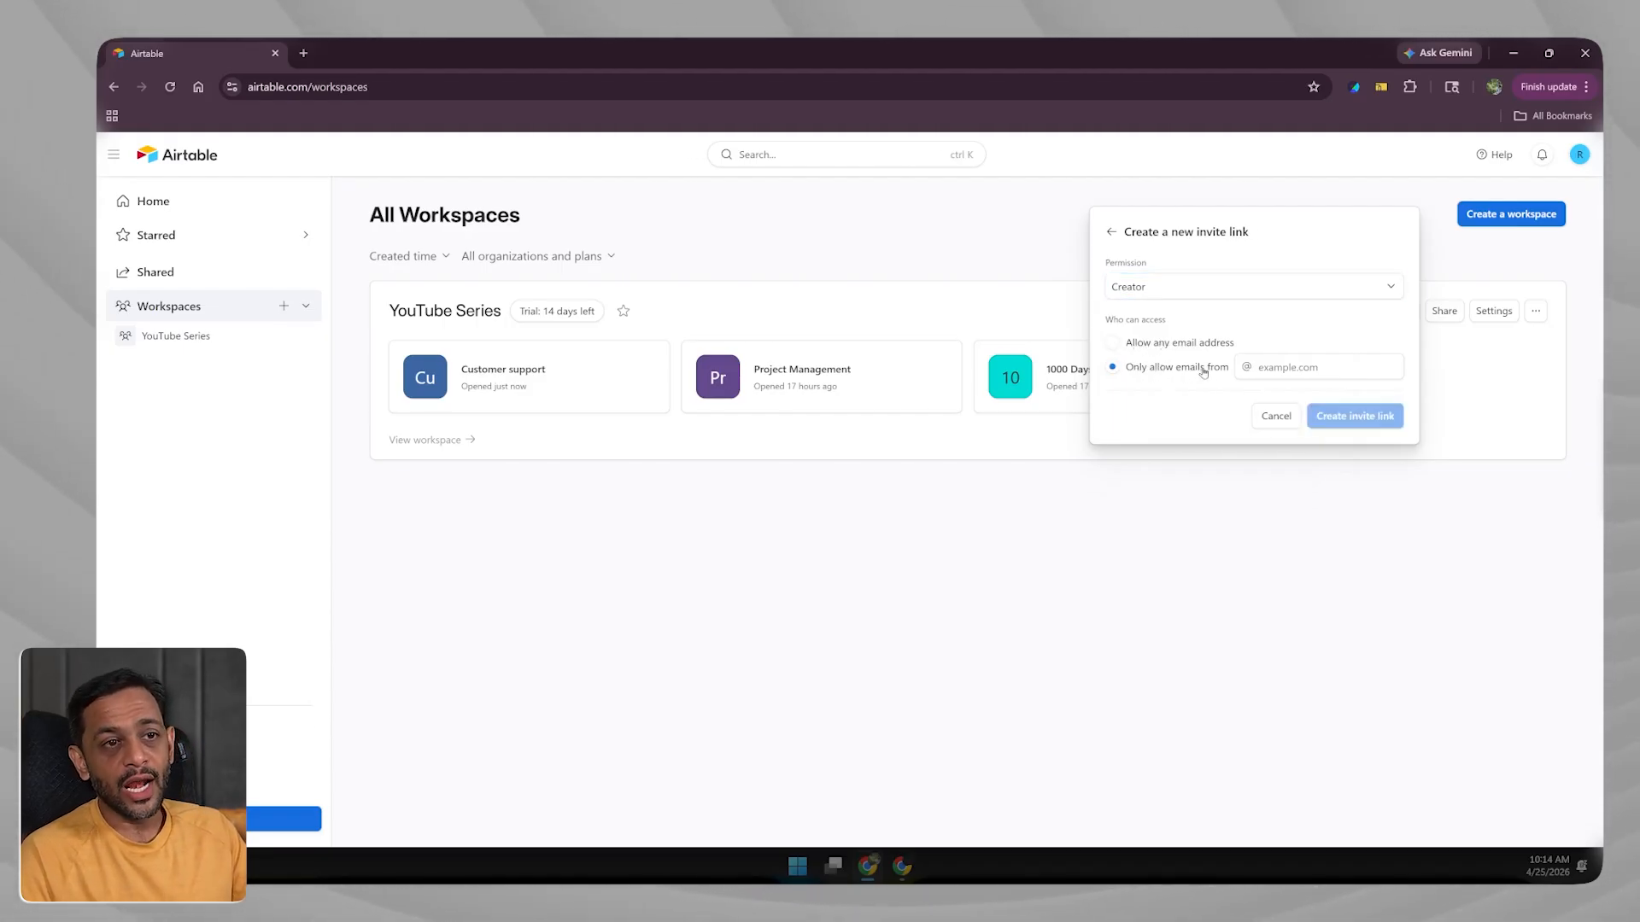
{"action": "left_click", "coordinate": [1265, 369]}
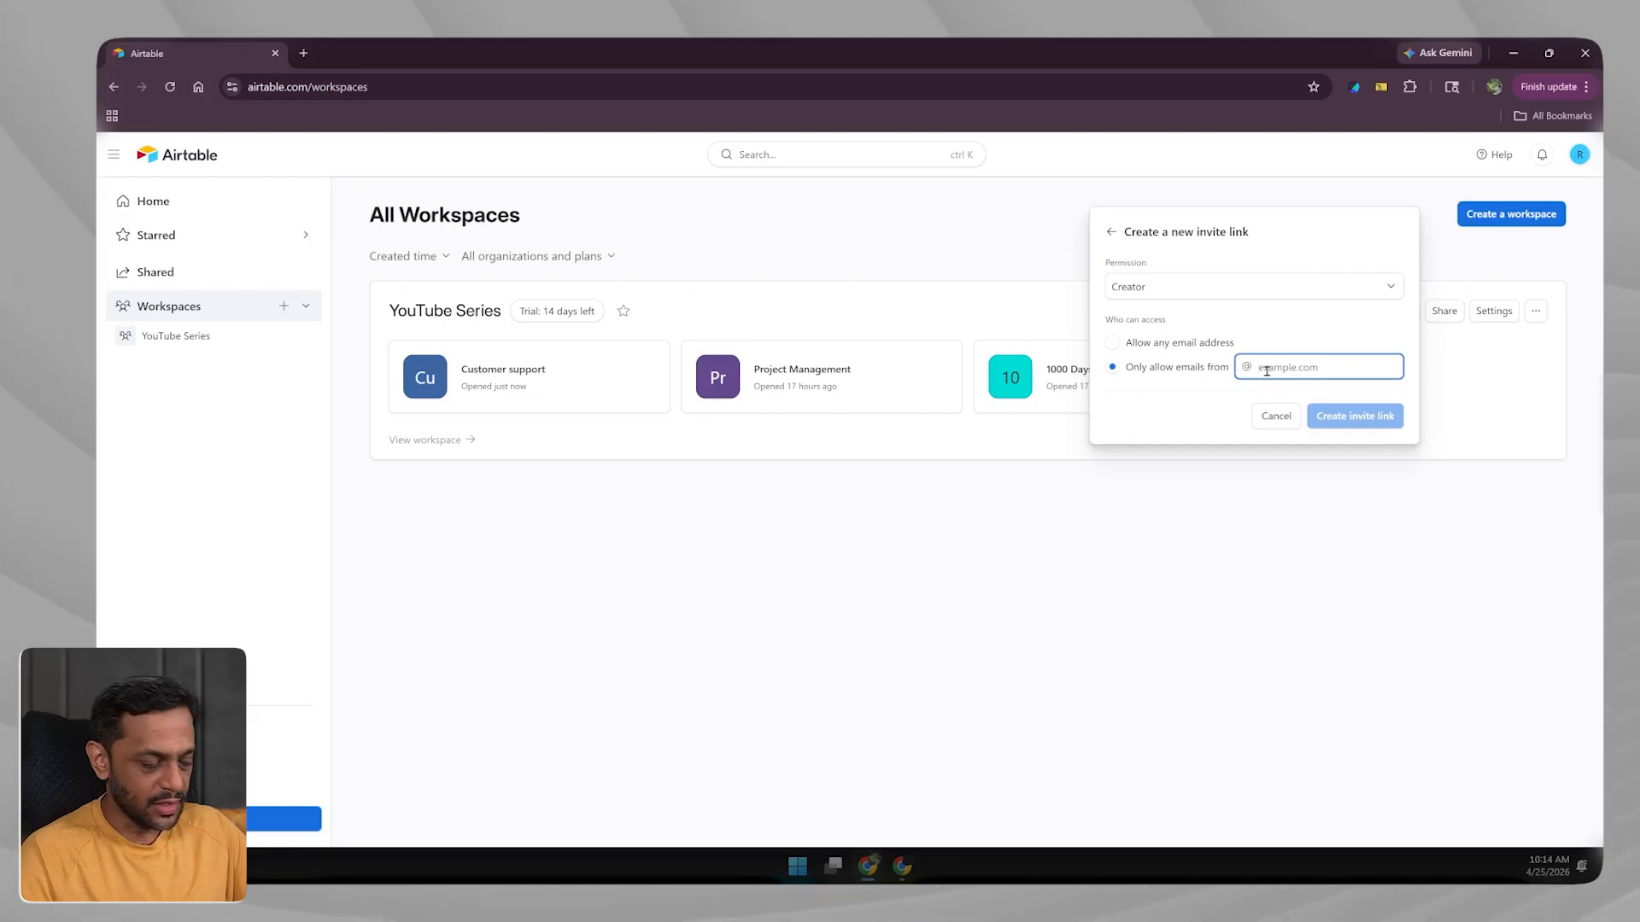
{"action": "type", "text": "@"}
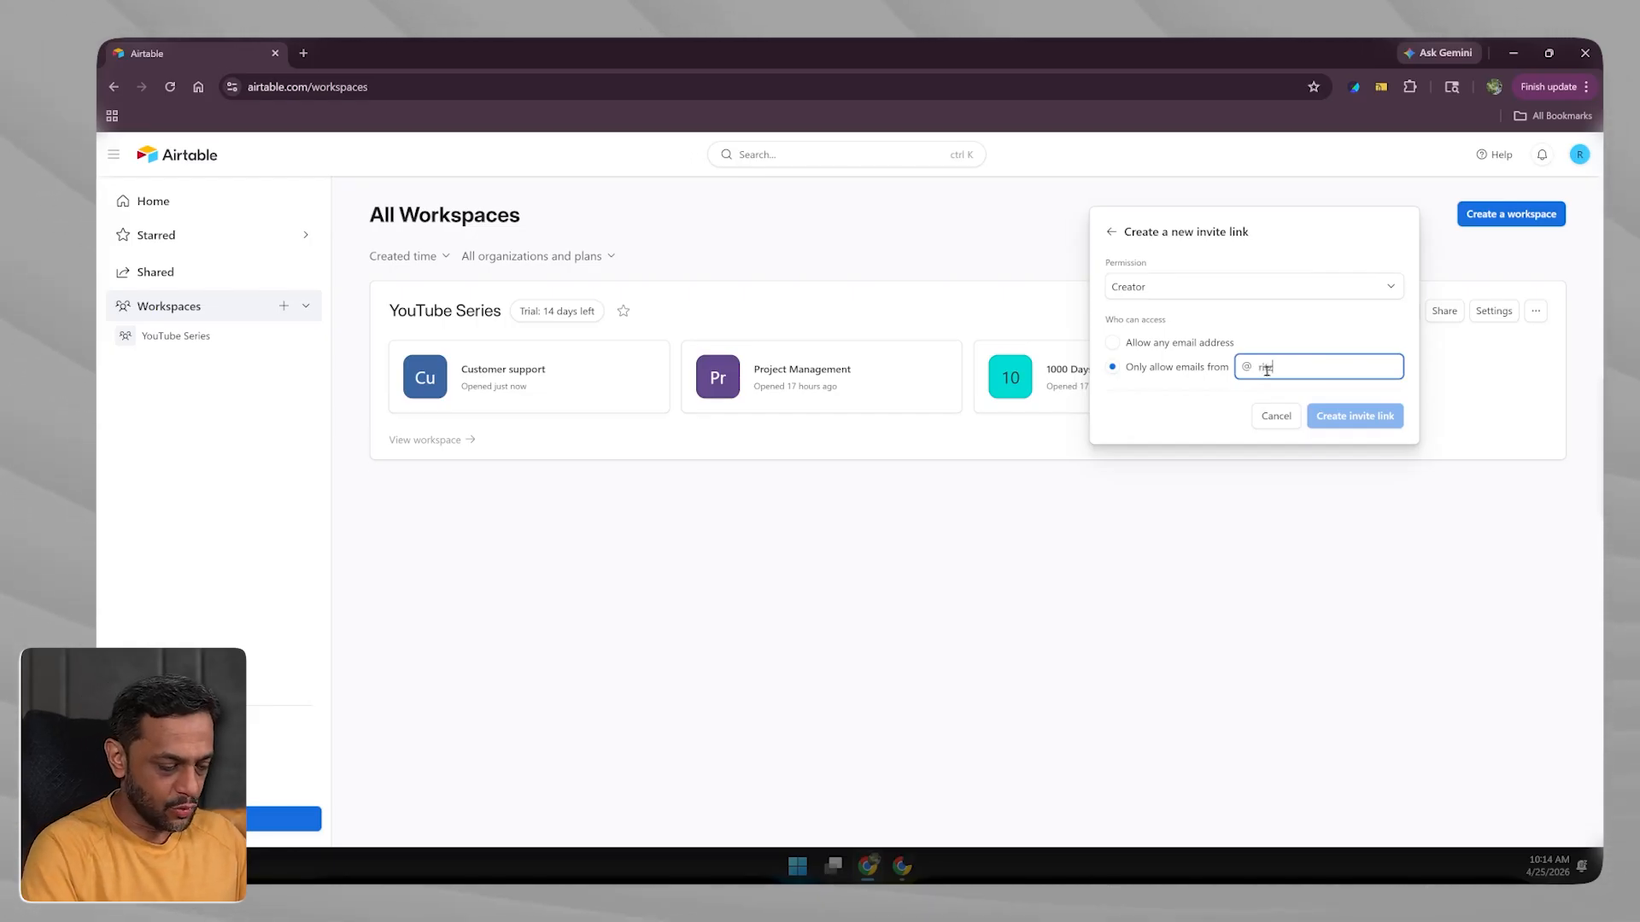
{"action": "type", "text": "ritz7.ai"}
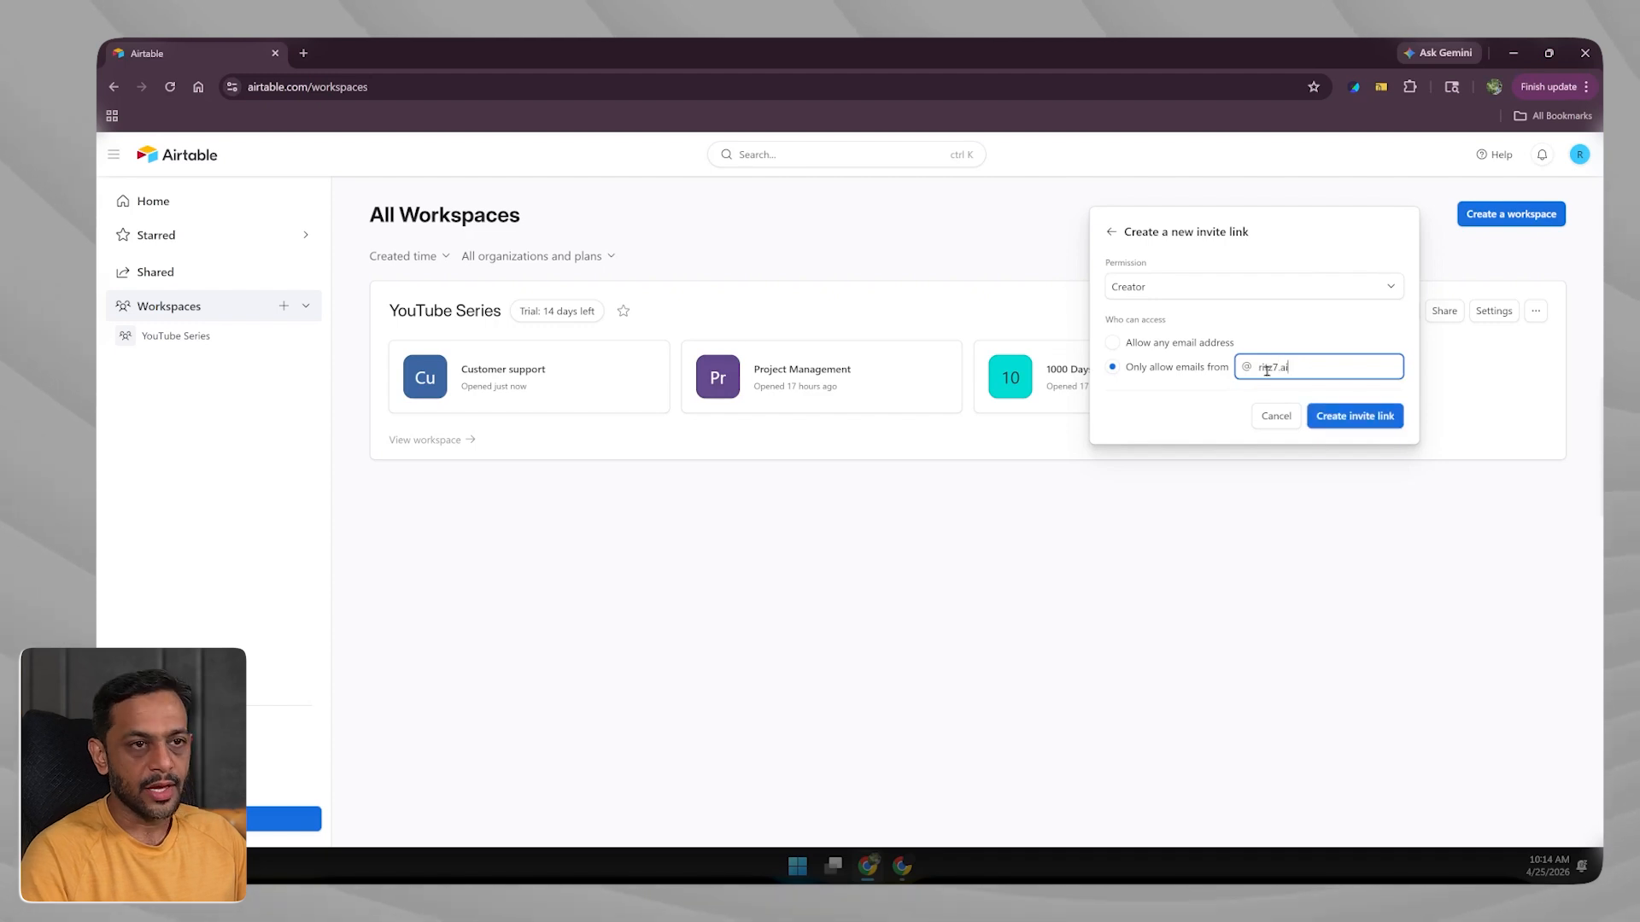
{"action": "left_click", "coordinate": [1220, 395]}
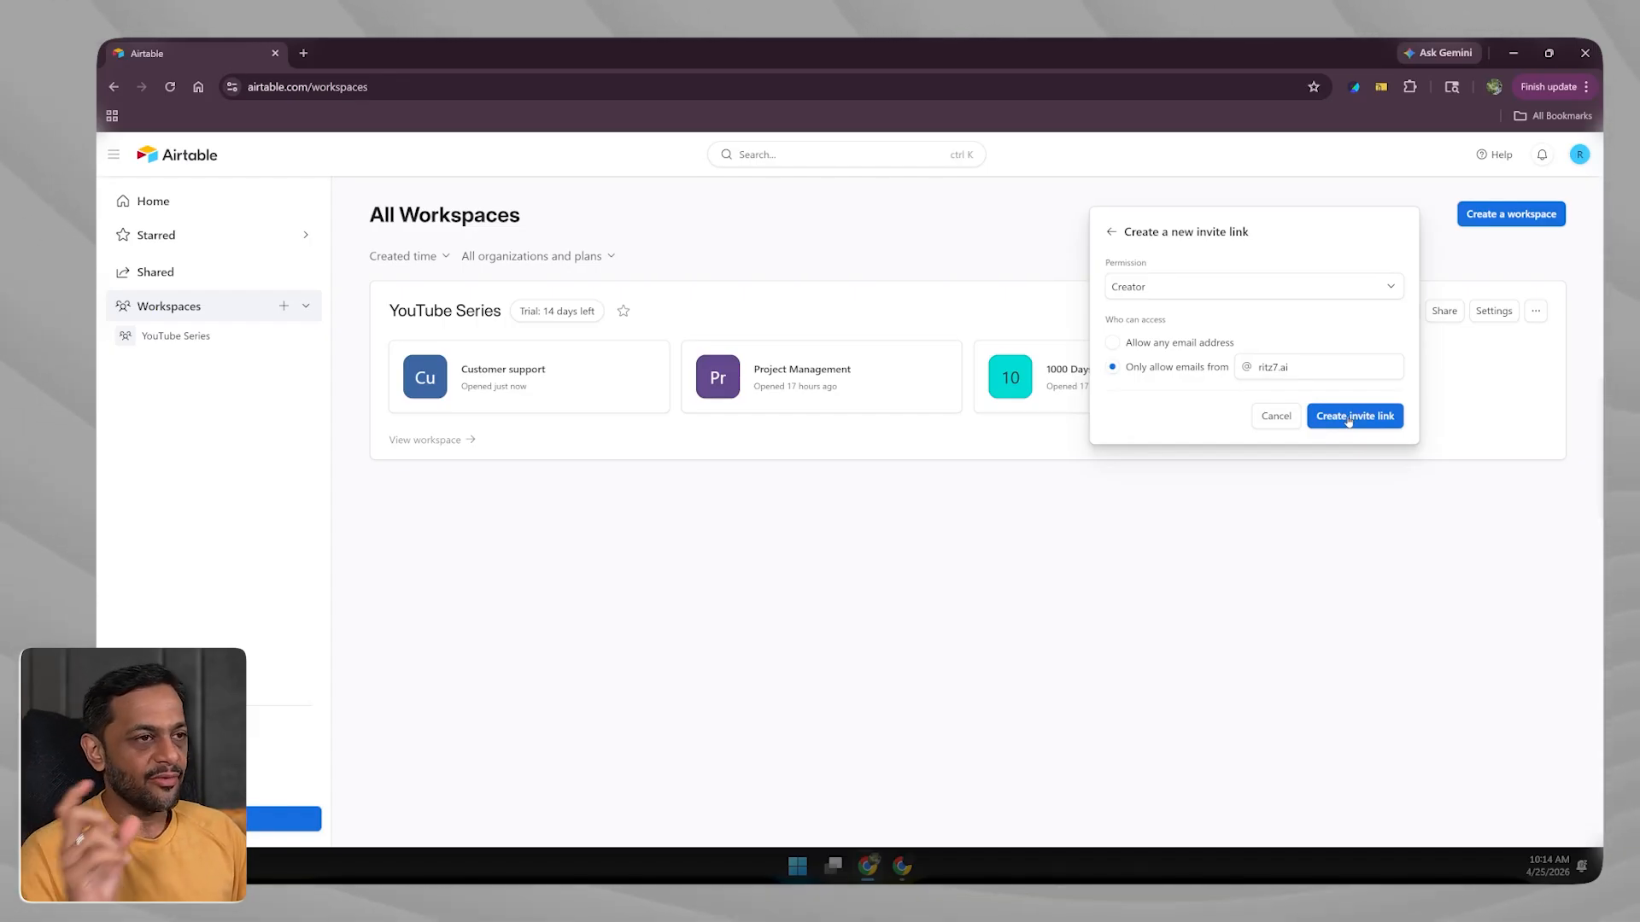
{"action": "left_click", "coordinate": [1111, 234]}
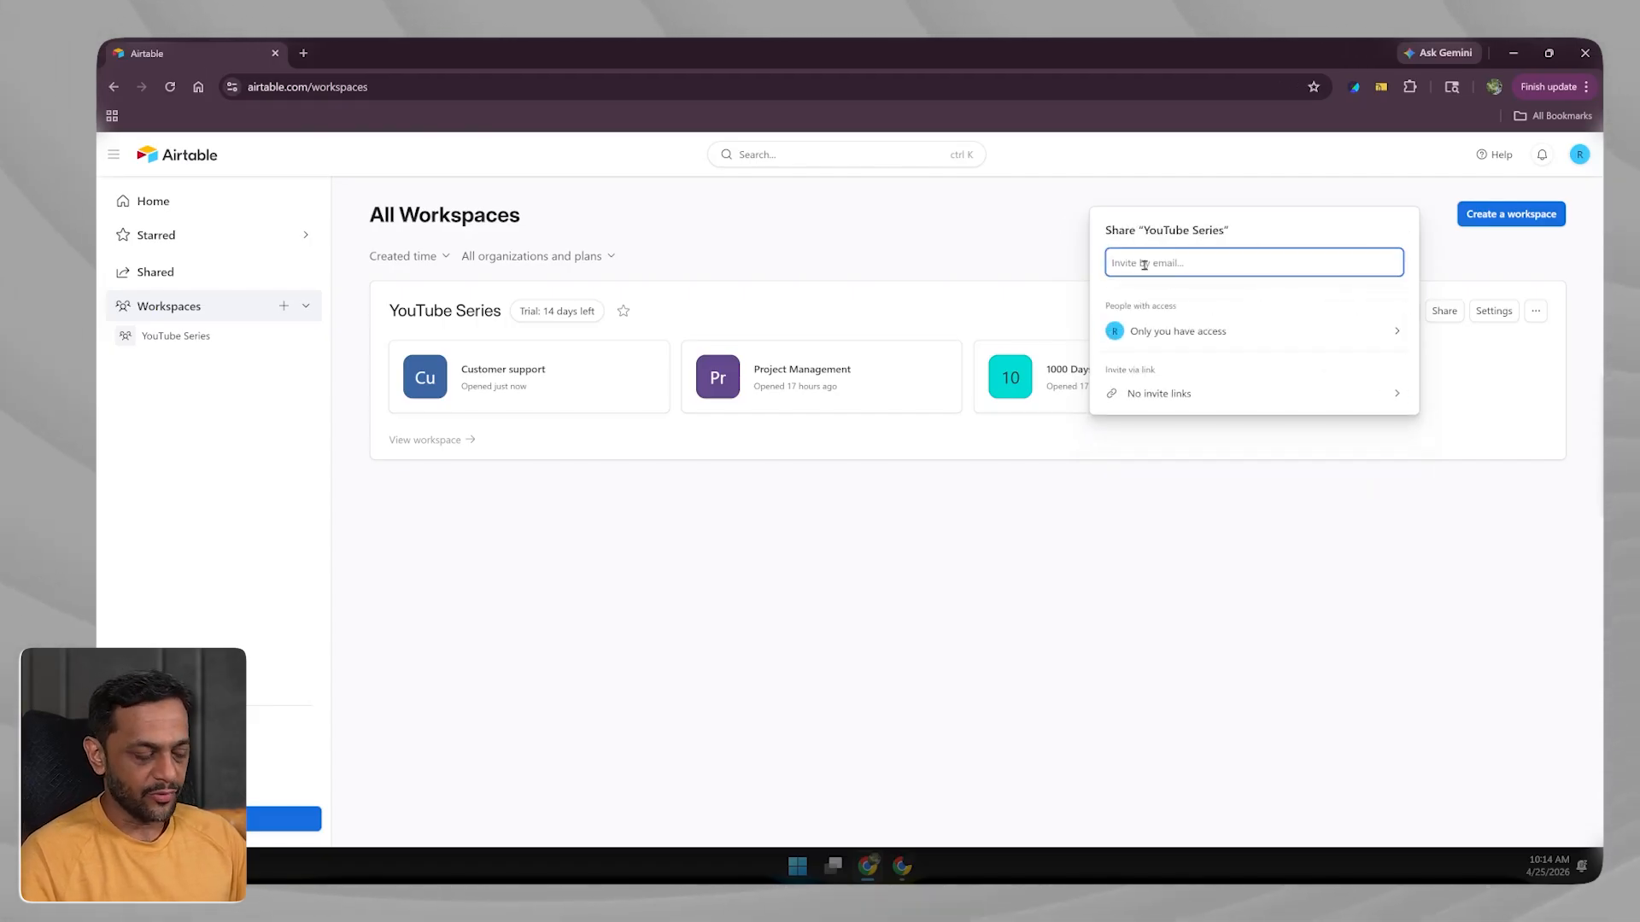
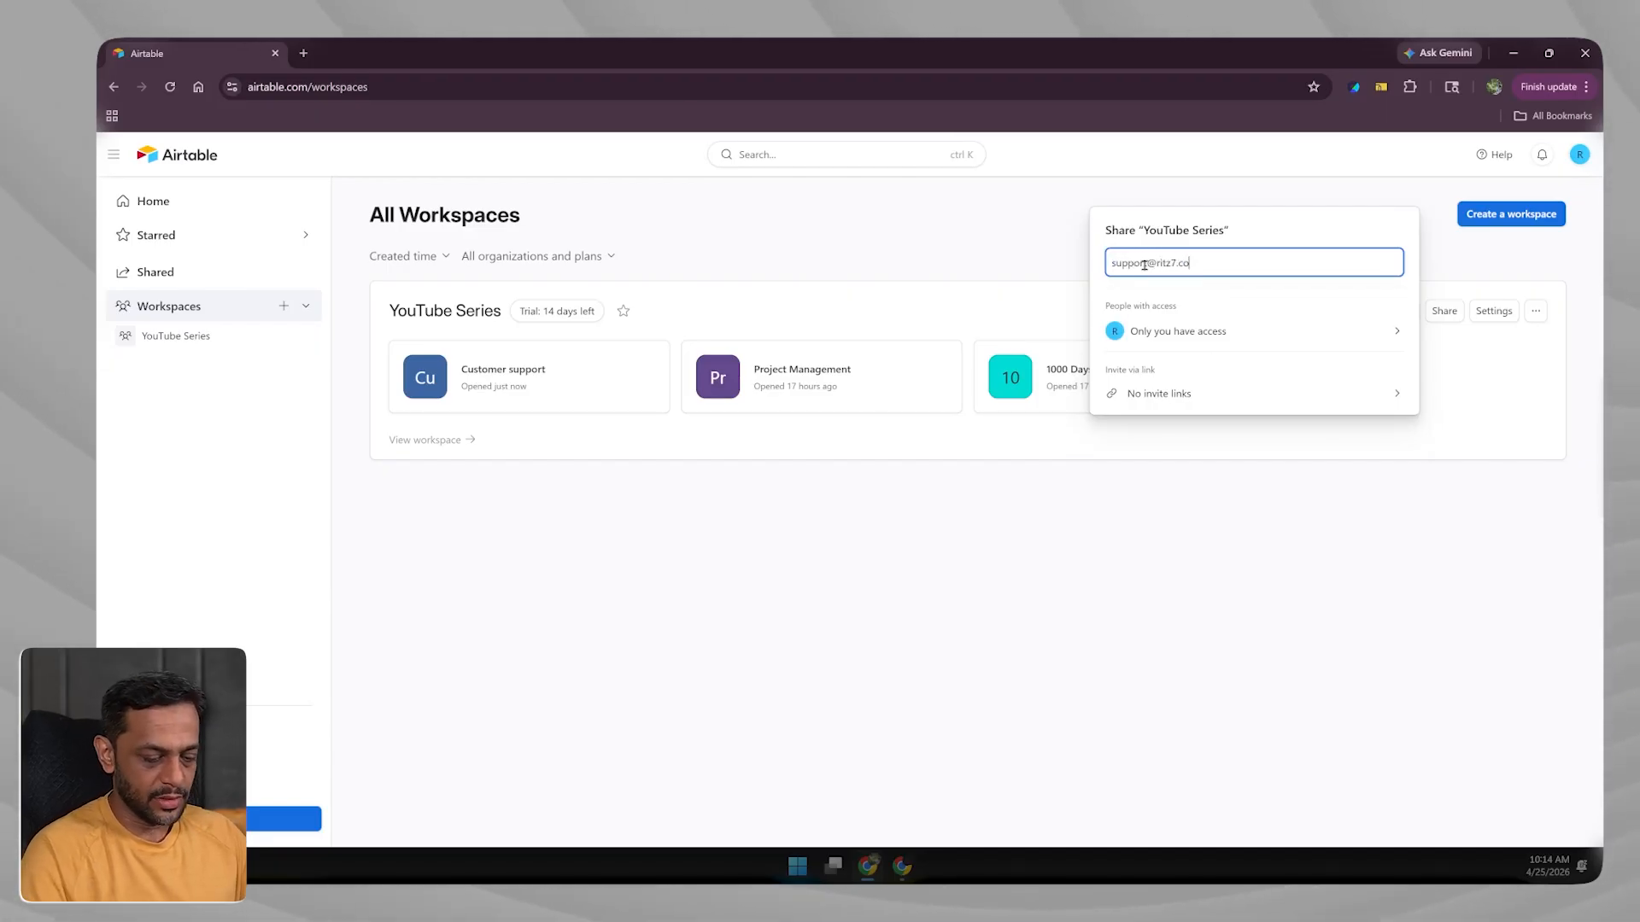
Invite the support e-mail address to YouTube Series as a Creator and close the panel.
{"action": "left_click", "coordinate": [1161, 298]}
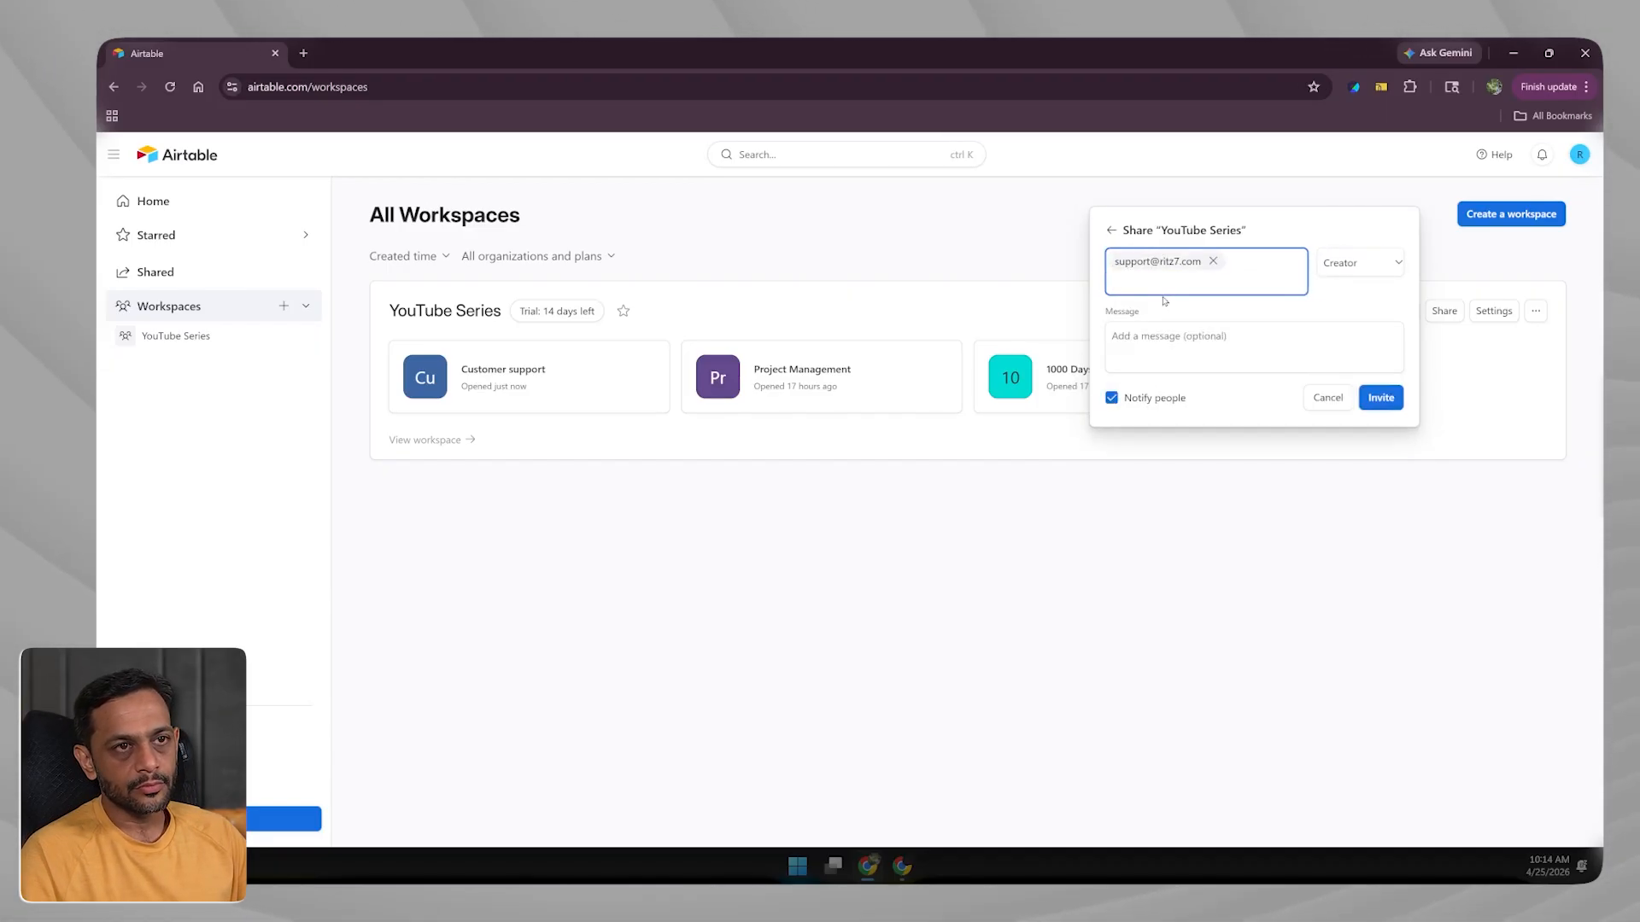
{"action": "left_click", "coordinate": [1332, 270]}
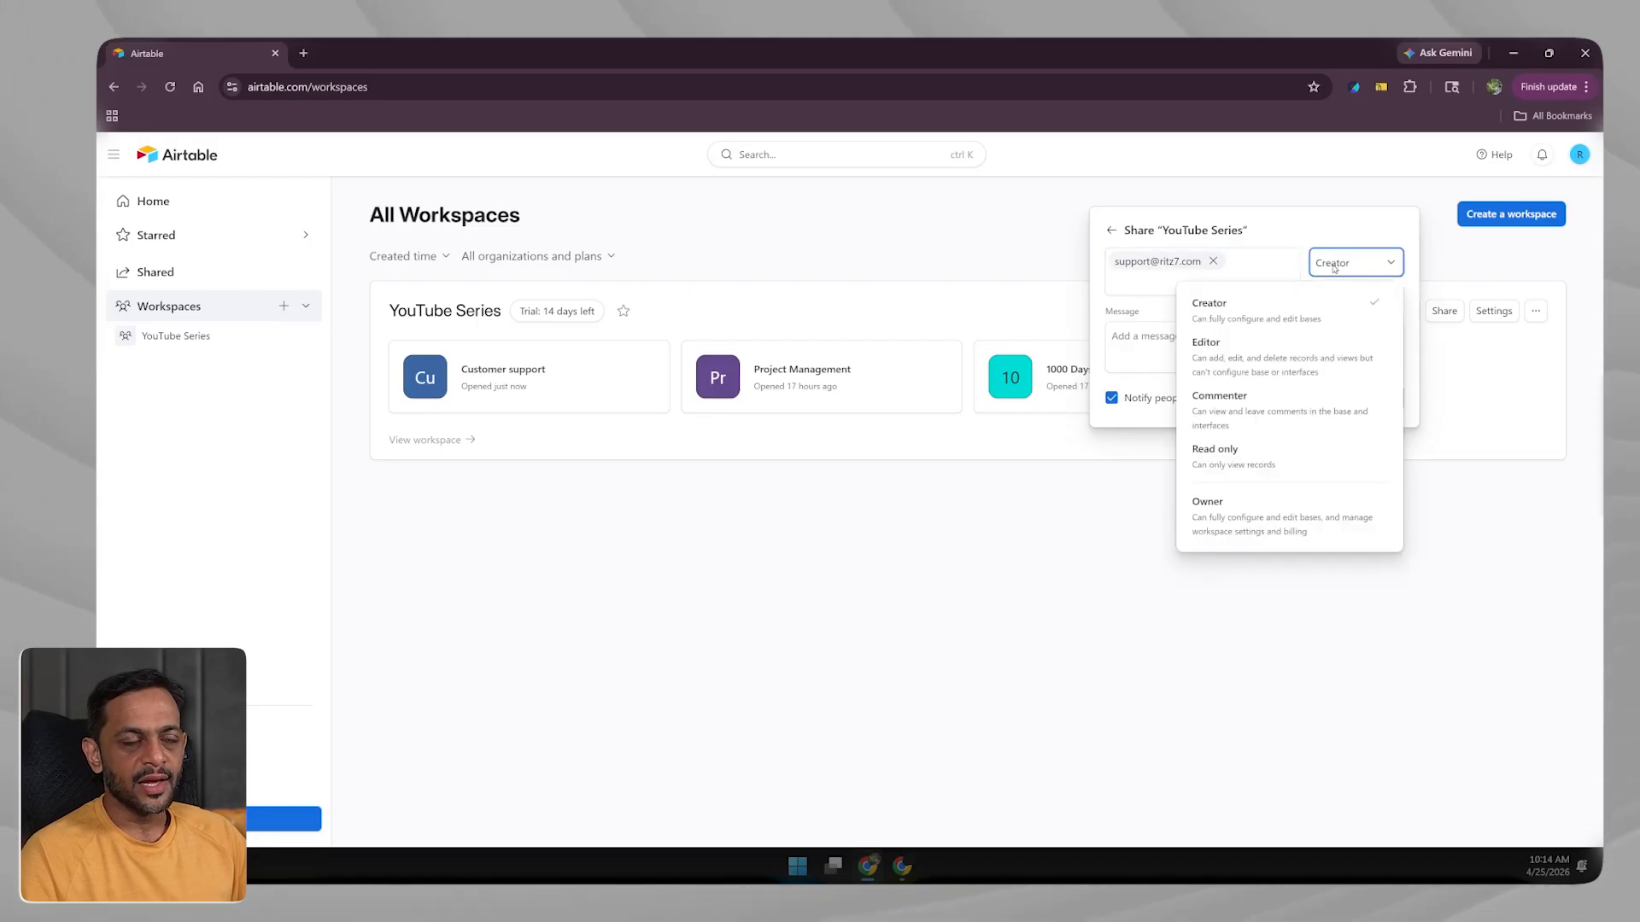
{"action": "left_click", "coordinate": [1304, 322]}
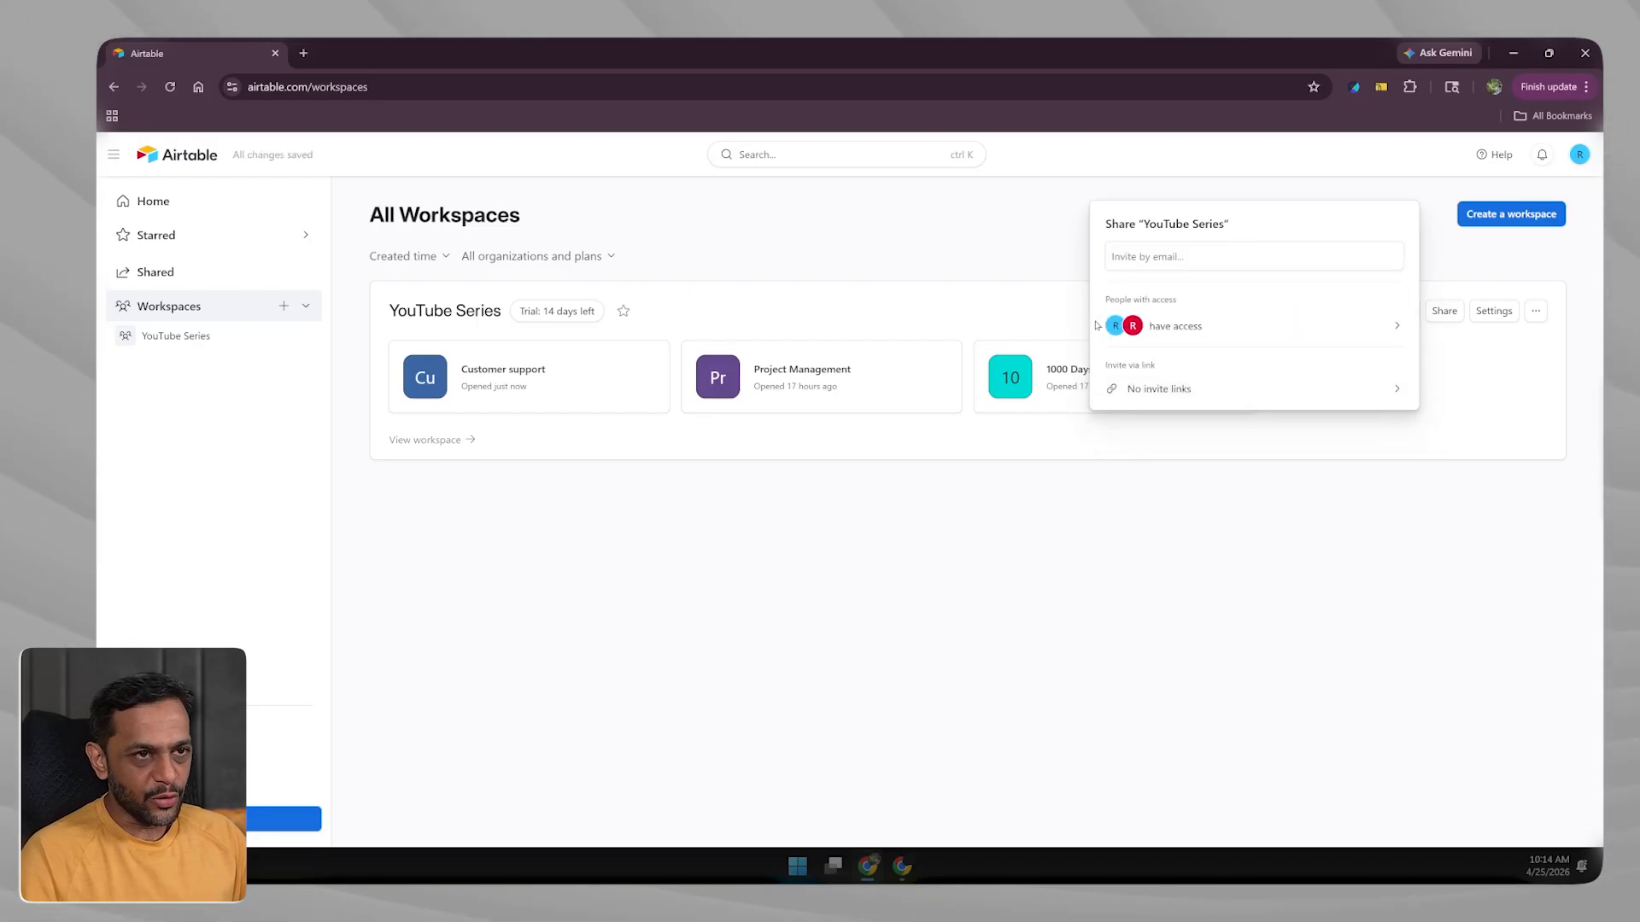
{"action": "left_click", "coordinate": [1164, 501]}
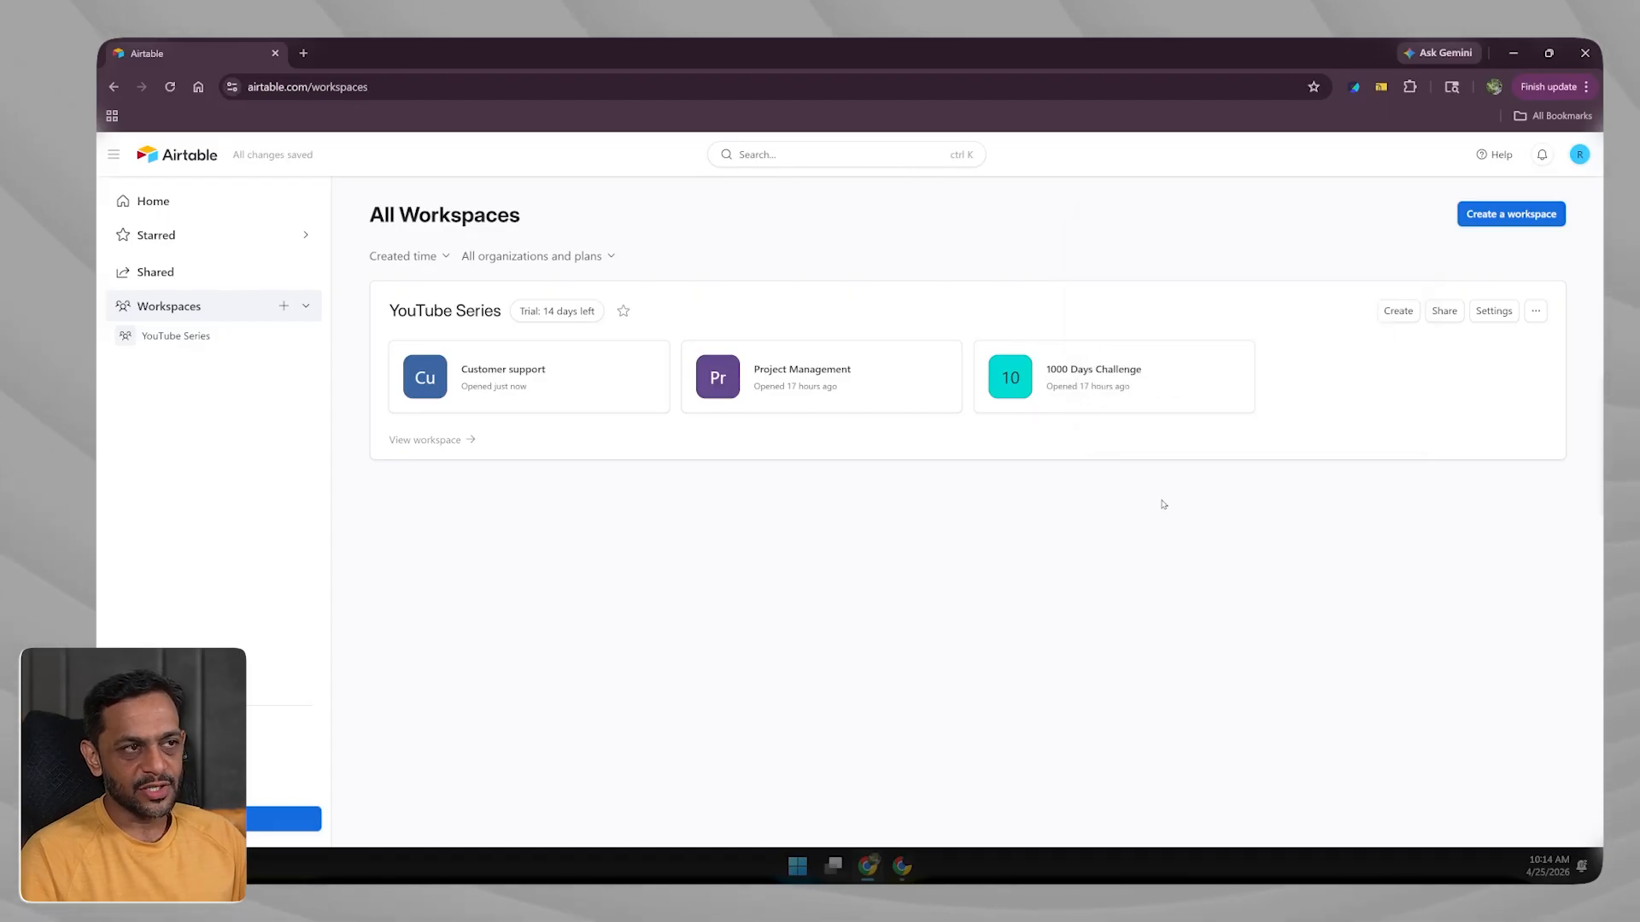
Search 'airtable' in a new tab of the spreadsheet window, open Airtable, and view Shared bases.
{"action": "left_click", "coordinate": [901, 865]}
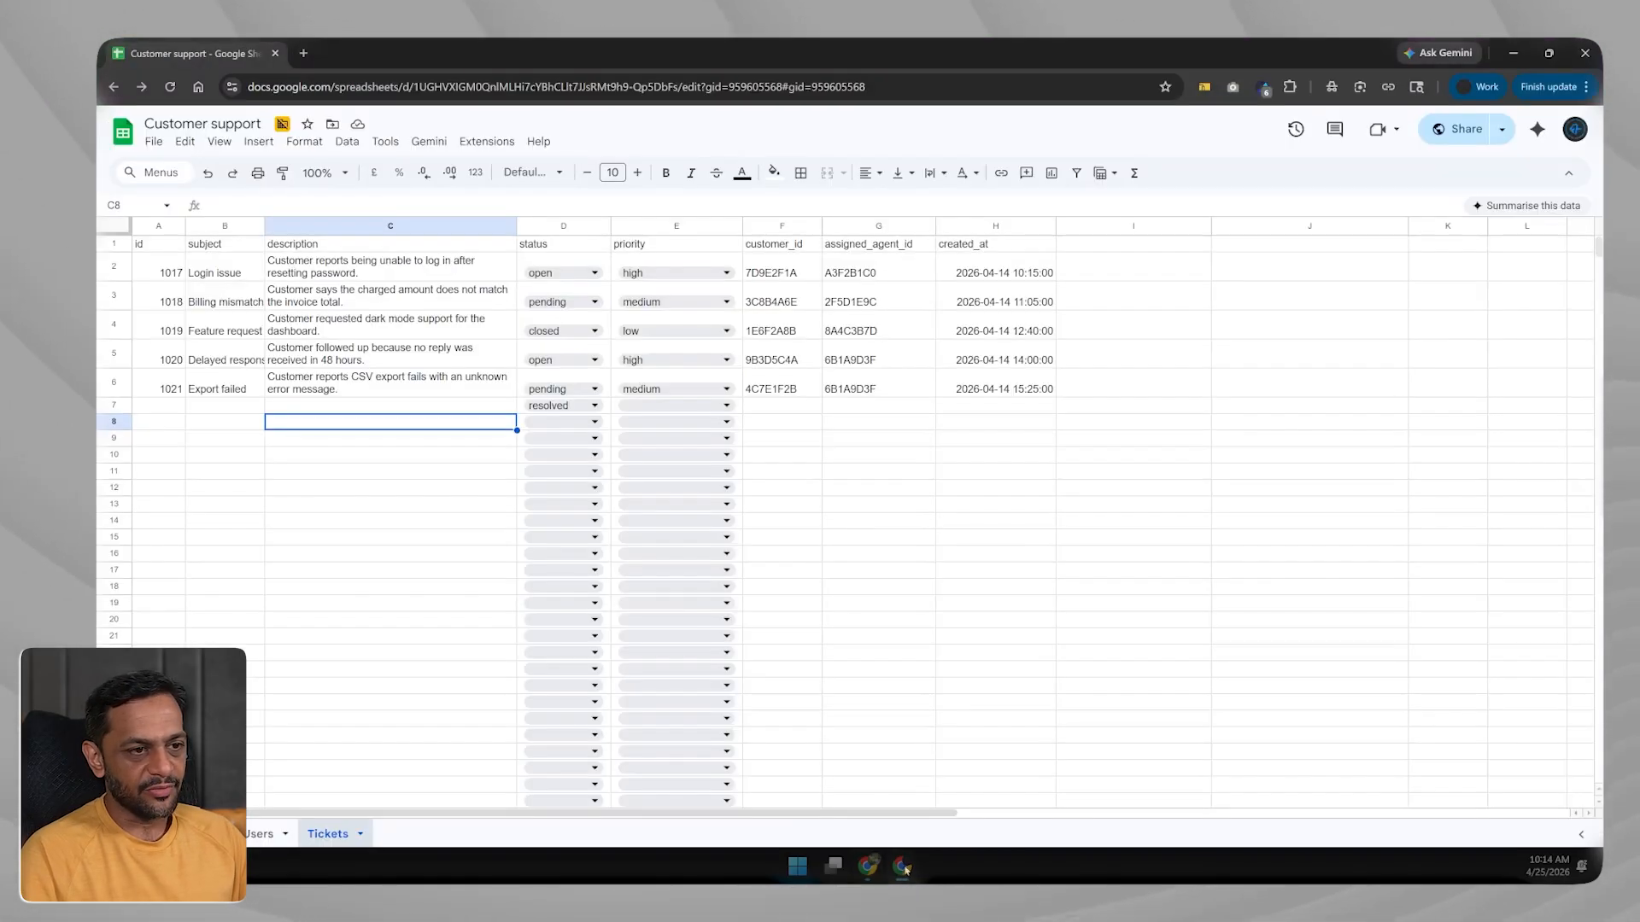
{"action": "left_click", "coordinate": [303, 53]}
{"action": "type", "text": "a"}
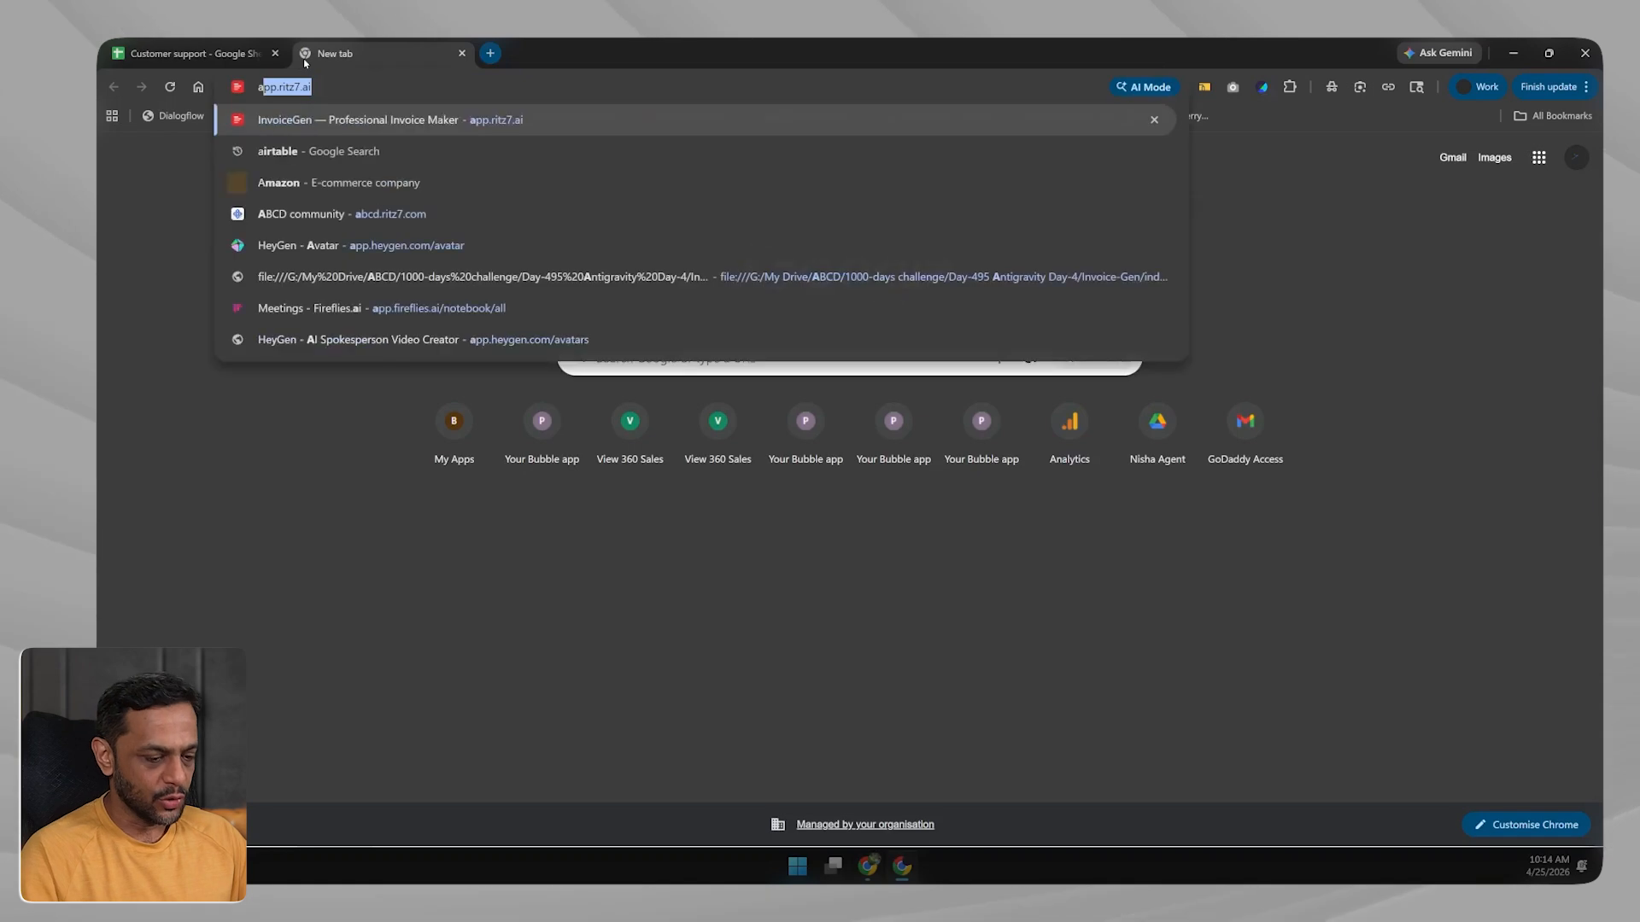
{"action": "type", "text": "irtable"}
{"action": "key", "text": "Return"}
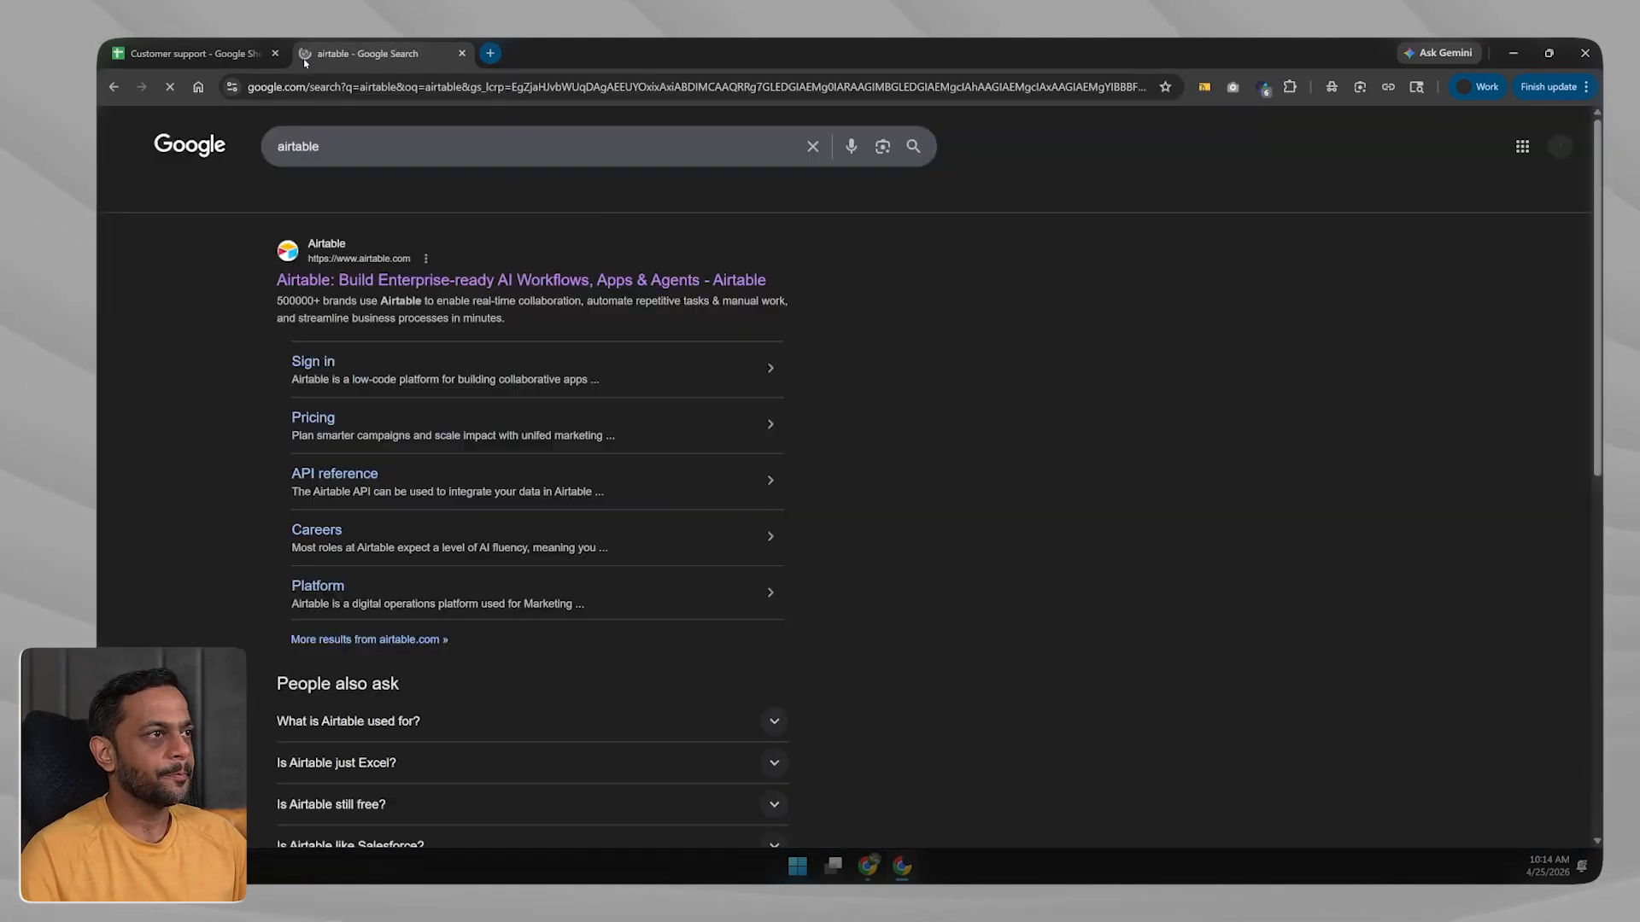
{"action": "left_click", "coordinate": [478, 279]}
{"action": "left_click", "coordinate": [150, 275]}
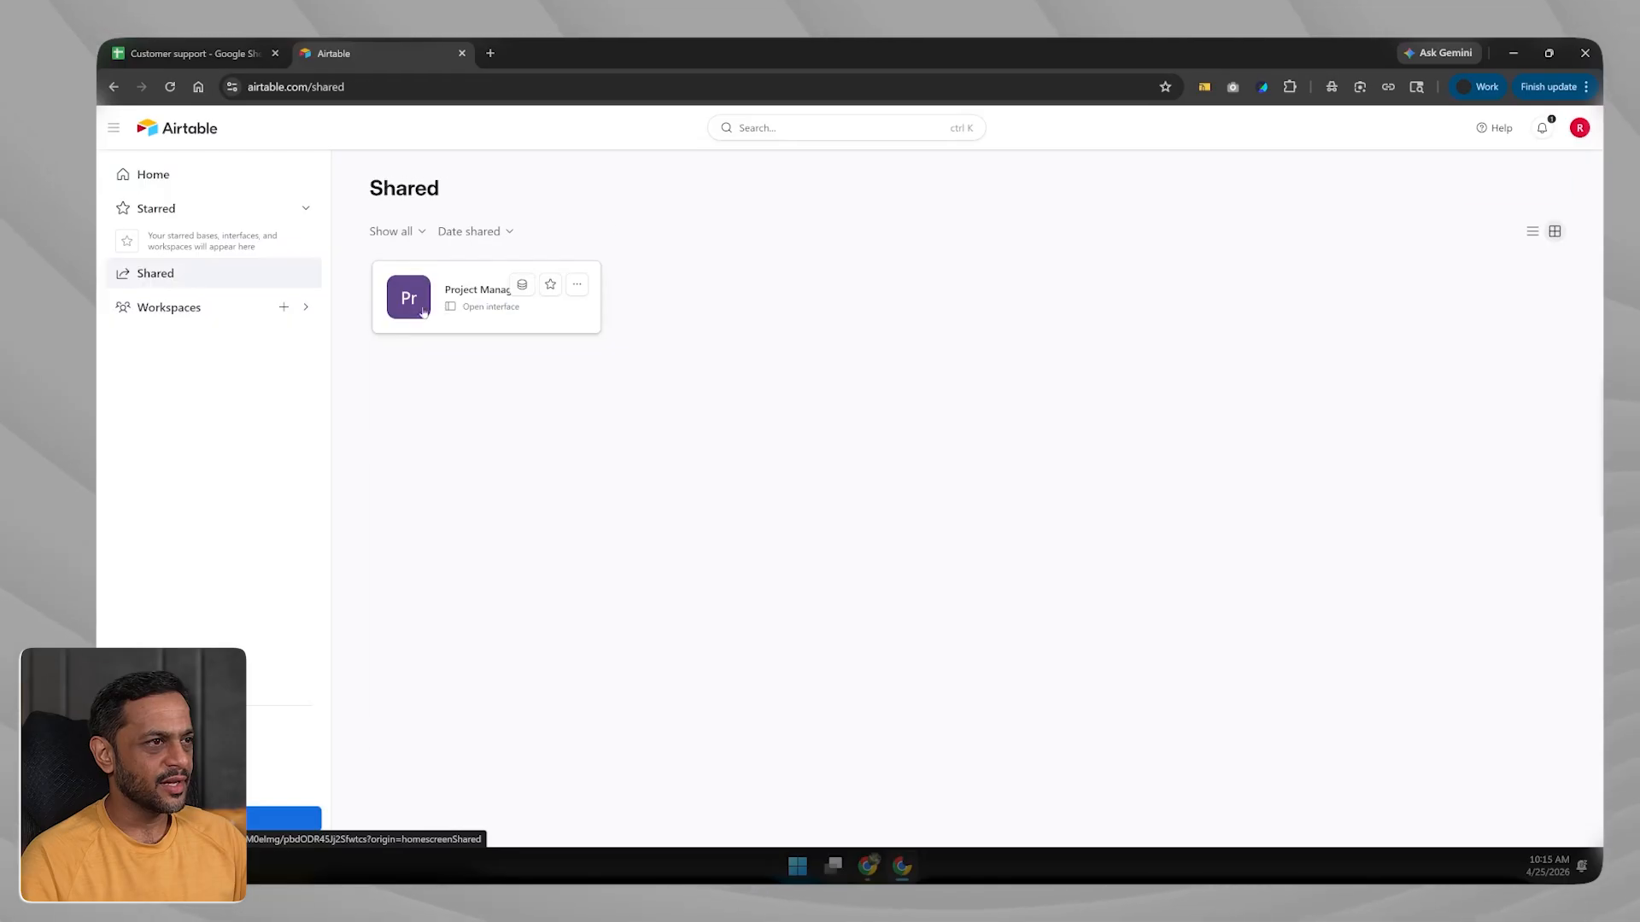
Switch to the All Workspaces list from the sidebar.
{"action": "left_click", "coordinate": [169, 308]}
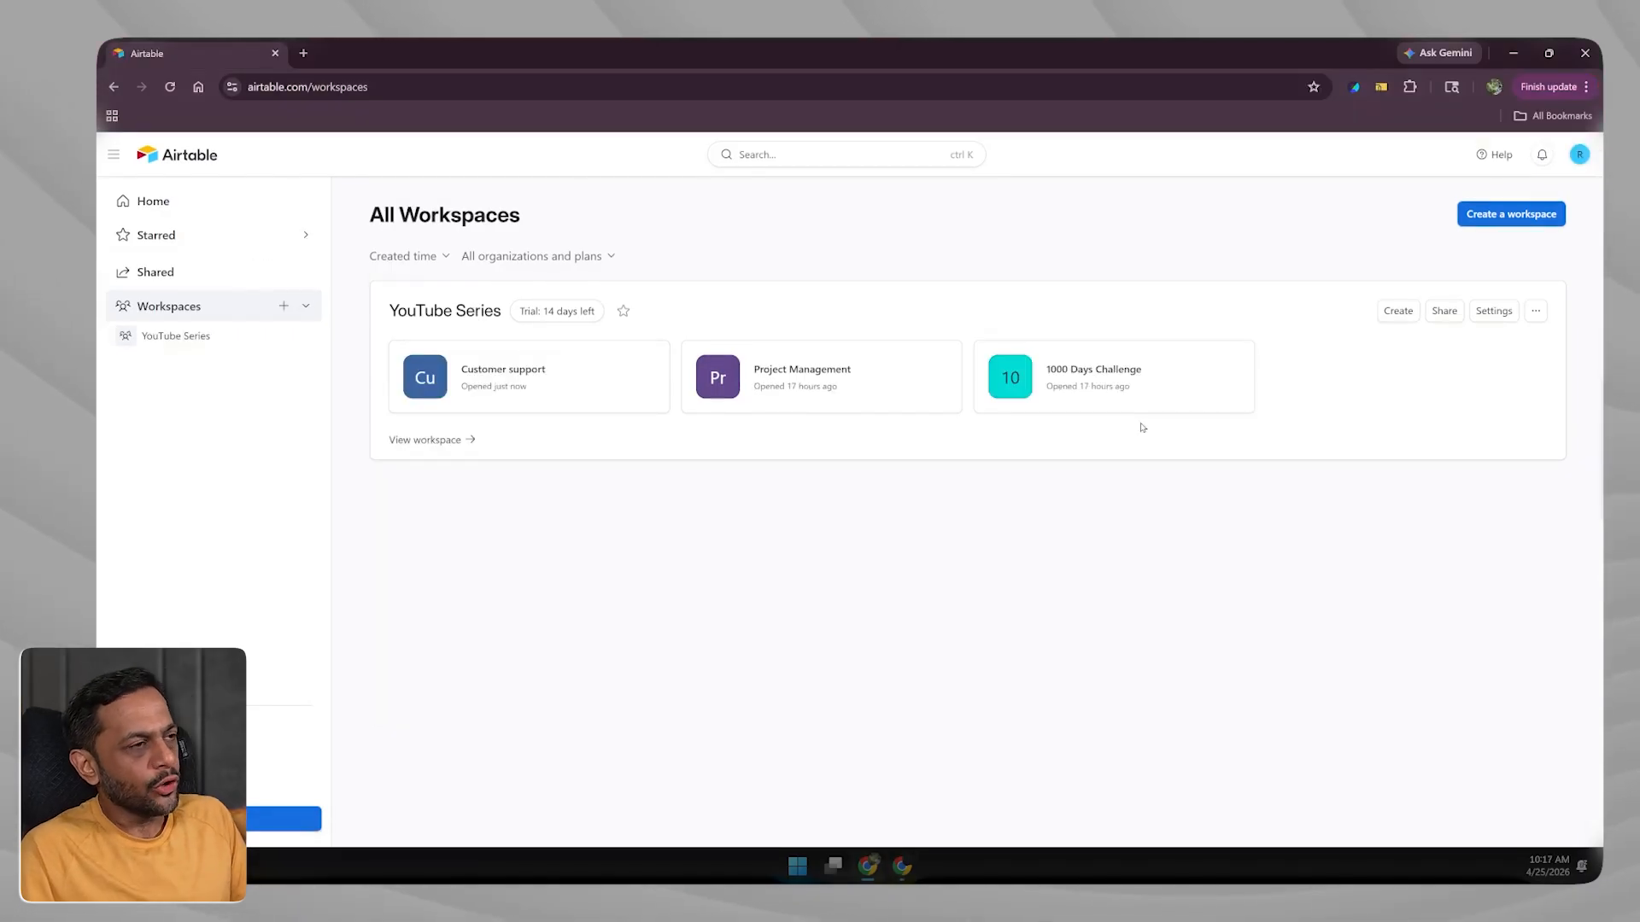
Open the Customer support base and bring up its Share options.
{"action": "left_click", "coordinate": [548, 380]}
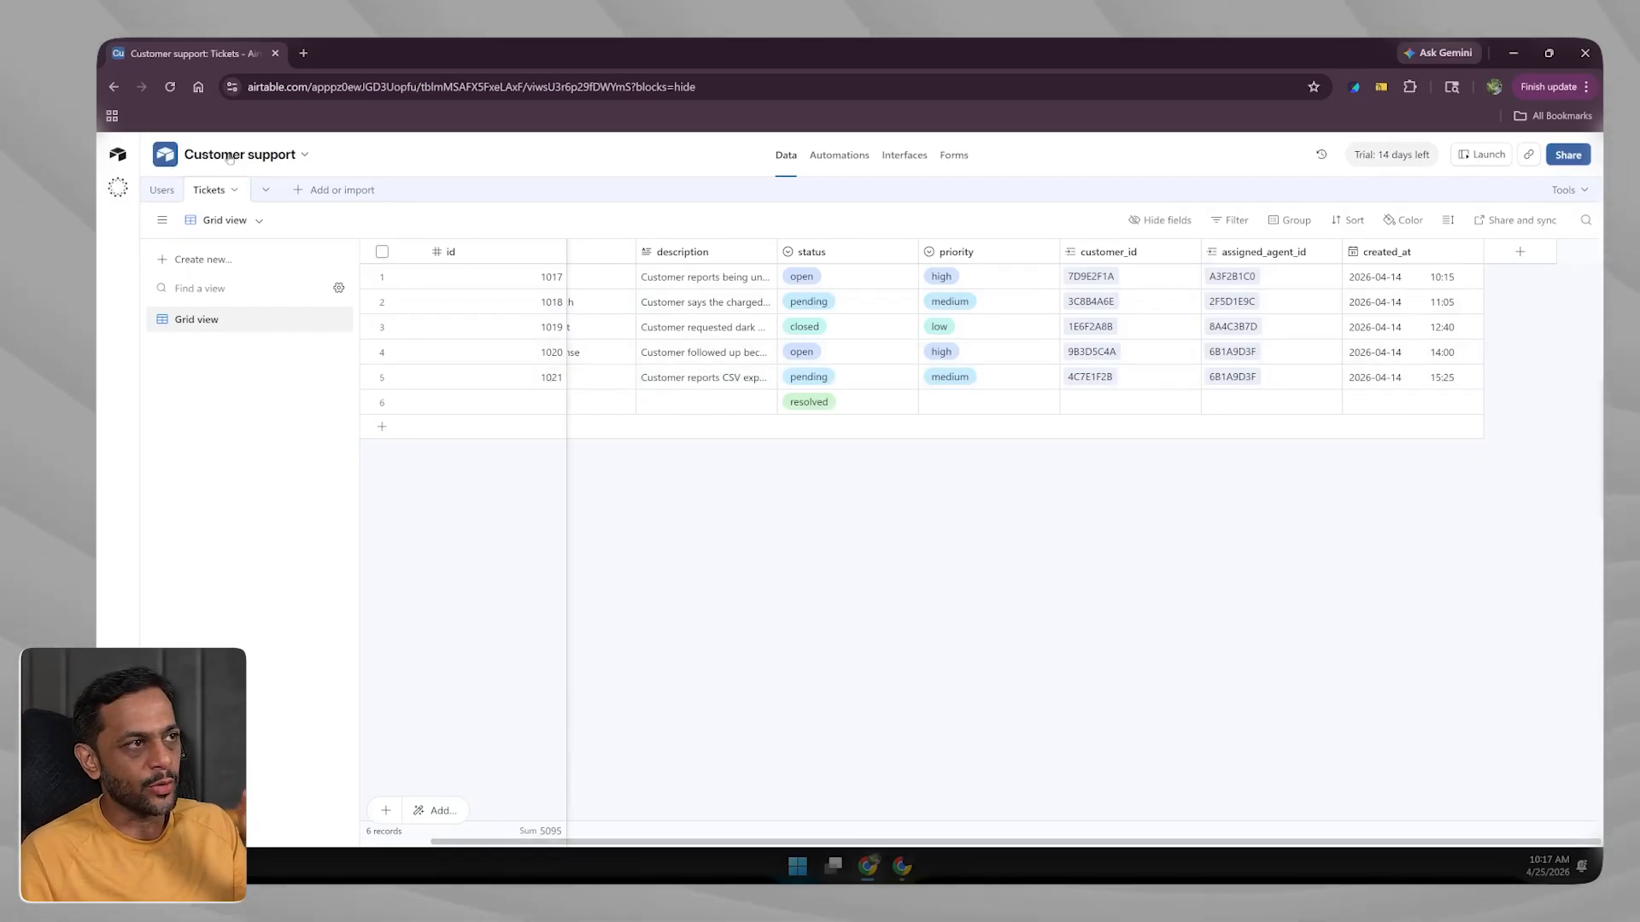
{"action": "left_click", "coordinate": [1568, 155]}
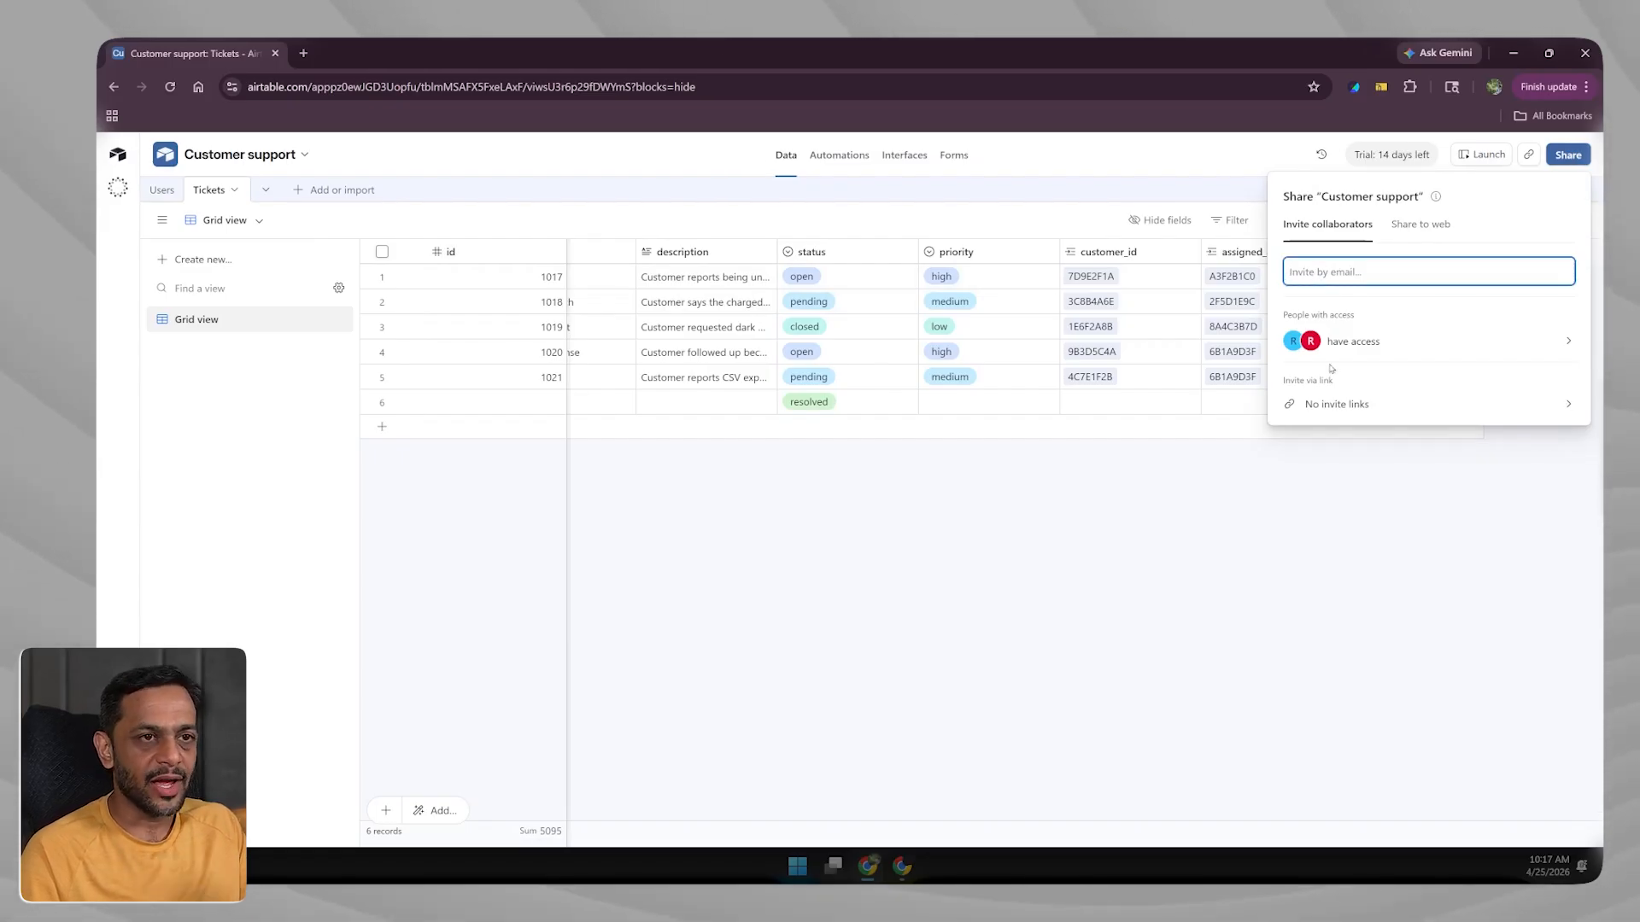
Share the base to the web with read-only access and open its link access settings.
{"action": "left_click", "coordinate": [1310, 403]}
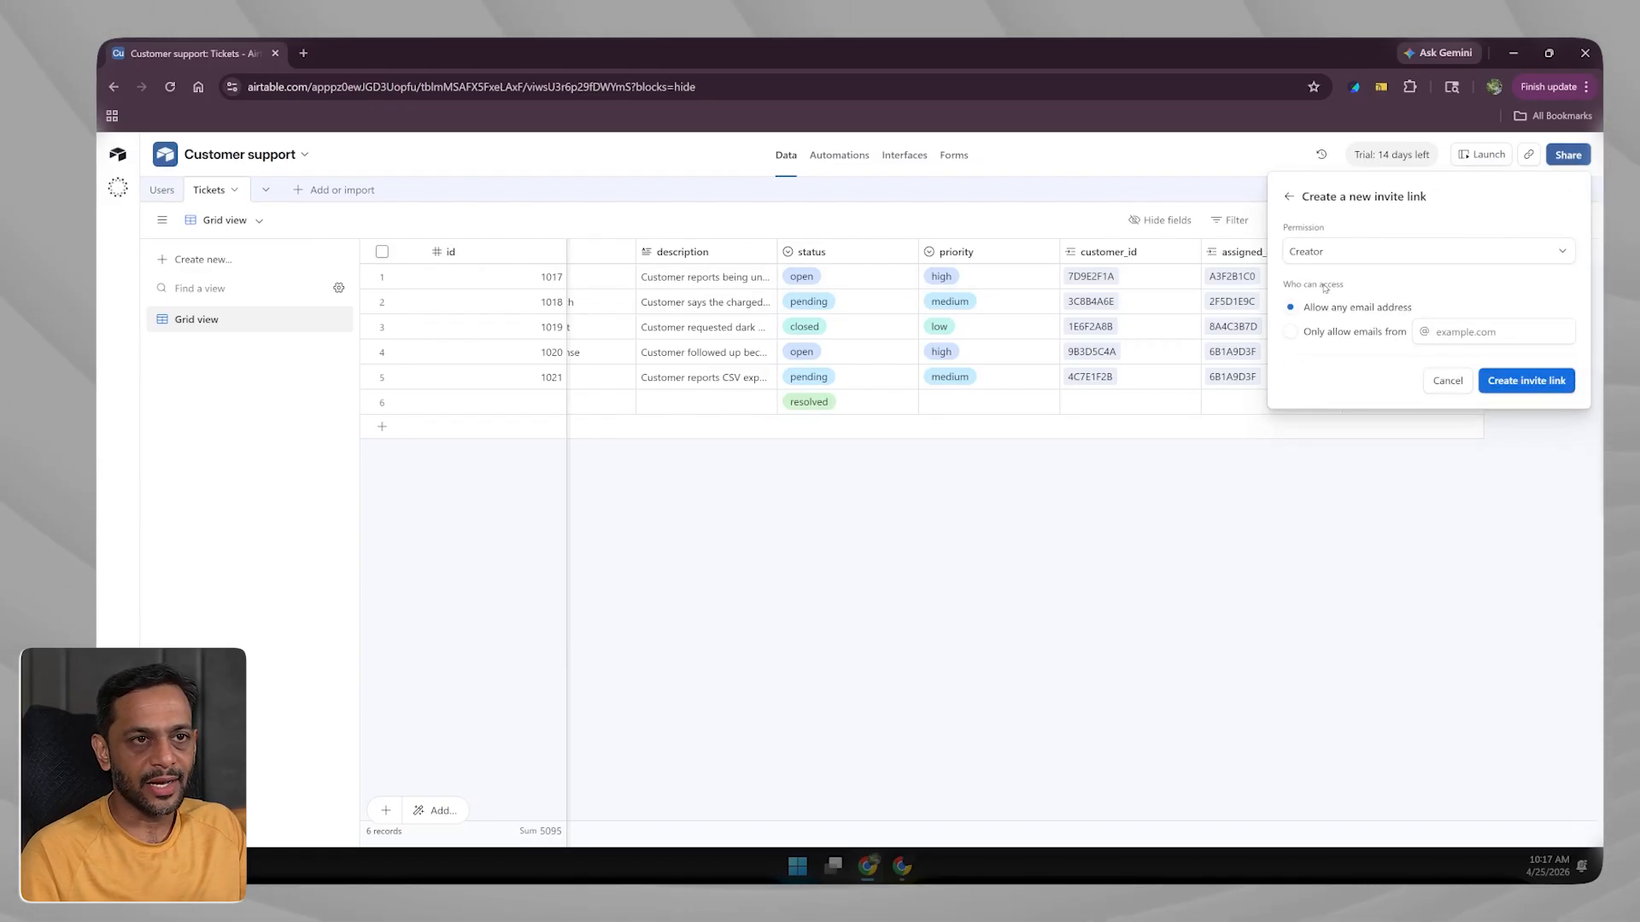
{"action": "left_click", "coordinate": [1288, 197]}
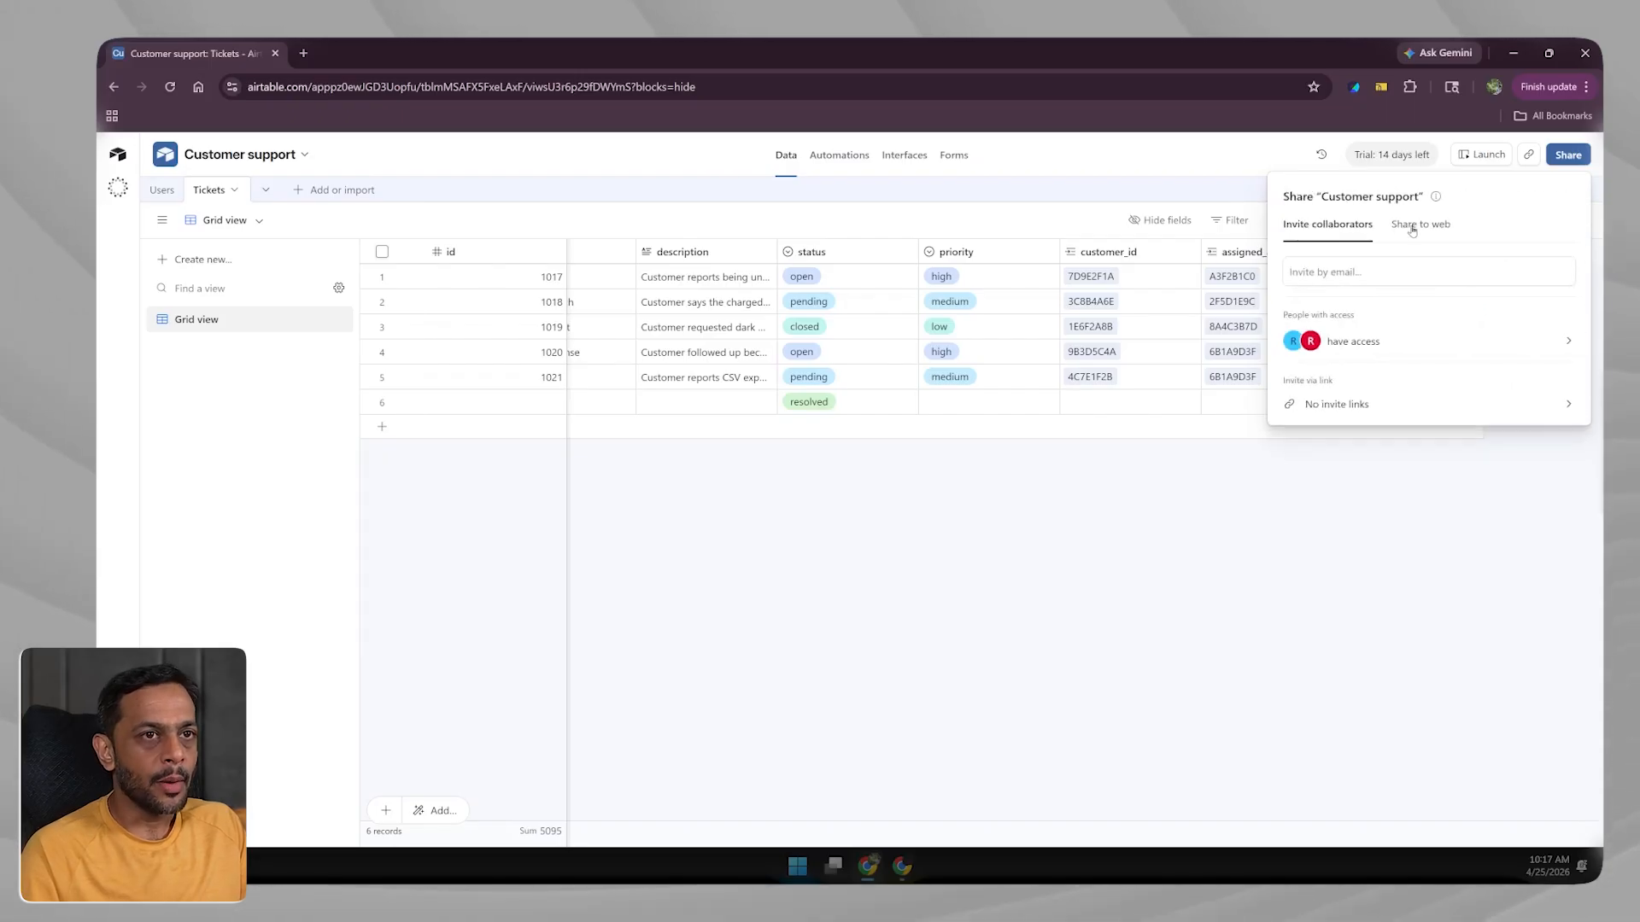
{"action": "left_click", "coordinate": [1413, 226]}
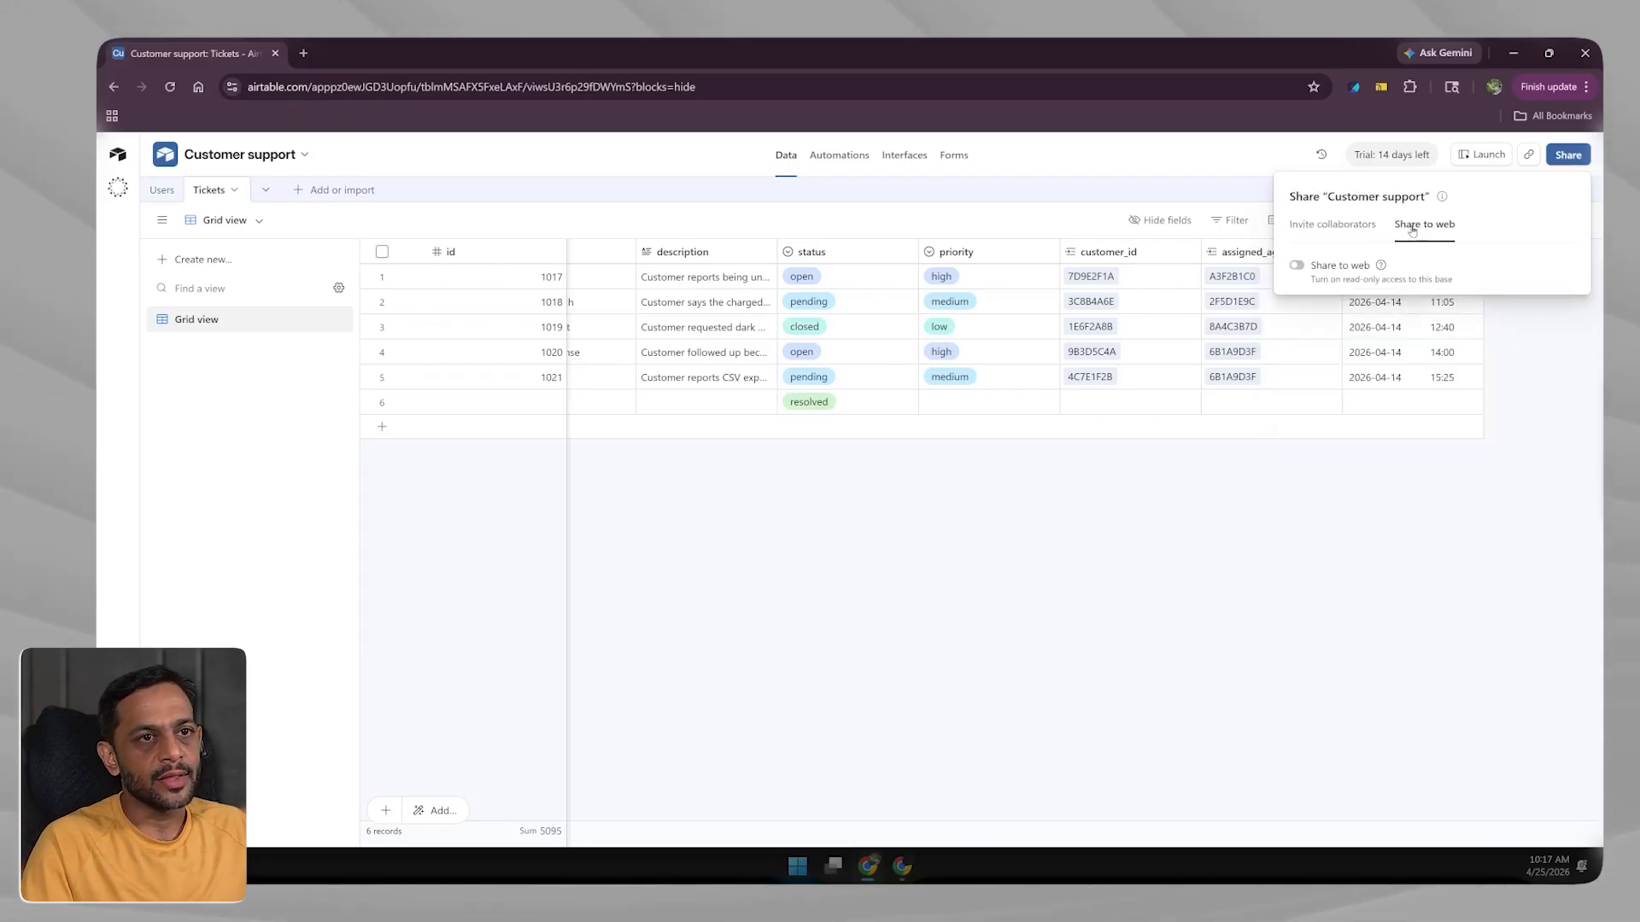
{"action": "left_click", "coordinate": [1298, 265]}
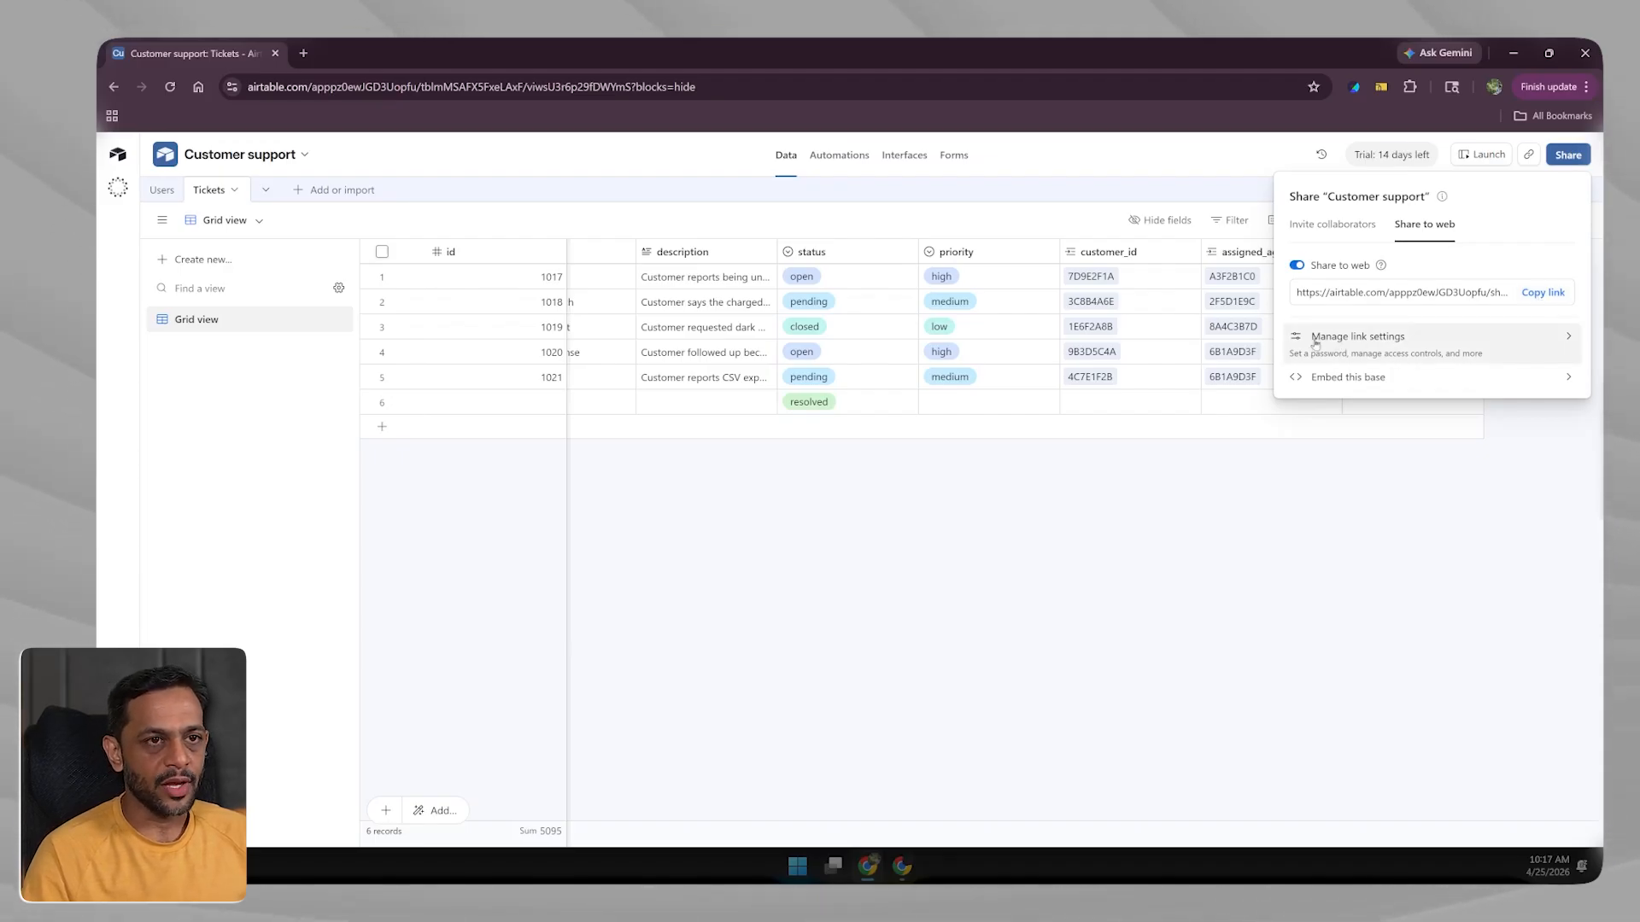
{"action": "left_click", "coordinate": [1358, 339]}
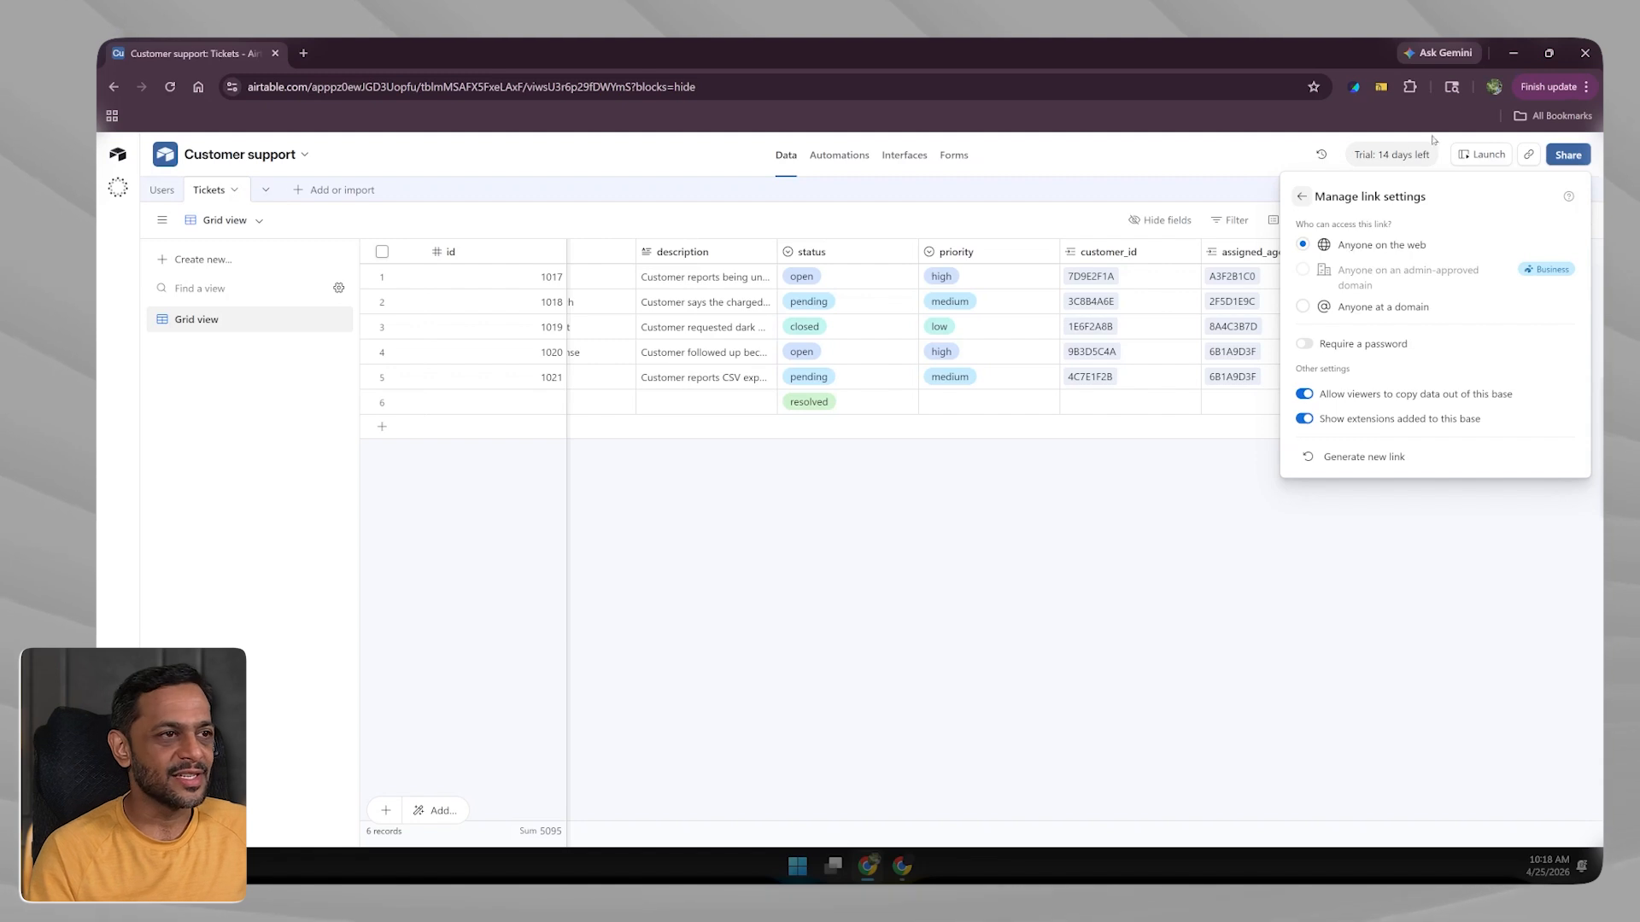
{"action": "left_click", "coordinate": [1586, 86]}
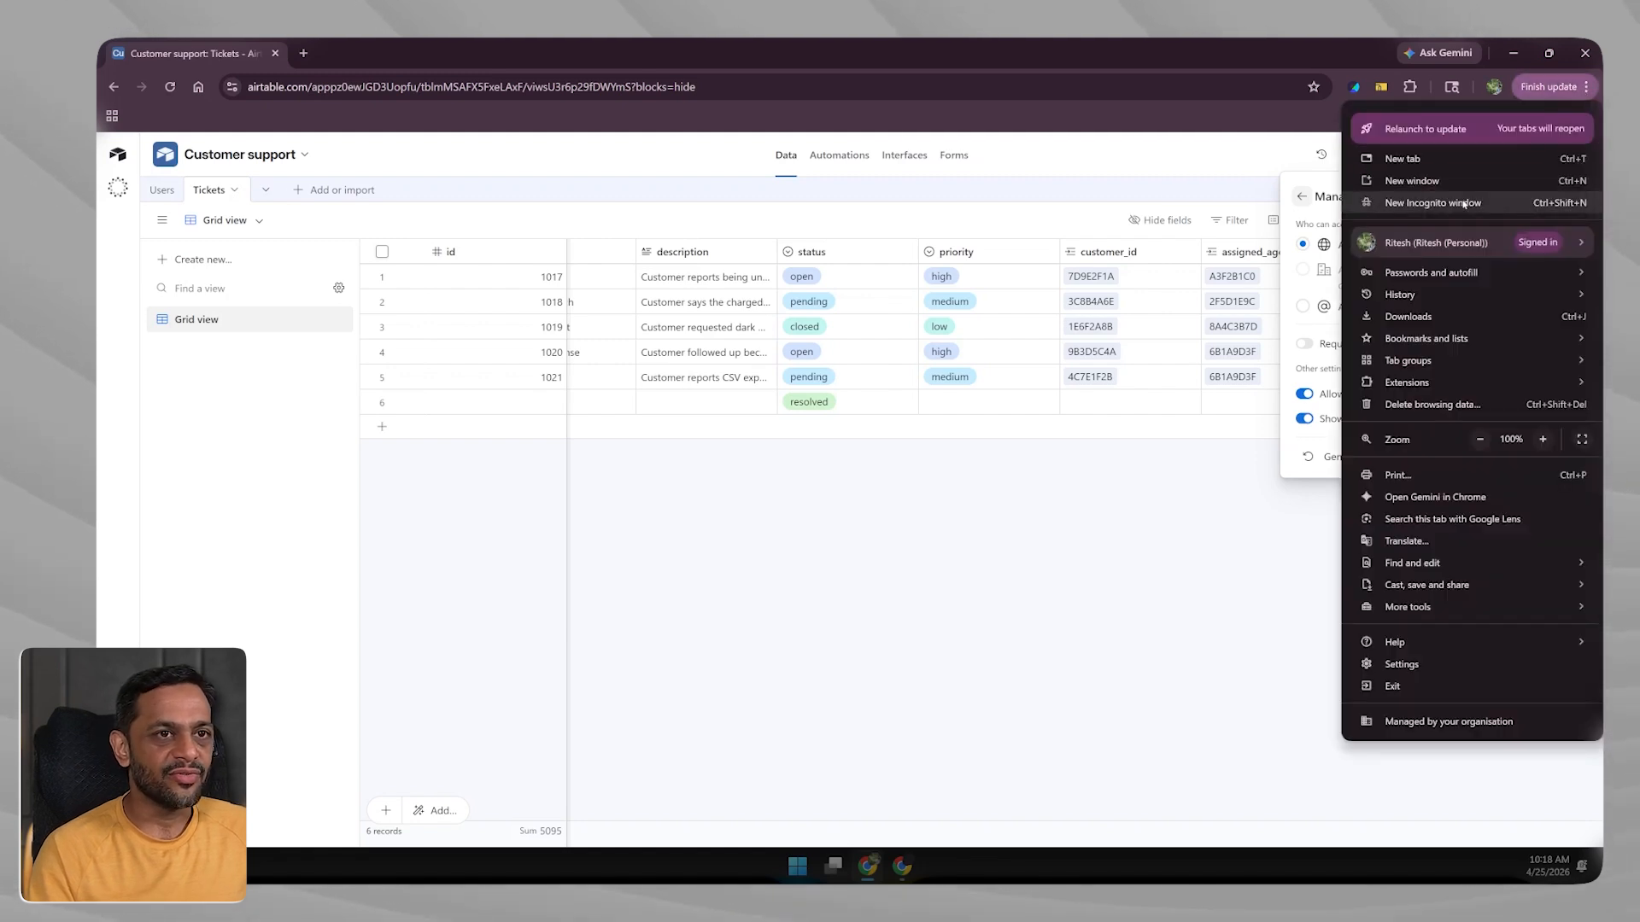
{"action": "left_click", "coordinate": [1387, 202]}
{"action": "key", "text": "Return"}
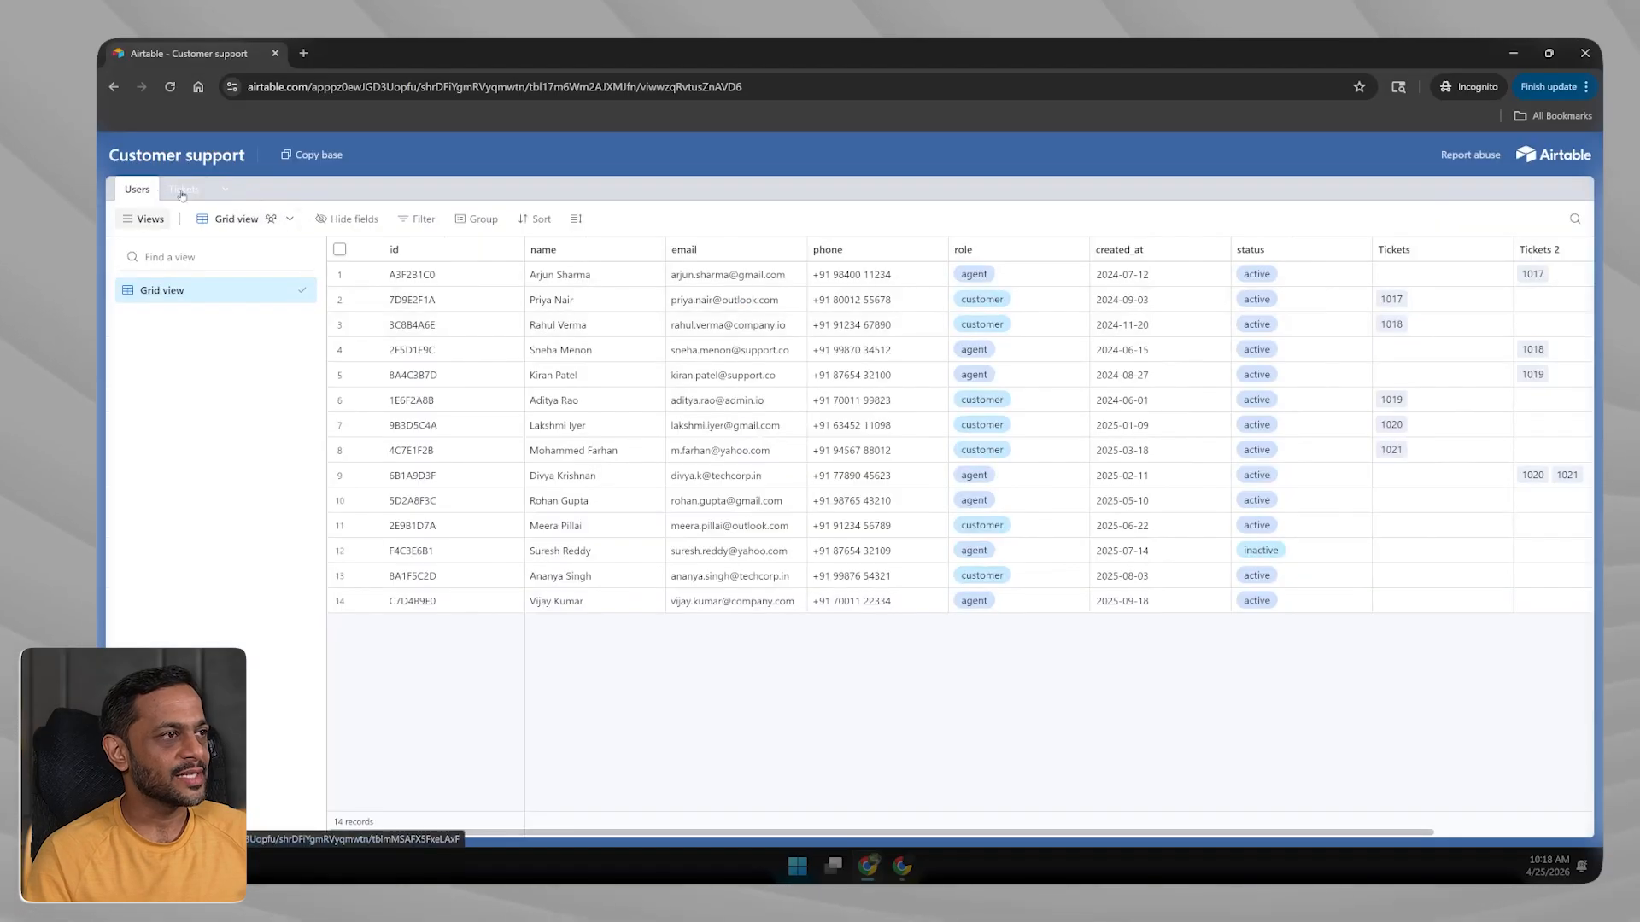
{"action": "left_click", "coordinate": [181, 188]}
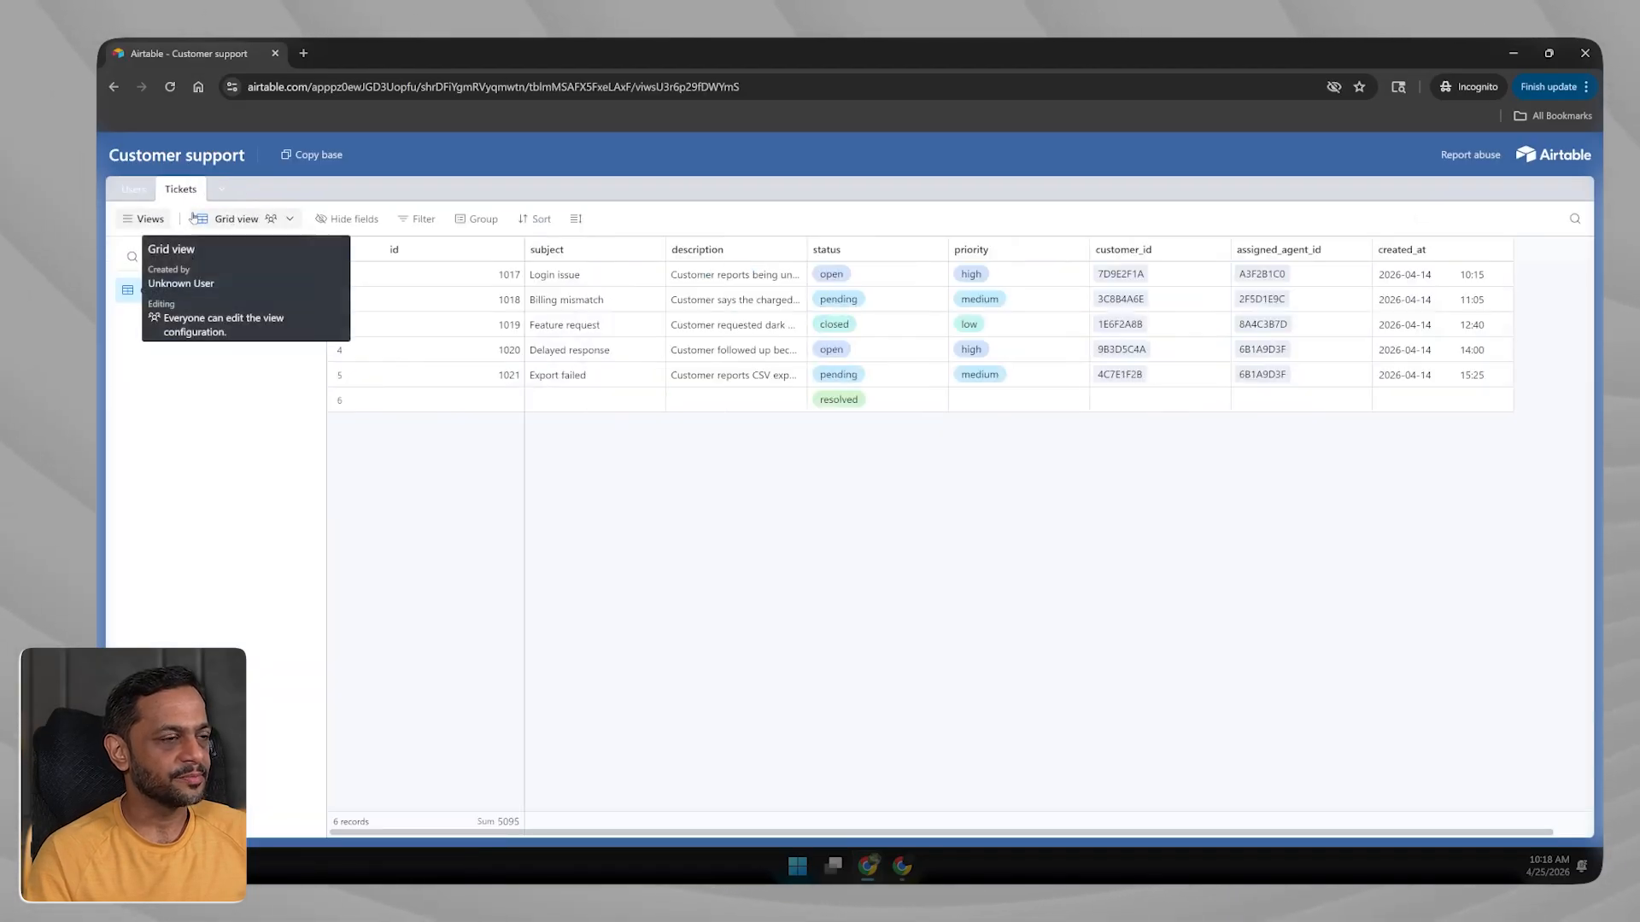
{"action": "left_click", "coordinate": [1584, 53]}
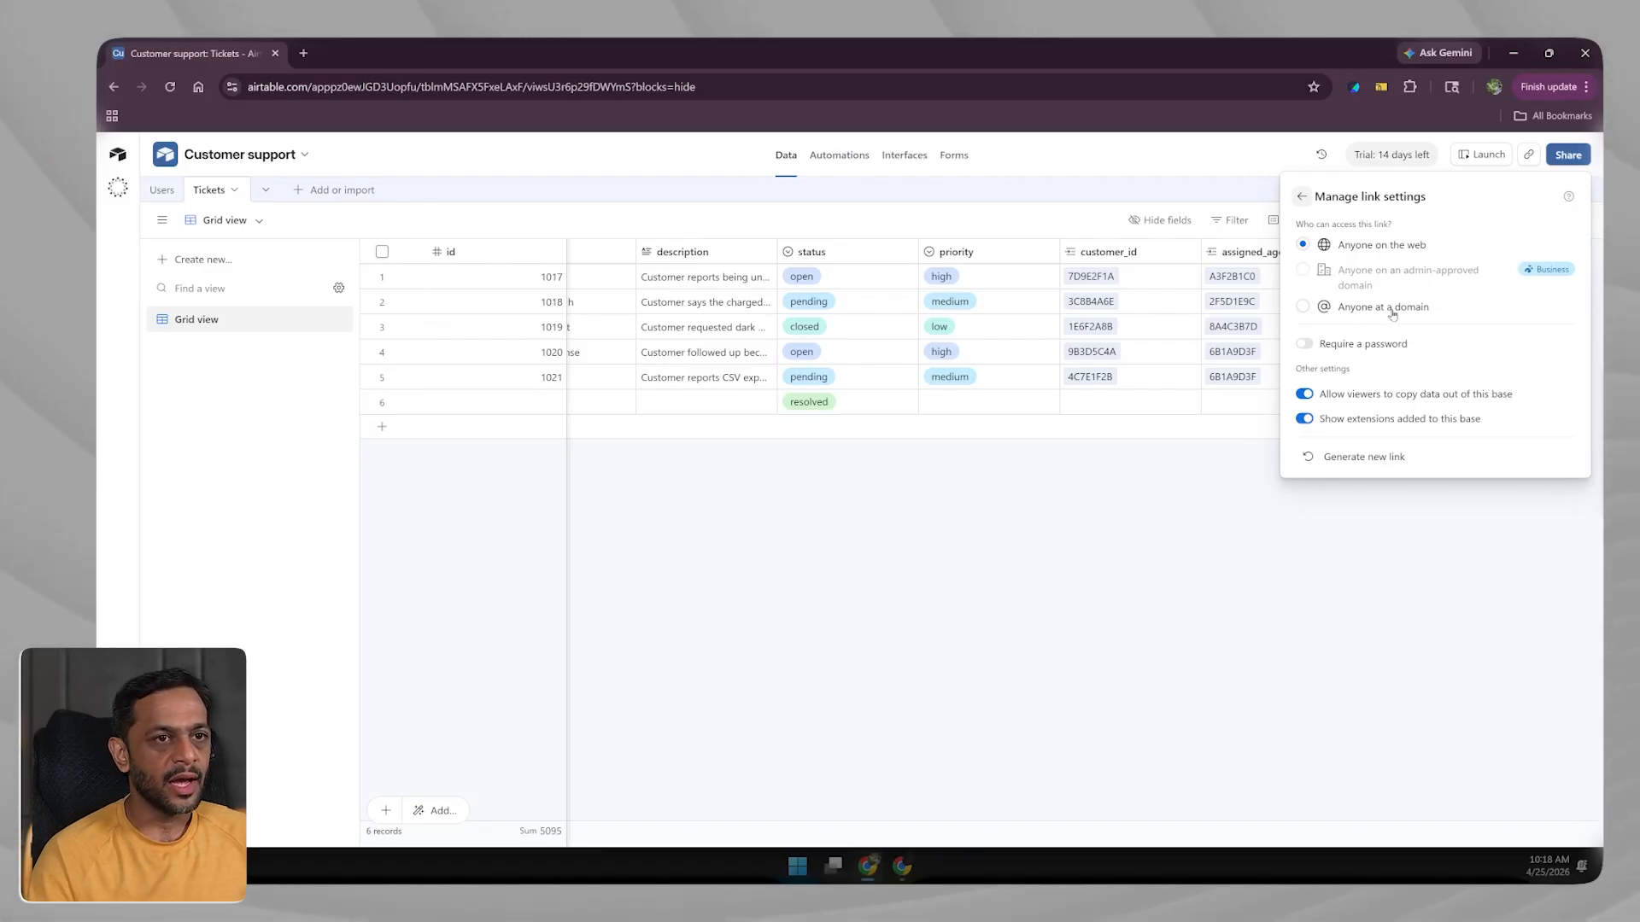
Restrict the Customer support link to one email domain, add a password, and block copying data.
{"action": "left_click", "coordinate": [1303, 309]}
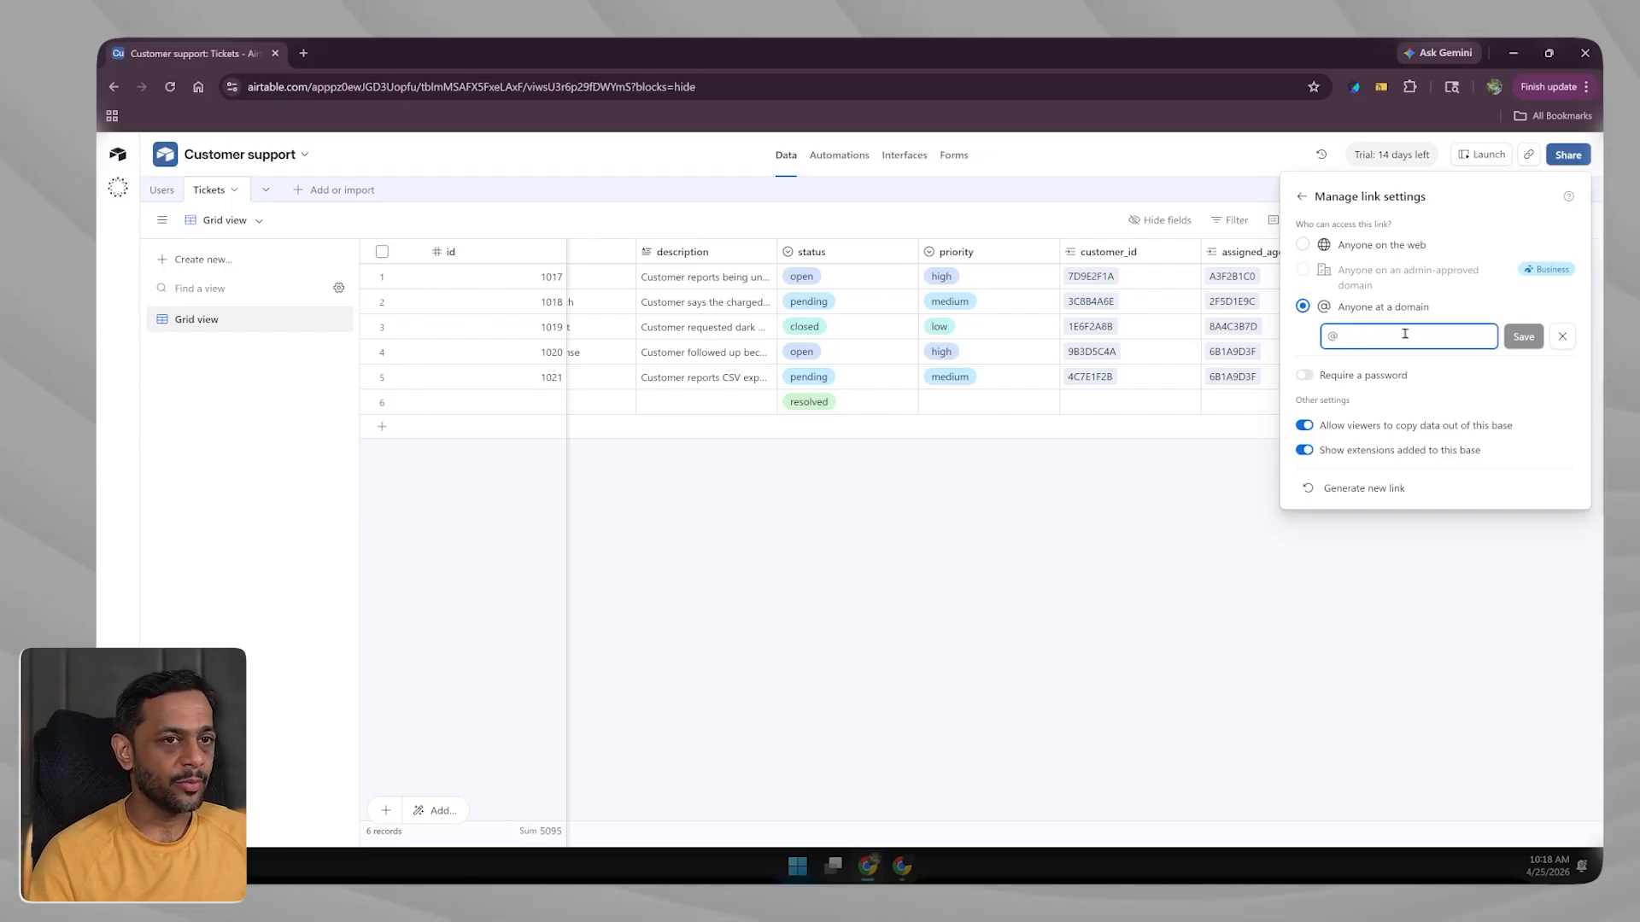
{"action": "left_click", "coordinate": [1304, 376]}
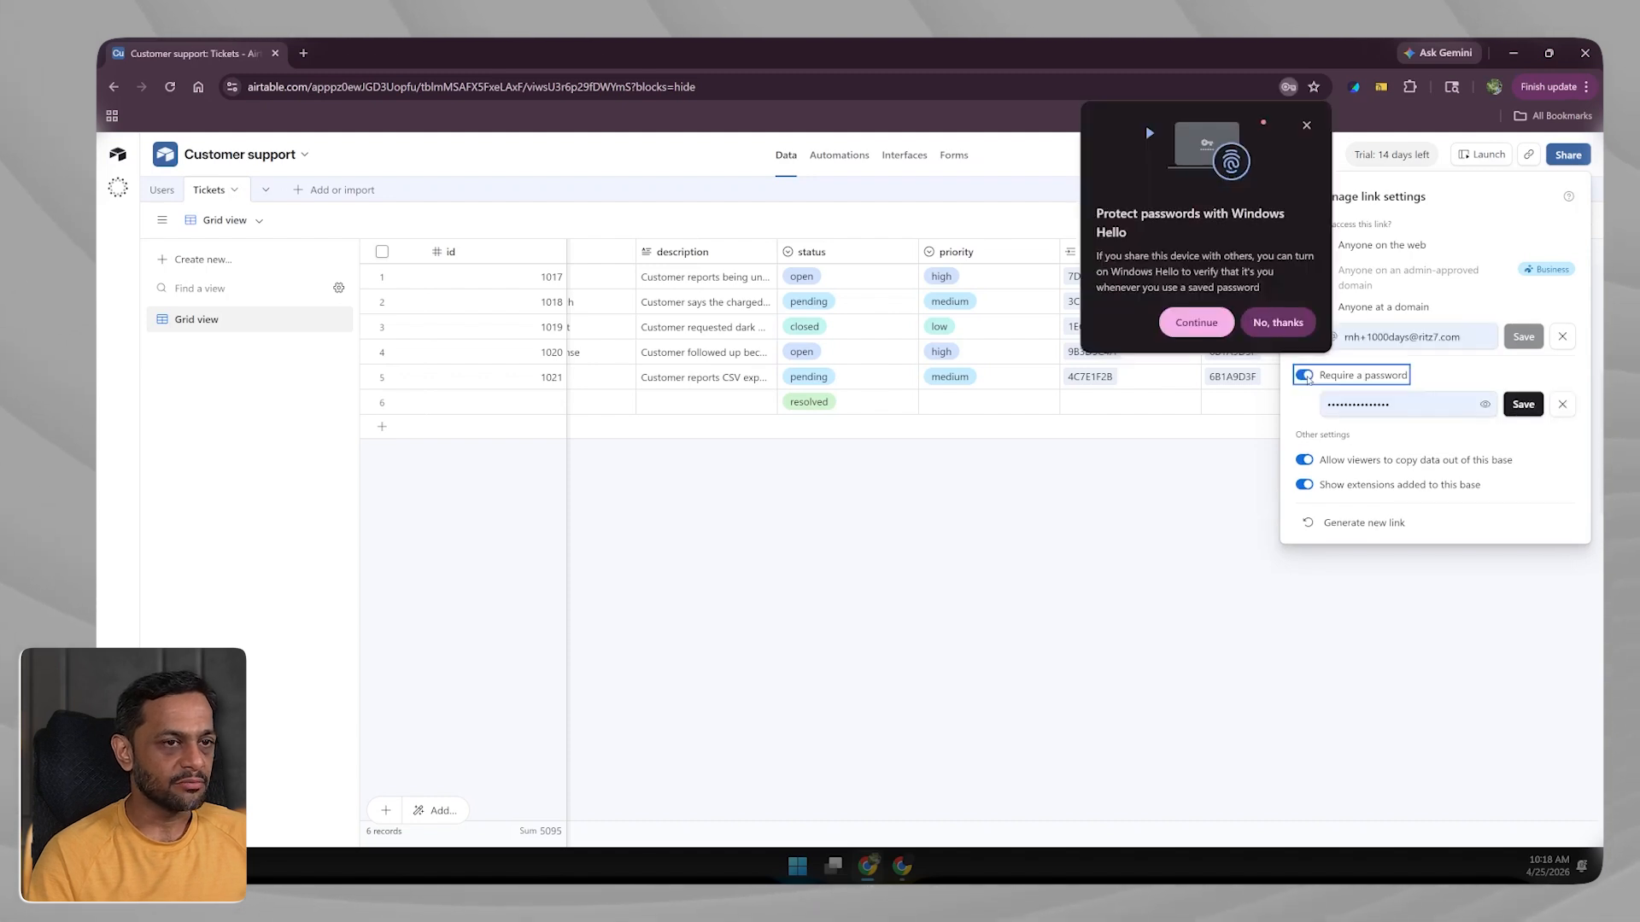
{"action": "left_click", "coordinate": [1280, 320]}
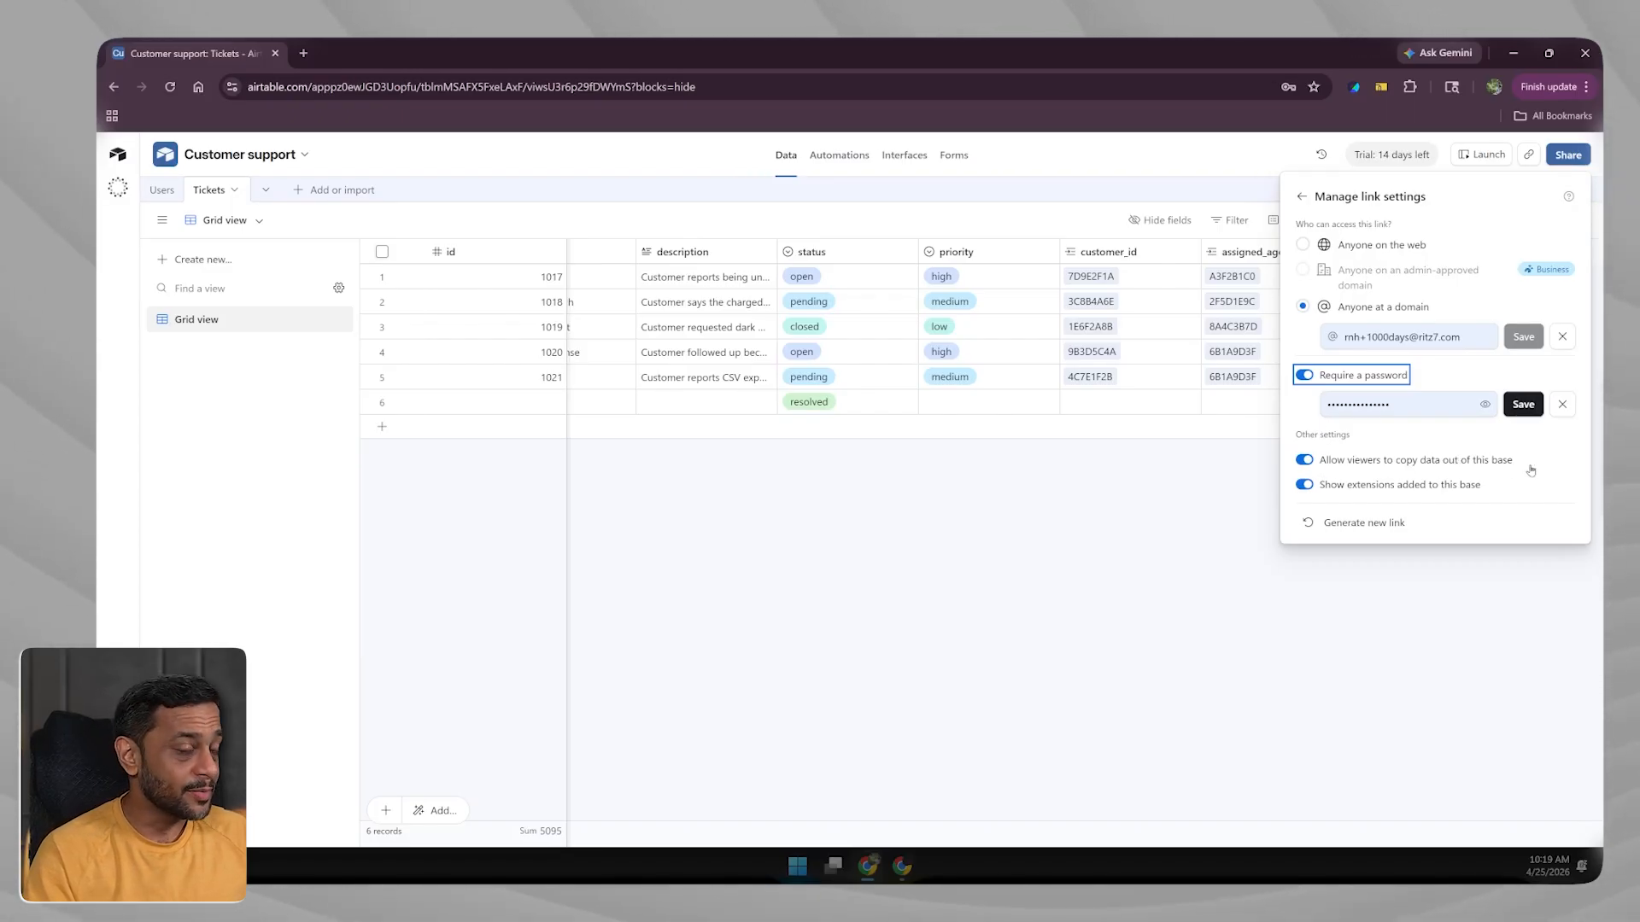
{"action": "left_click", "coordinate": [1303, 461]}
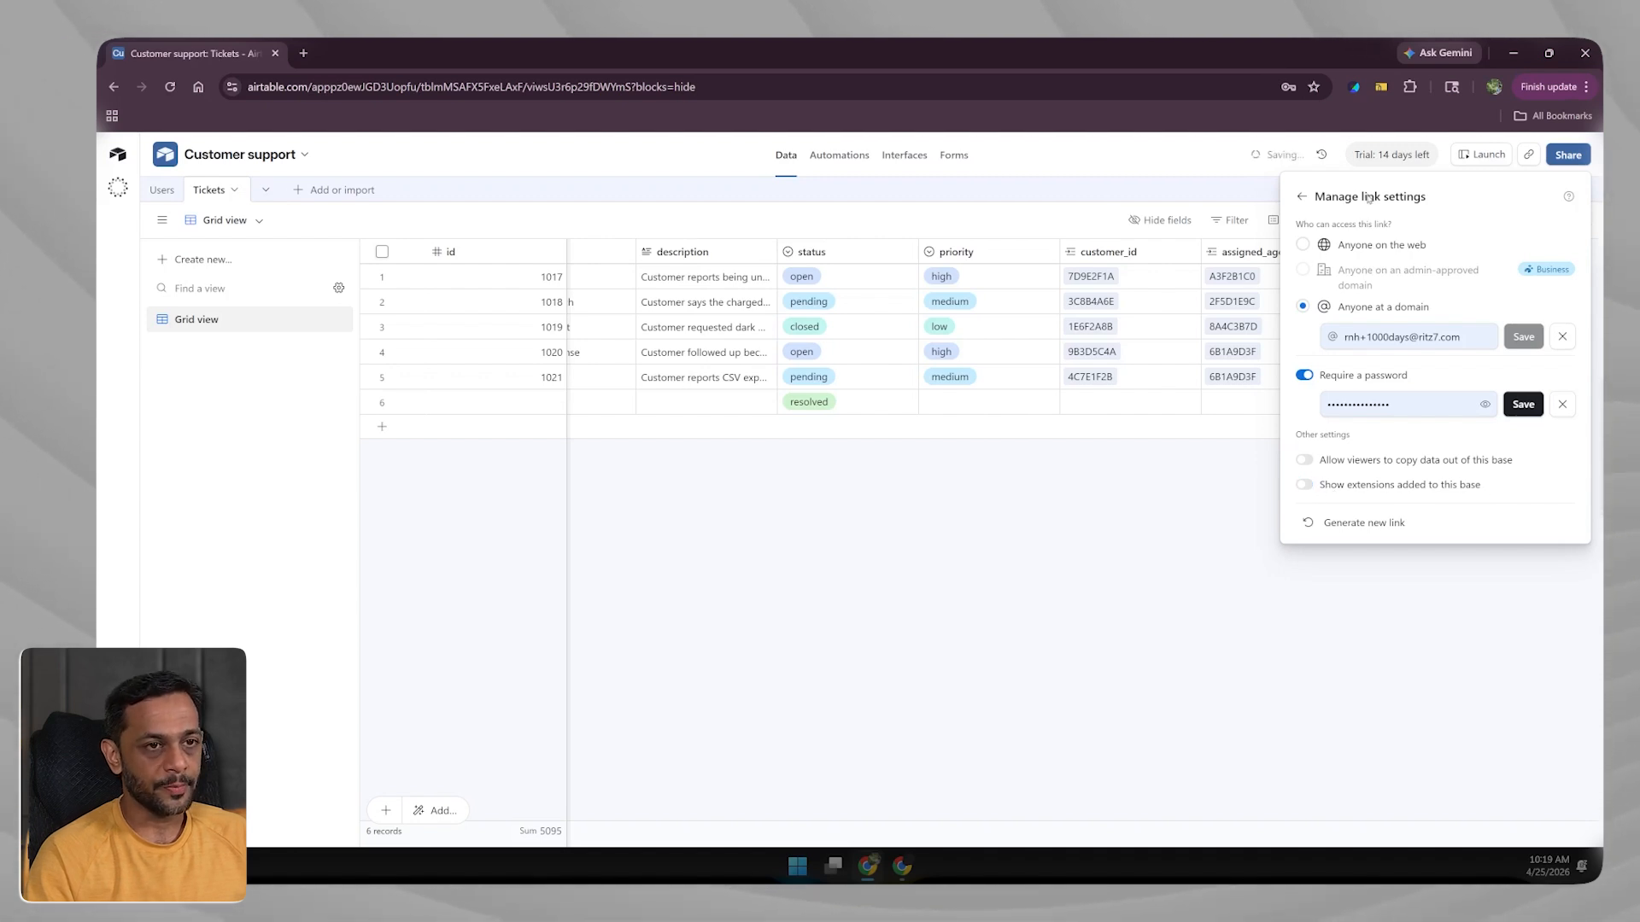
{"action": "left_click", "coordinate": [1301, 196]}
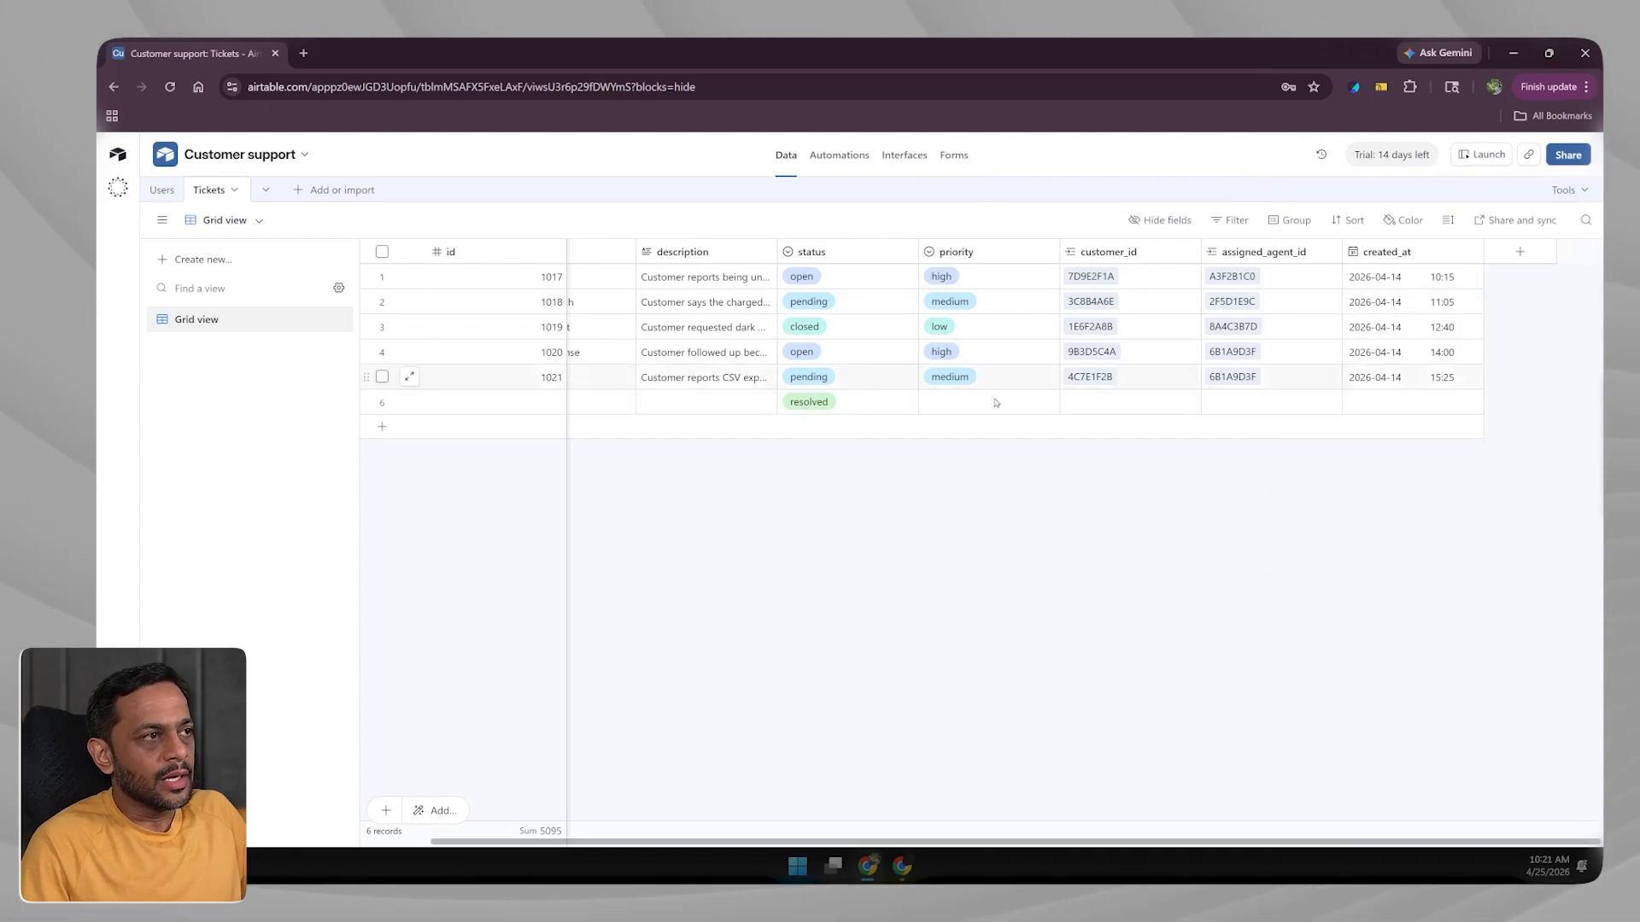
{"action": "left_click", "coordinate": [1233, 222]}
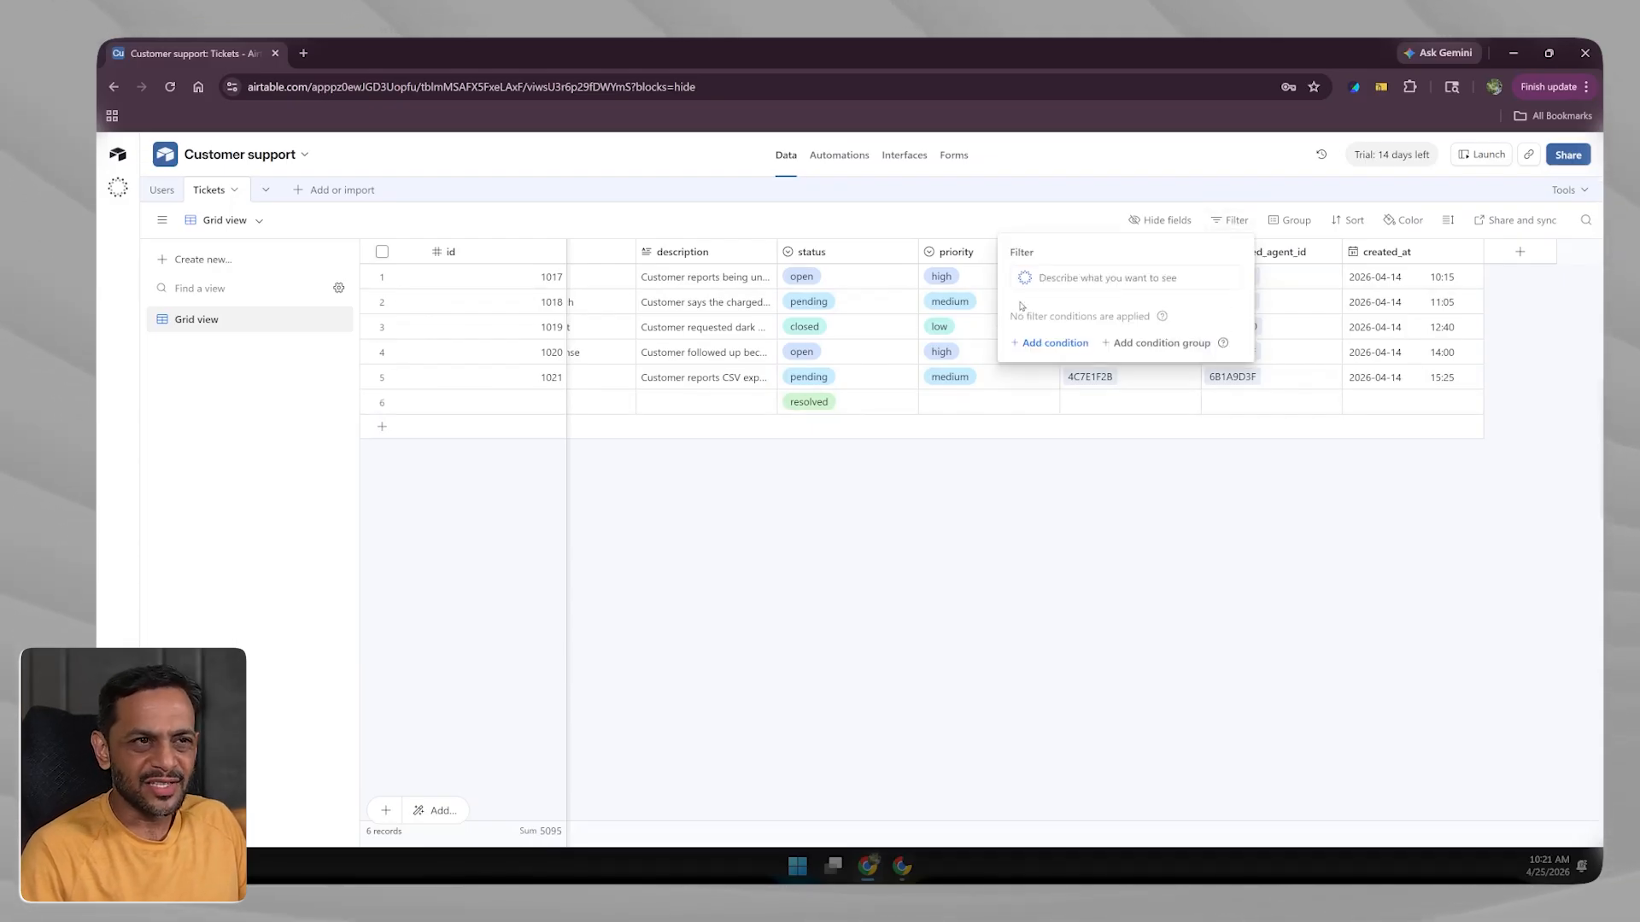
{"action": "left_click", "coordinate": [1039, 345]}
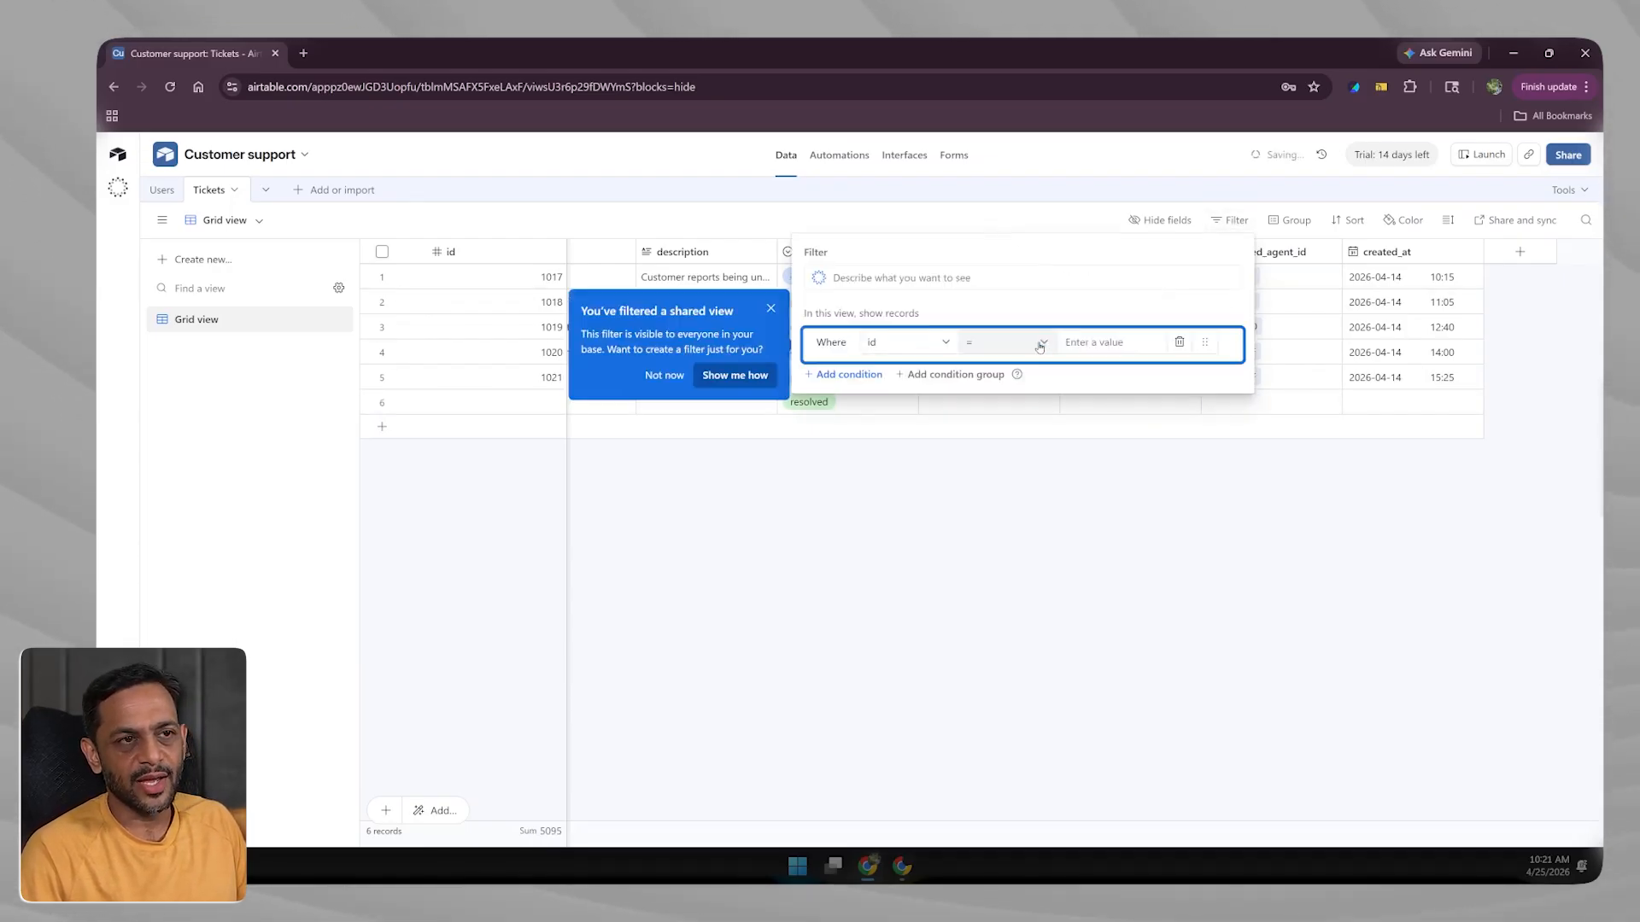
{"action": "left_click", "coordinate": [889, 345]}
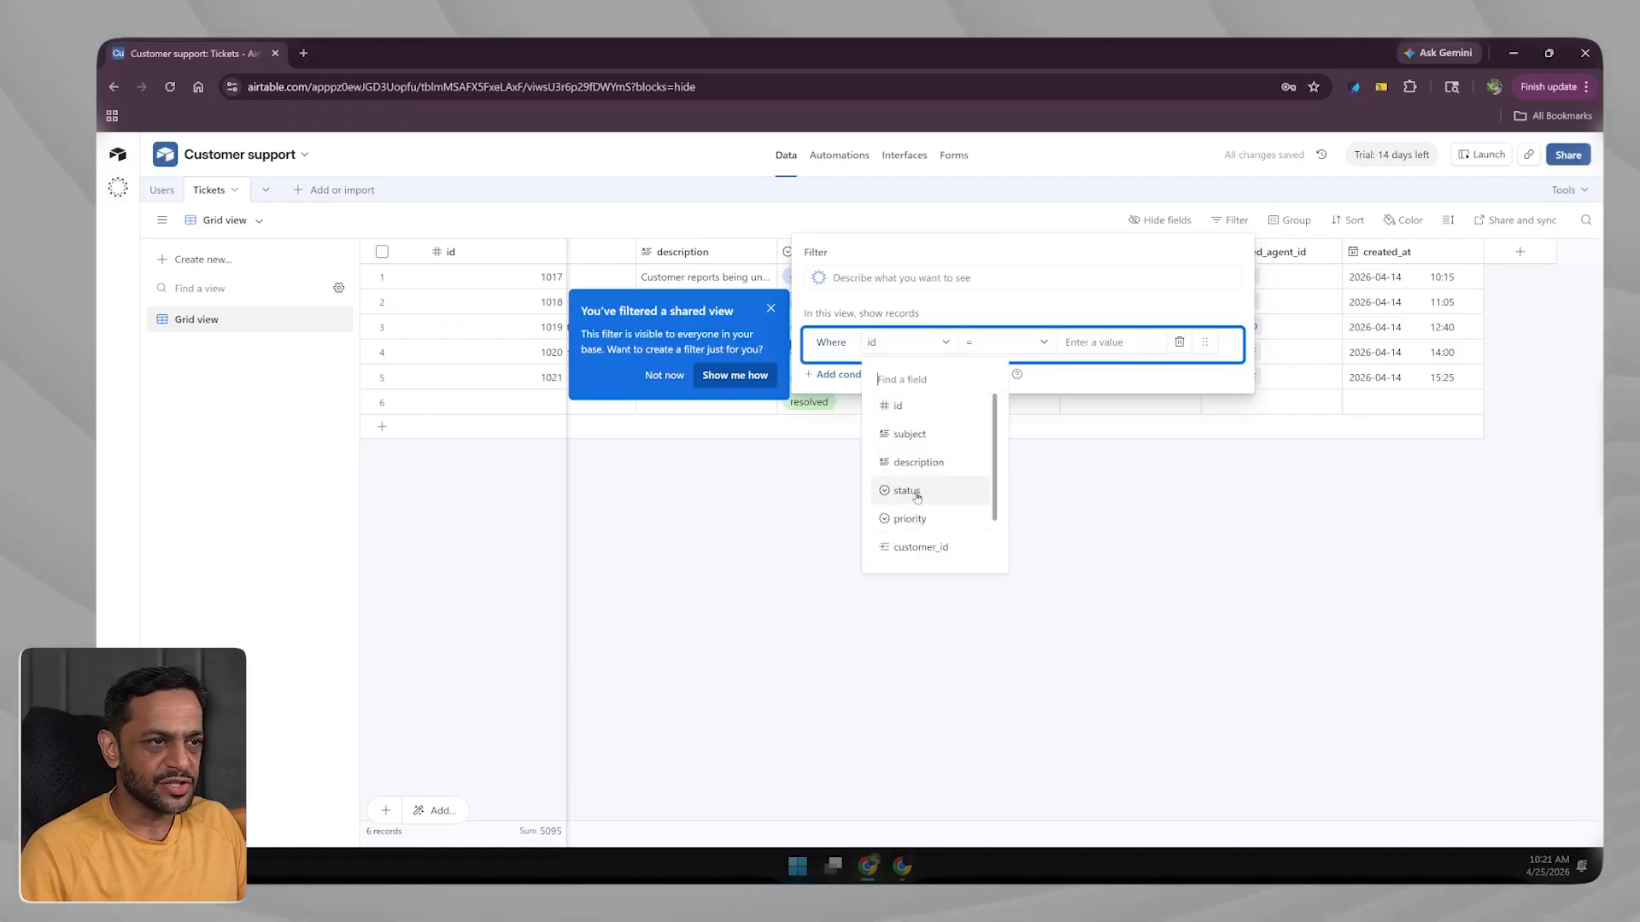
{"action": "left_click", "coordinate": [907, 490]}
{"action": "left_click", "coordinate": [991, 342]}
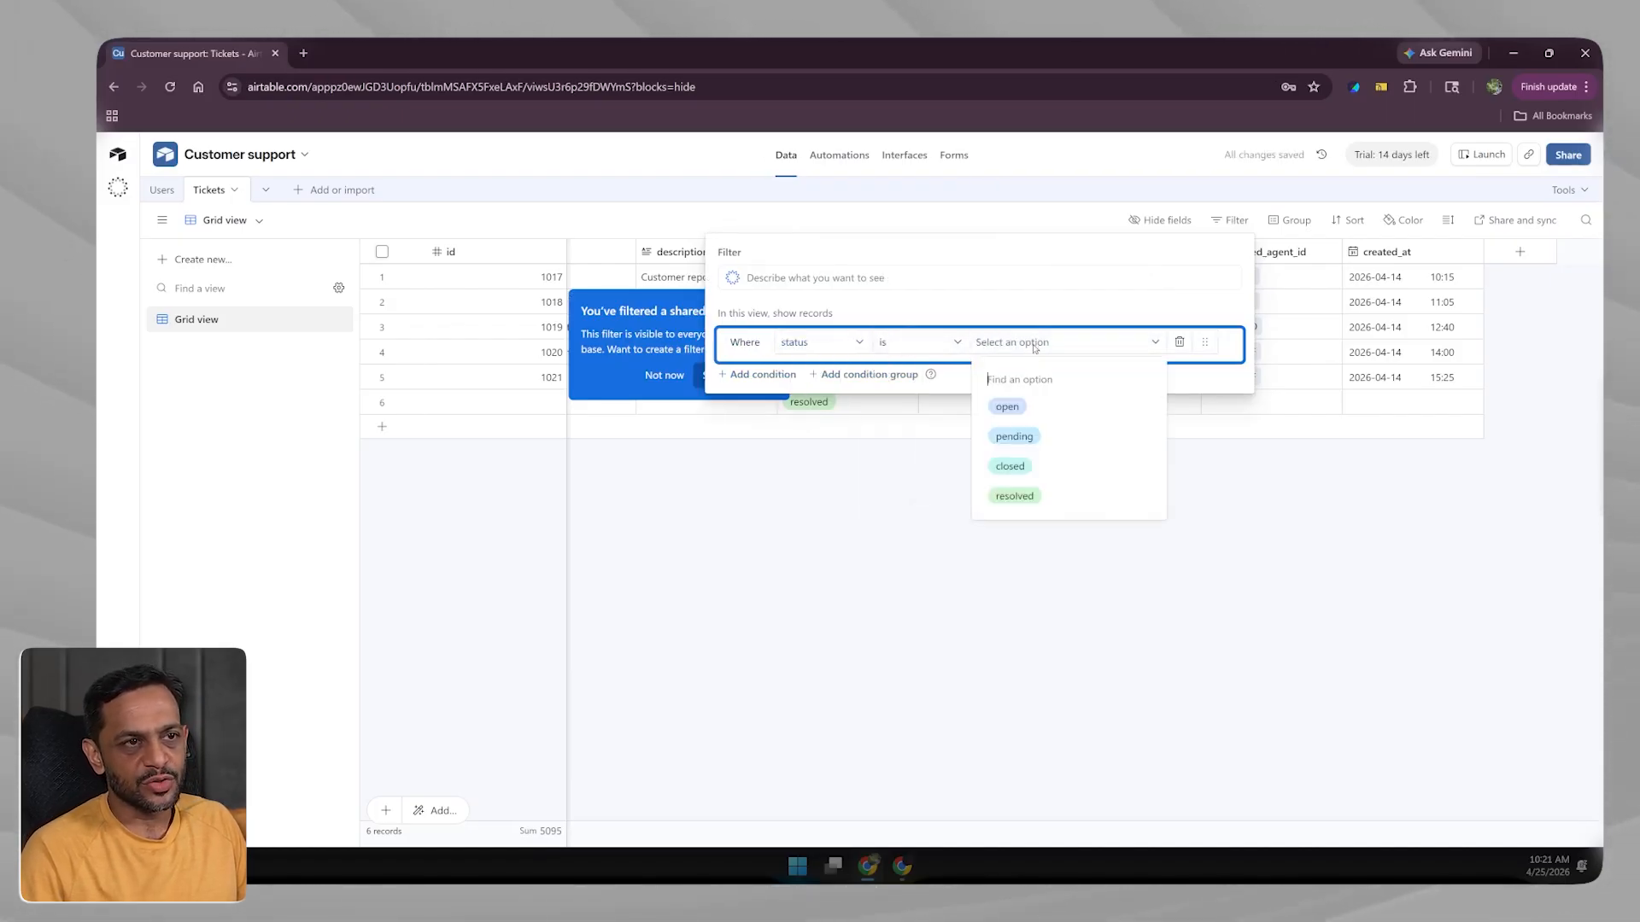
{"action": "left_click", "coordinate": [1028, 407]}
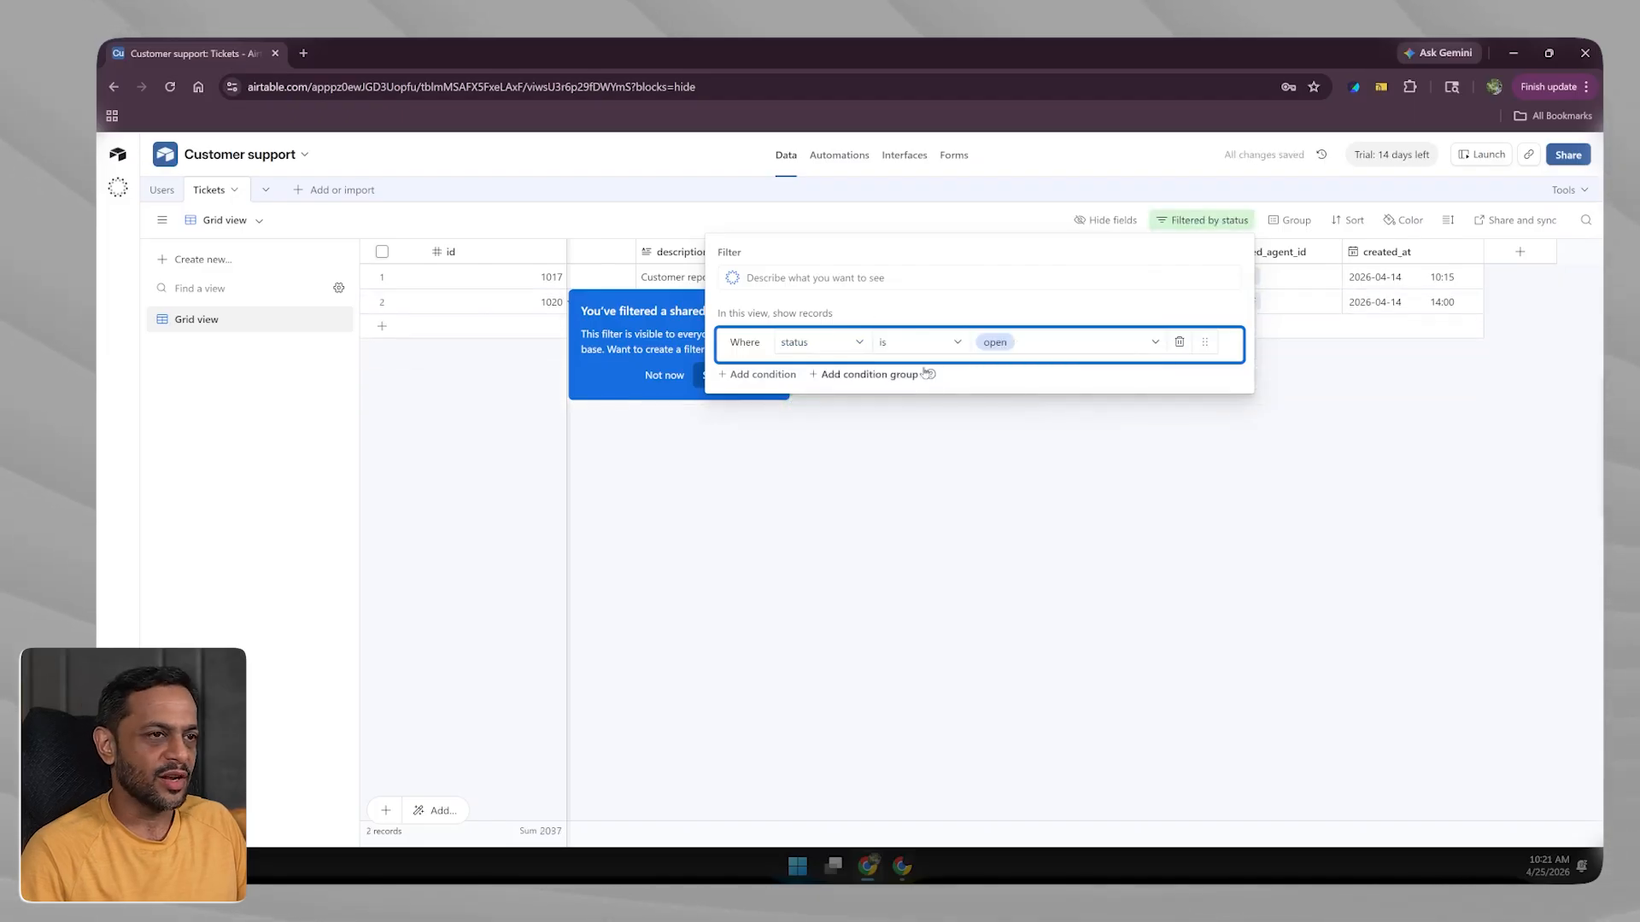
{"action": "left_click", "coordinate": [1180, 342]}
{"action": "left_click", "coordinate": [1174, 486]}
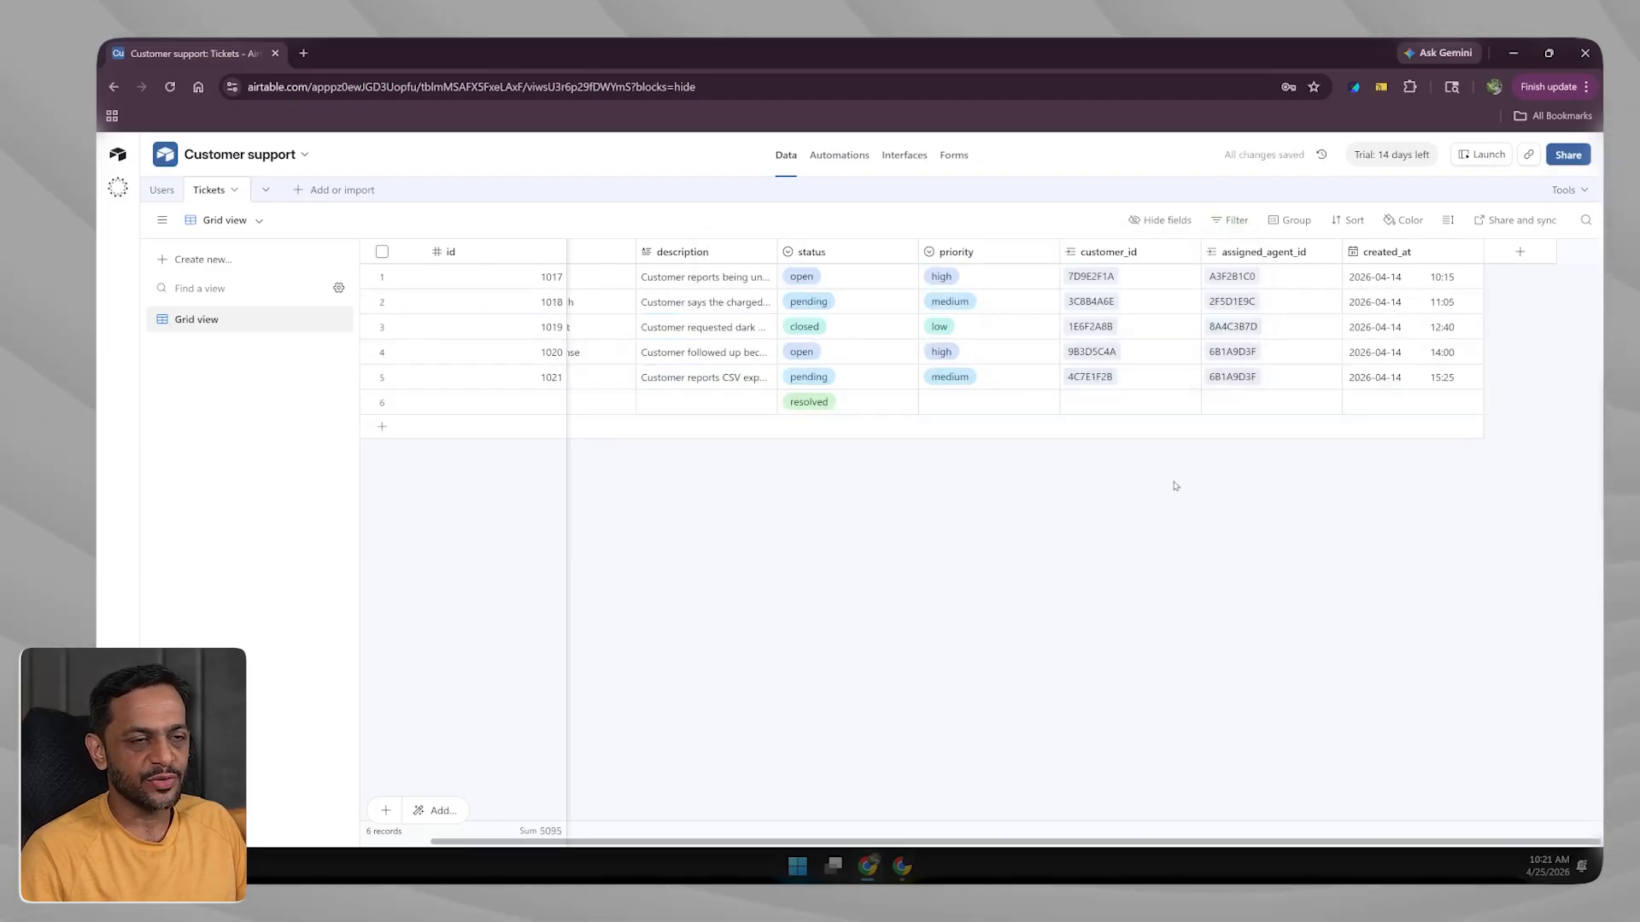
{"action": "left_click", "coordinate": [1296, 222]}
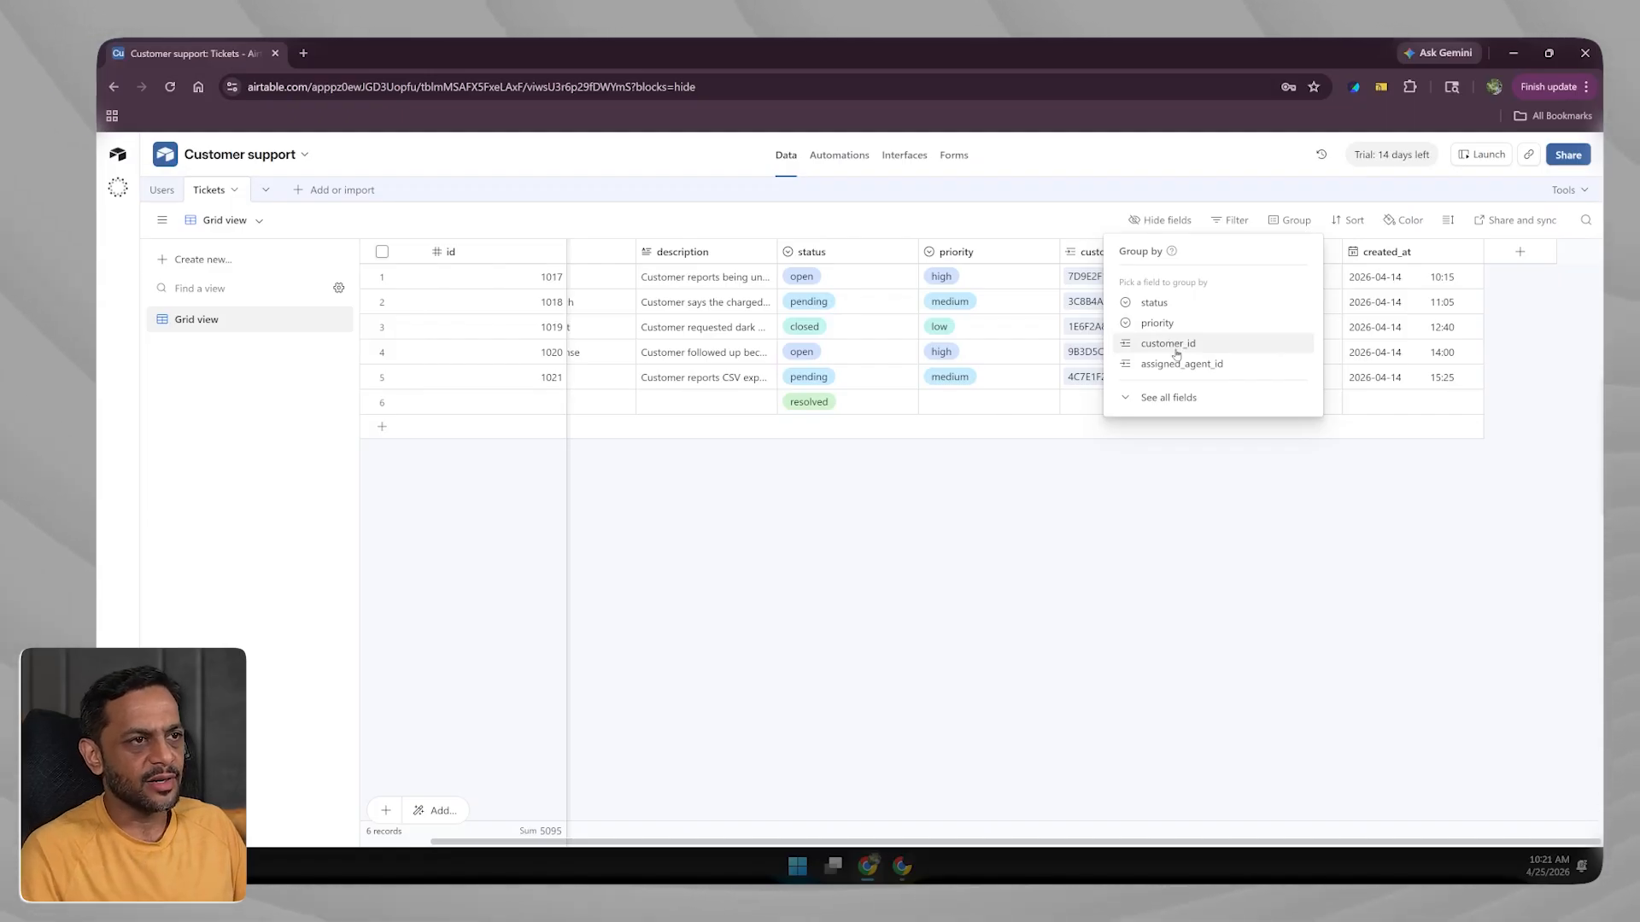
Group Tickets by status with priority subgroups, e.g. open/high, pending/medium, closed/low.
{"action": "left_click", "coordinate": [1153, 303]}
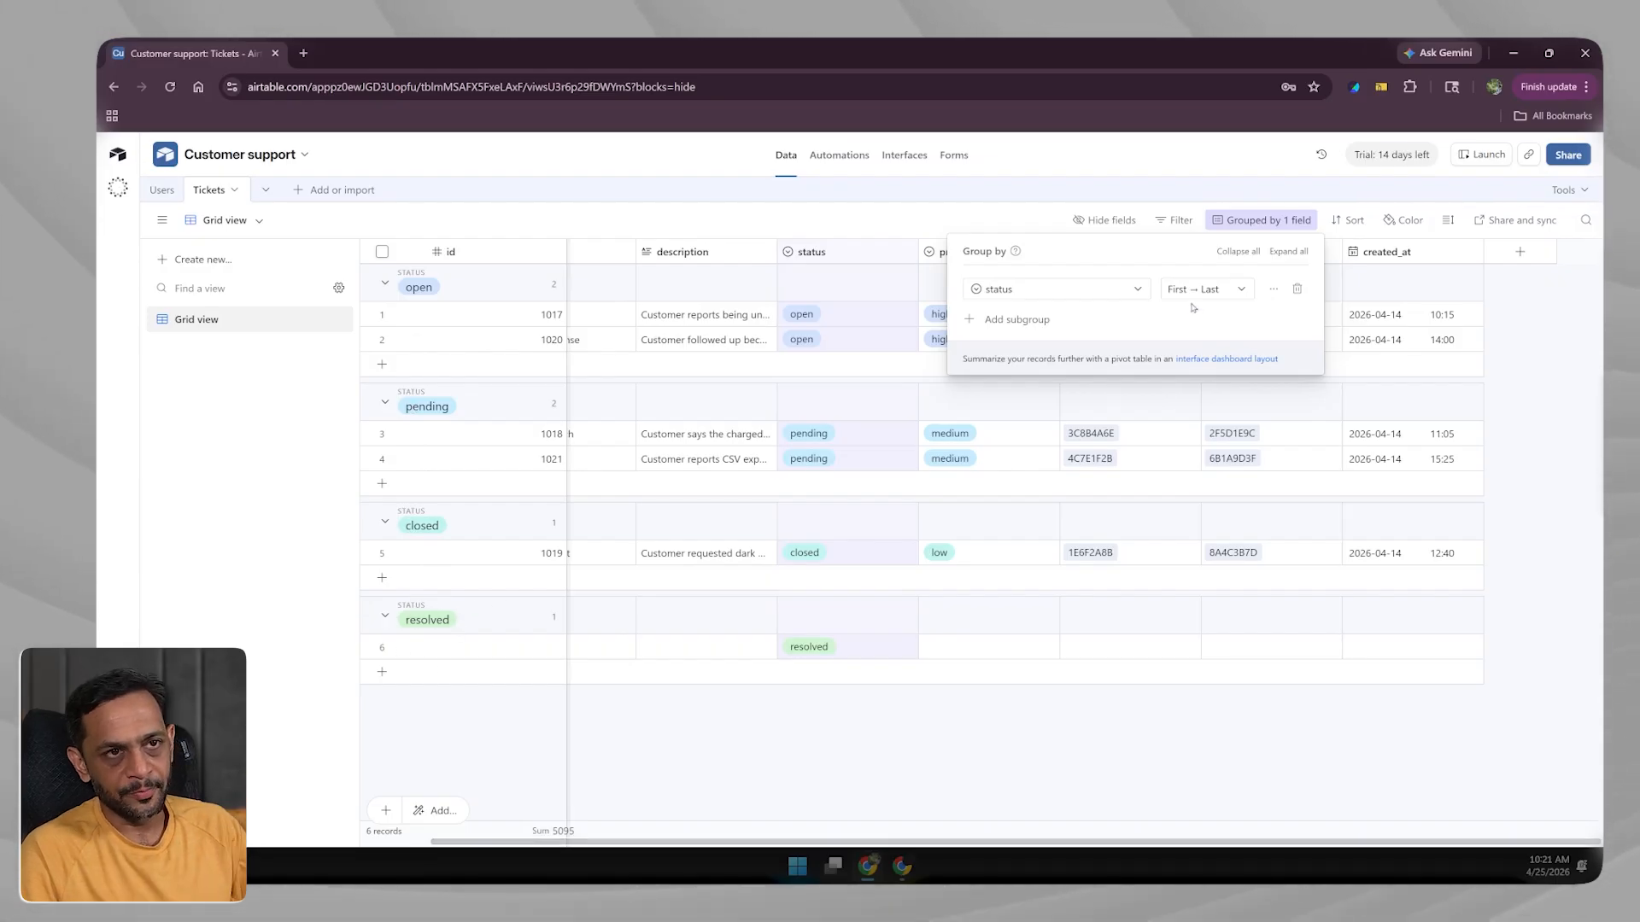
{"action": "left_click", "coordinate": [1025, 322]}
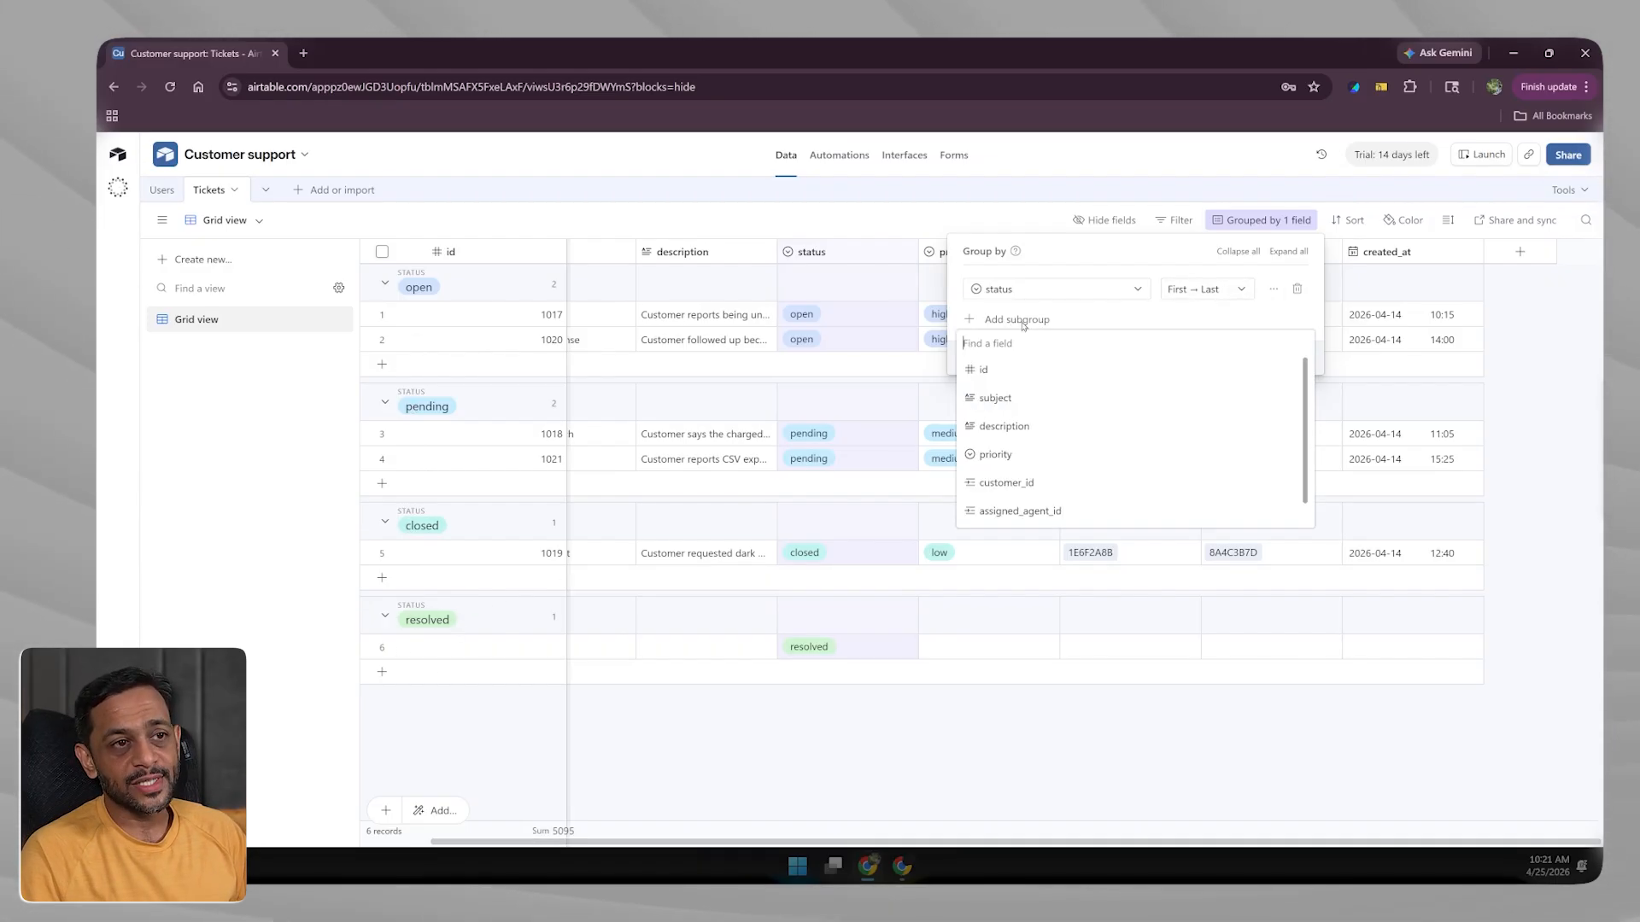
{"action": "left_click", "coordinate": [999, 455]}
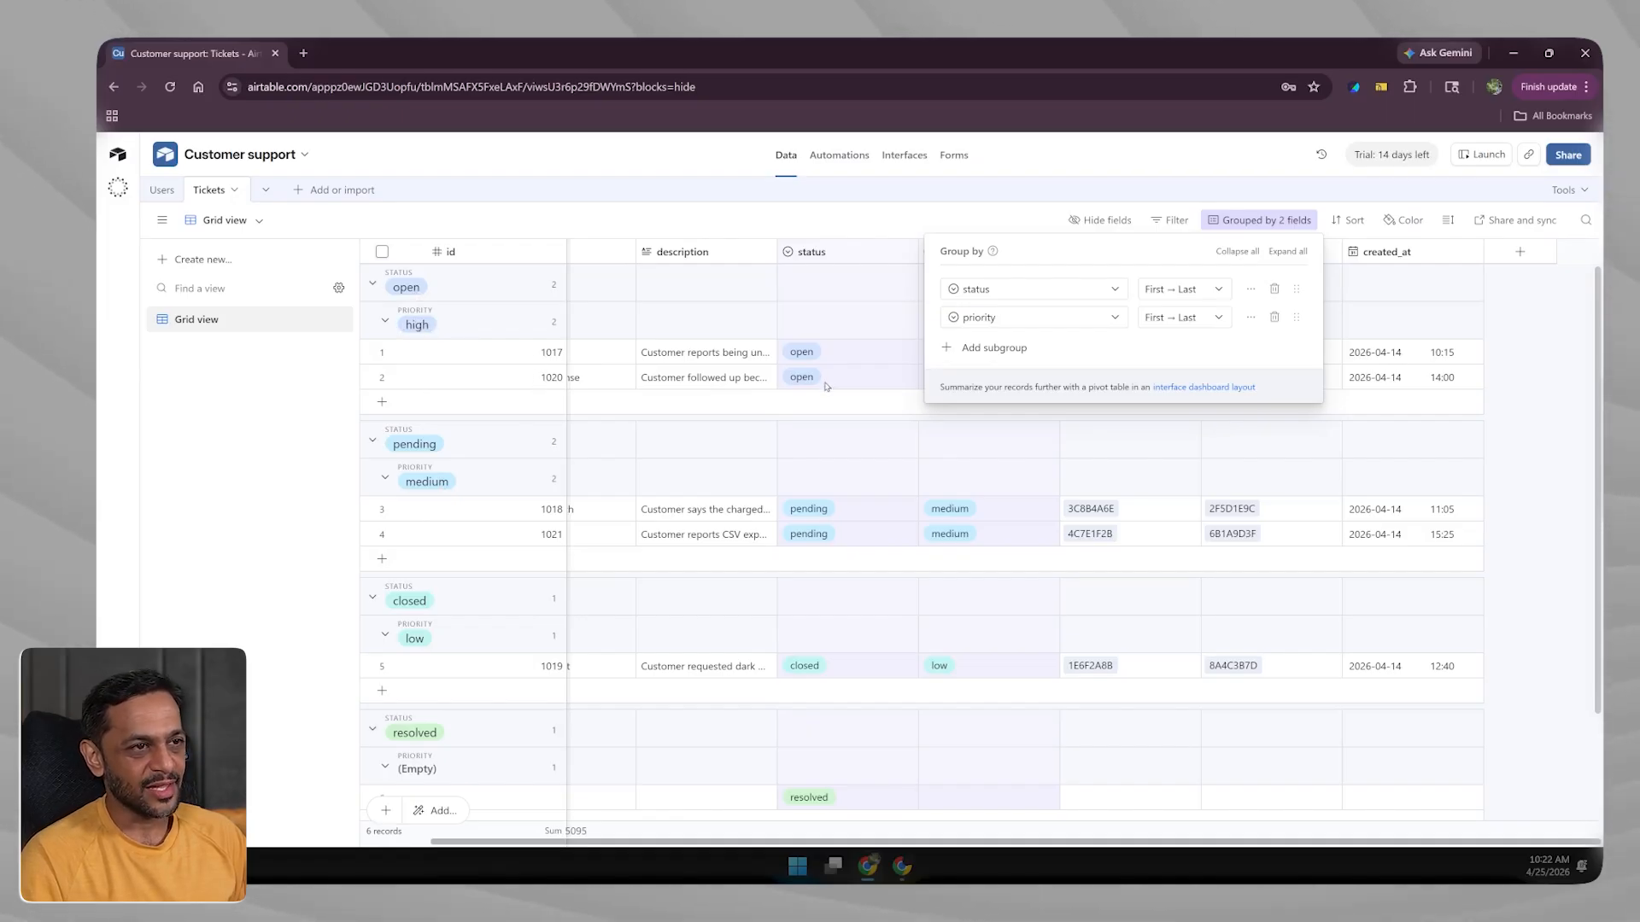
Change ticket 1017's priority from high to medium.
{"action": "left_click", "coordinate": [885, 294]}
{"action": "left_click", "coordinate": [965, 357]}
{"action": "left_click", "coordinate": [967, 352]}
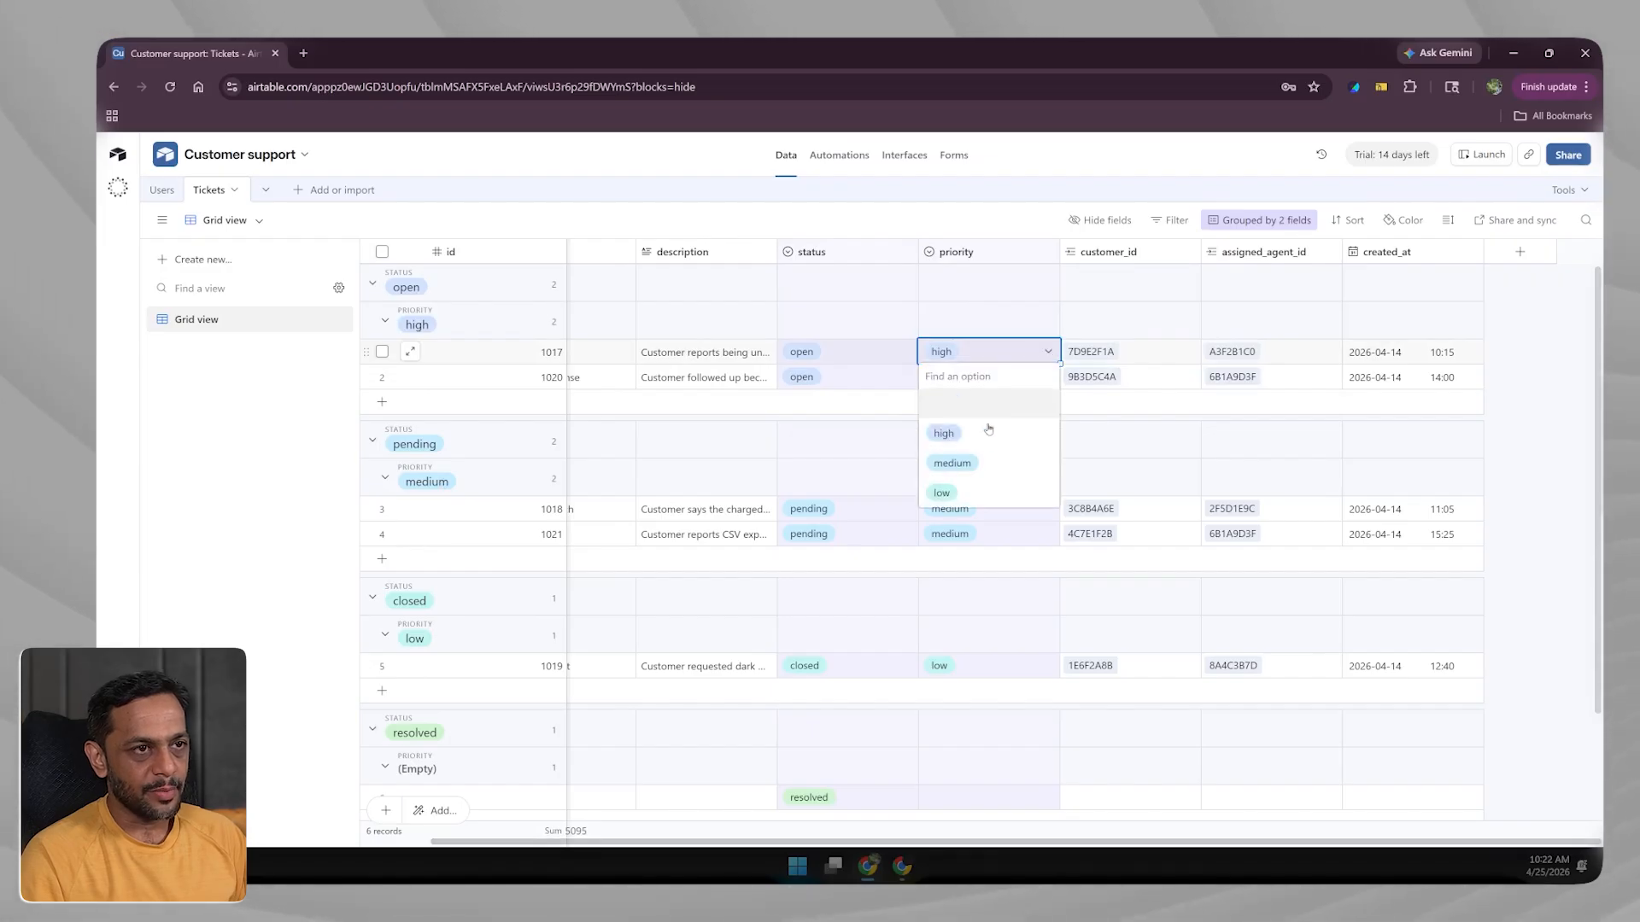
{"action": "left_click", "coordinate": [956, 463]}
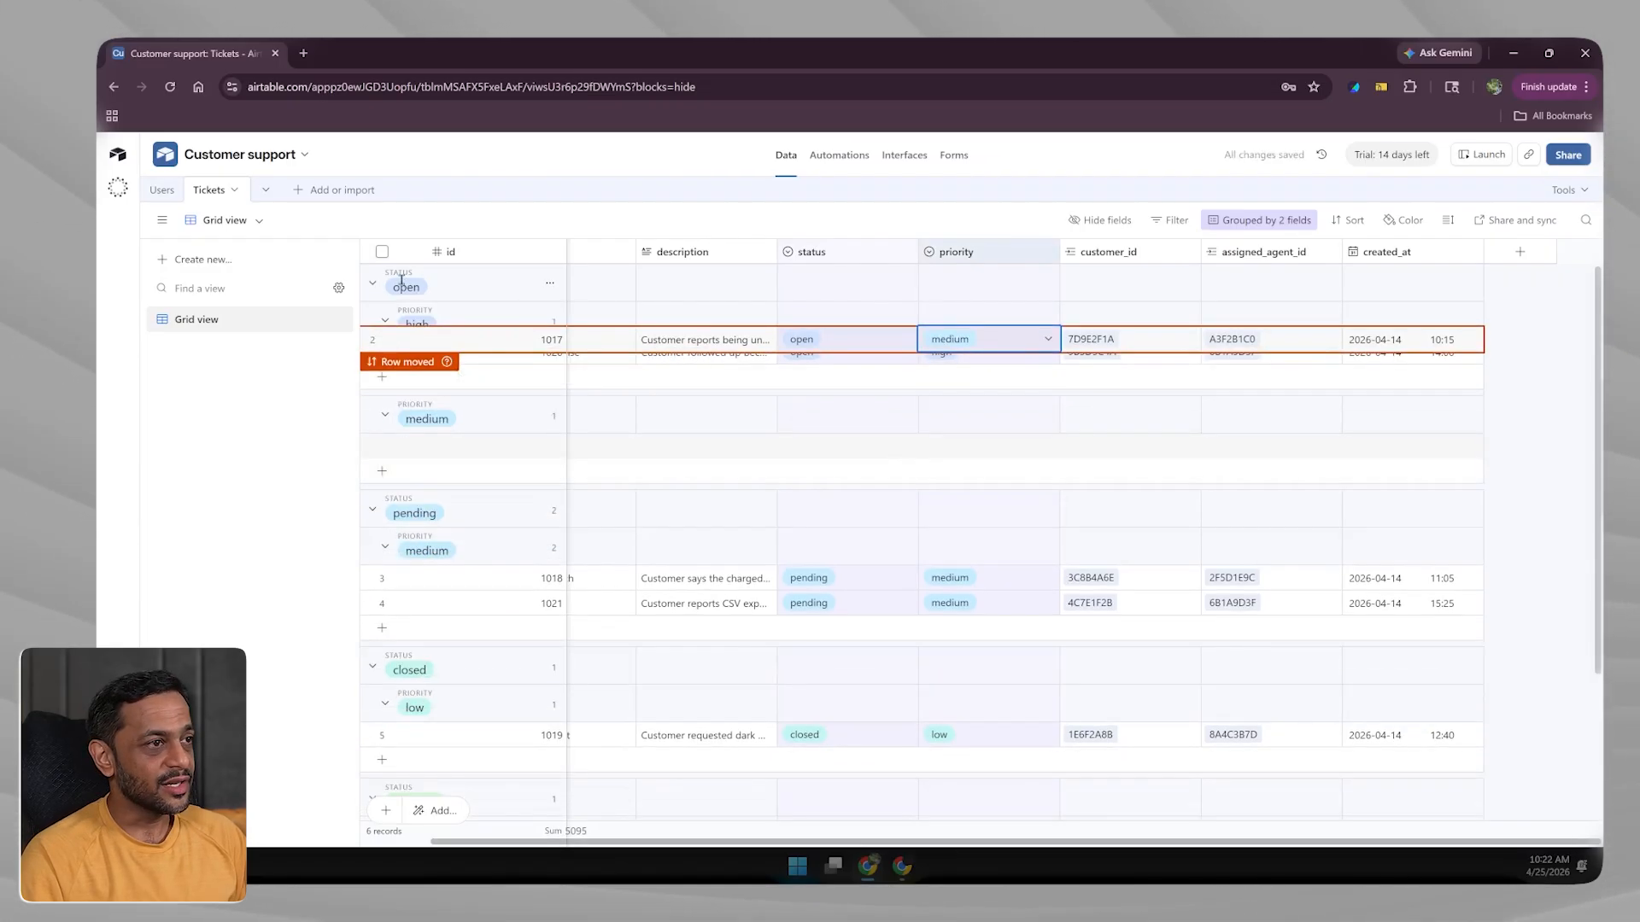
{"action": "left_click", "coordinate": [416, 321]}
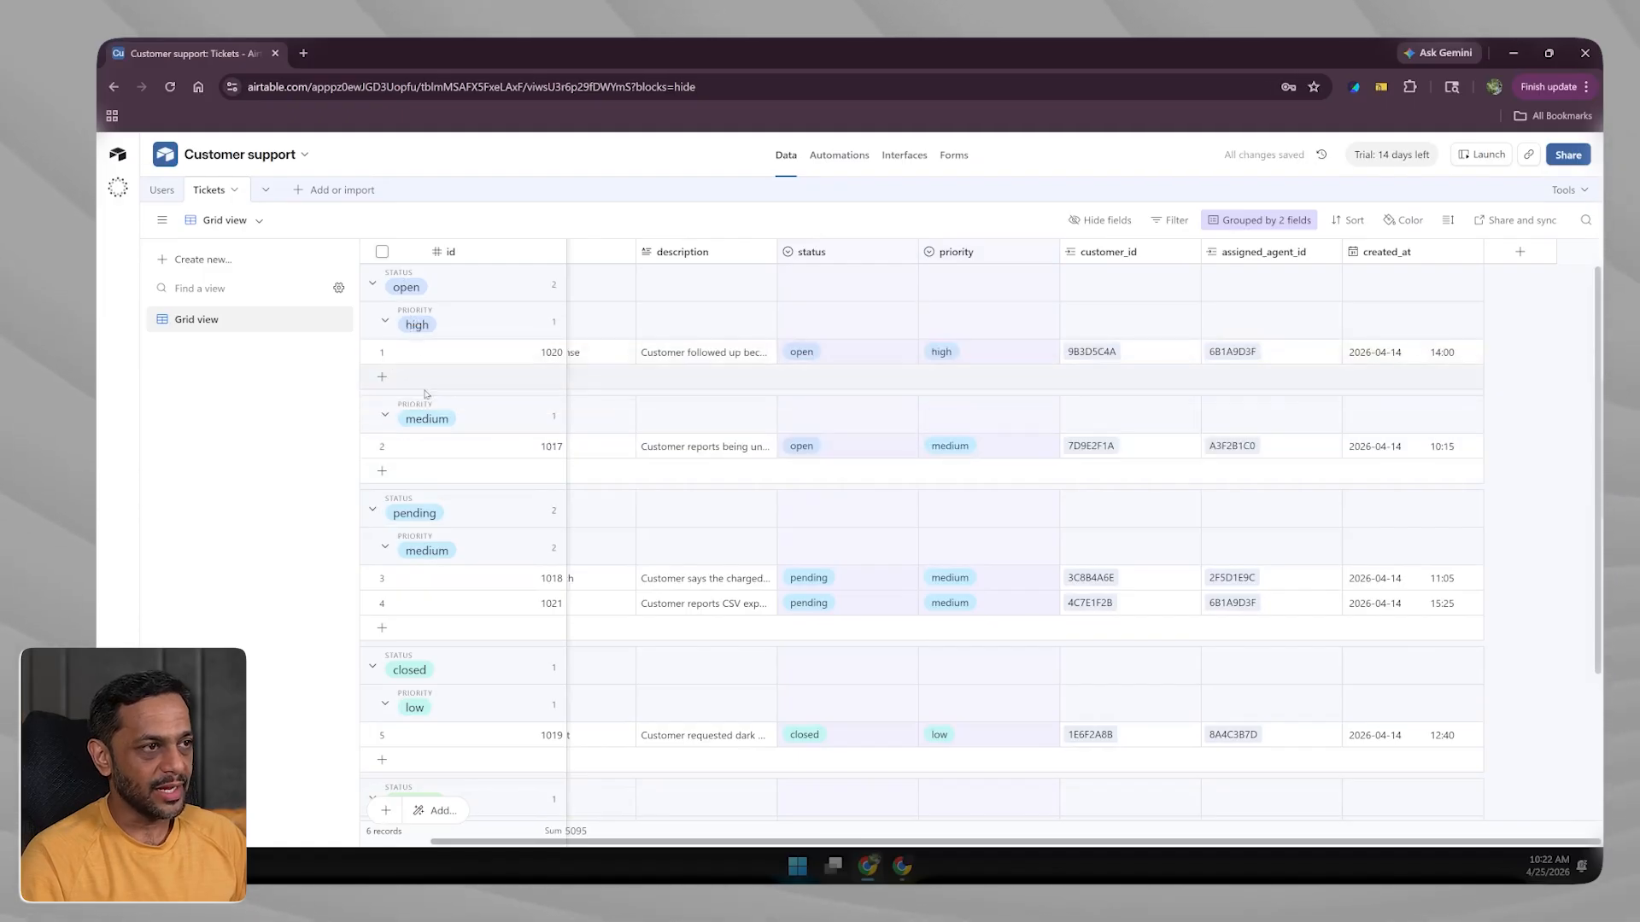
{"action": "left_click", "coordinate": [372, 284]}
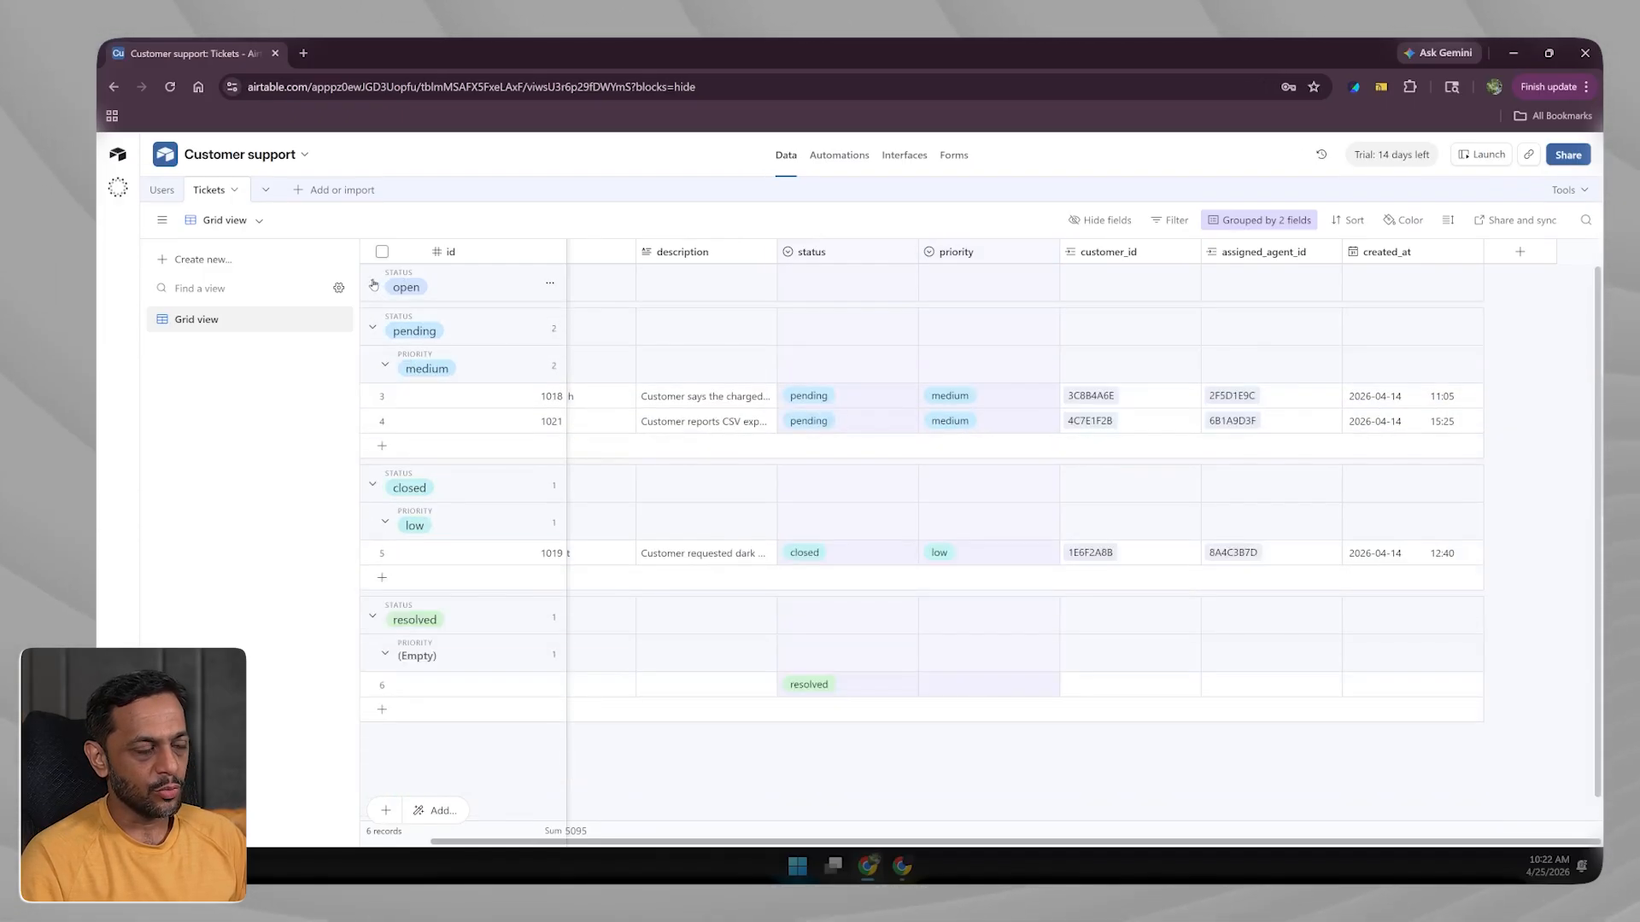
{"action": "left_click", "coordinate": [372, 283]}
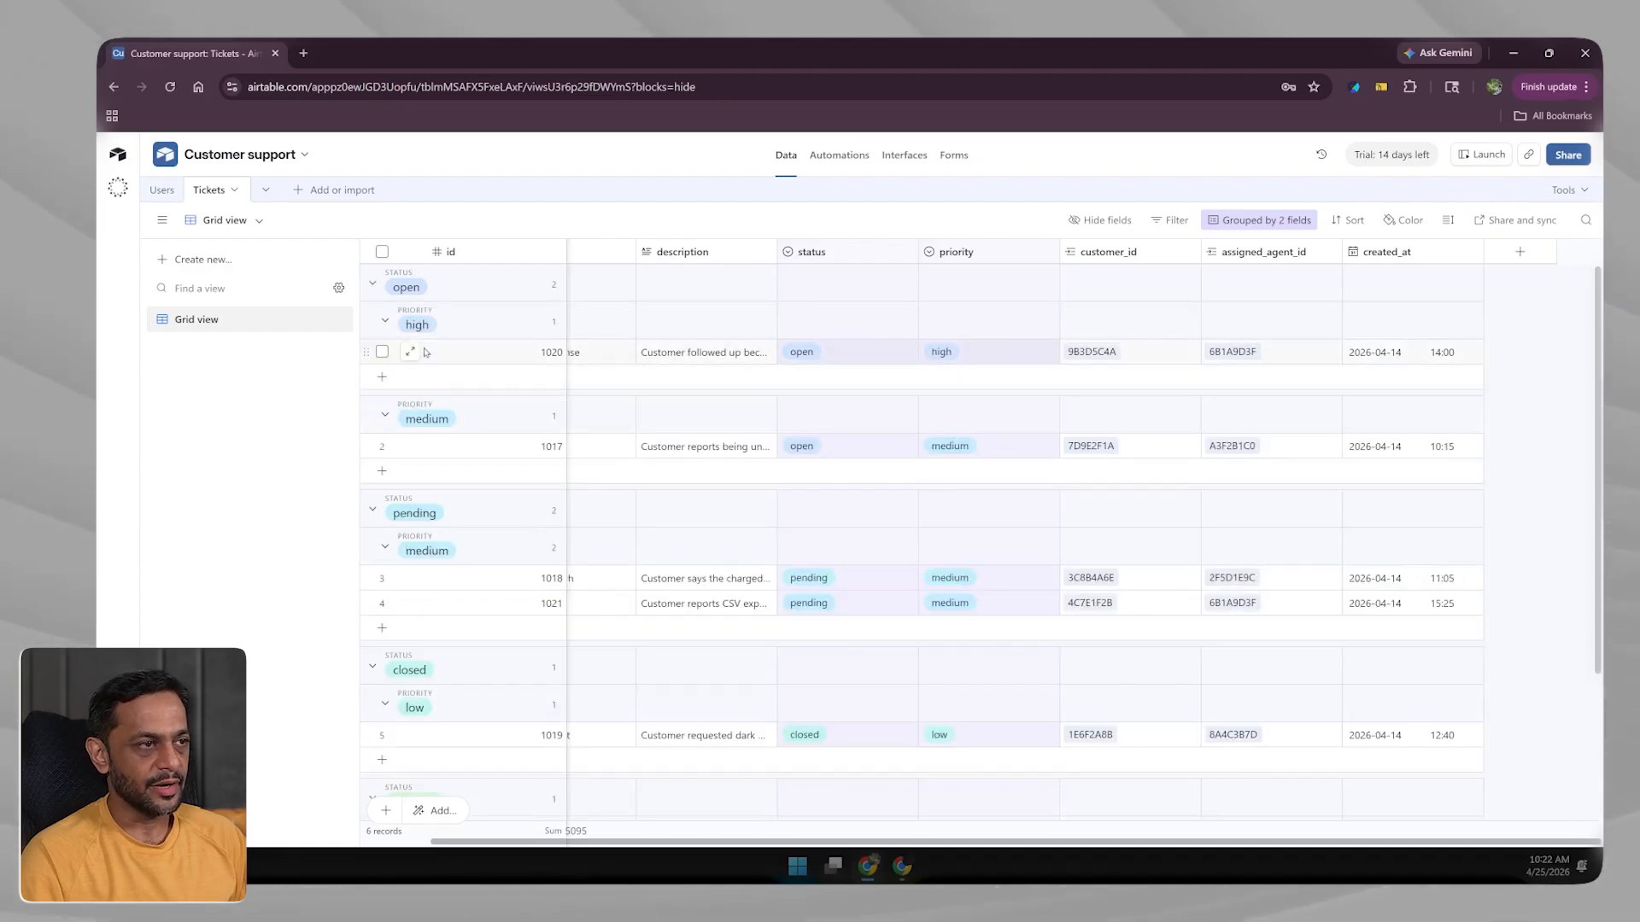
Delete both the status and priority group rules so the grid is ungrouped.
{"action": "left_click", "coordinate": [1252, 224]}
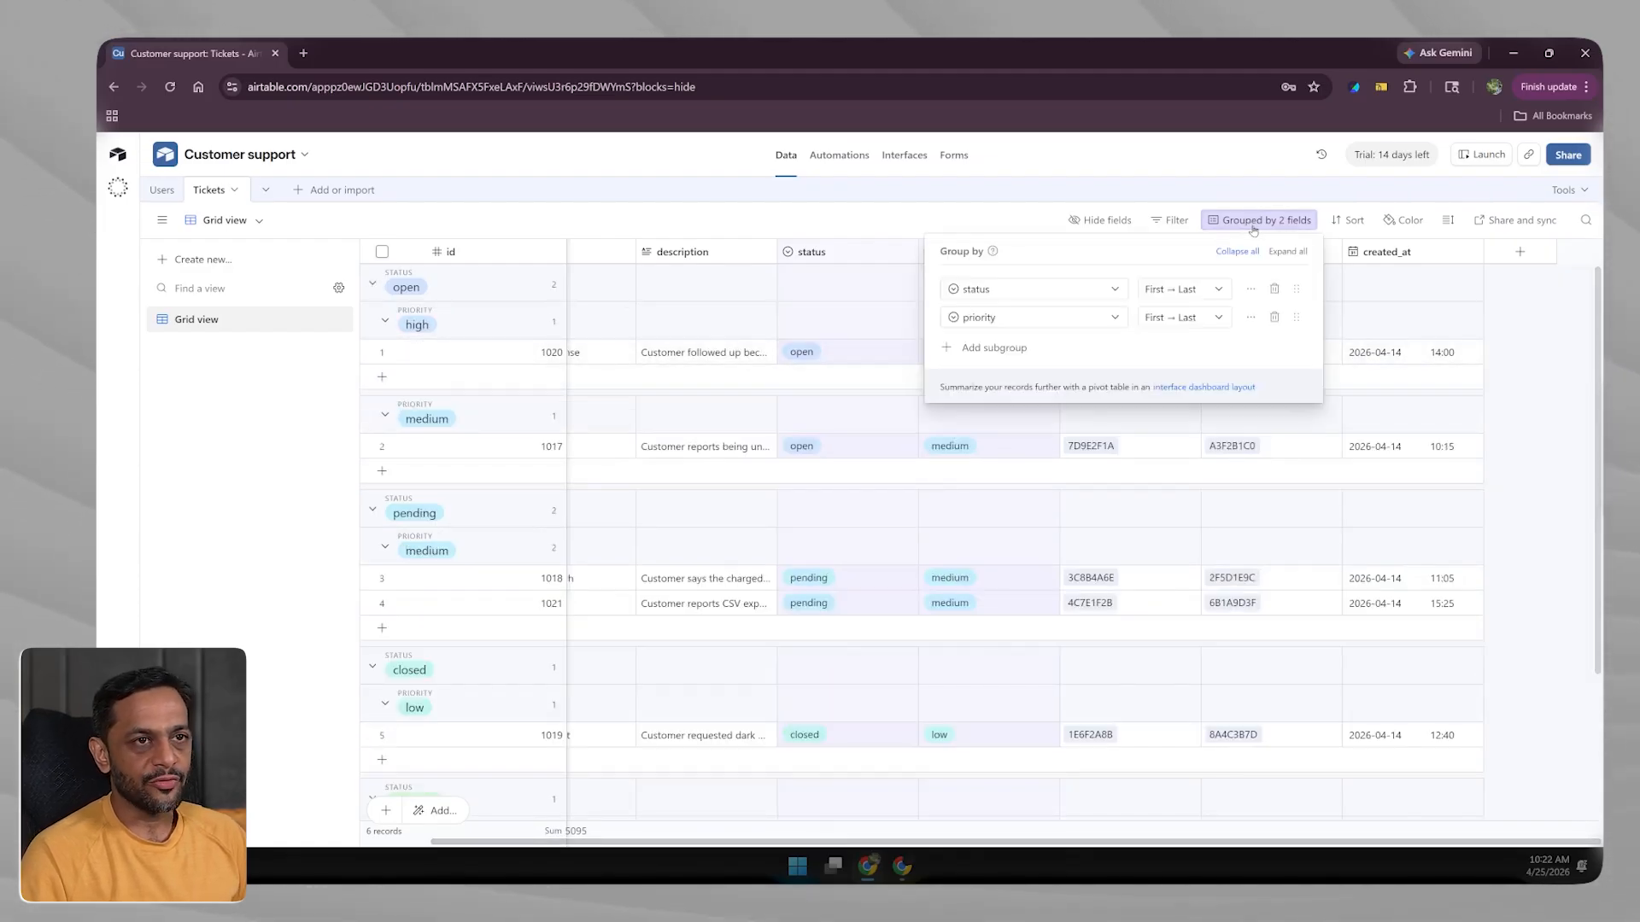
{"action": "left_click", "coordinate": [1273, 290]}
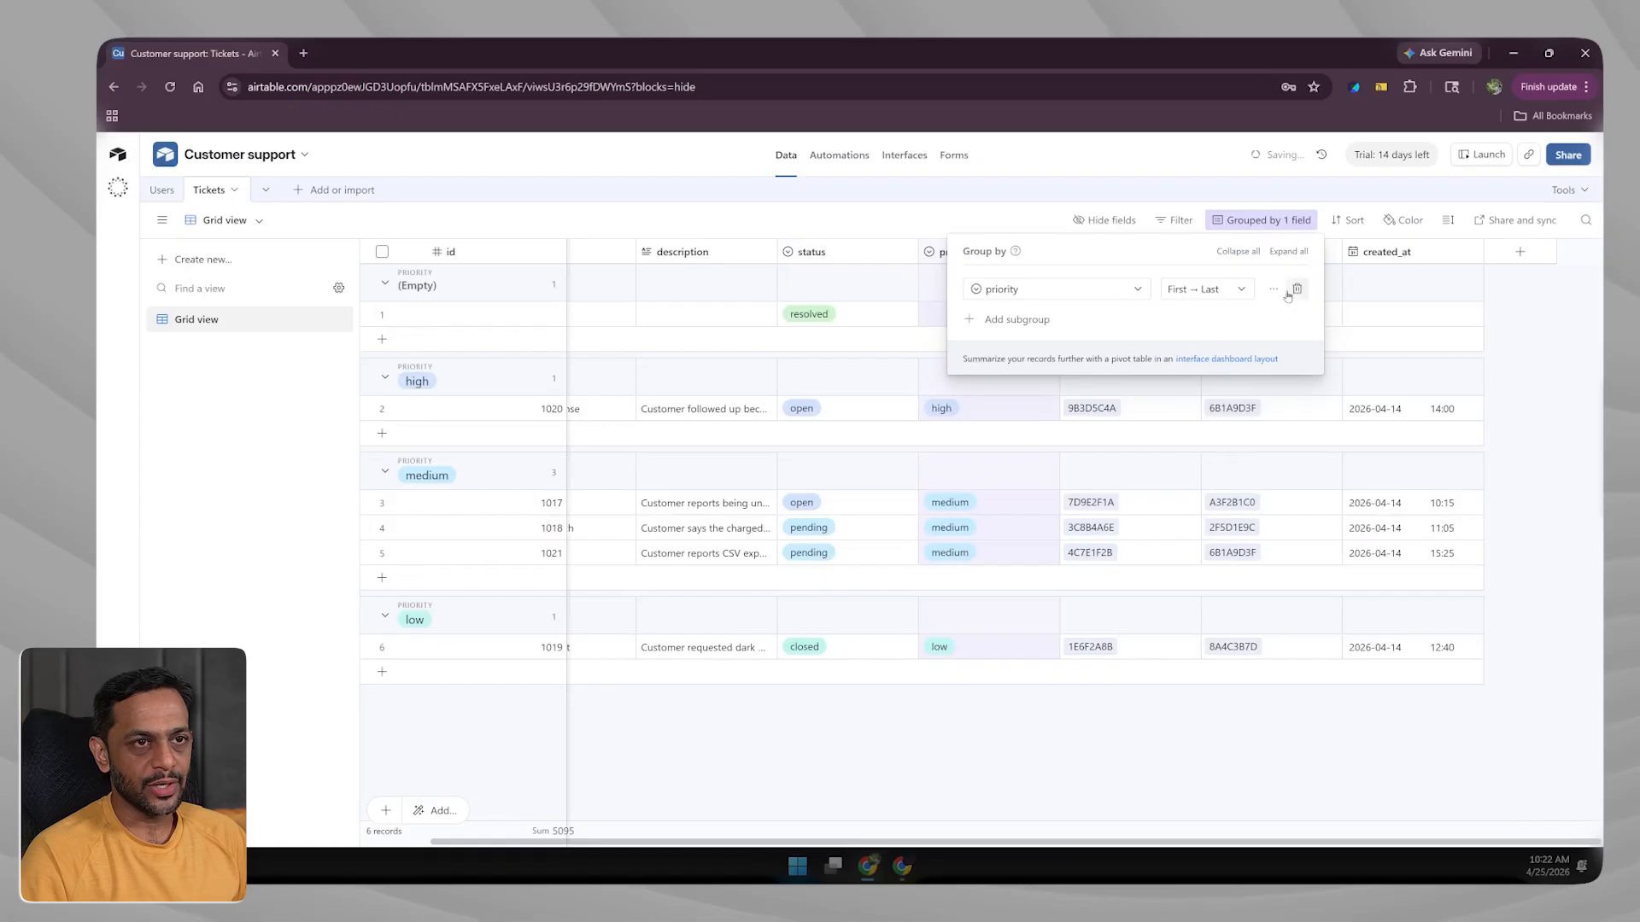
{"action": "left_click", "coordinate": [1273, 289]}
Sort the Tickets records by priority, first to last.
{"action": "left_click", "coordinate": [1348, 220]}
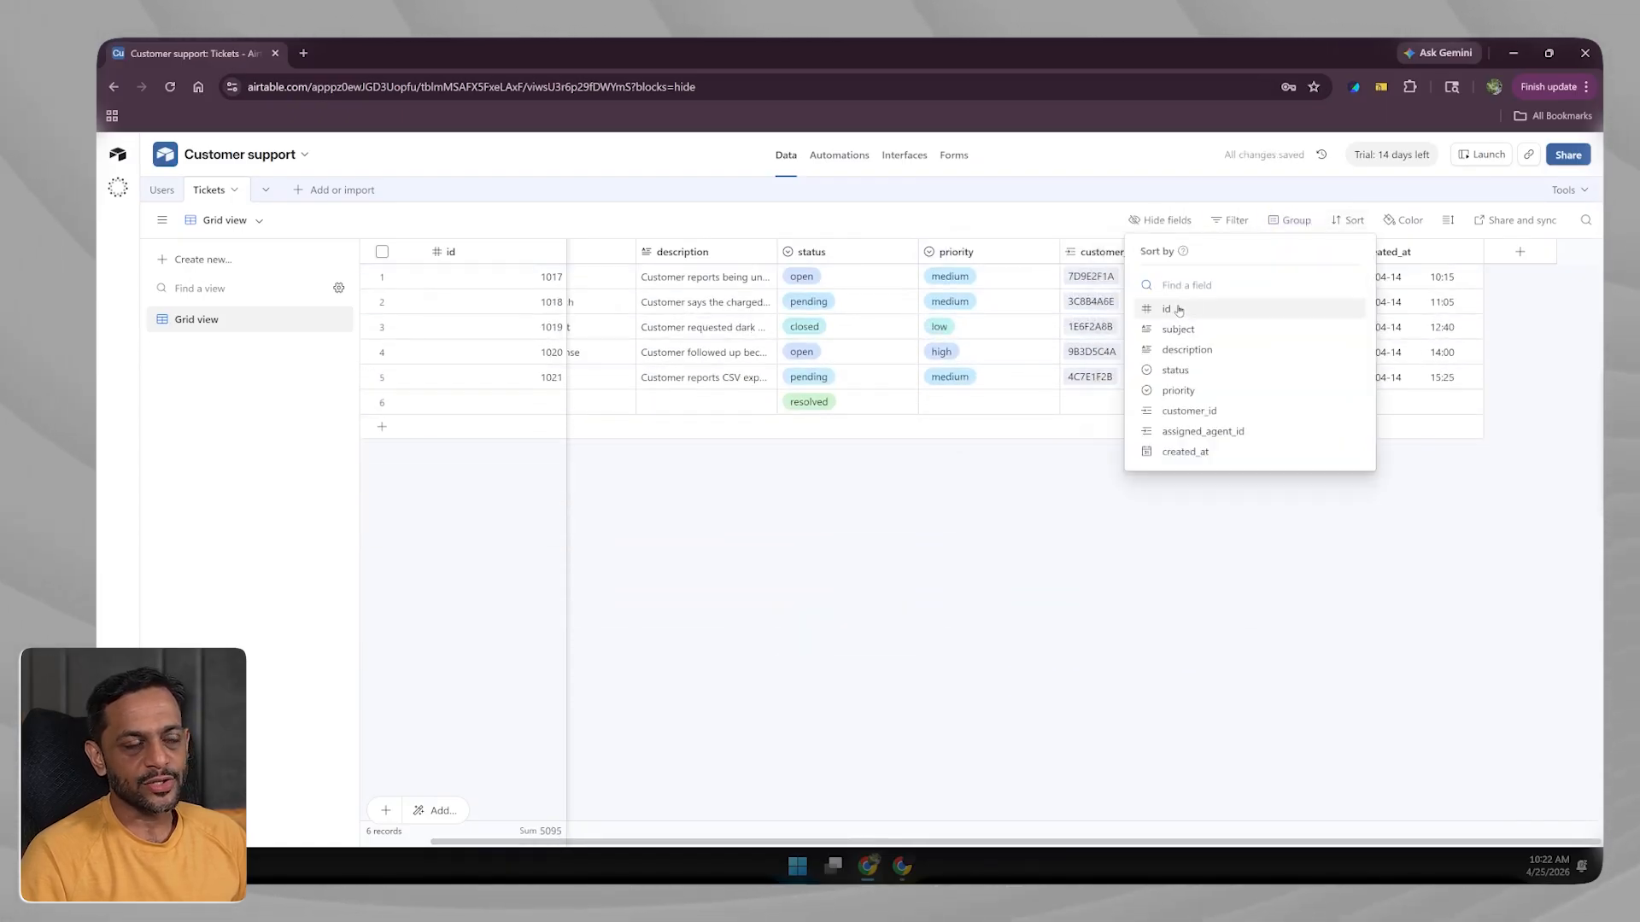
{"action": "left_click", "coordinate": [1179, 392]}
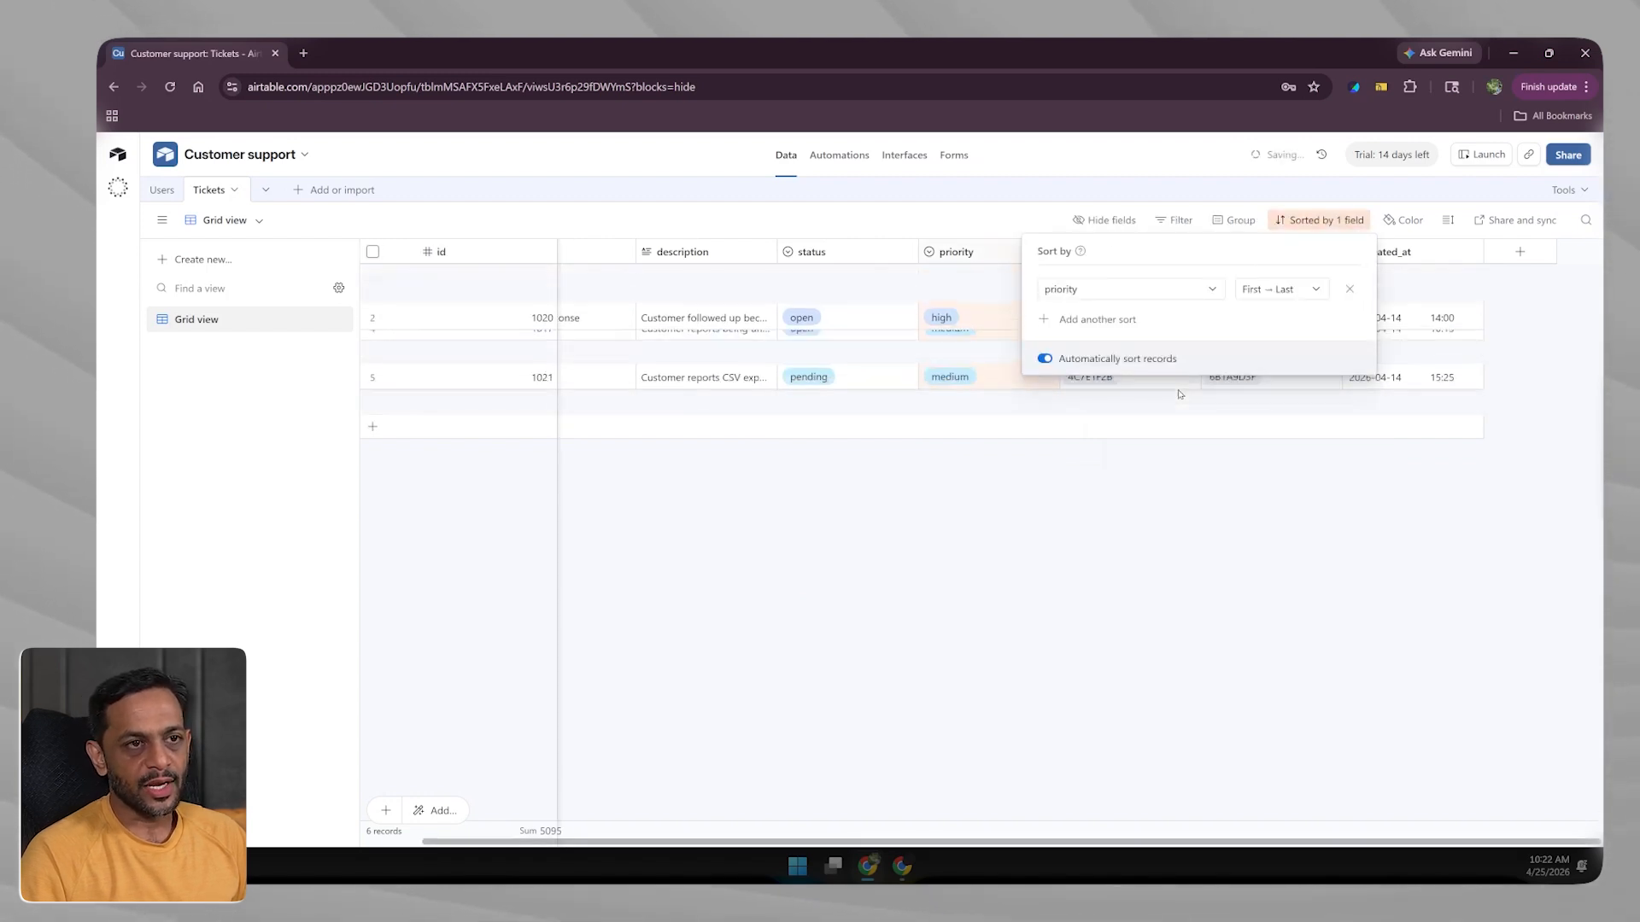
{"action": "left_click", "coordinate": [1271, 293]}
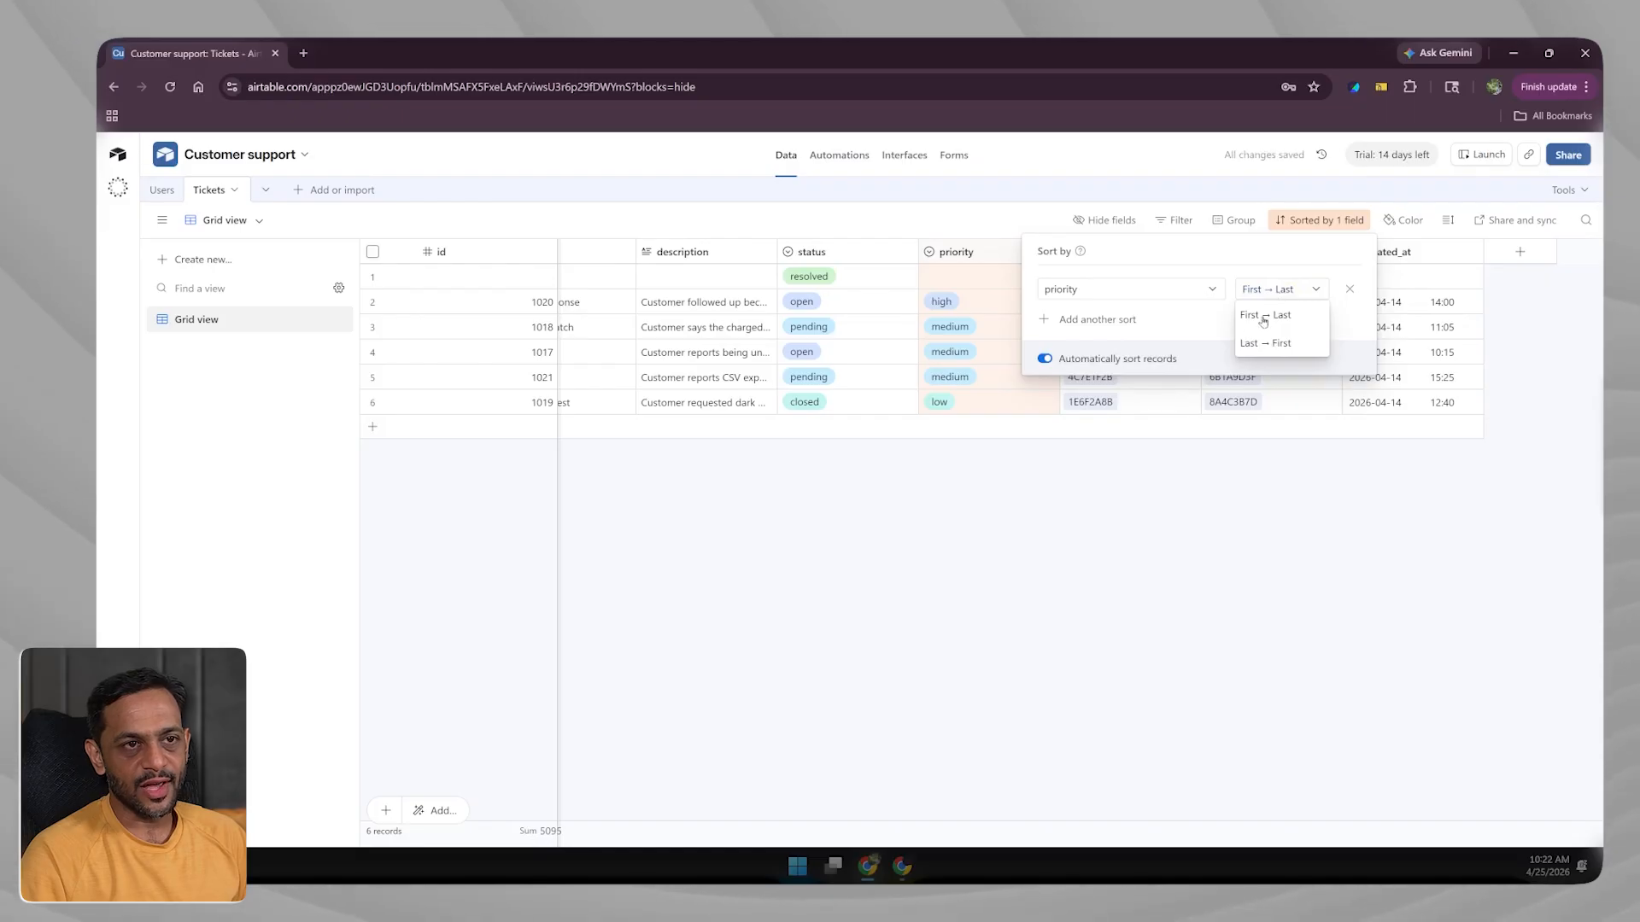
{"action": "left_click", "coordinate": [1267, 316]}
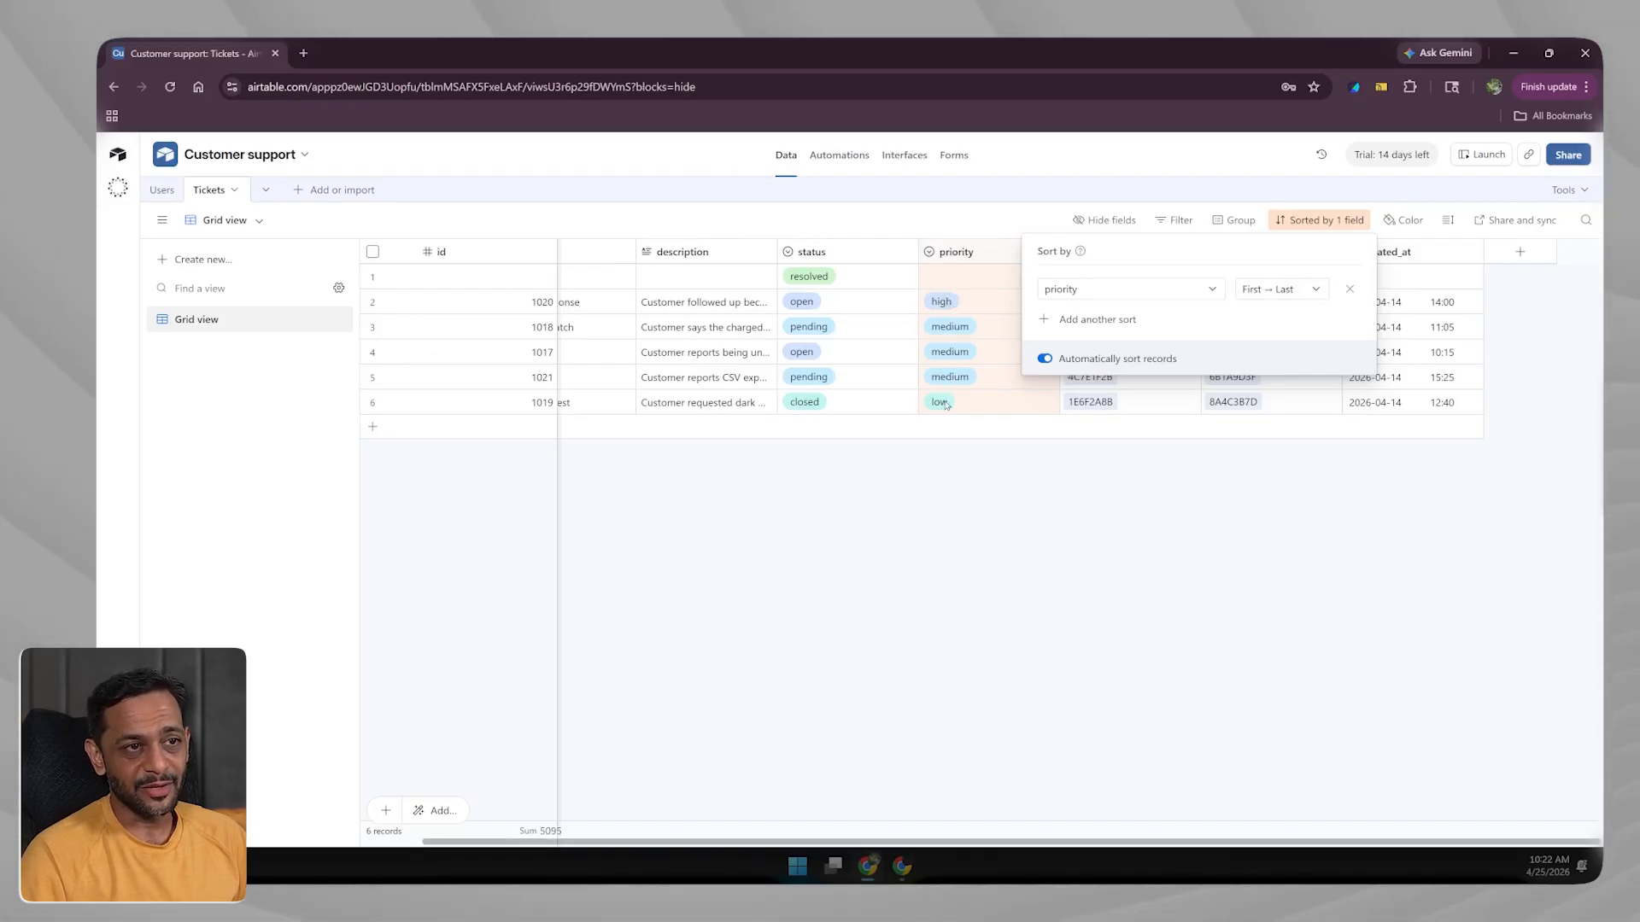
Switch the priority sort to last → first, then remove the sort entirely.
{"action": "left_click", "coordinate": [1272, 290]}
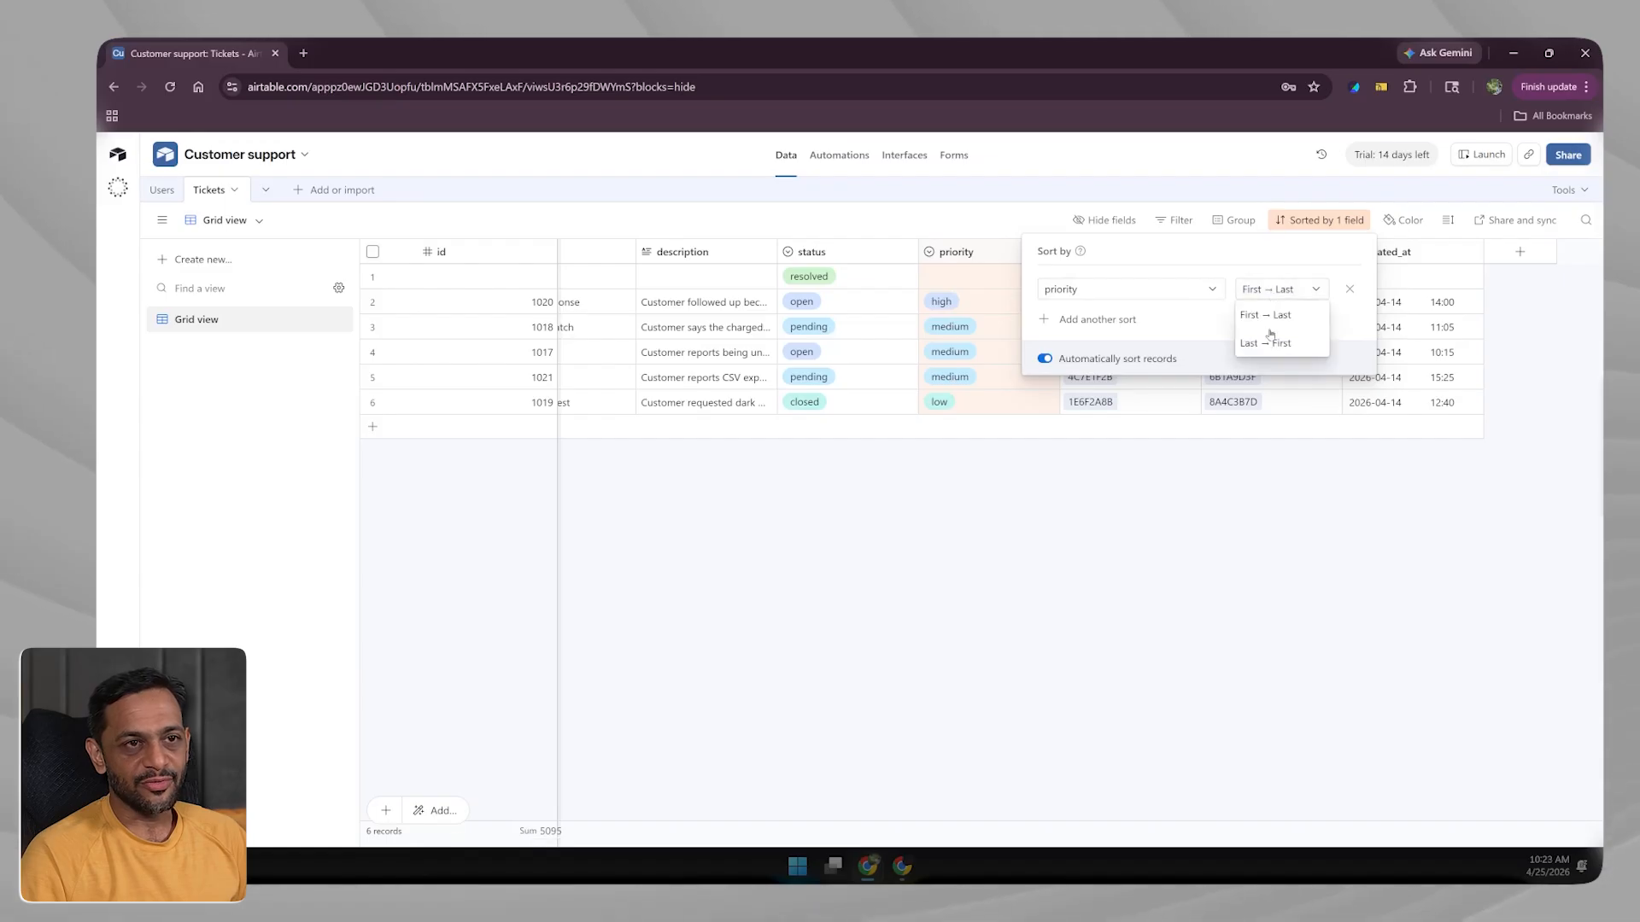
{"action": "left_click", "coordinate": [1268, 344]}
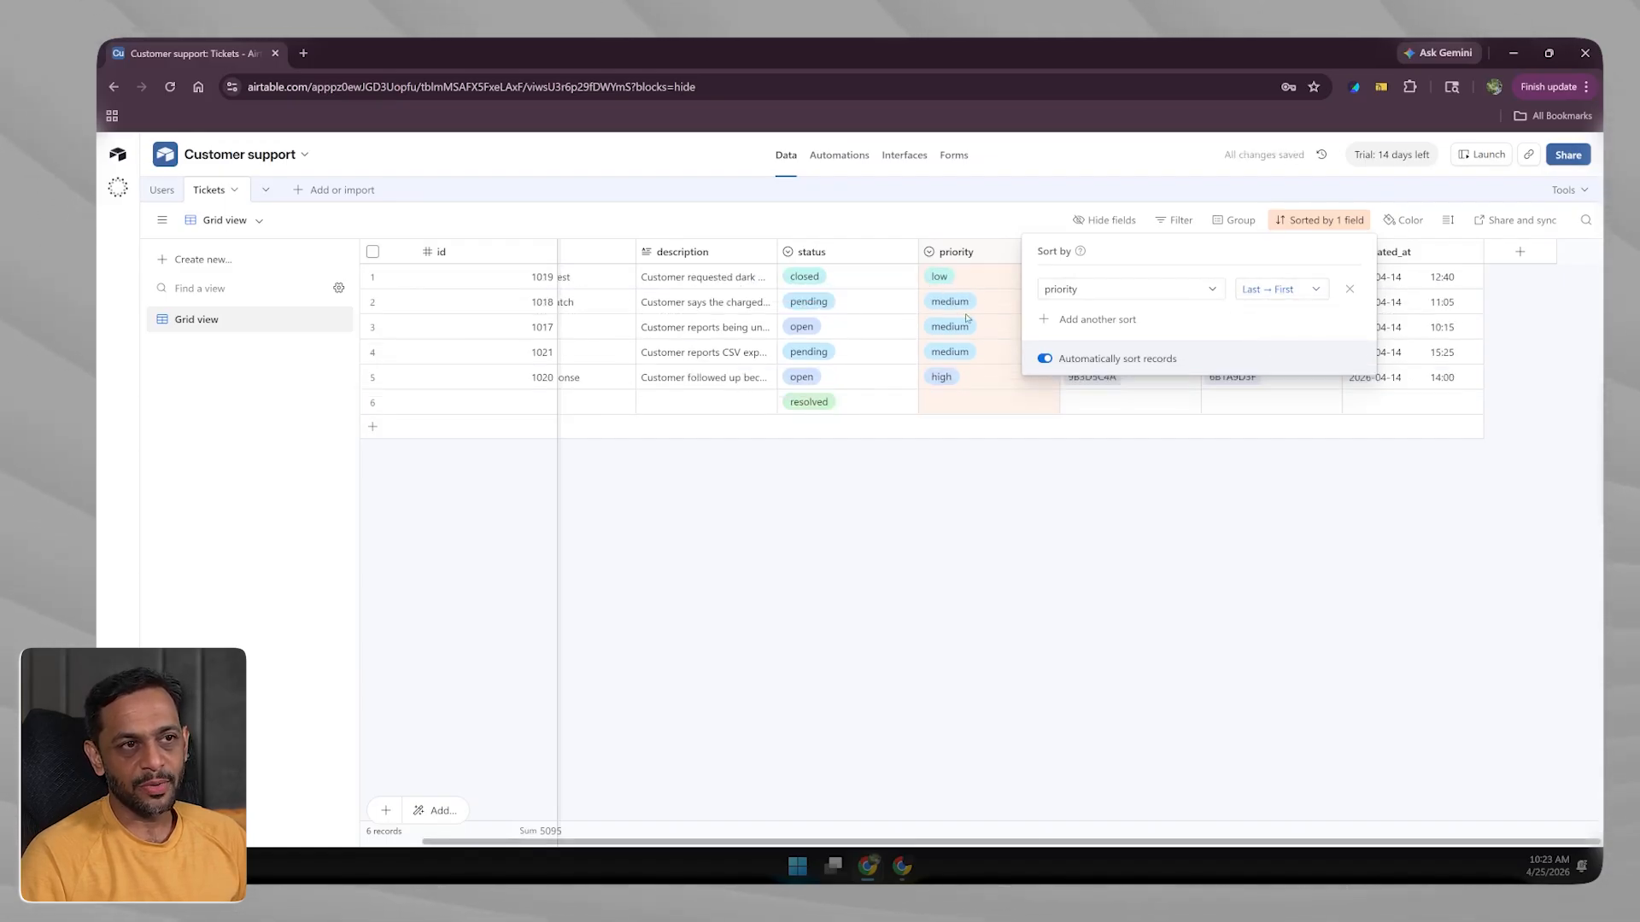
{"action": "left_click", "coordinate": [1095, 445]}
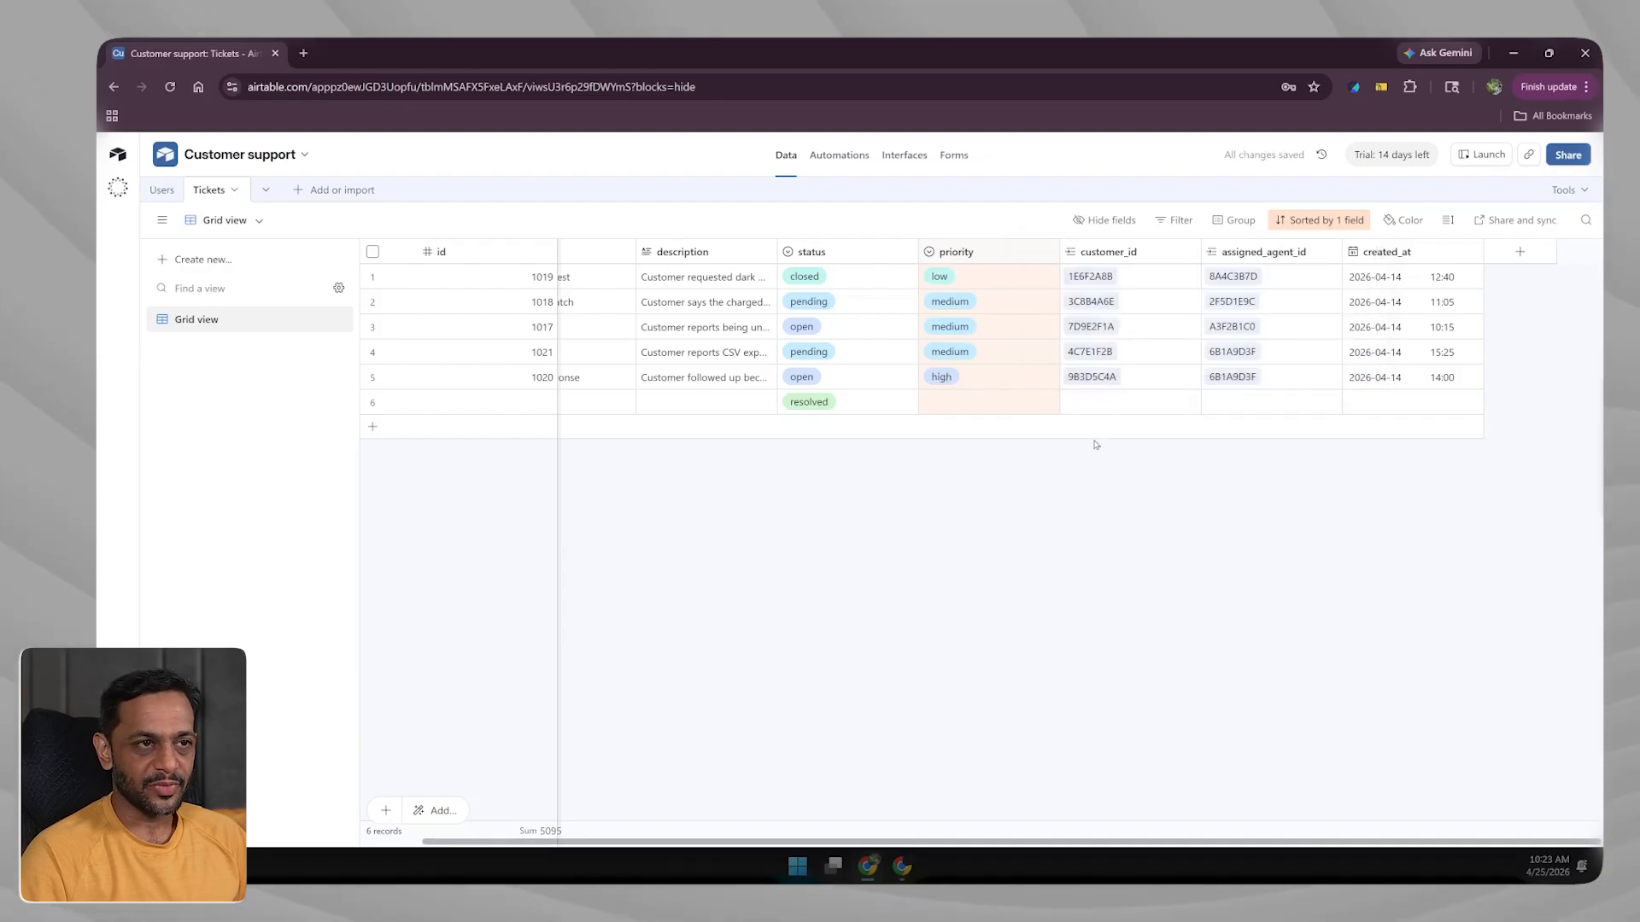
{"action": "left_click", "coordinate": [1349, 221]}
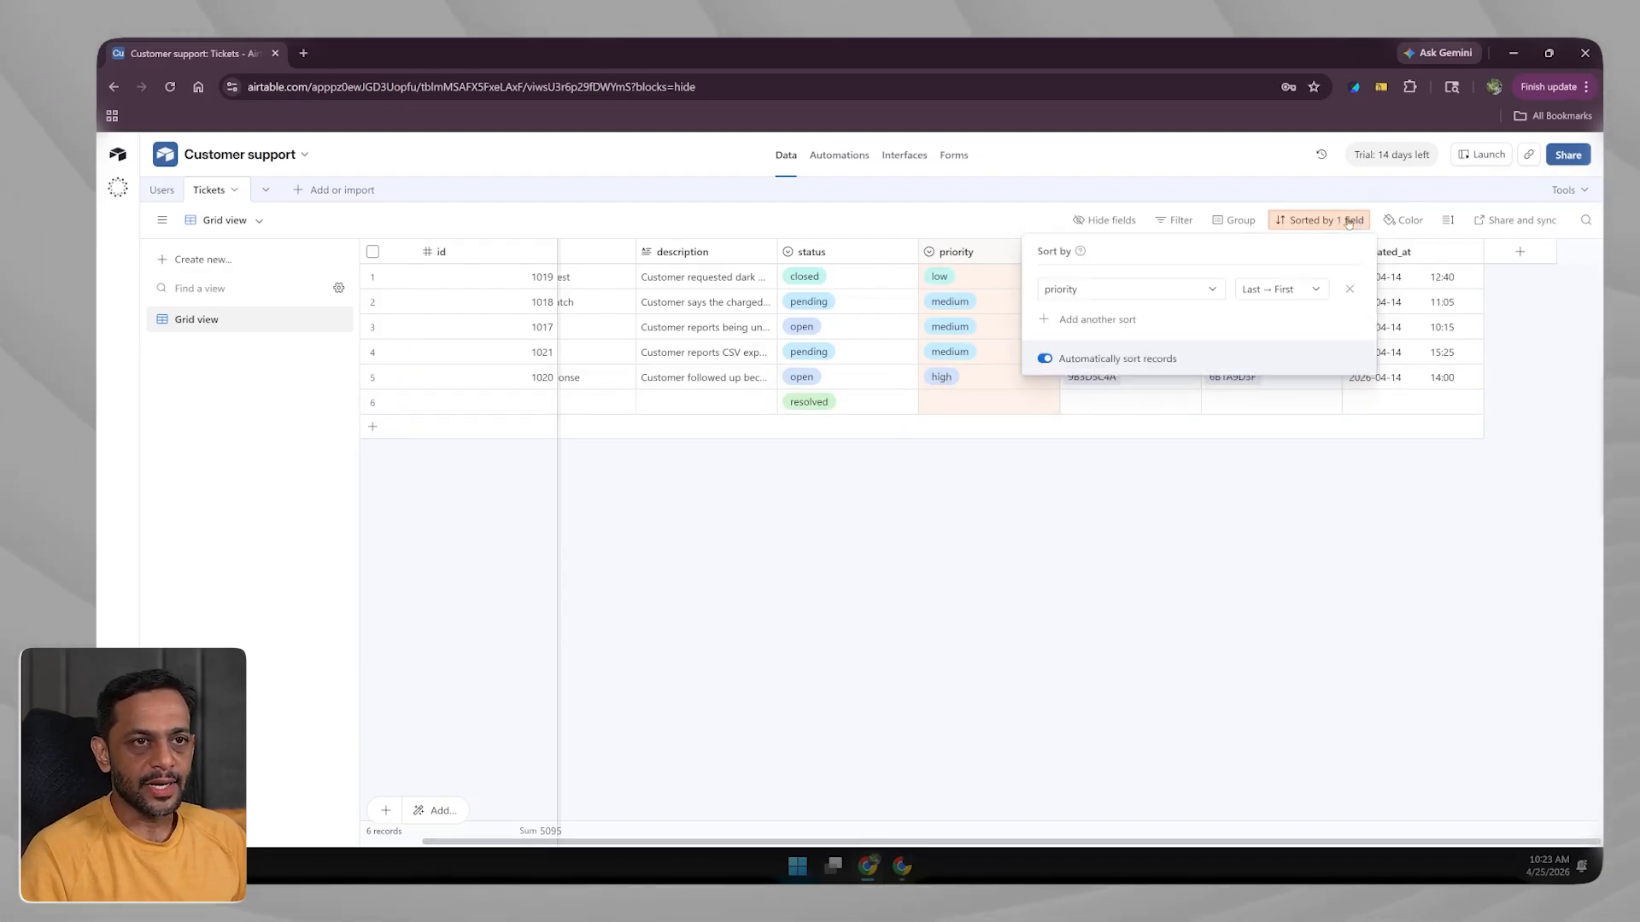
{"action": "left_click", "coordinate": [1349, 288]}
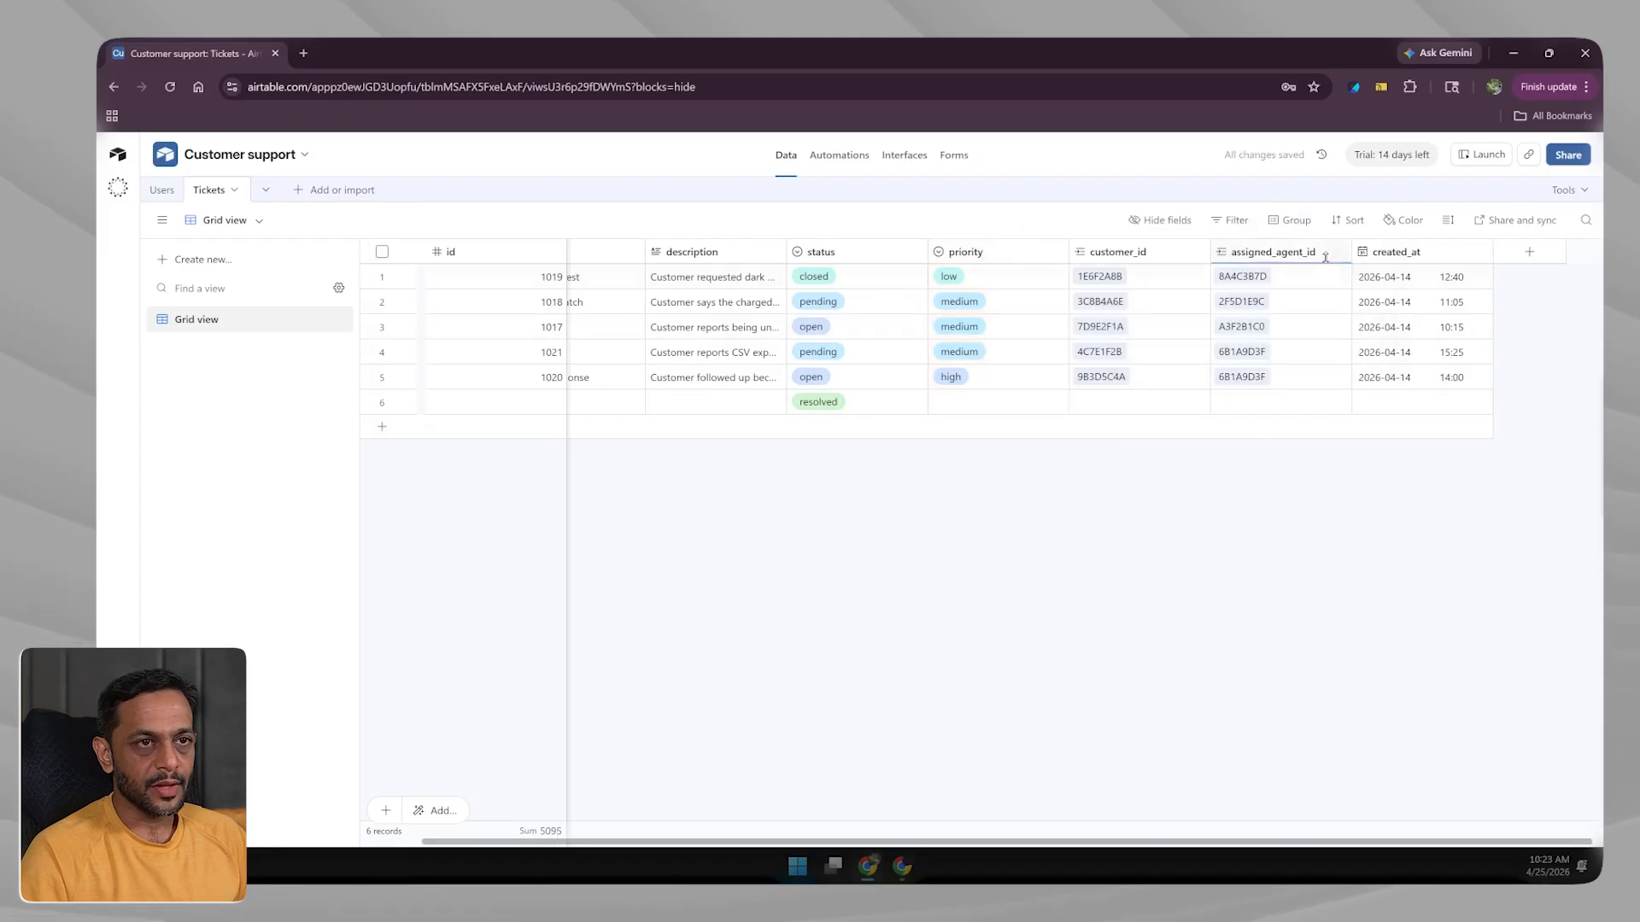
Colour records by the status single-select field.
{"action": "left_click", "coordinate": [1408, 221]}
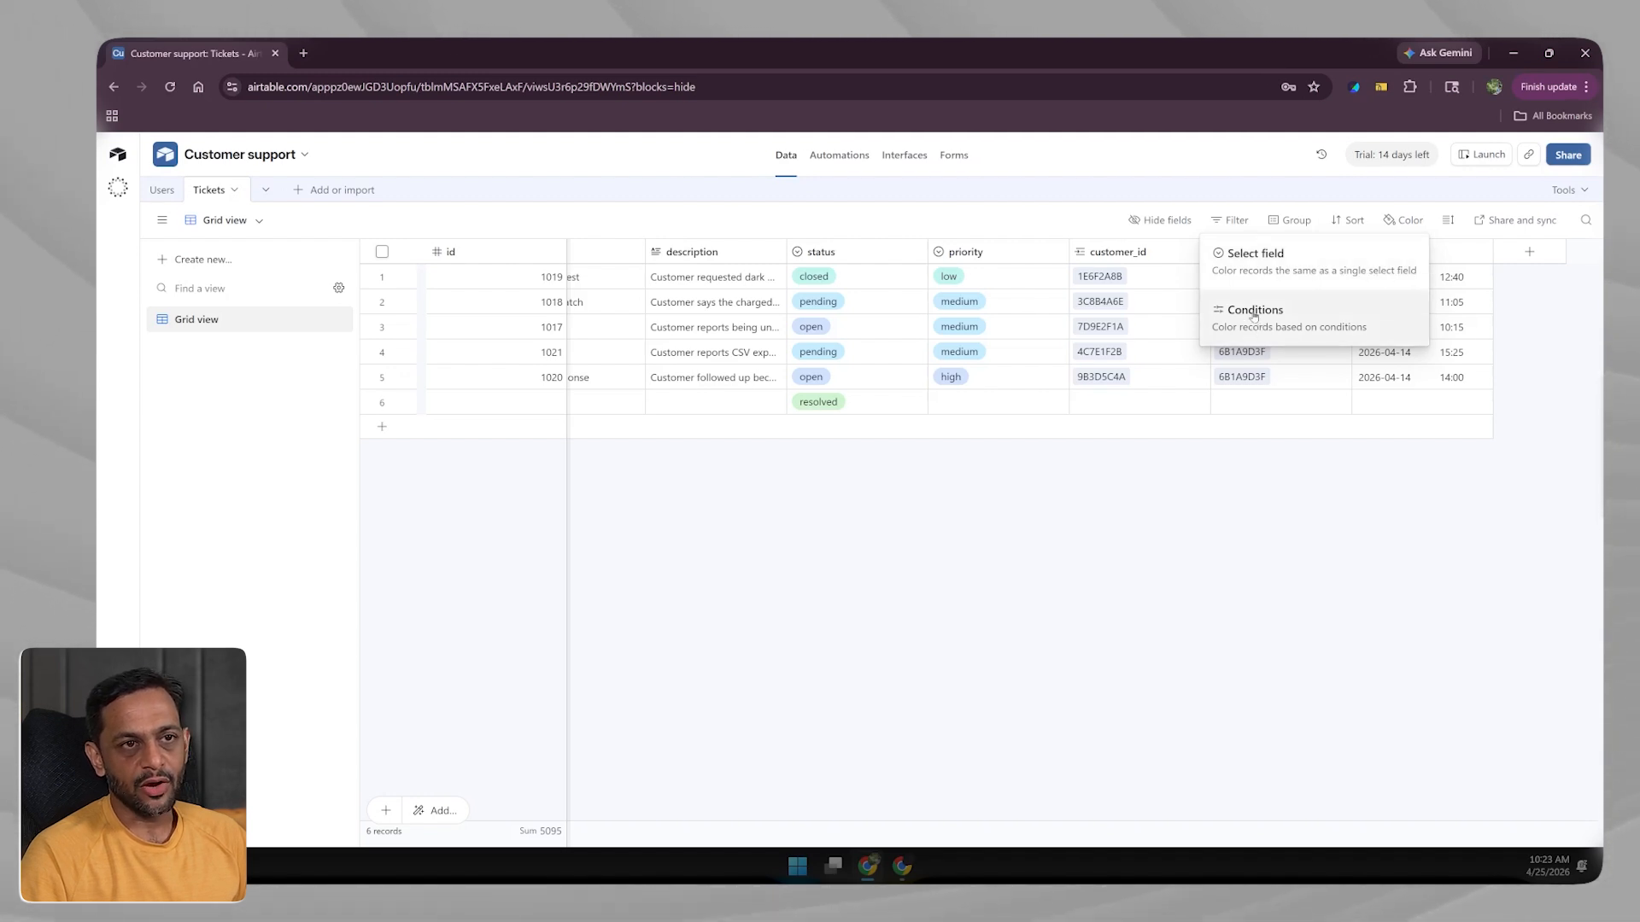
{"action": "left_click", "coordinate": [1248, 253]}
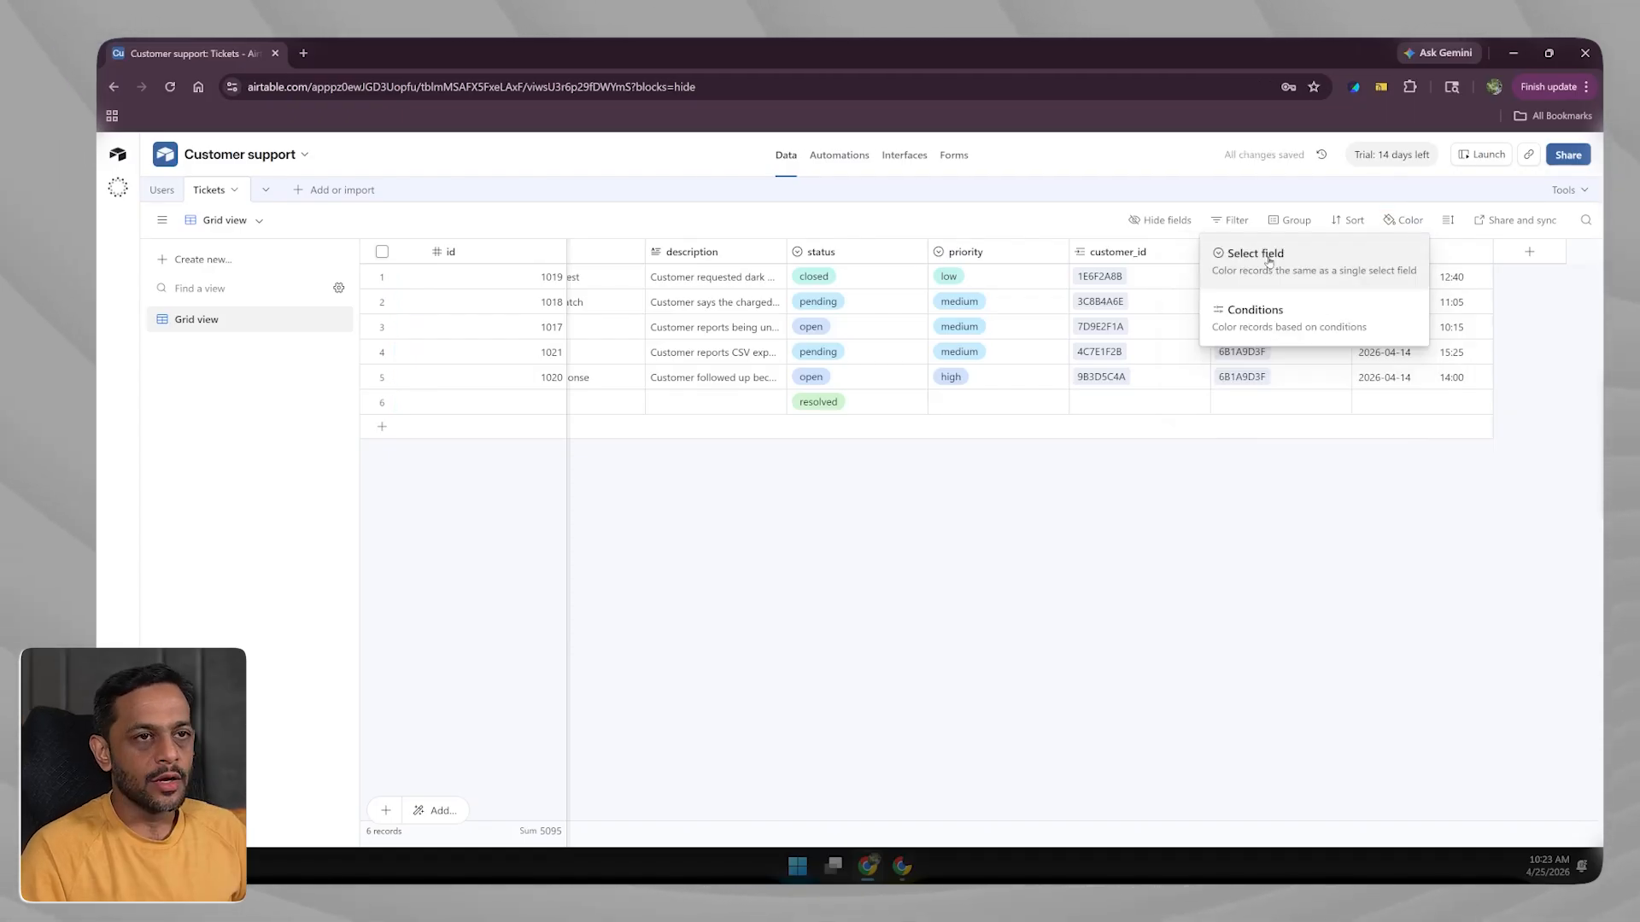
{"action": "left_click", "coordinate": [1269, 257]}
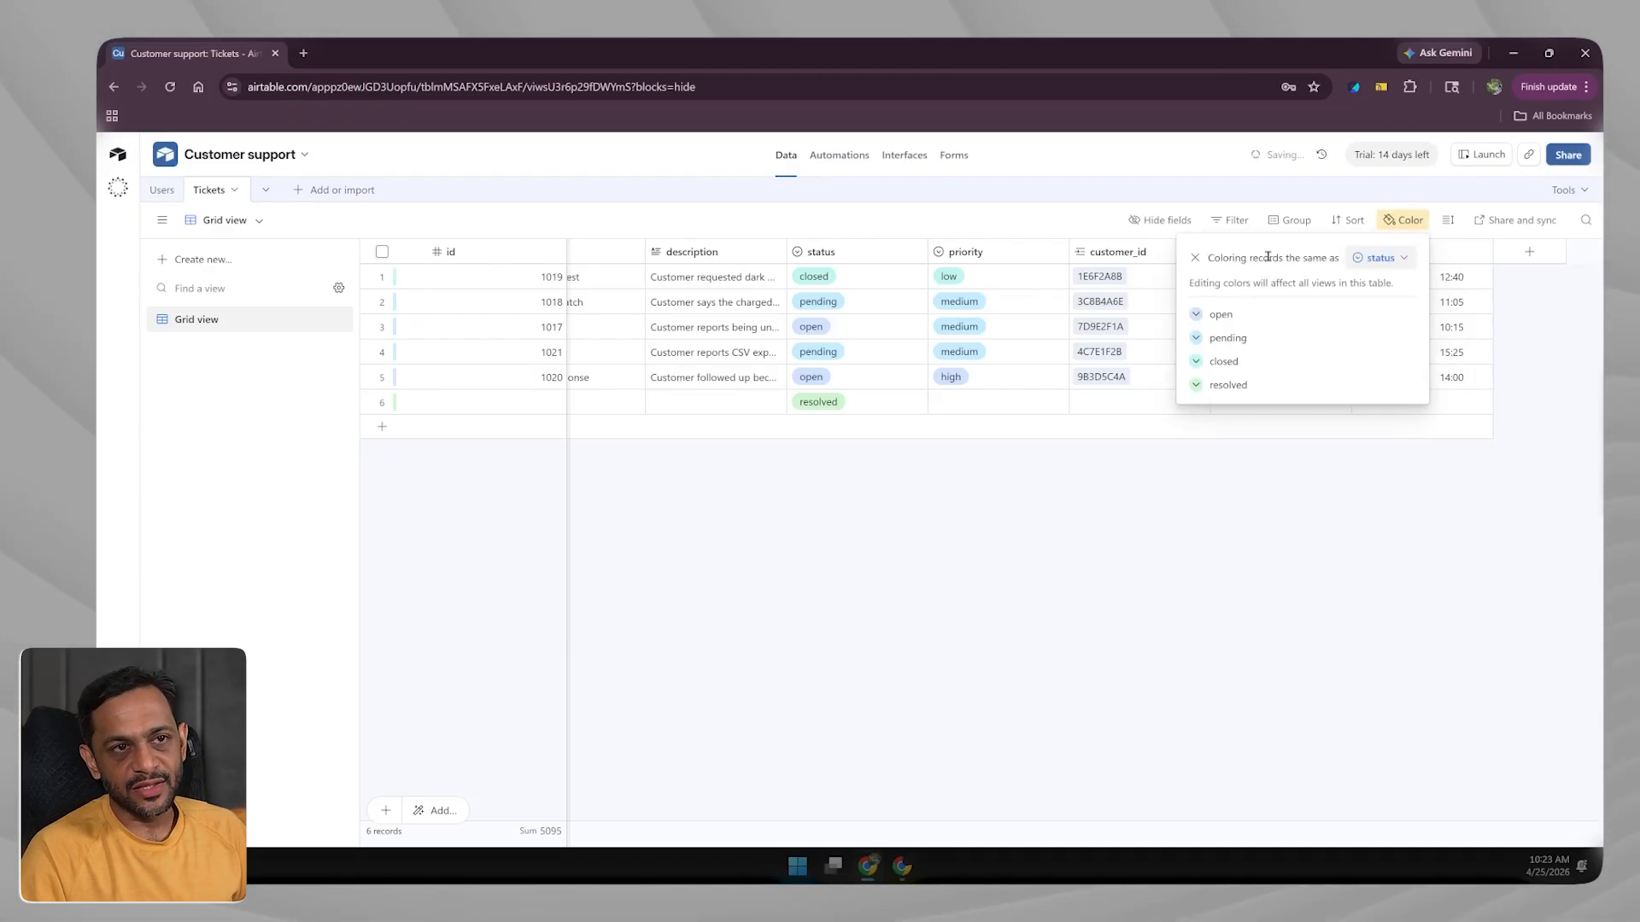
{"action": "left_click", "coordinate": [1380, 257]}
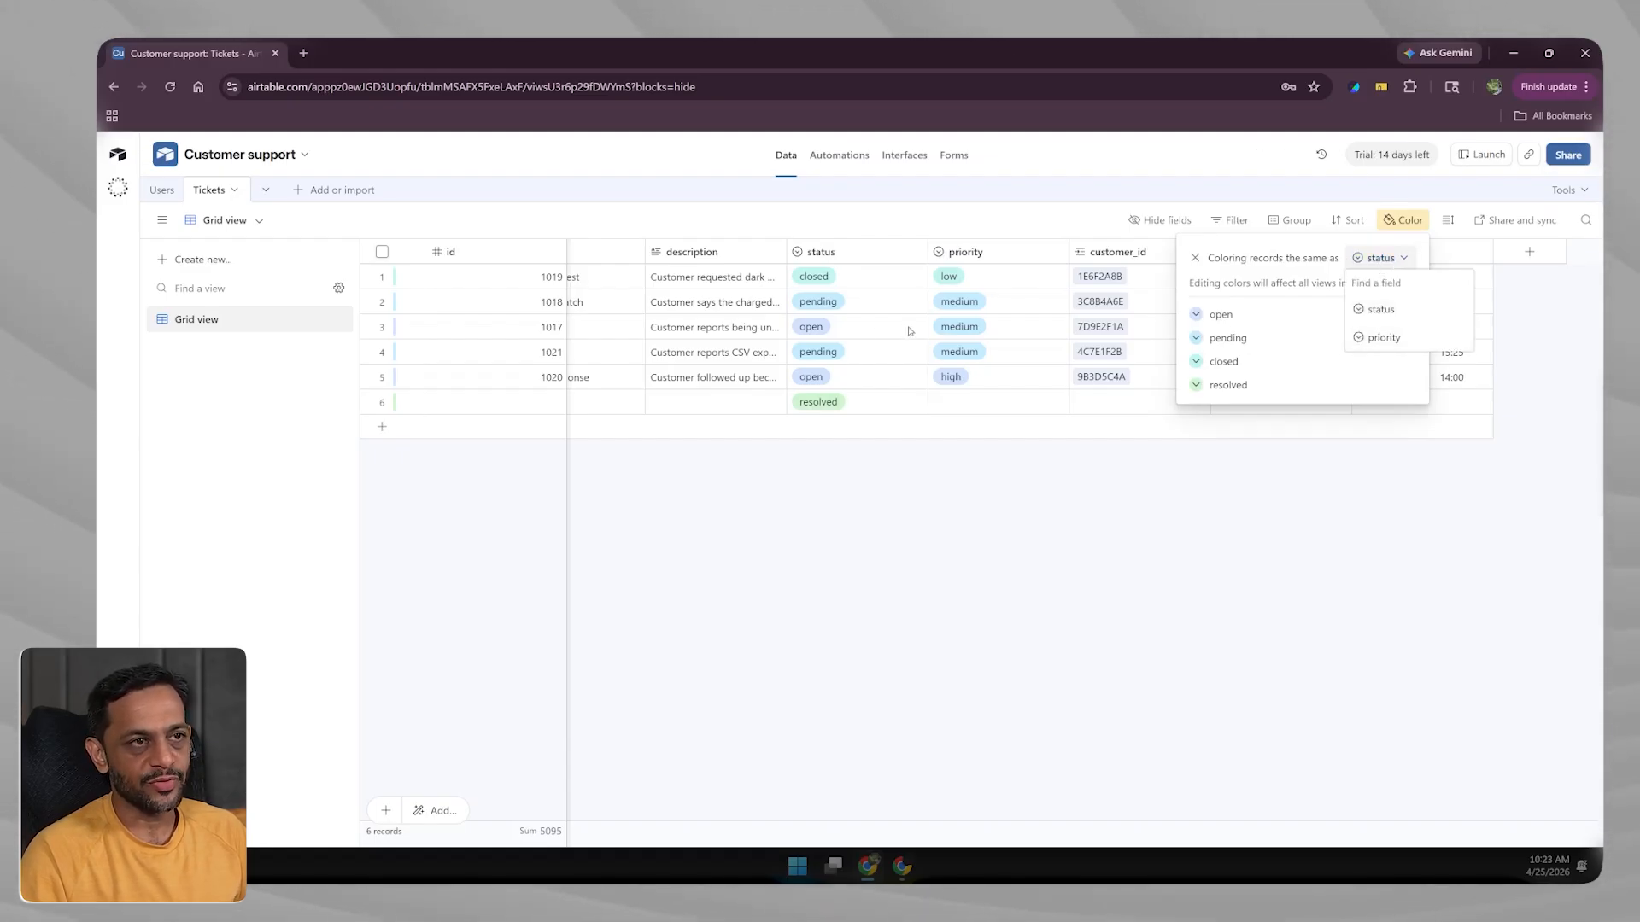
{"action": "left_click", "coordinate": [1376, 309]}
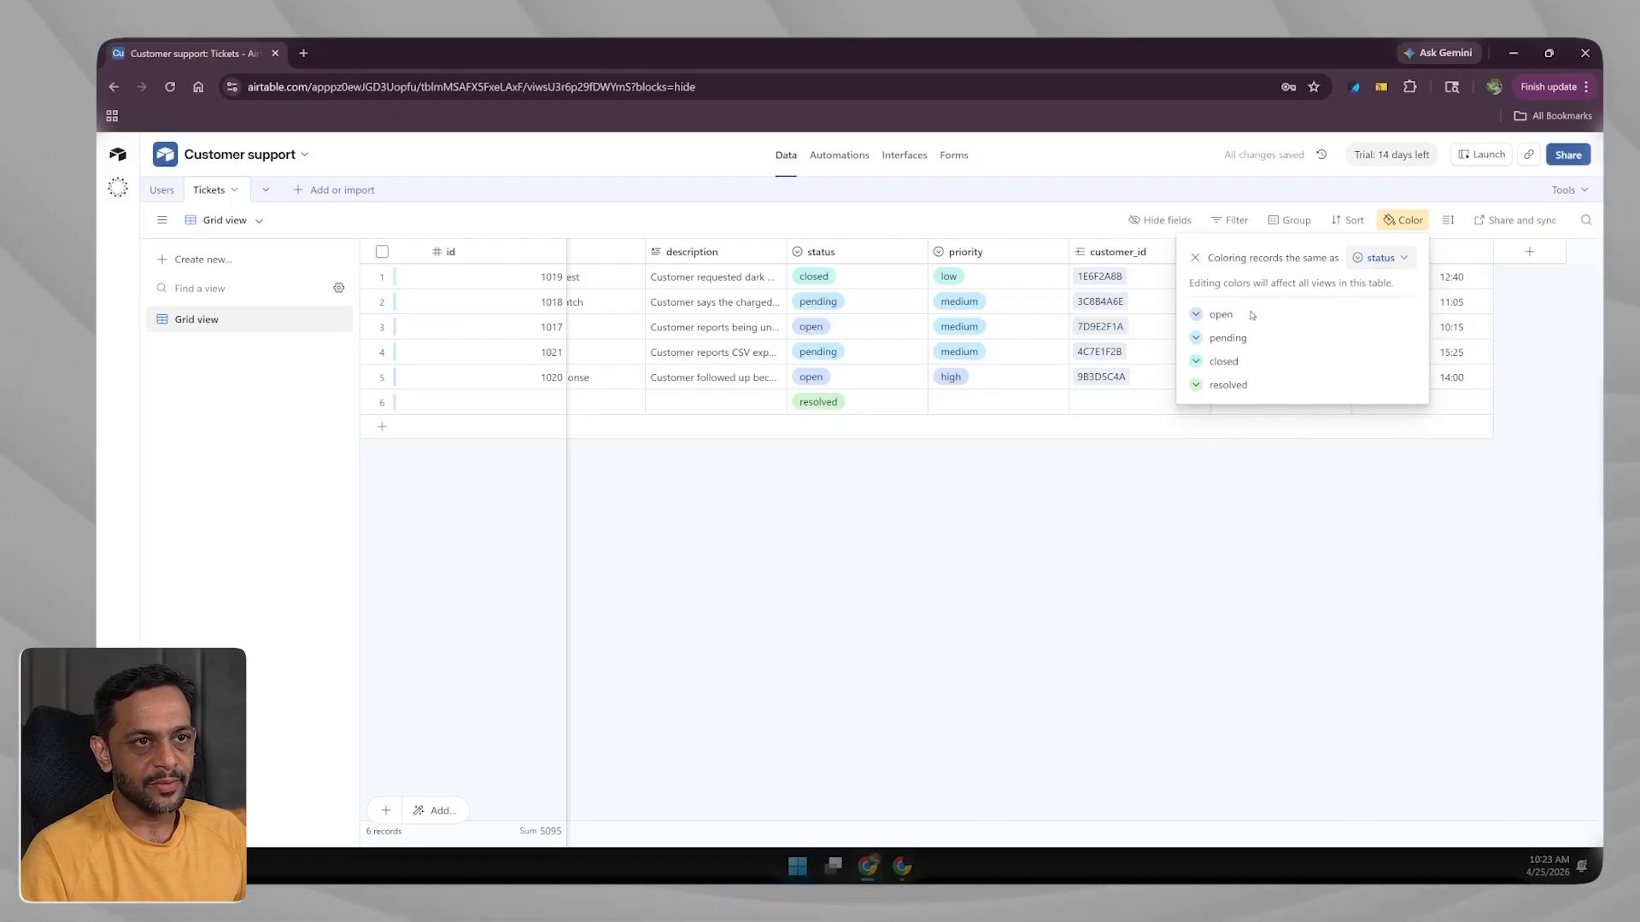
Change the open status colour to pink, then remove the status-based colouring.
{"action": "left_click", "coordinate": [1195, 314]}
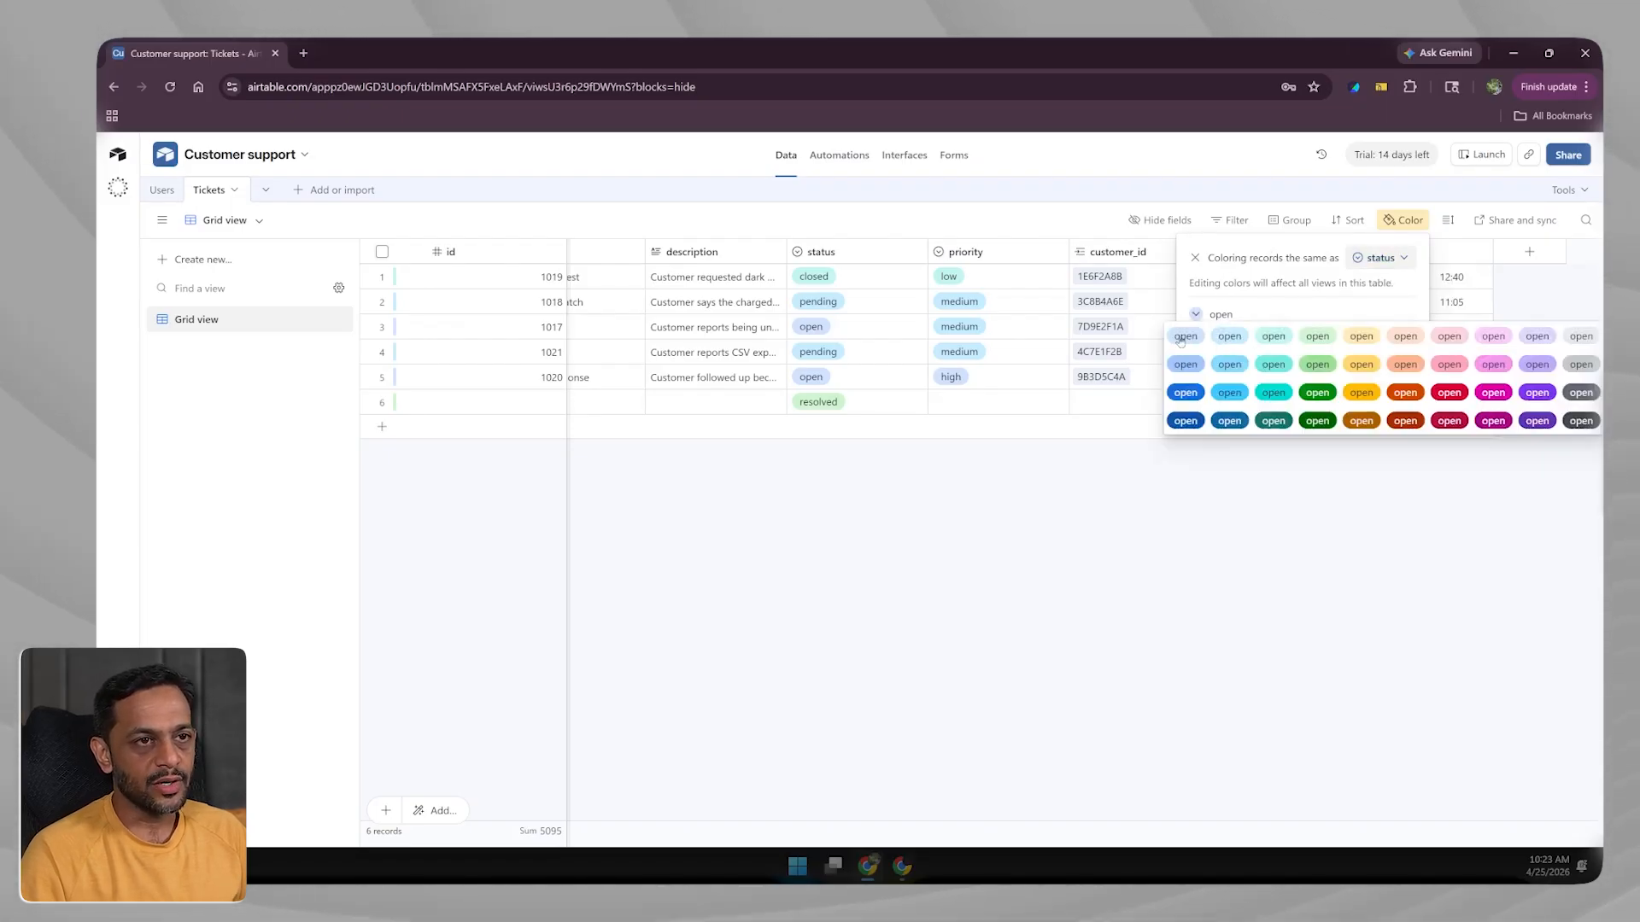
{"action": "left_click", "coordinate": [1240, 287]}
{"action": "left_click", "coordinate": [1289, 520]}
{"action": "left_click", "coordinate": [1400, 254]}
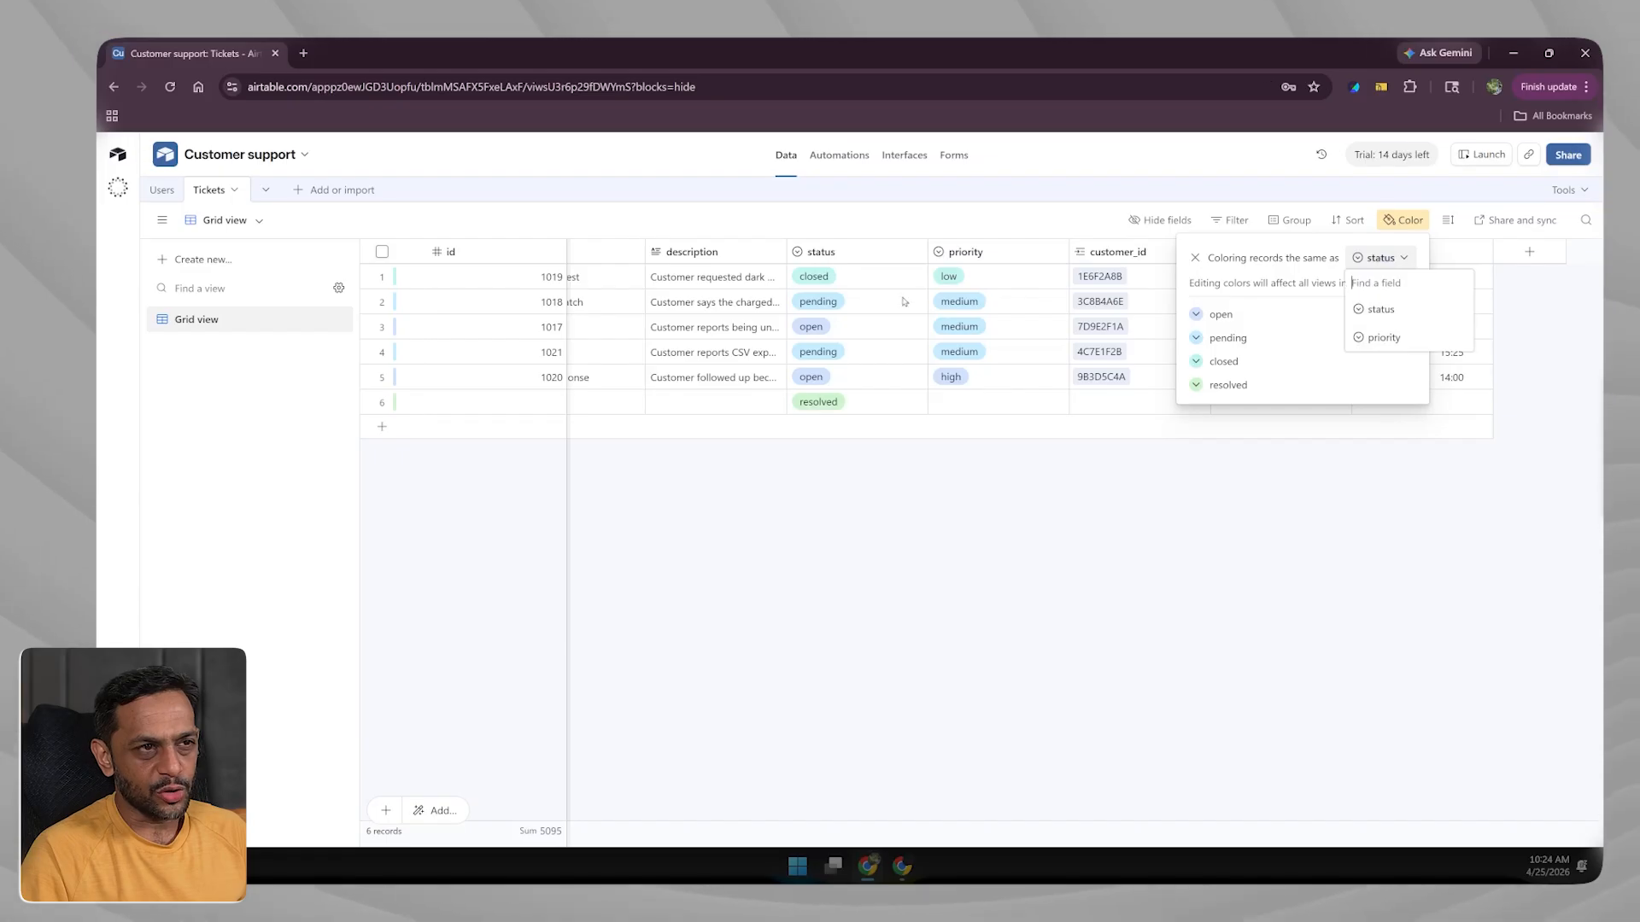
{"action": "left_click", "coordinate": [1378, 309]}
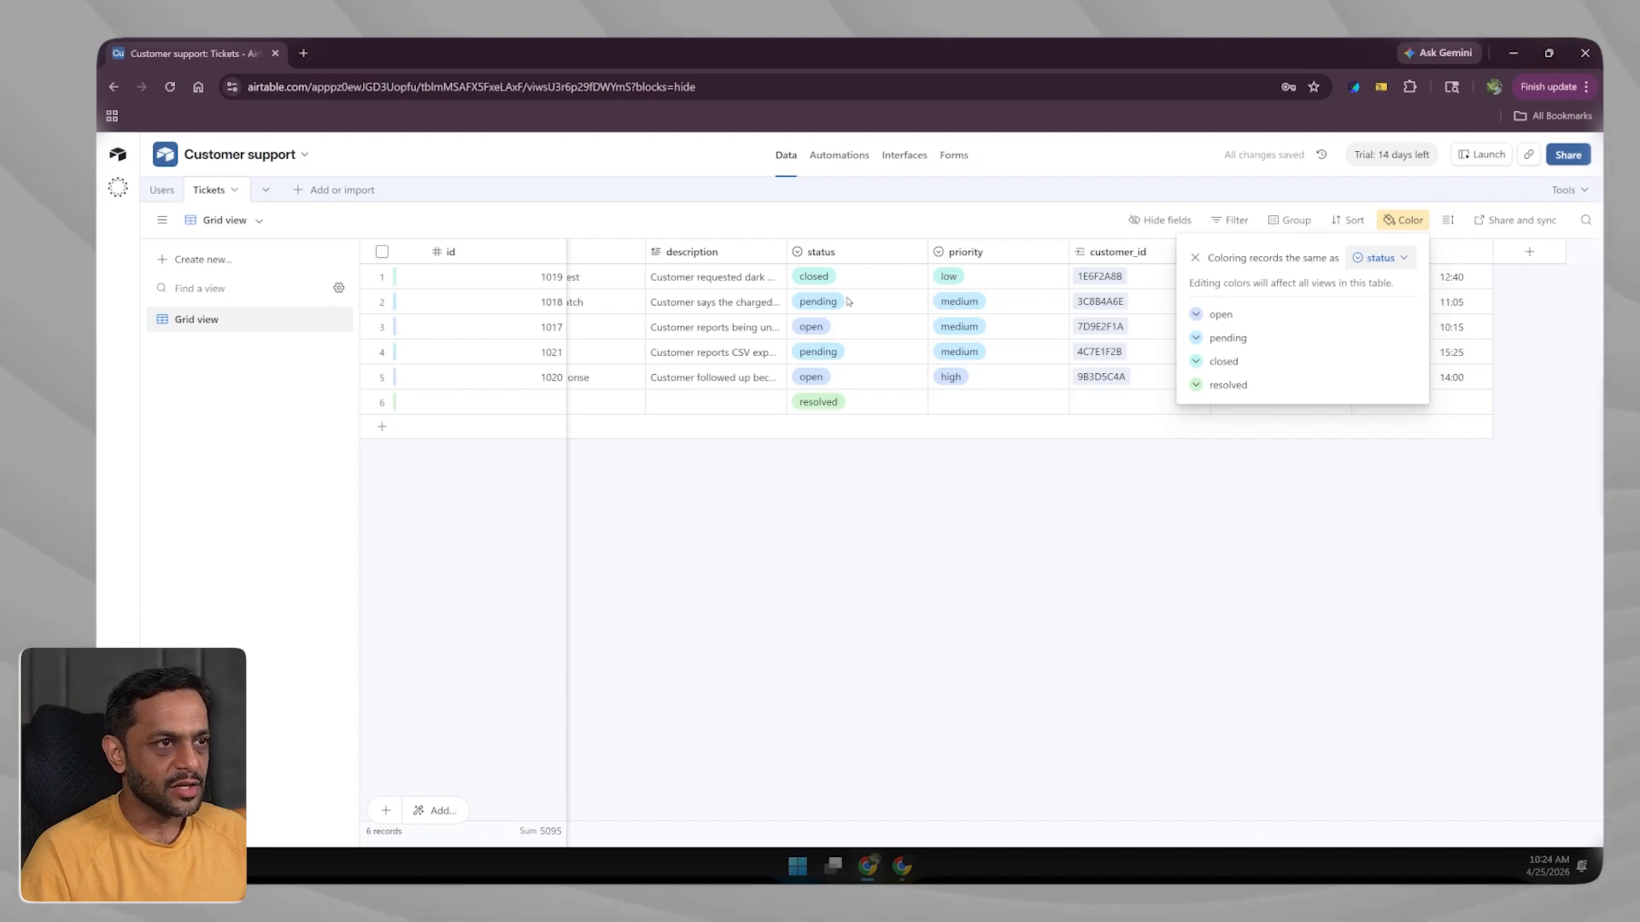
{"action": "left_click", "coordinate": [1194, 316]}
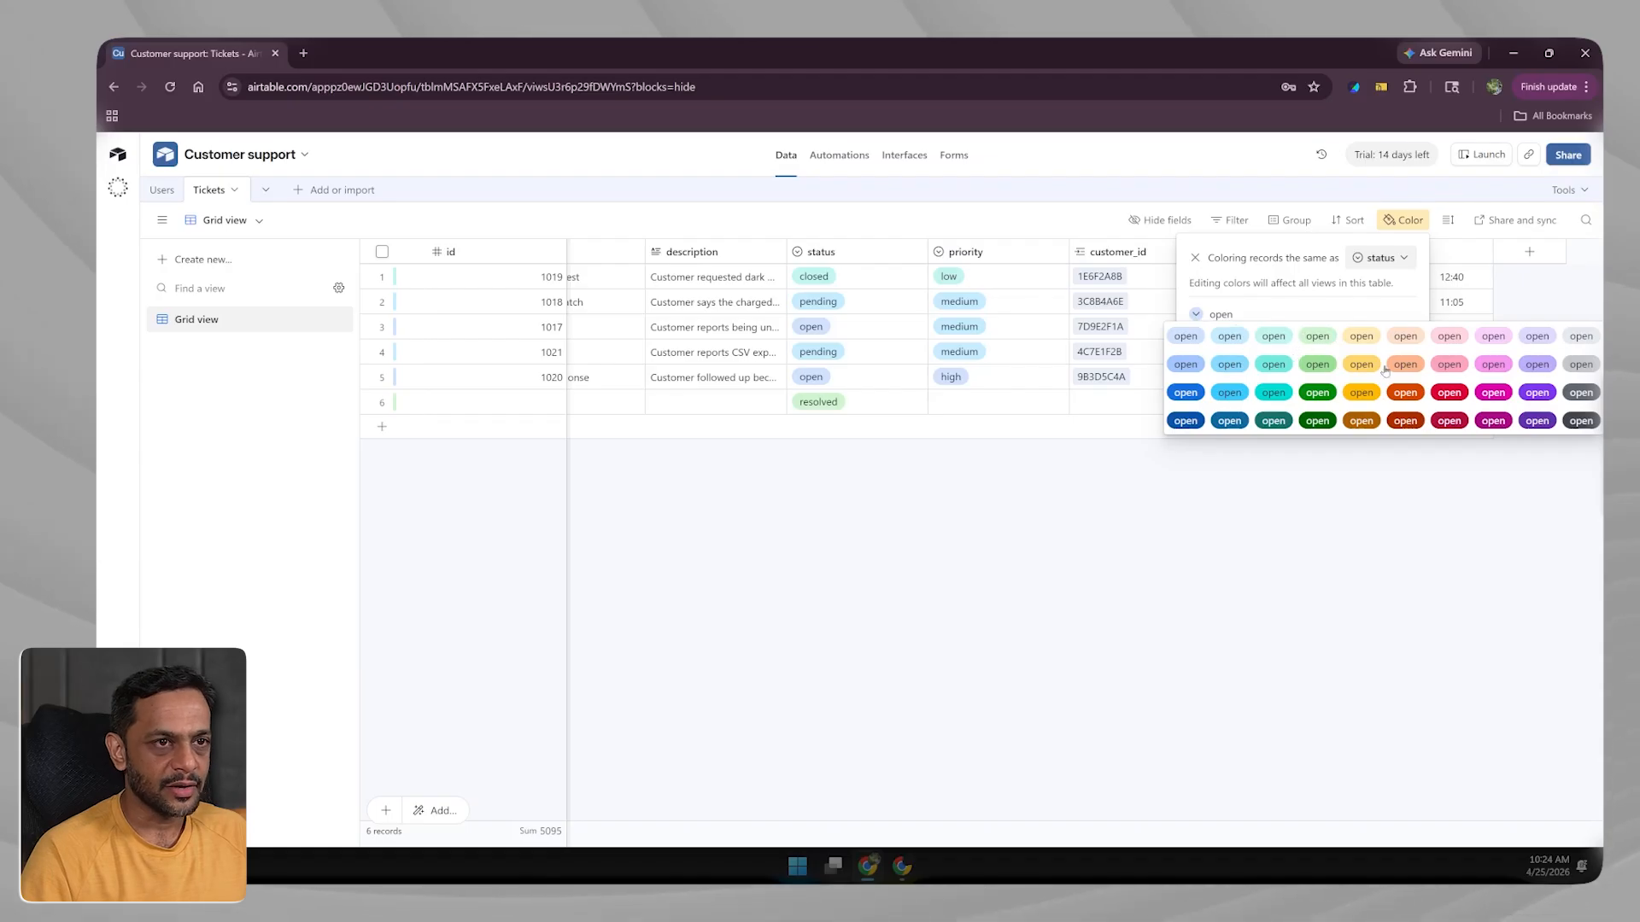
{"action": "left_click", "coordinate": [1493, 364]}
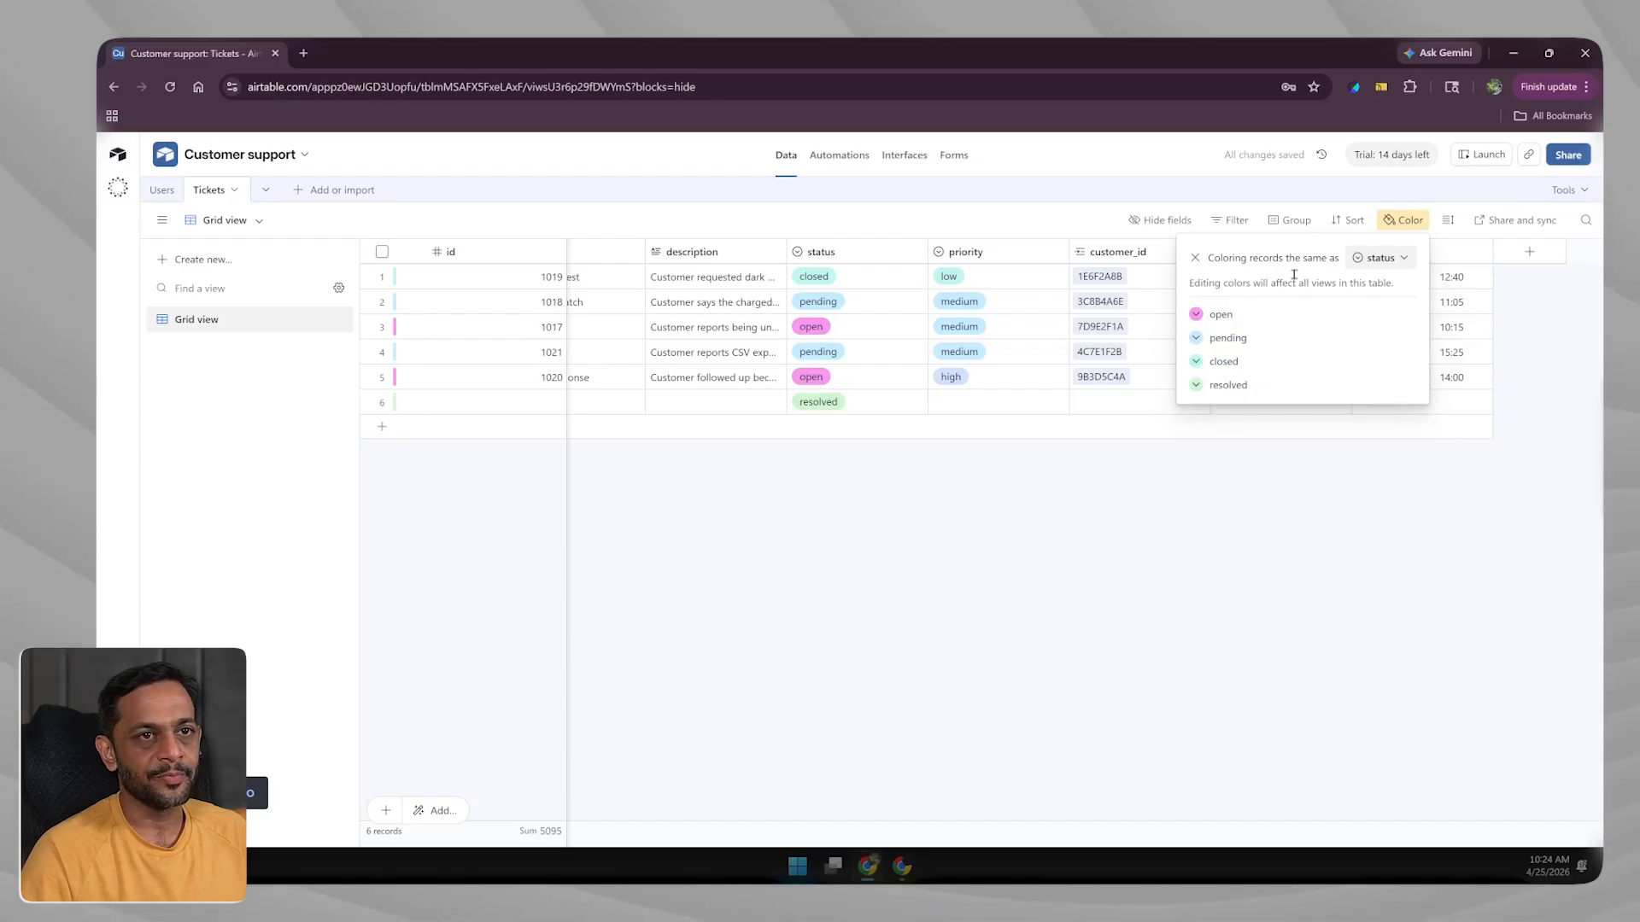
{"action": "left_click", "coordinate": [1195, 257]}
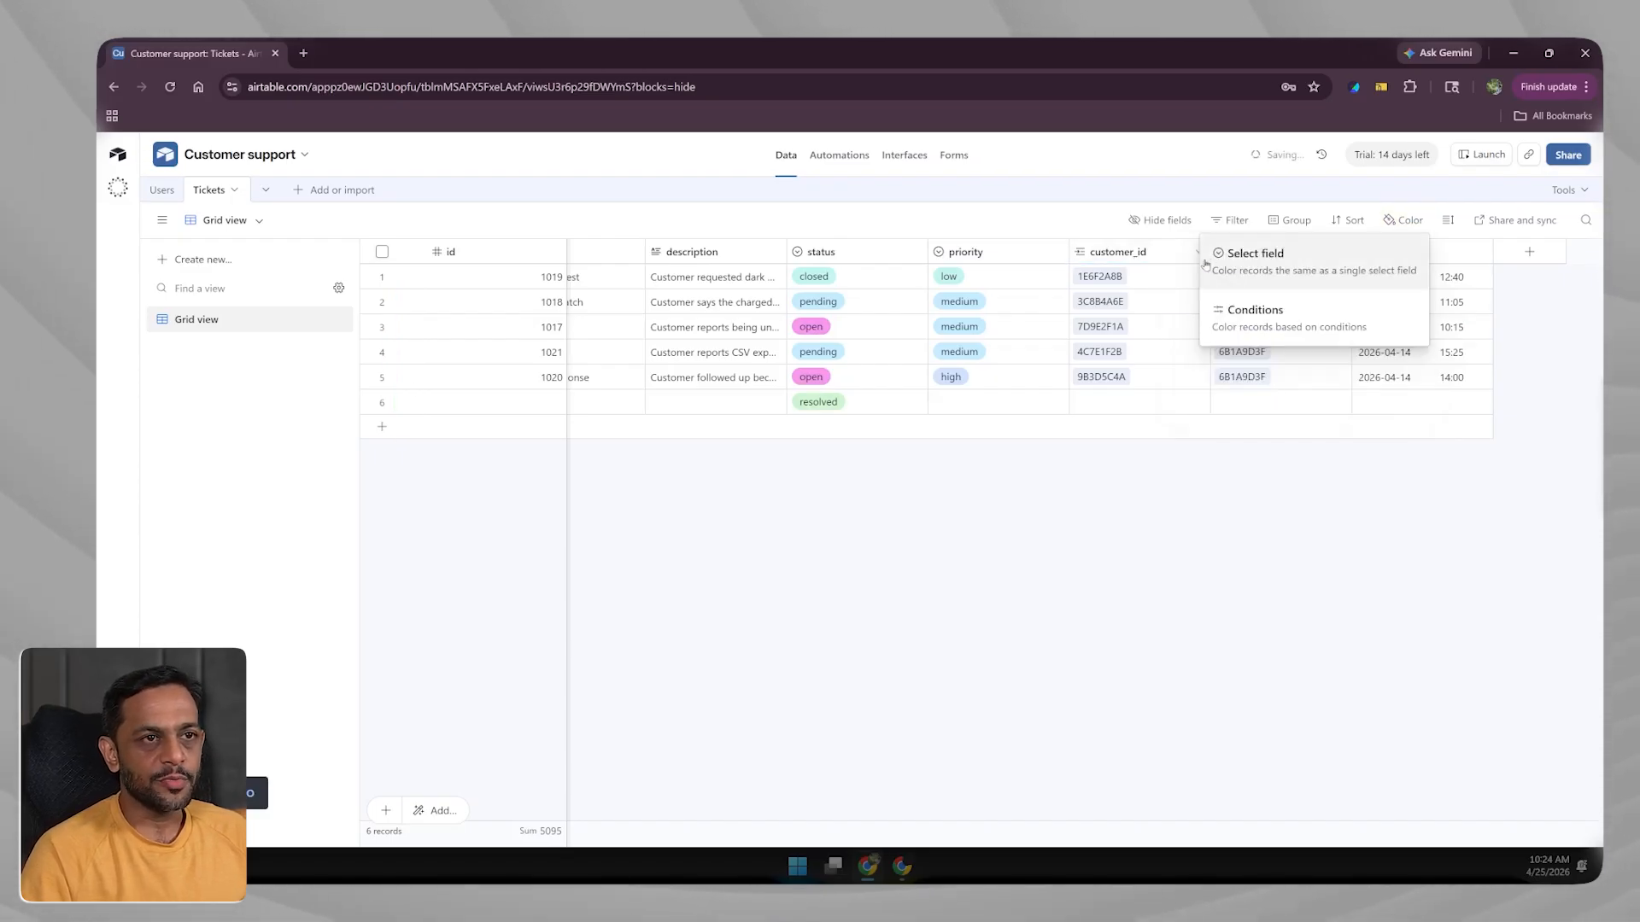
Add a colour condition rule where id > 1000.
{"action": "left_click", "coordinate": [1266, 326]}
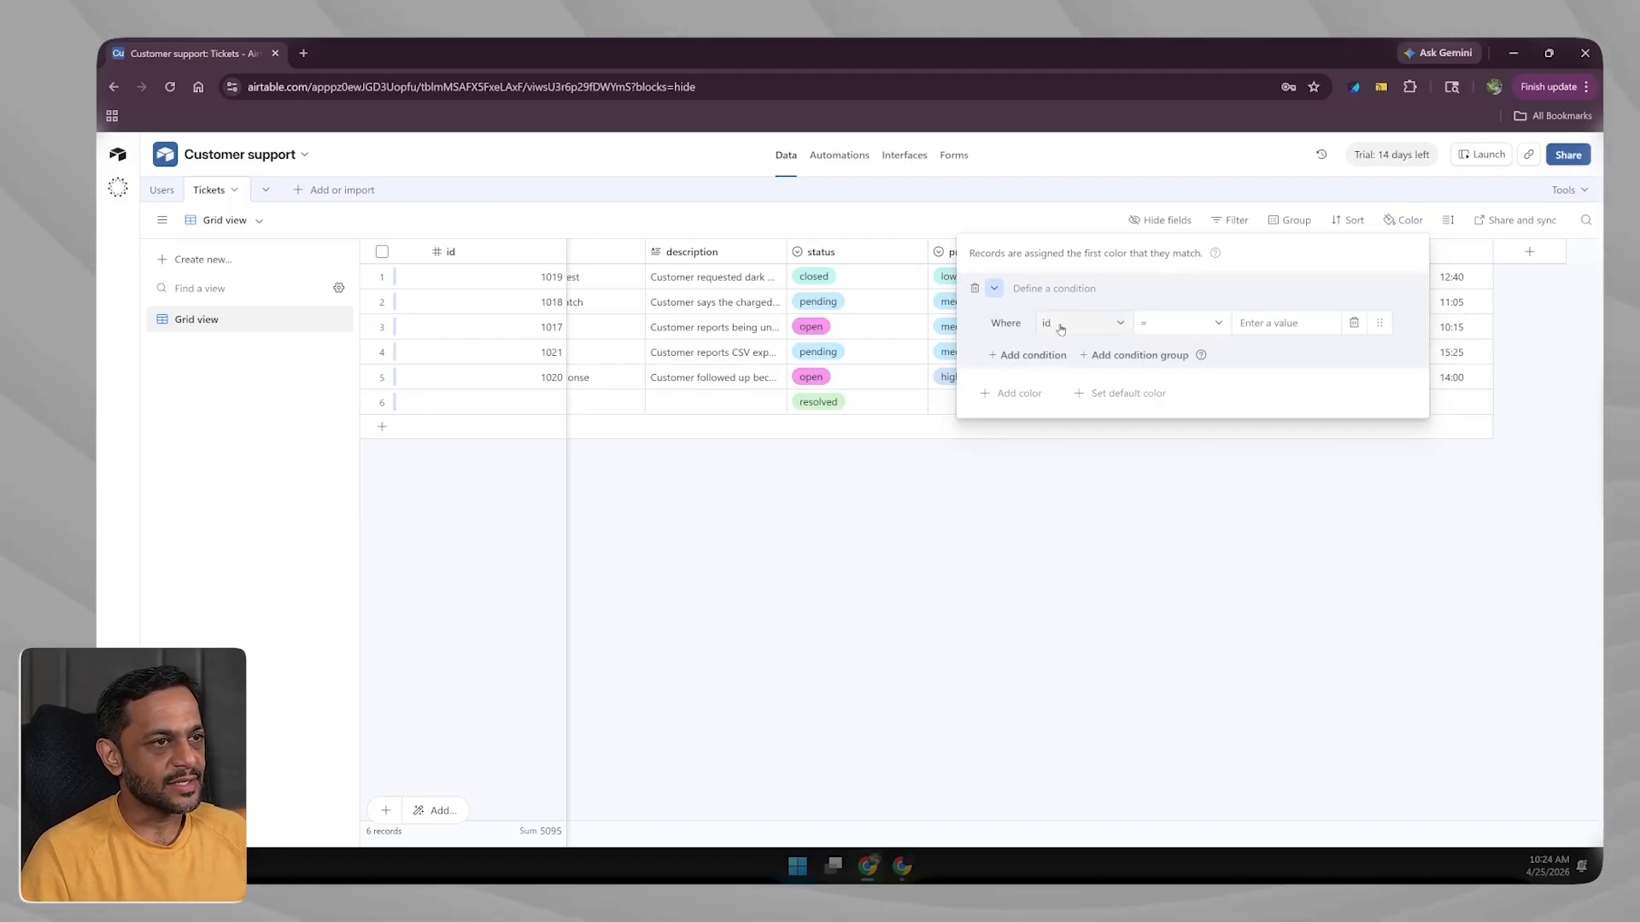
{"action": "left_click", "coordinate": [1178, 322]}
{"action": "left_click", "coordinate": [1174, 472]}
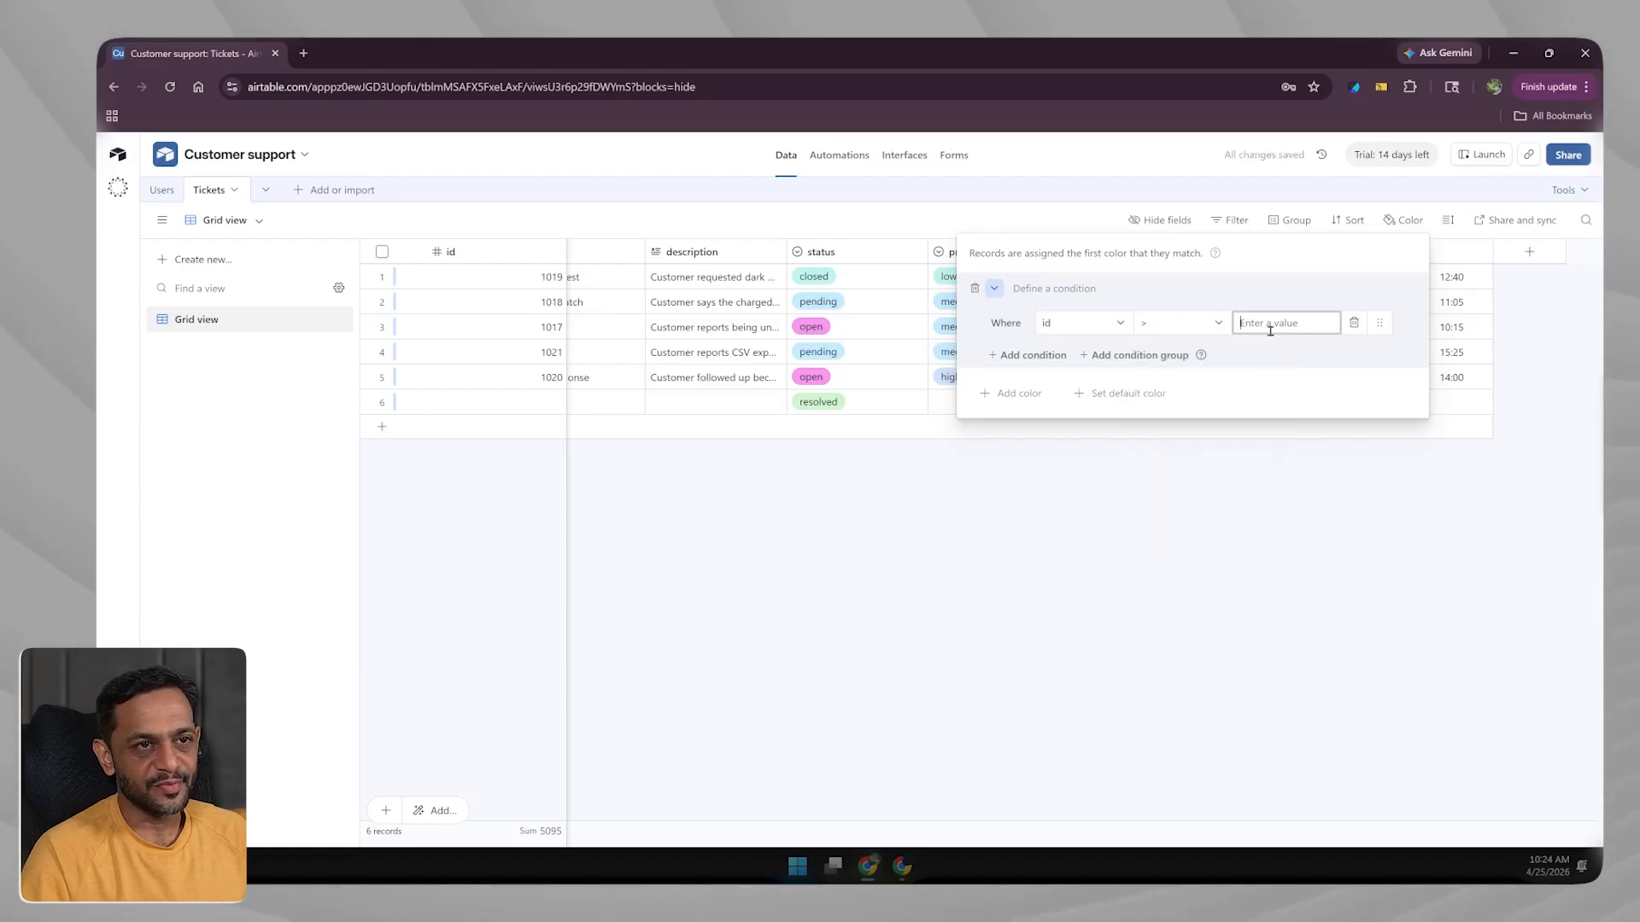
{"action": "left_click", "coordinate": [1270, 330]}
{"action": "type", "text": "1000"}
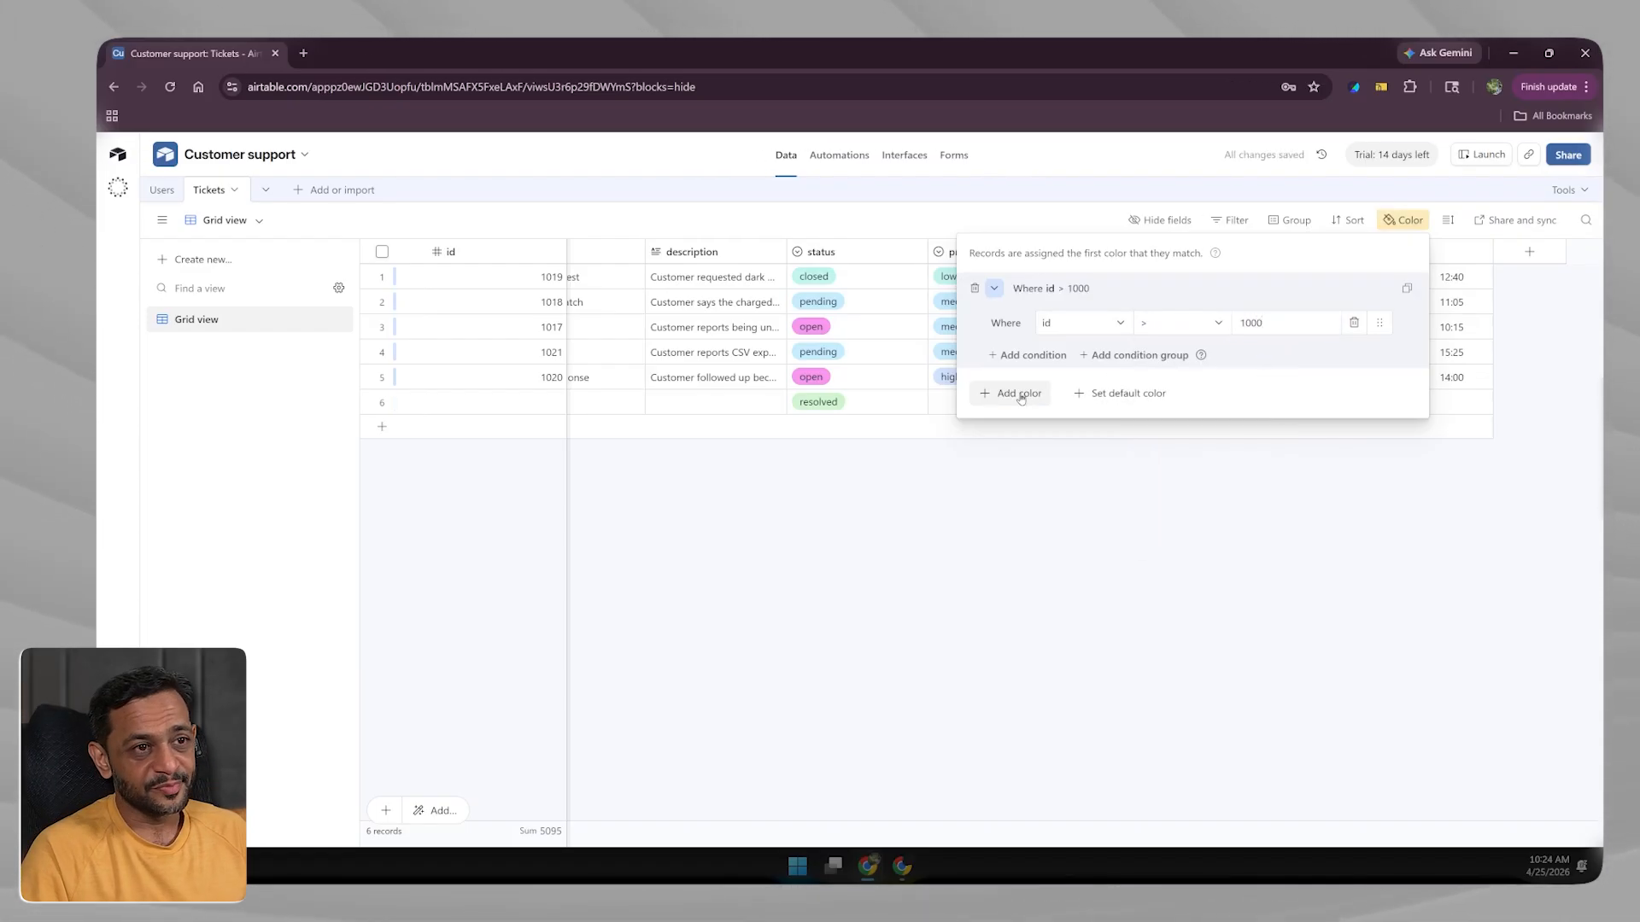
{"action": "left_click", "coordinate": [1019, 393]}
Colour the id > 1000 rule pink, then delete the rule and close colouring options.
{"action": "left_click", "coordinate": [1169, 289]}
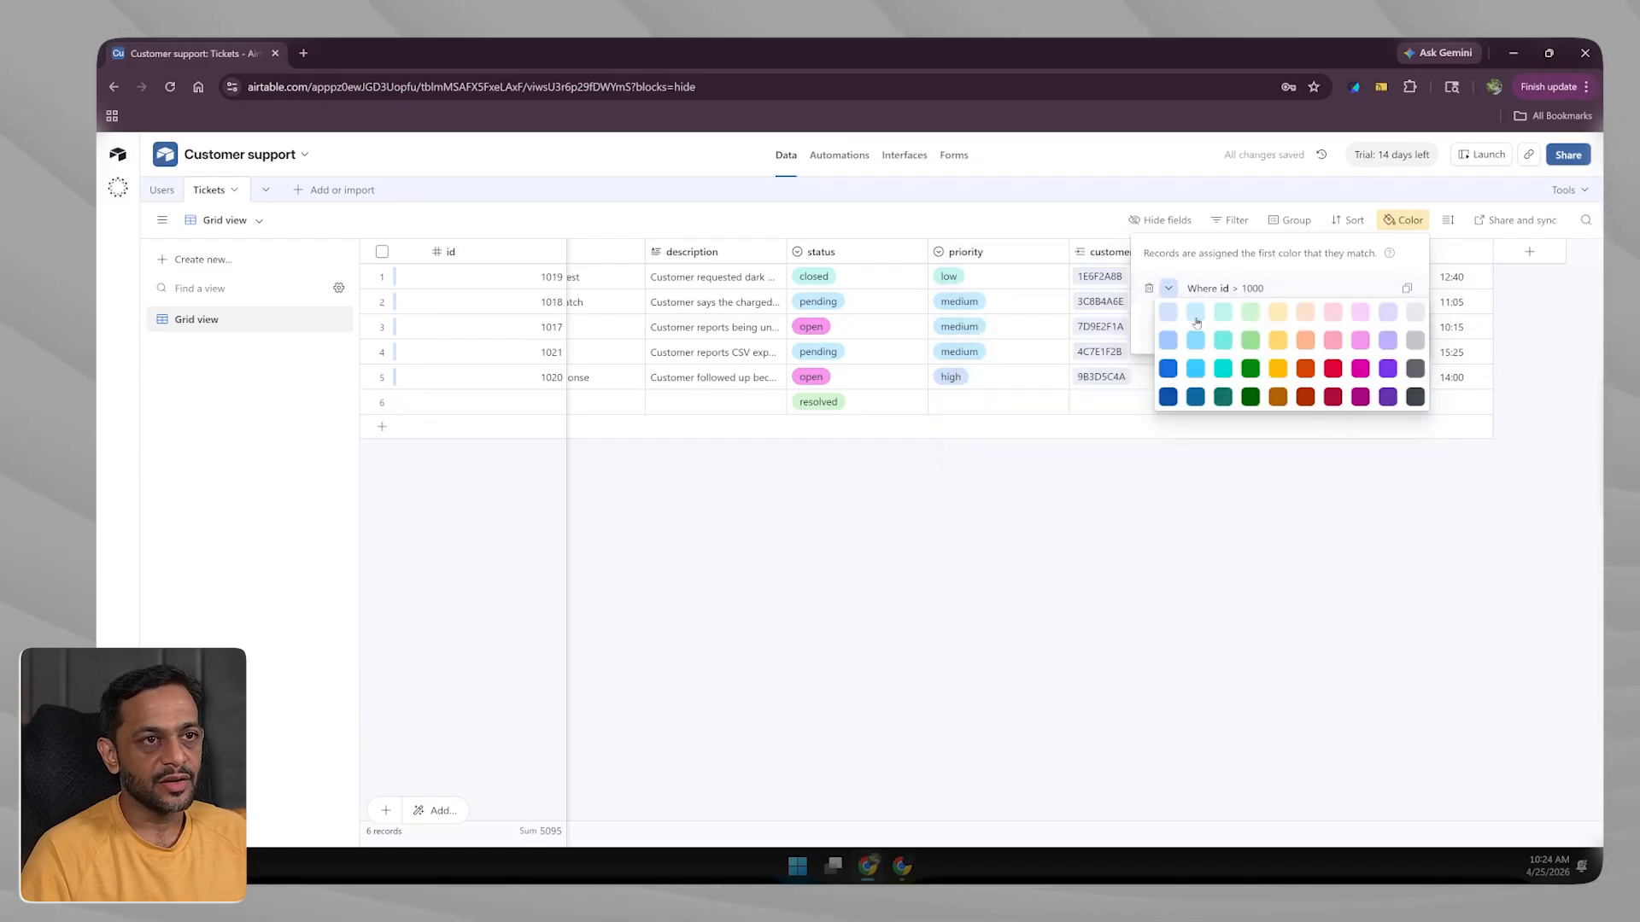
{"action": "left_click", "coordinate": [1360, 341]}
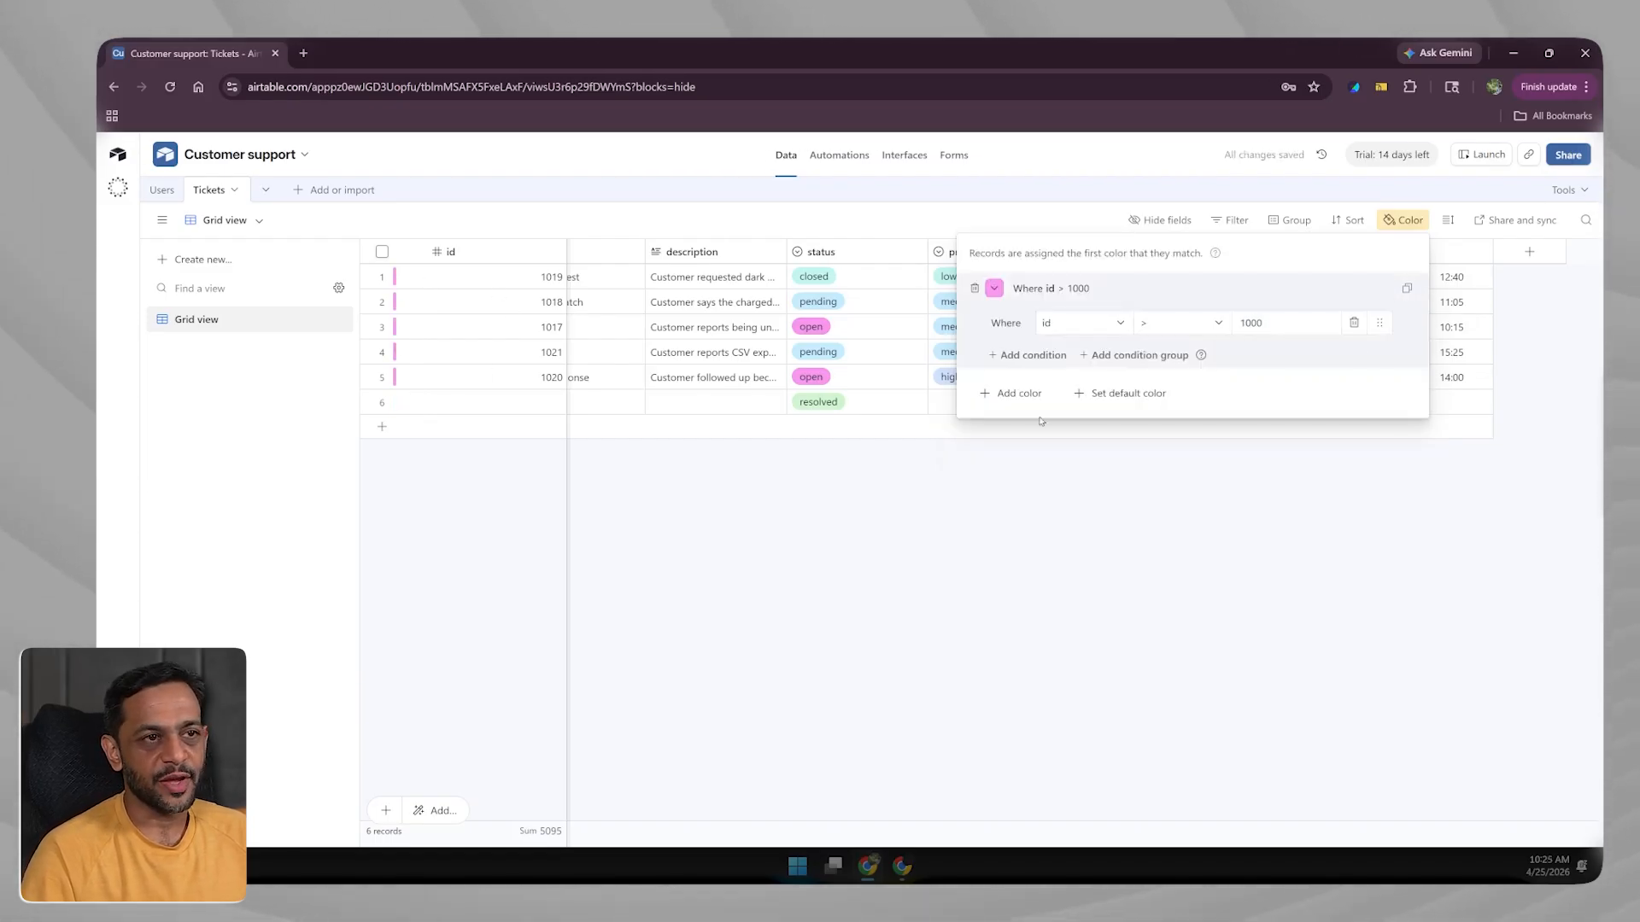
{"action": "left_click", "coordinate": [1343, 300]}
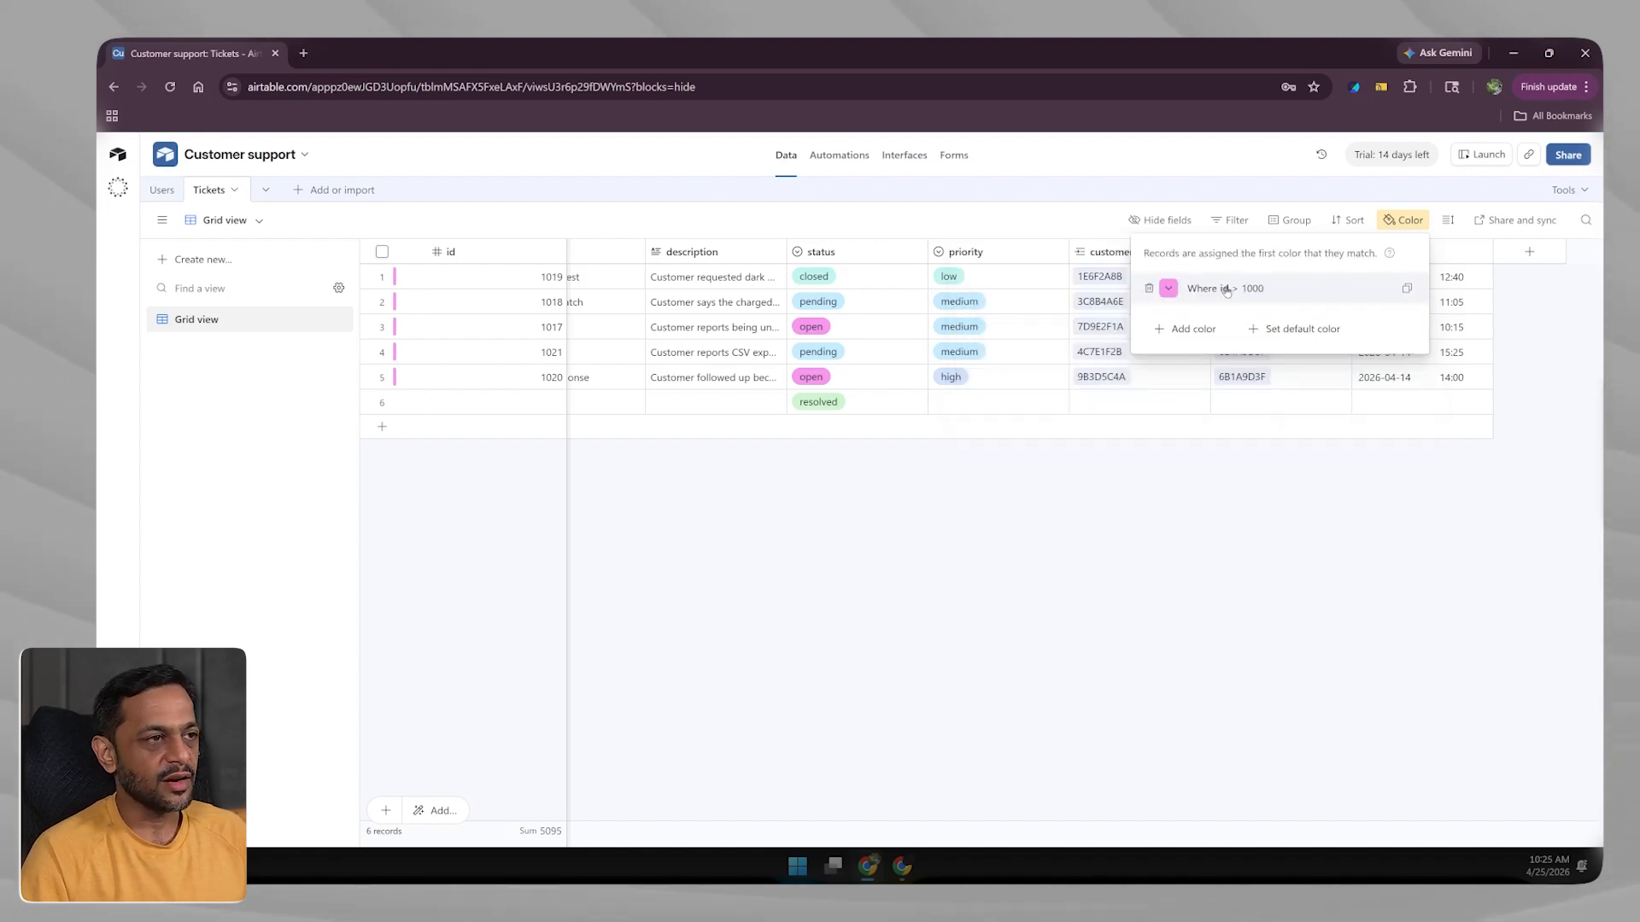
{"action": "left_click", "coordinate": [1149, 289]}
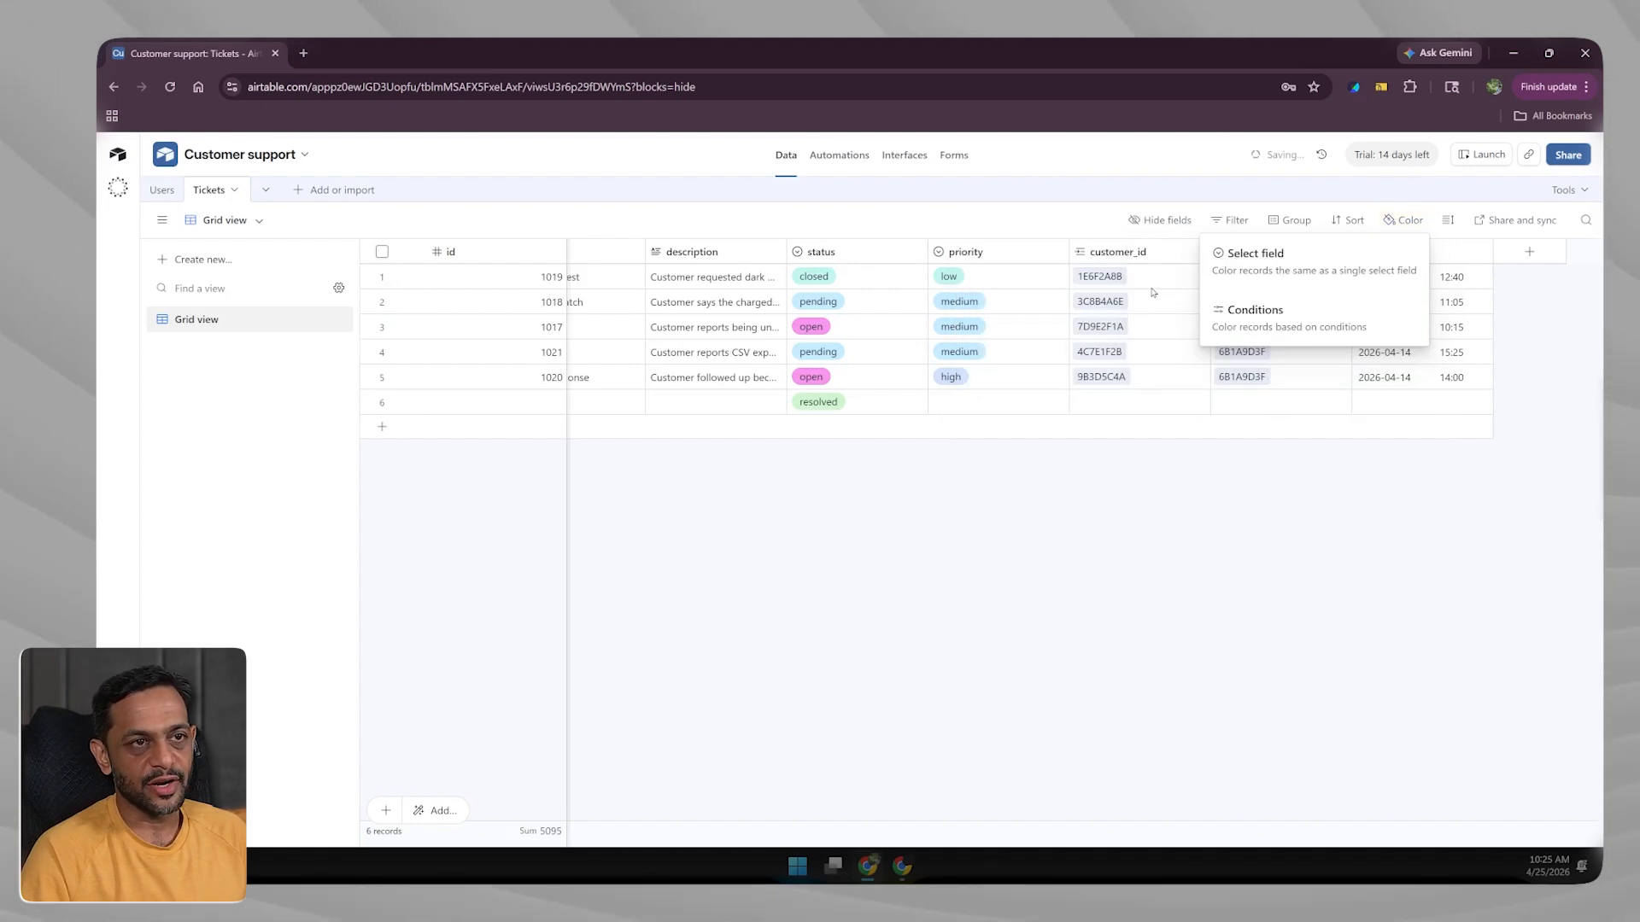
{"action": "left_click", "coordinate": [1257, 451]}
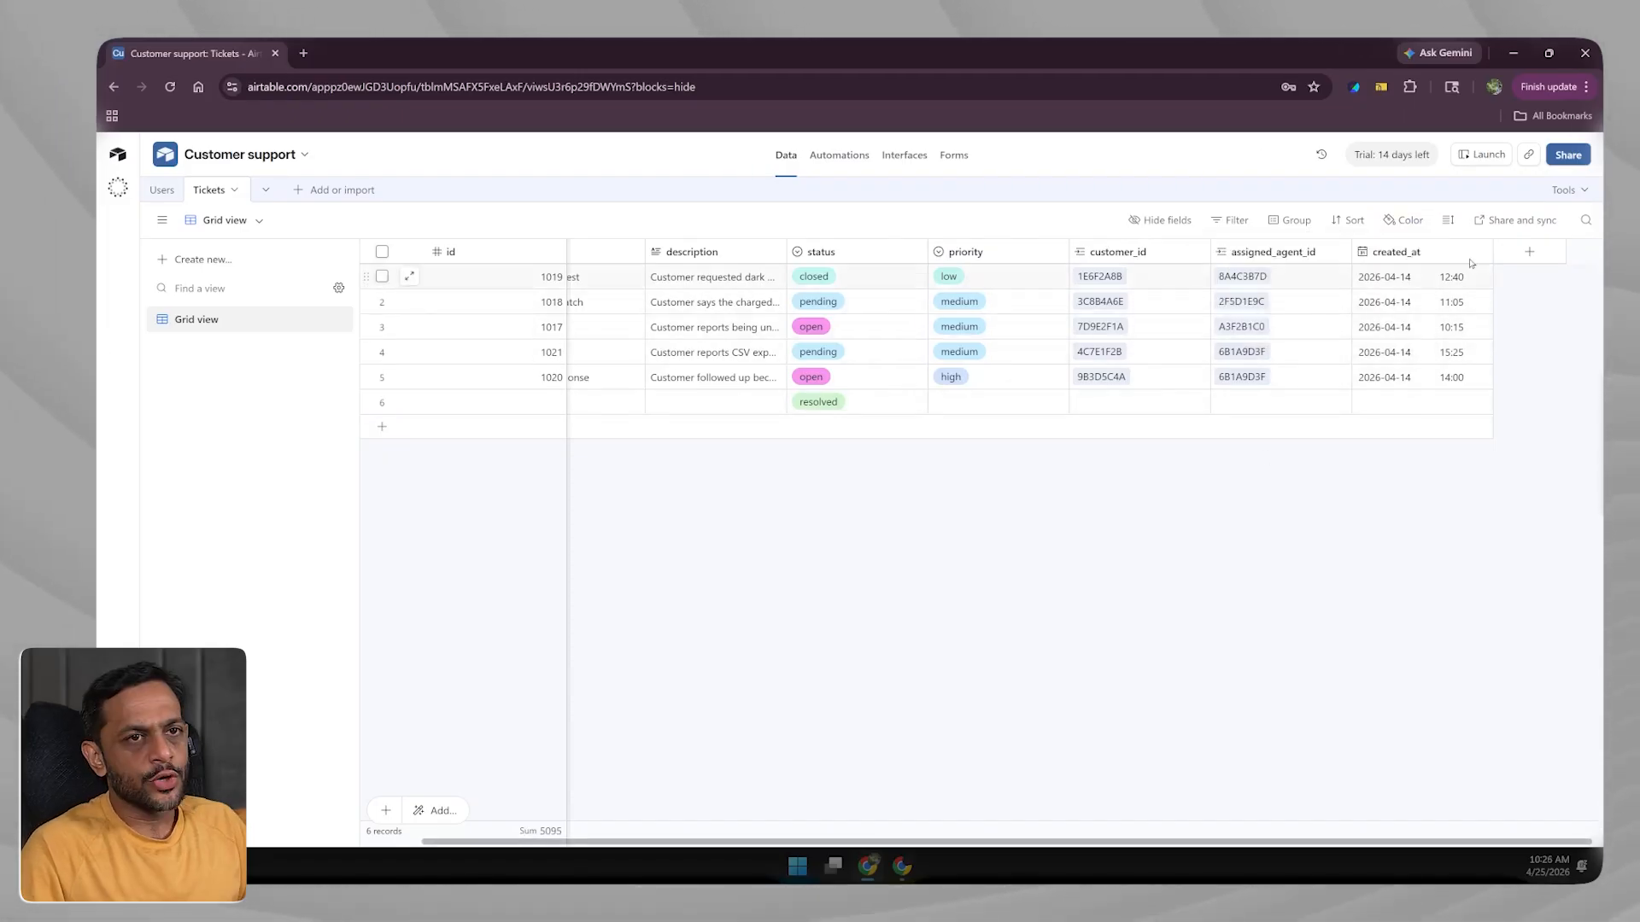
{"action": "left_click", "coordinate": [1500, 224]}
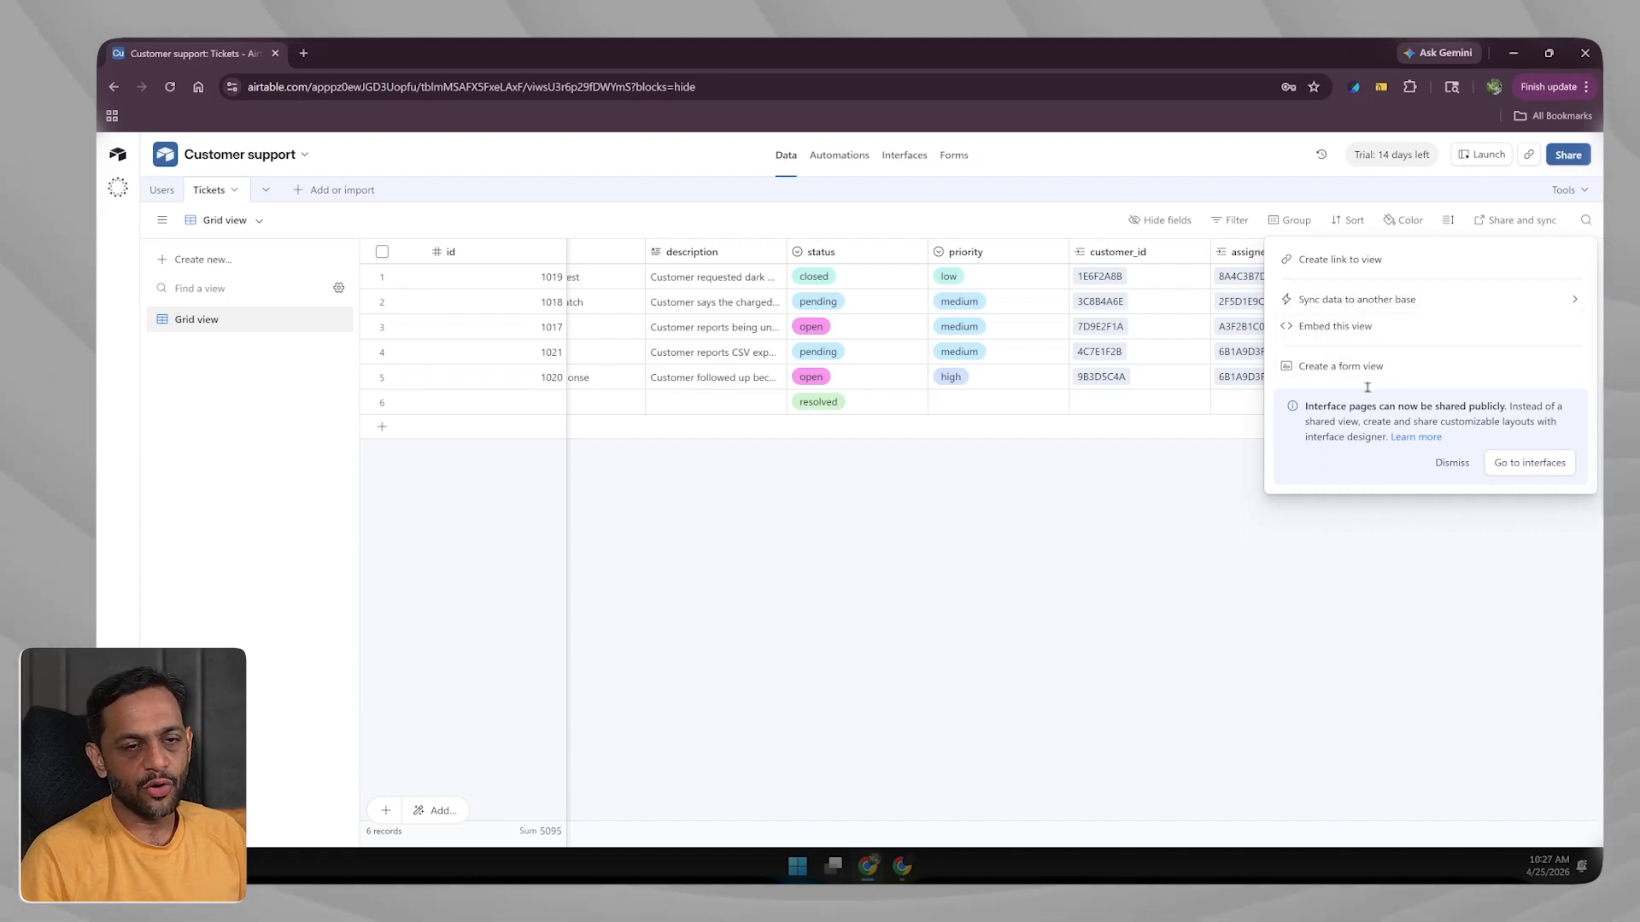
{"action": "left_click", "coordinate": [1328, 624]}
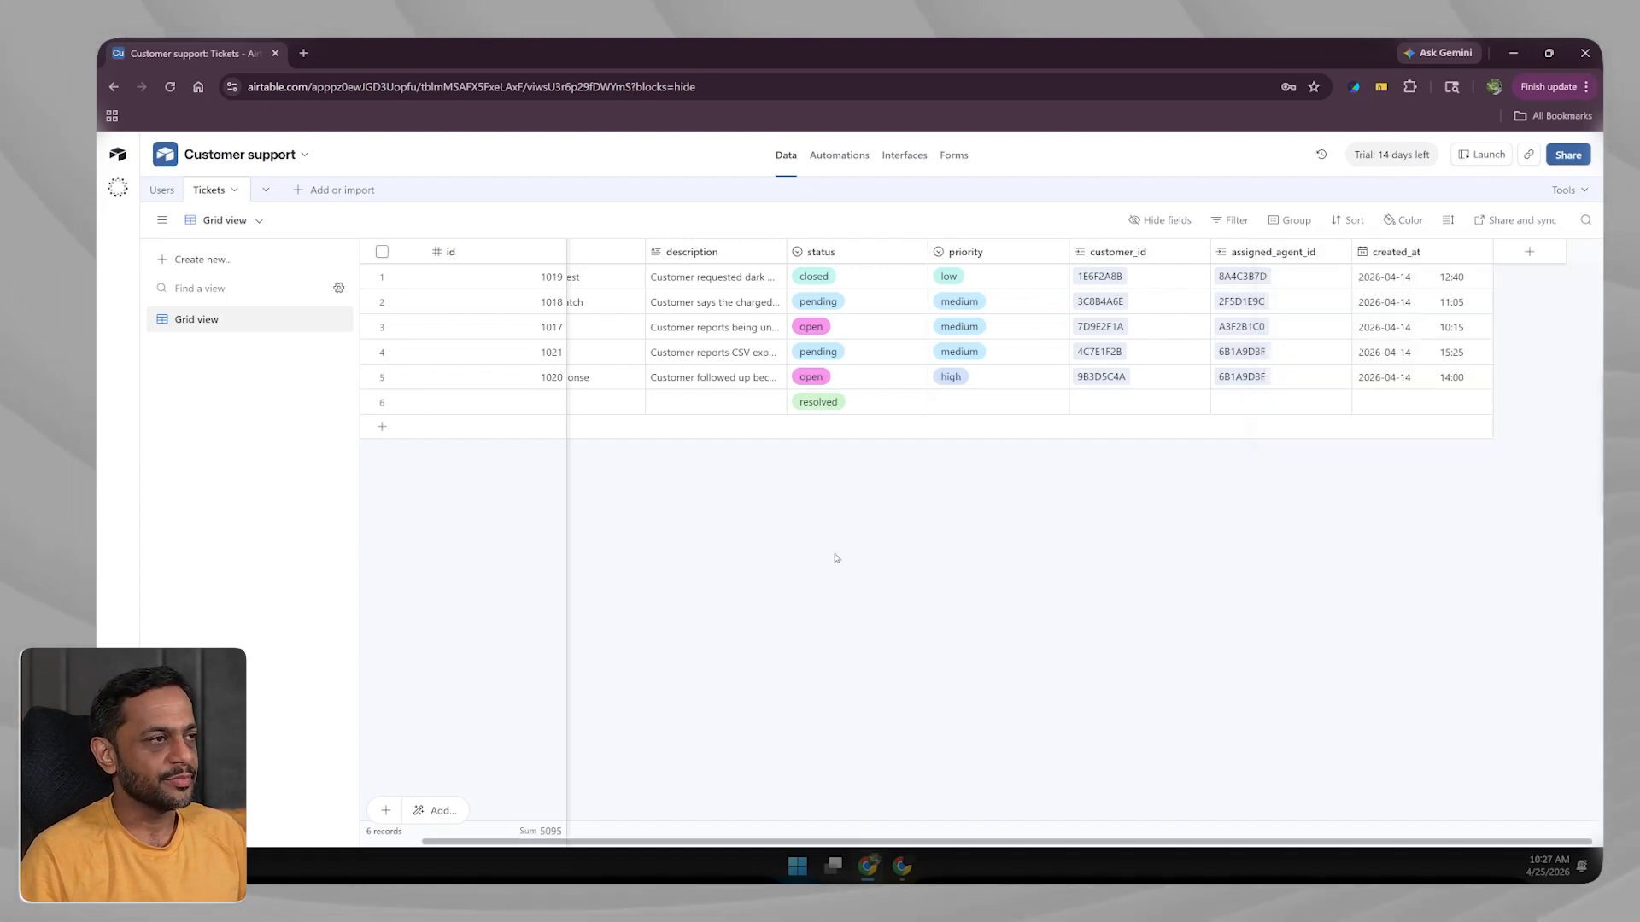